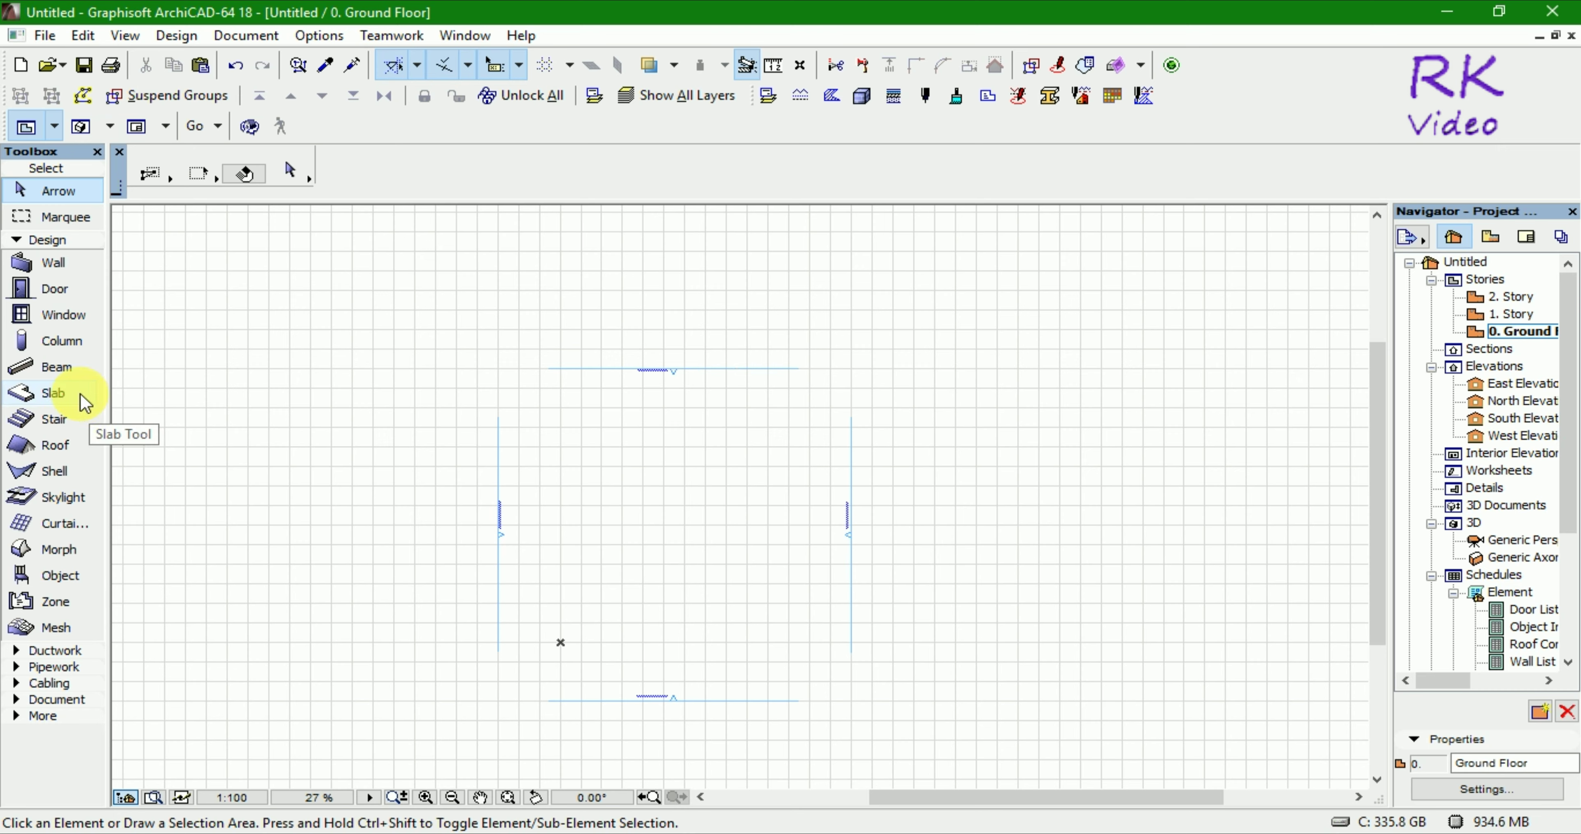
Draw a closed 5000 × 5000 rectangle of walls on the Ground Floor plan
click(52, 262)
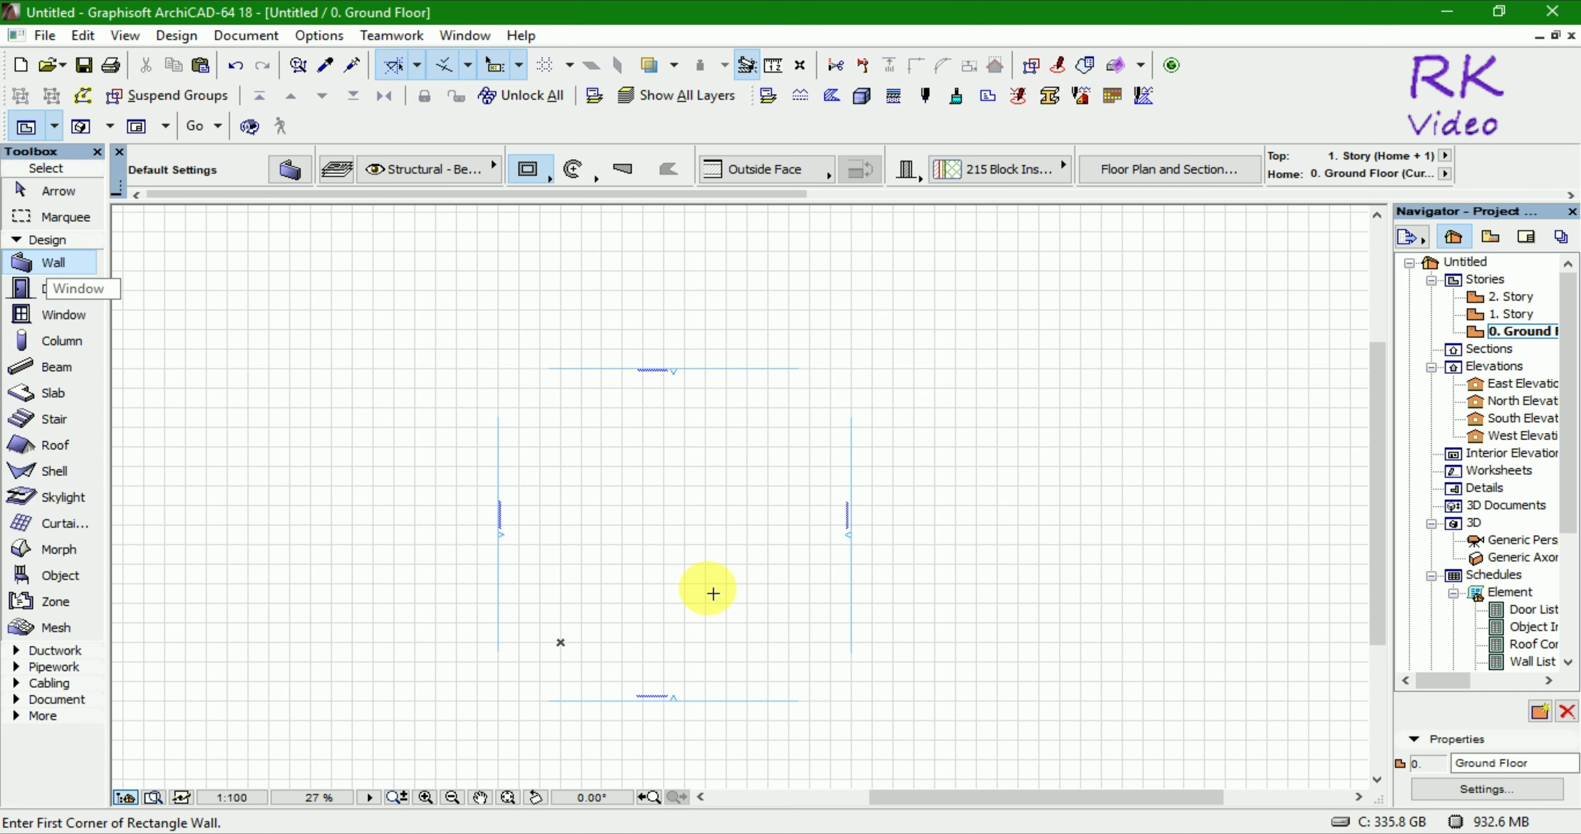
click(599, 447)
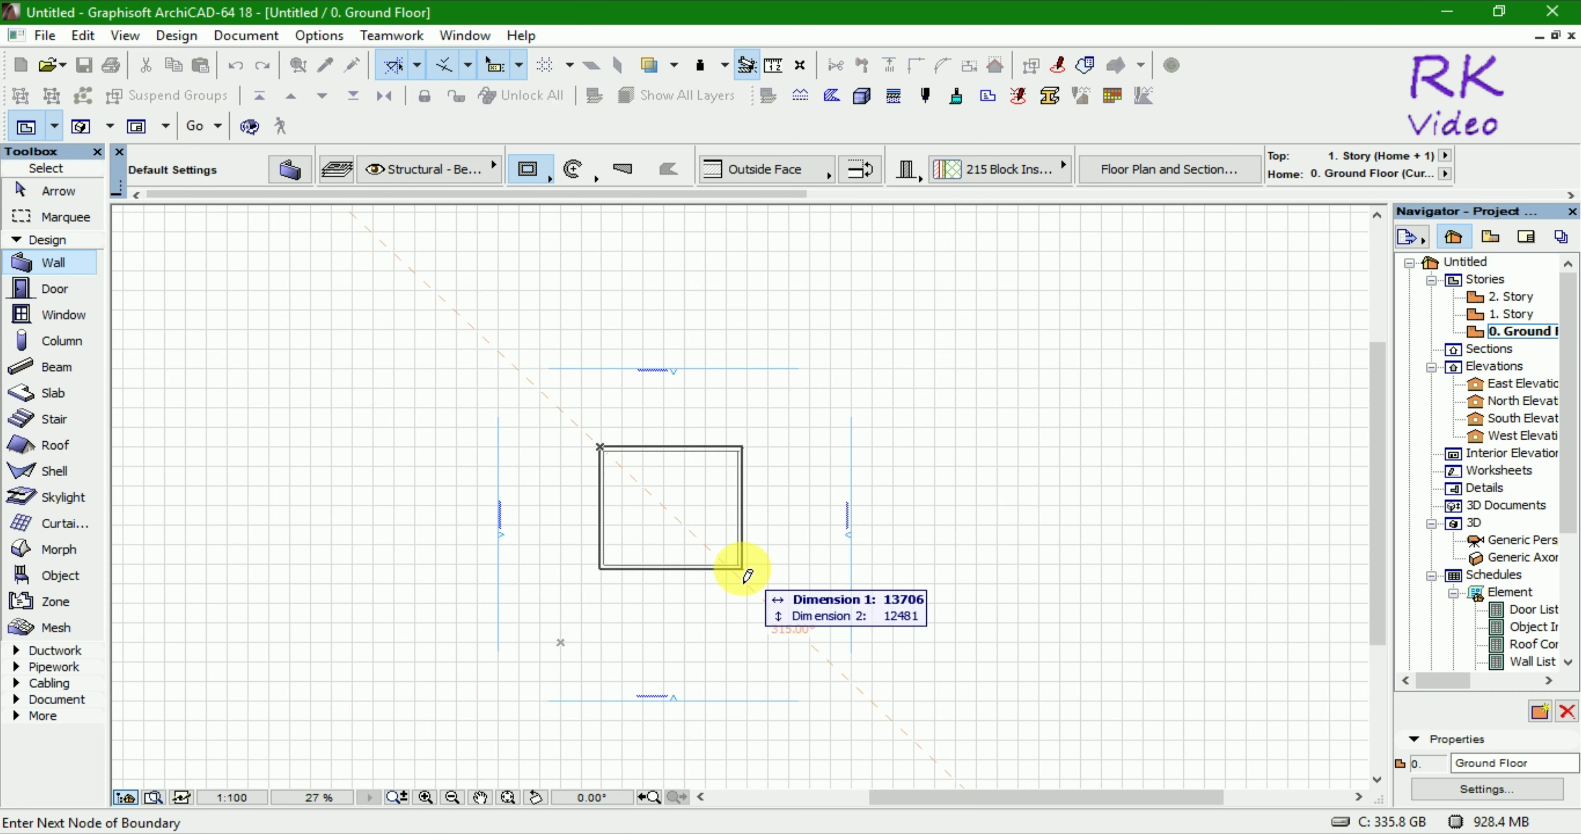
text(5000)
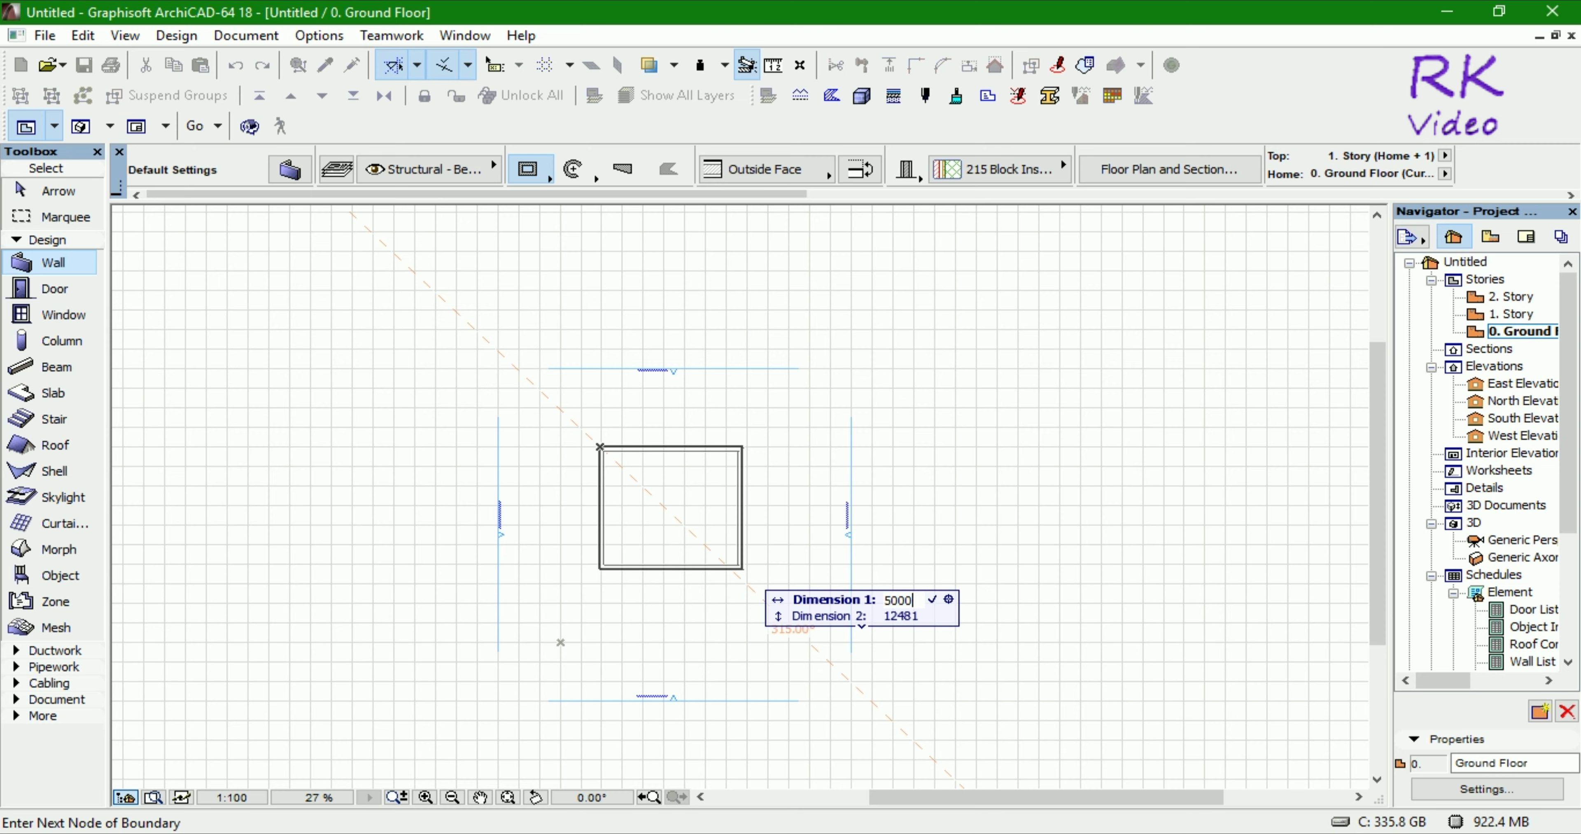
key(Tab)
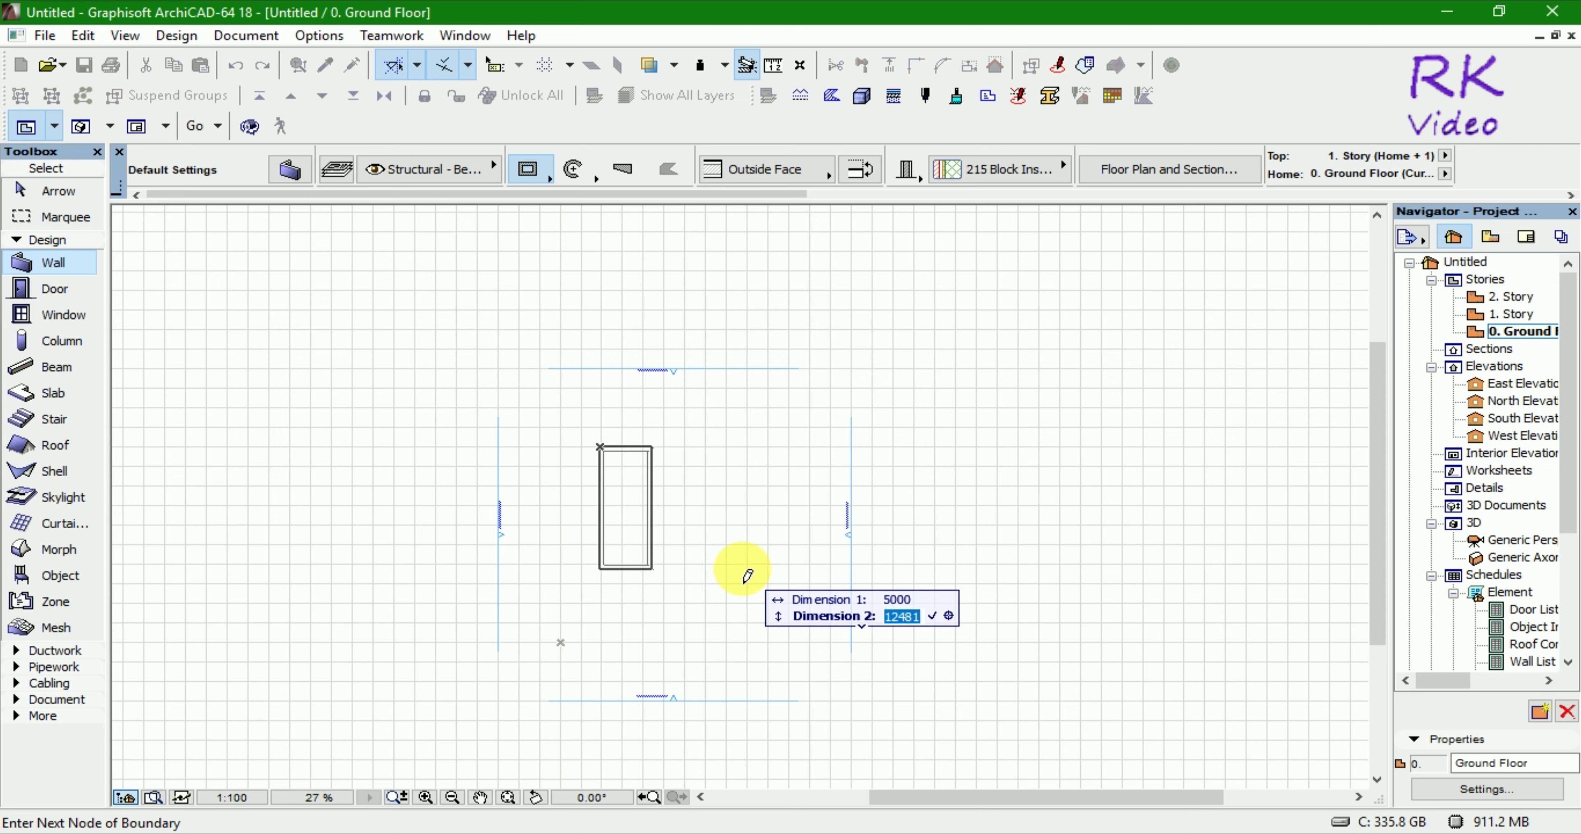
text(5000)
key(Return)
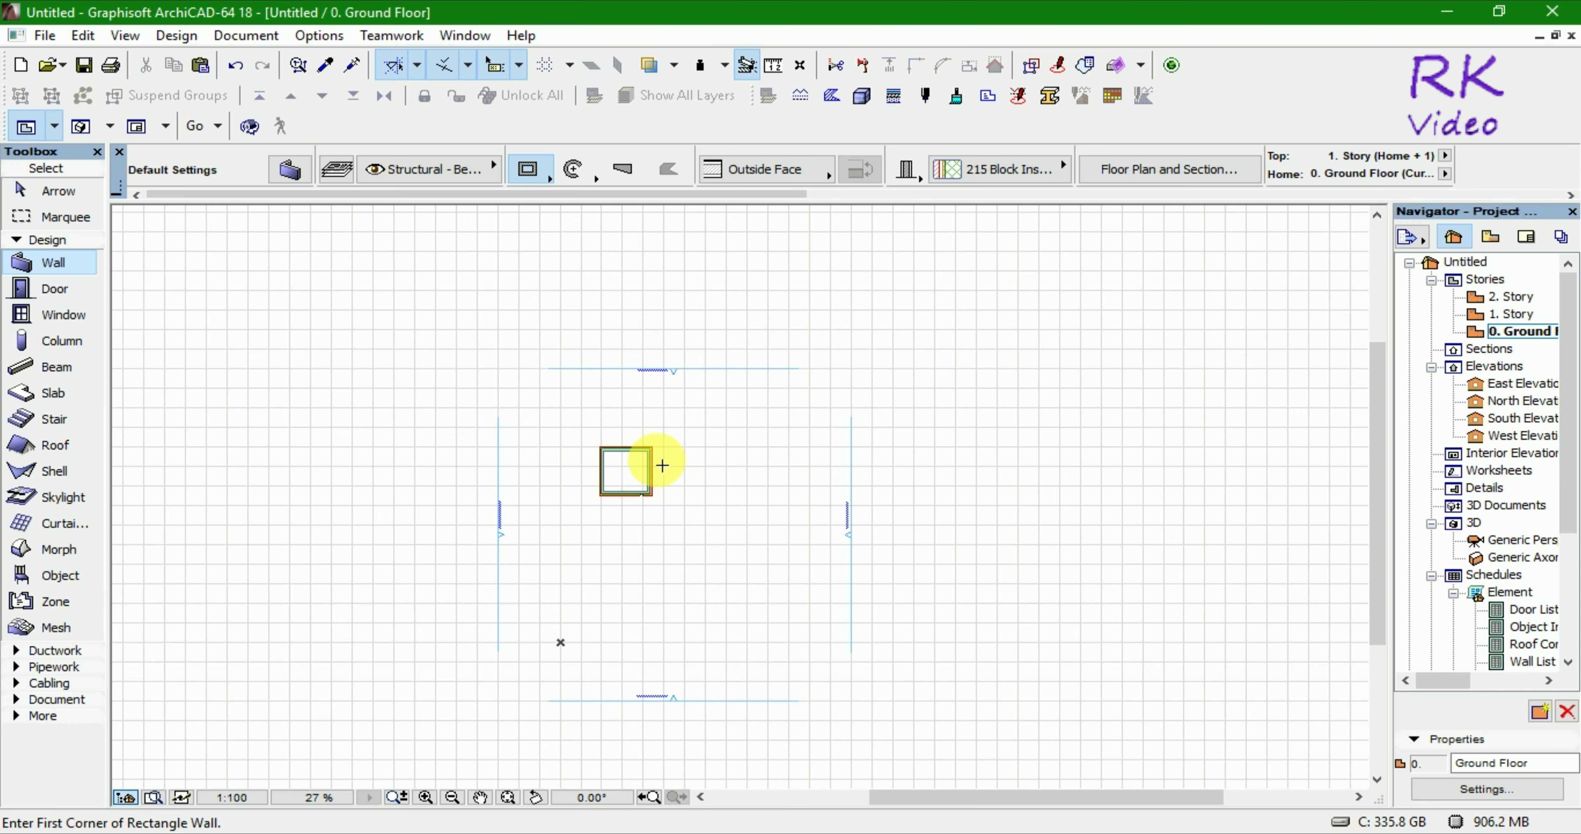
scroll(594, 463, up, 5)
scroll(602, 478, up, 3)
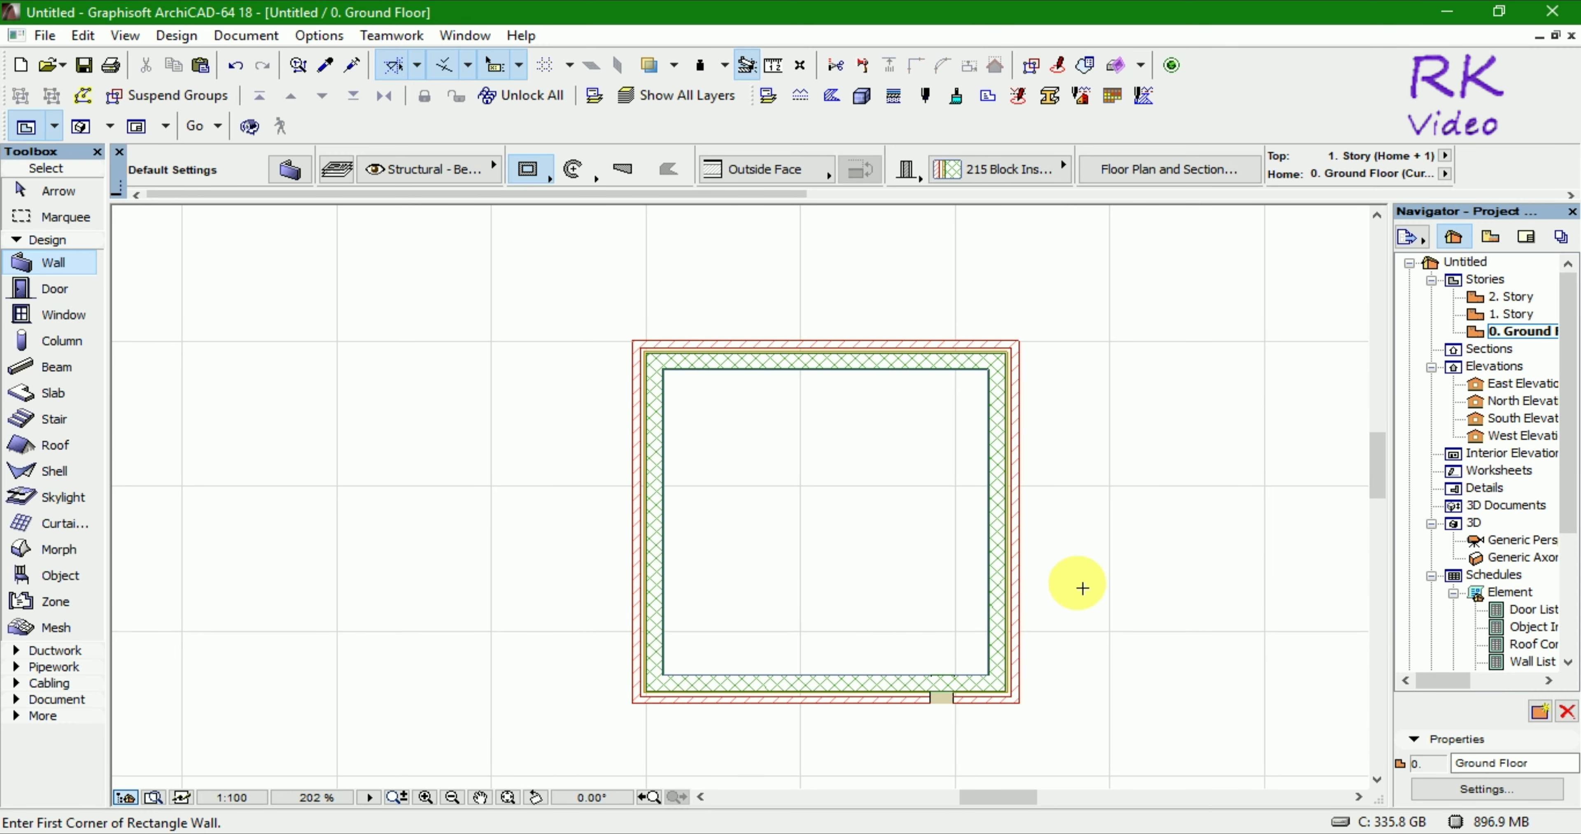
Delete the two stray beams in the 3D view and return to the floor plan
key(F3)
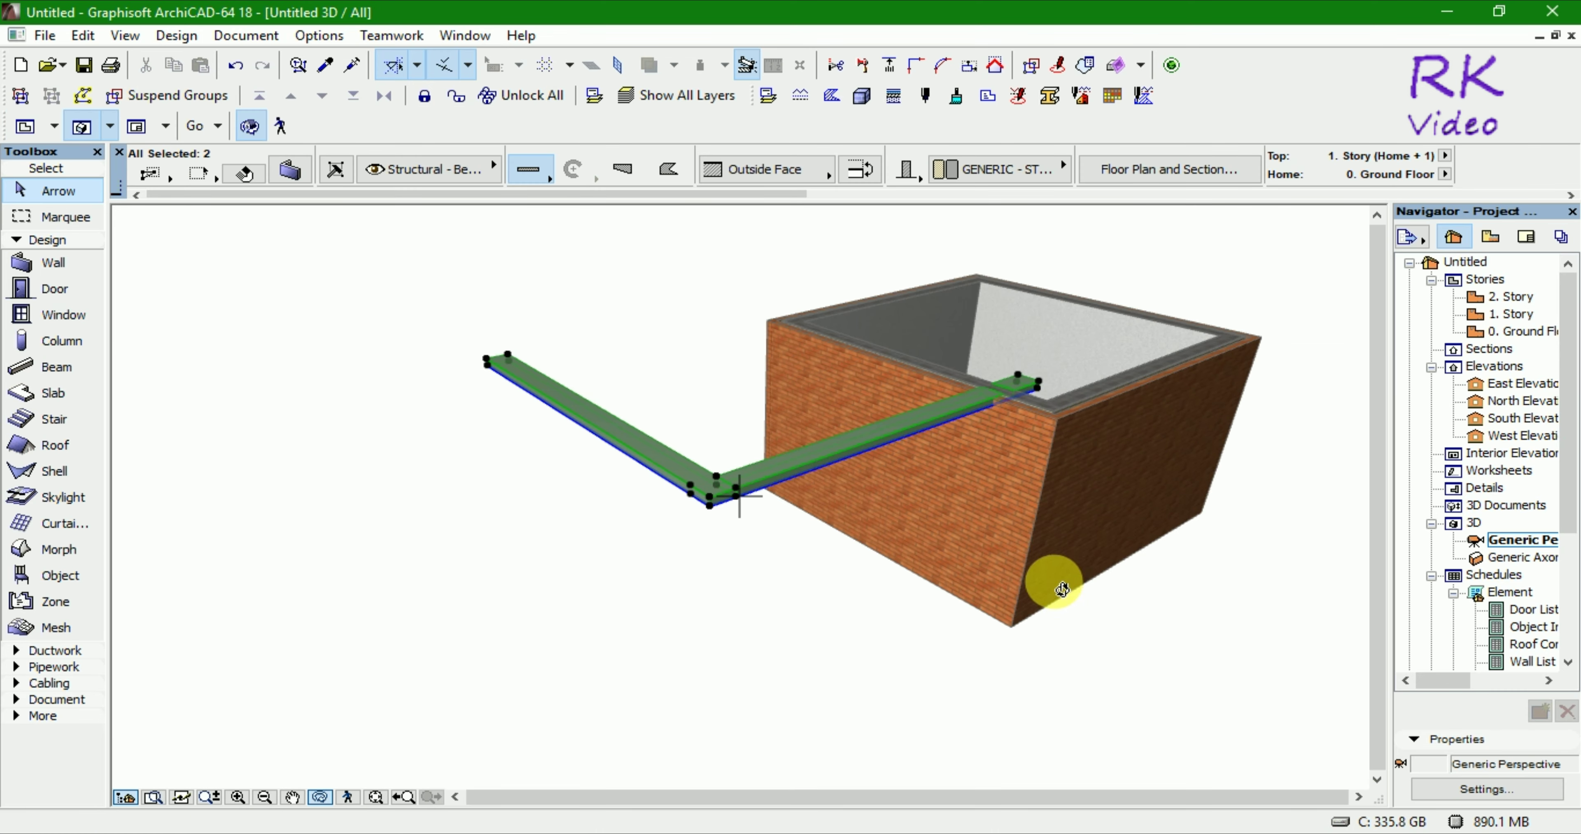
key(Delete)
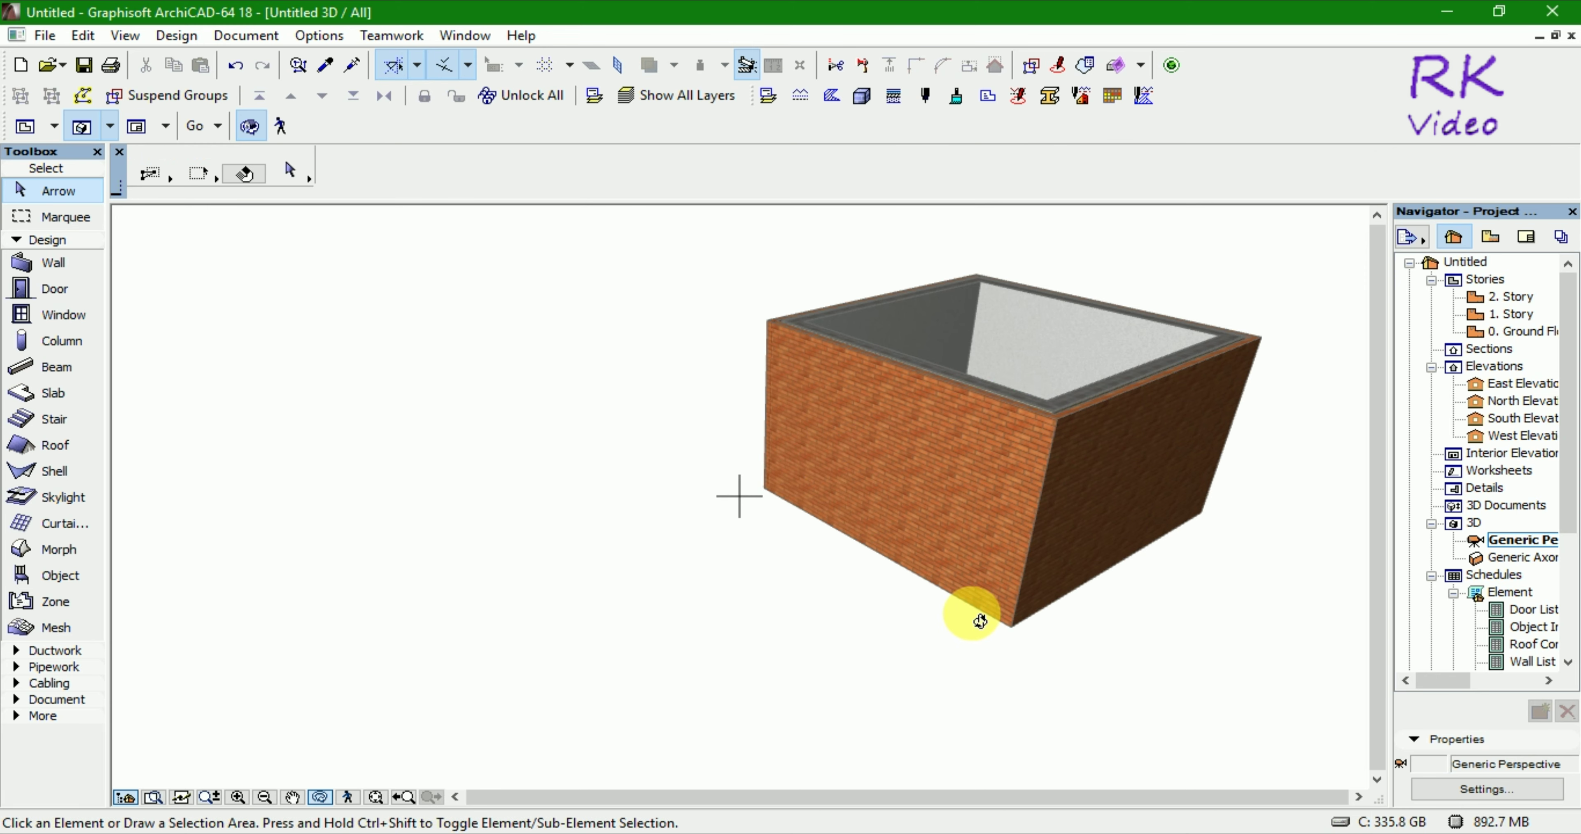
key(F2)
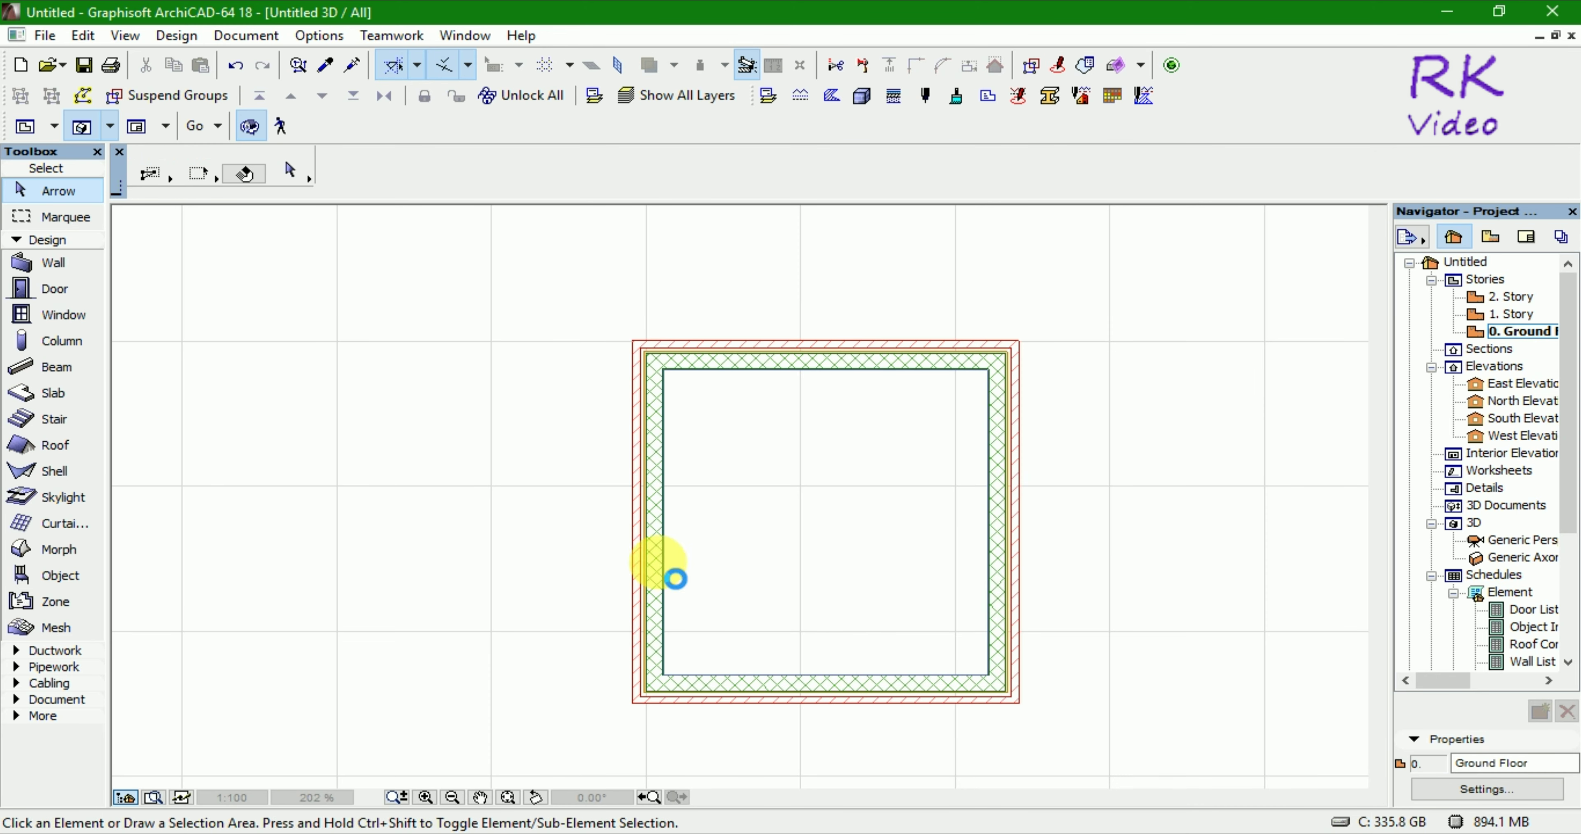
scroll(635, 545, down, 1)
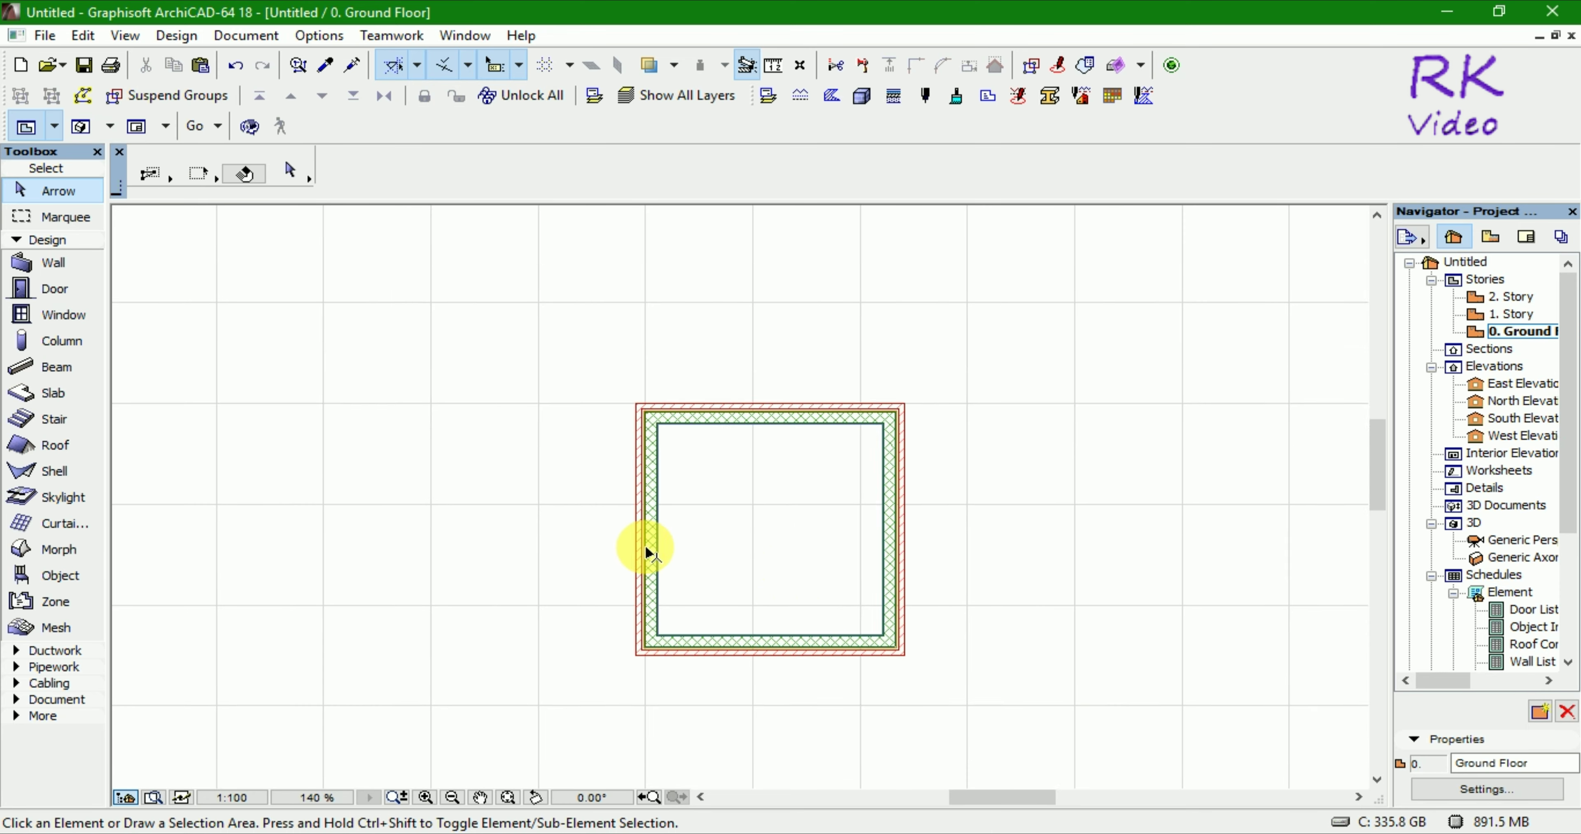
scroll(780, 535, down, 1)
scroll(743, 538, up, 1)
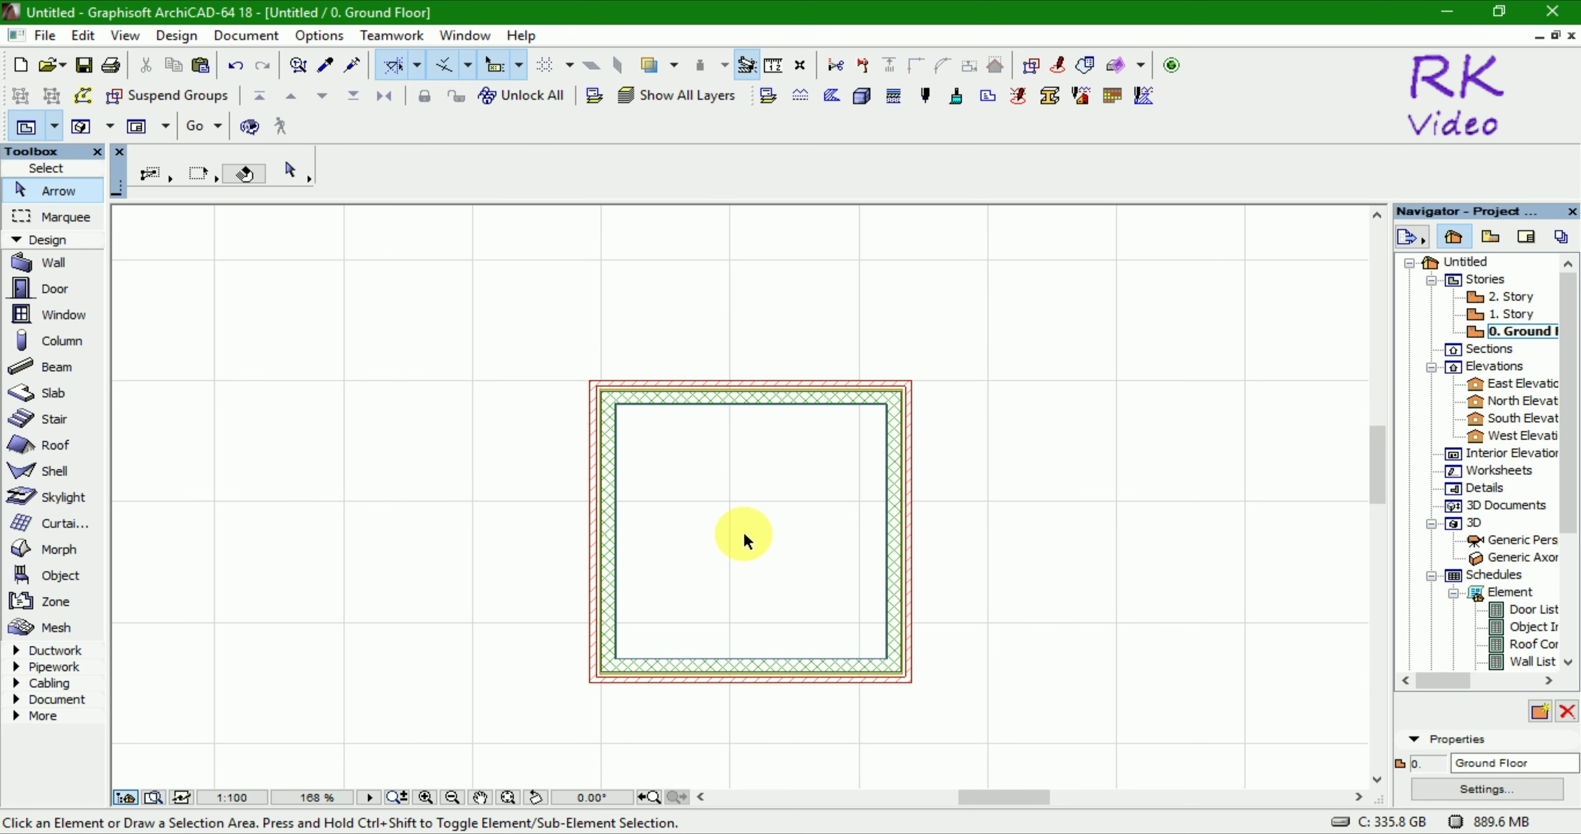
Orbit and zoom the 3D view to inspect the brick-clad wall box, then return to plan
key(F3)
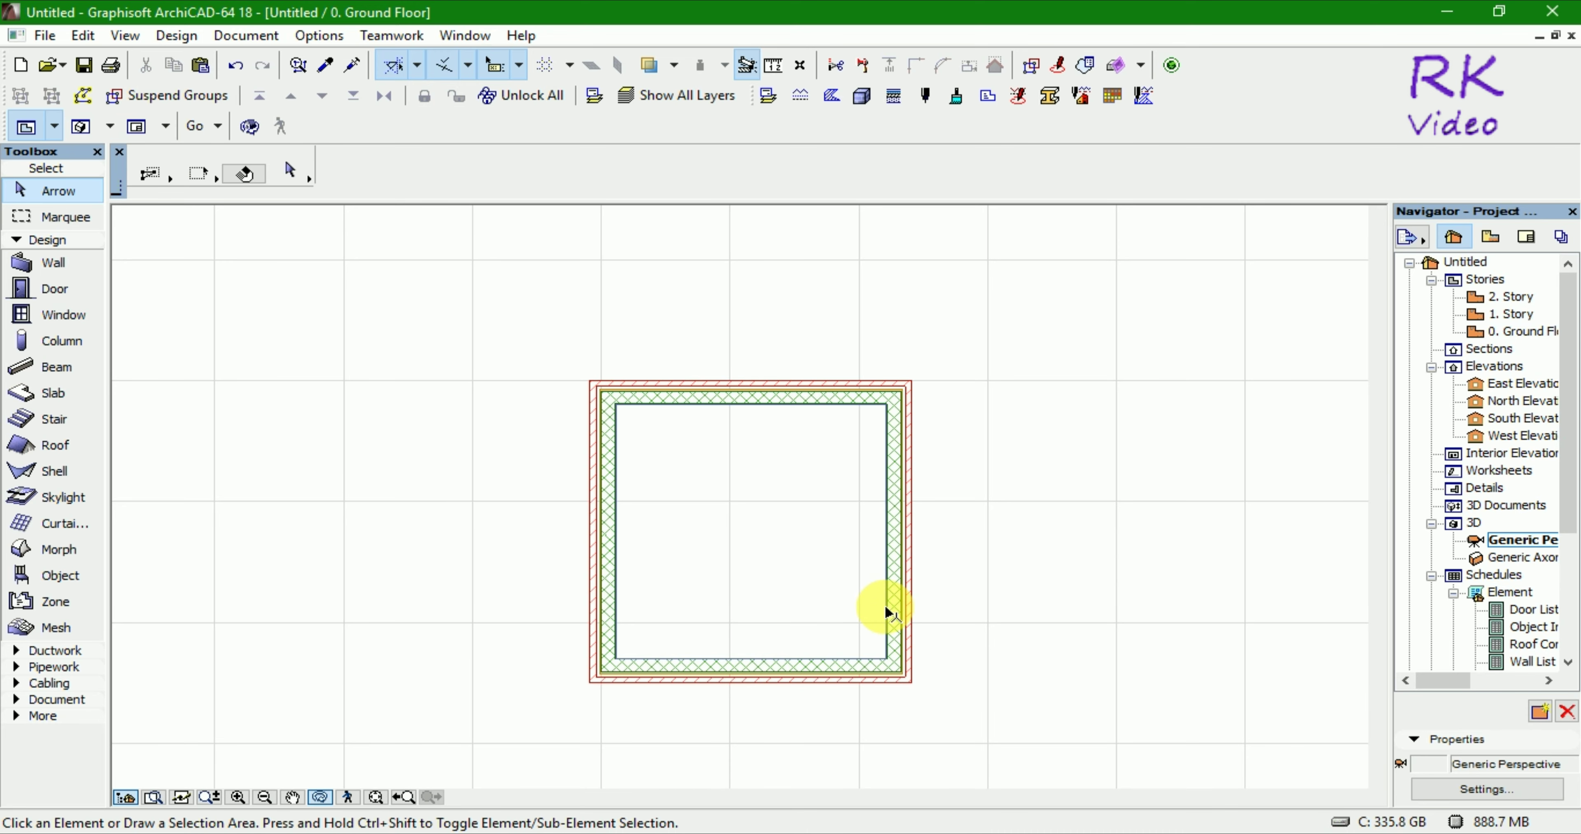
drag(589, 635, 918, 592)
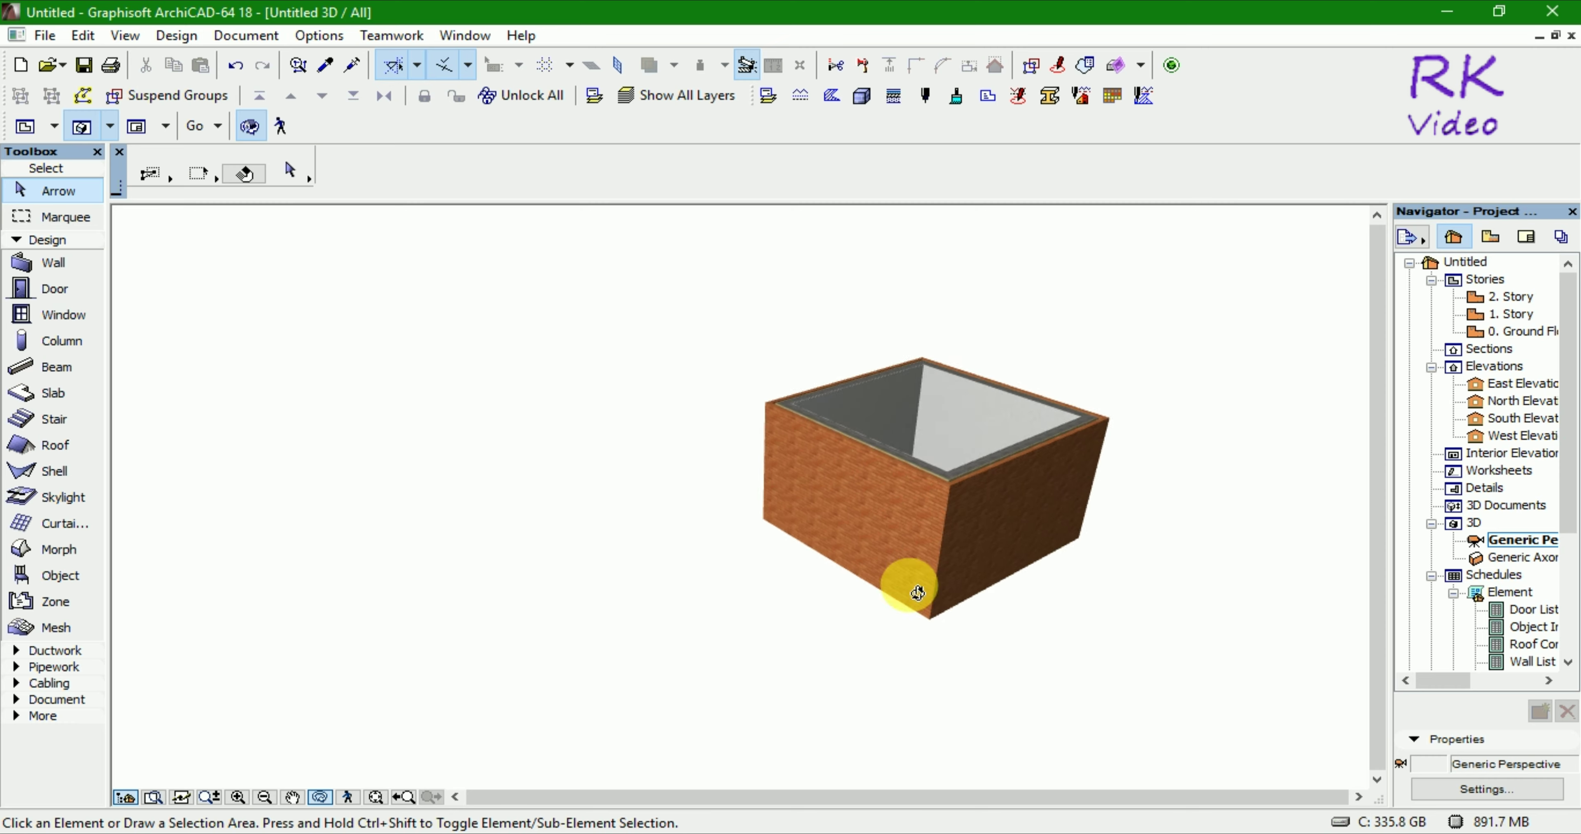
scroll(998, 536, up, 2)
scroll(663, 458, up, 3)
scroll(674, 479, up, 3)
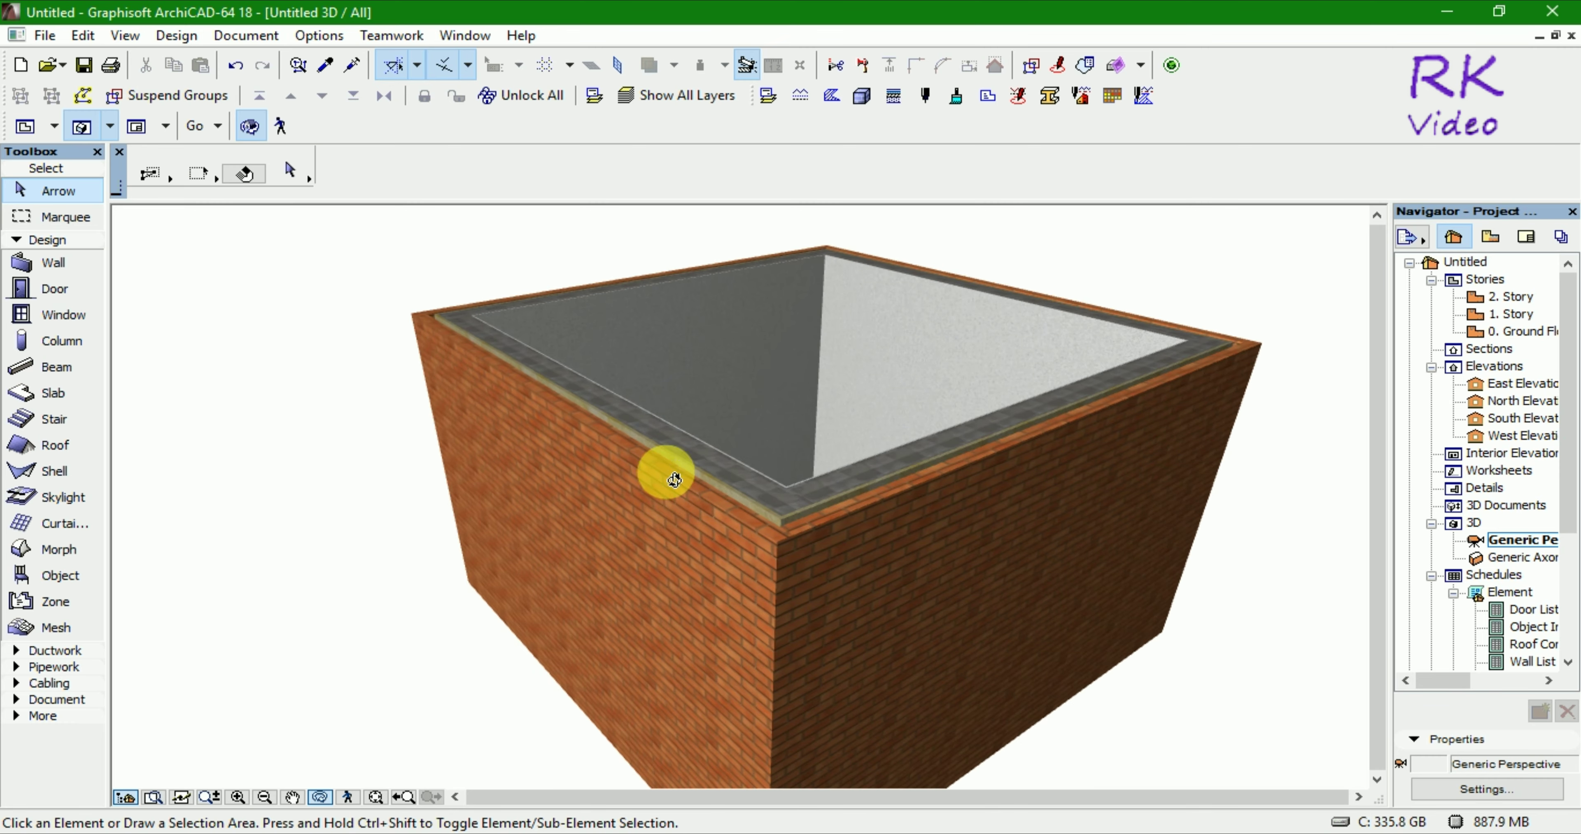
scroll(670, 511, up, 2)
scroll(628, 589, up, 2)
scroll(497, 592, up, 1)
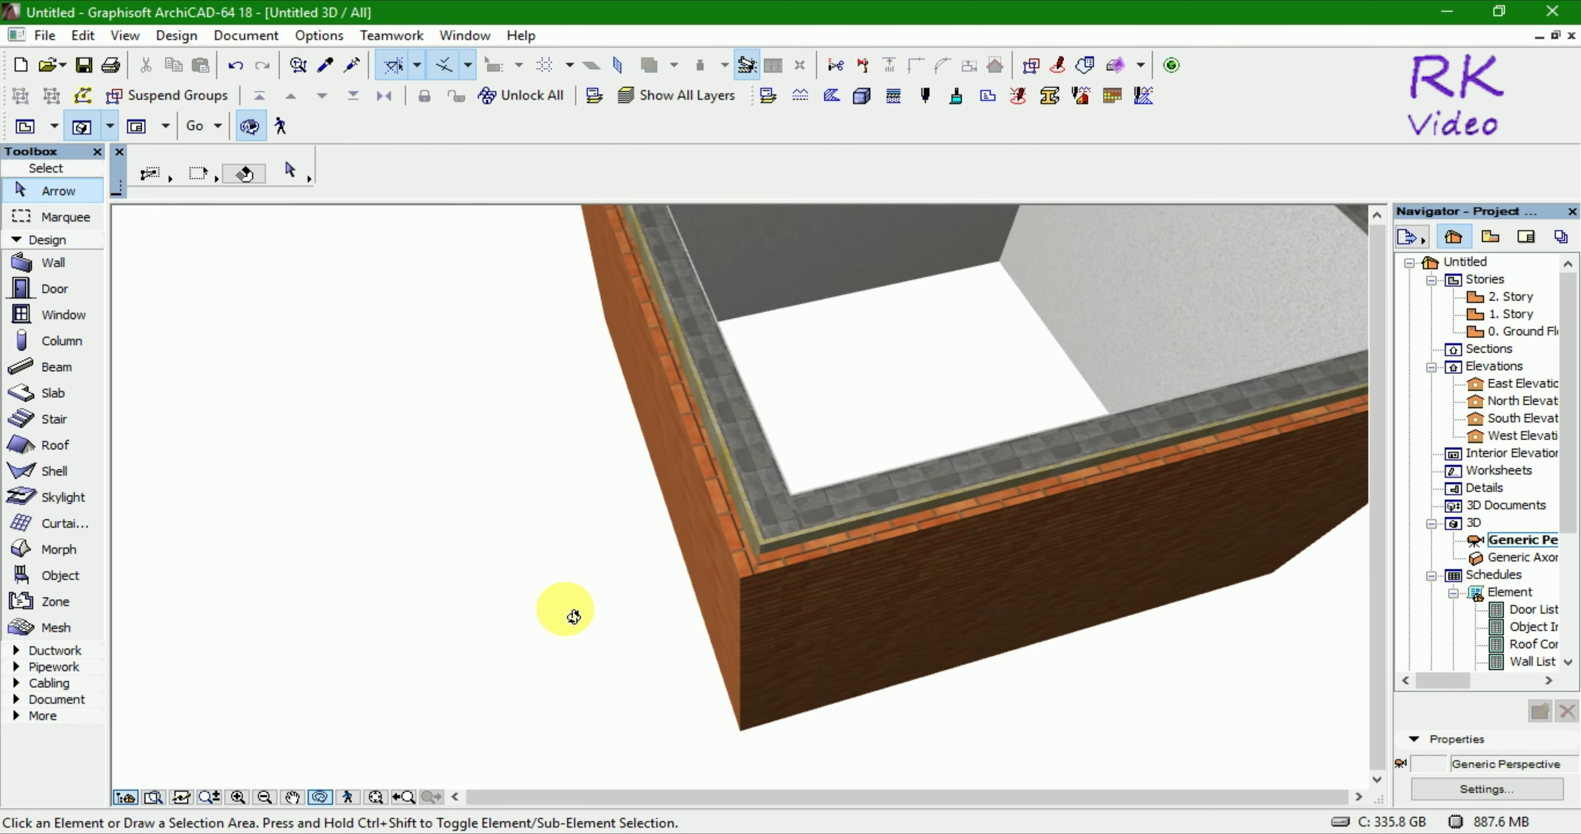
scroll(706, 601, down, 4)
mouse_move(840, 588)
mouse_down()
mouse_move(911, 556)
mouse_move(795, 535)
mouse_up()
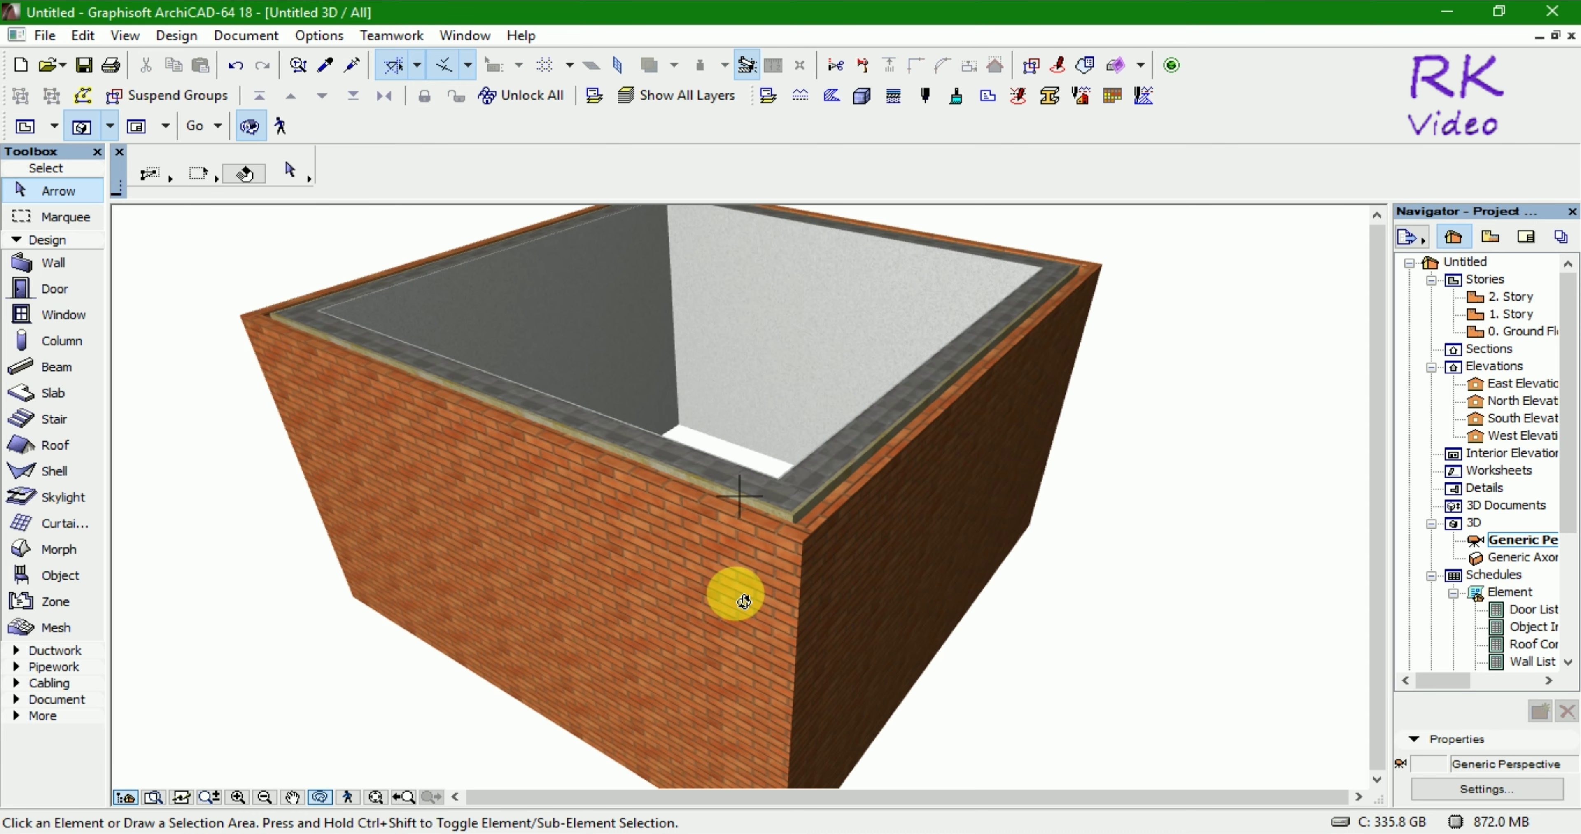
drag(777, 574, 789, 577)
key(F2)
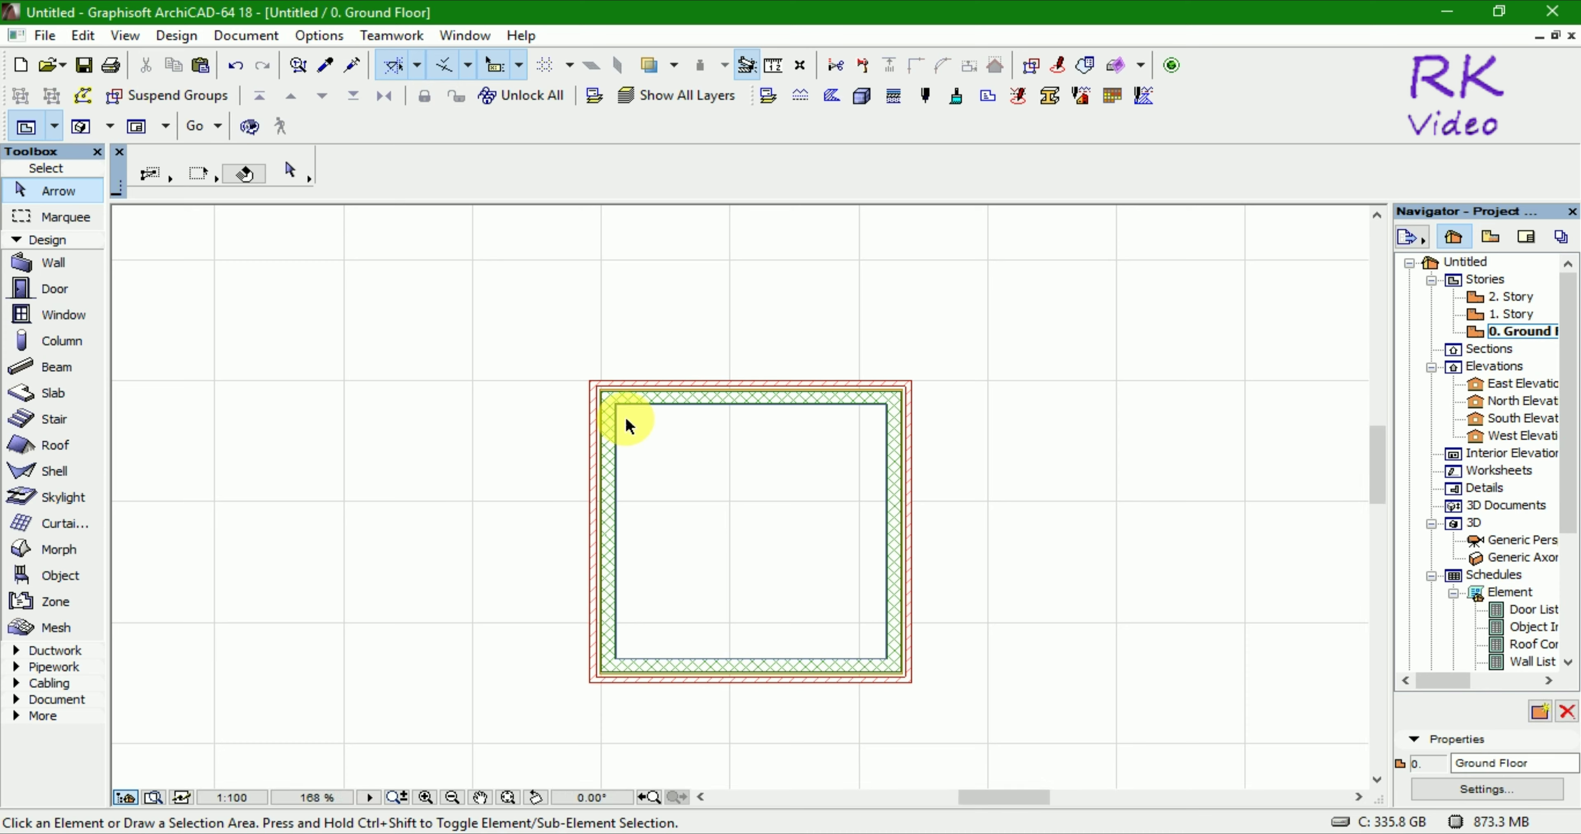
Give all four walls a basic single-material structure
click(607, 416)
click(488, 329)
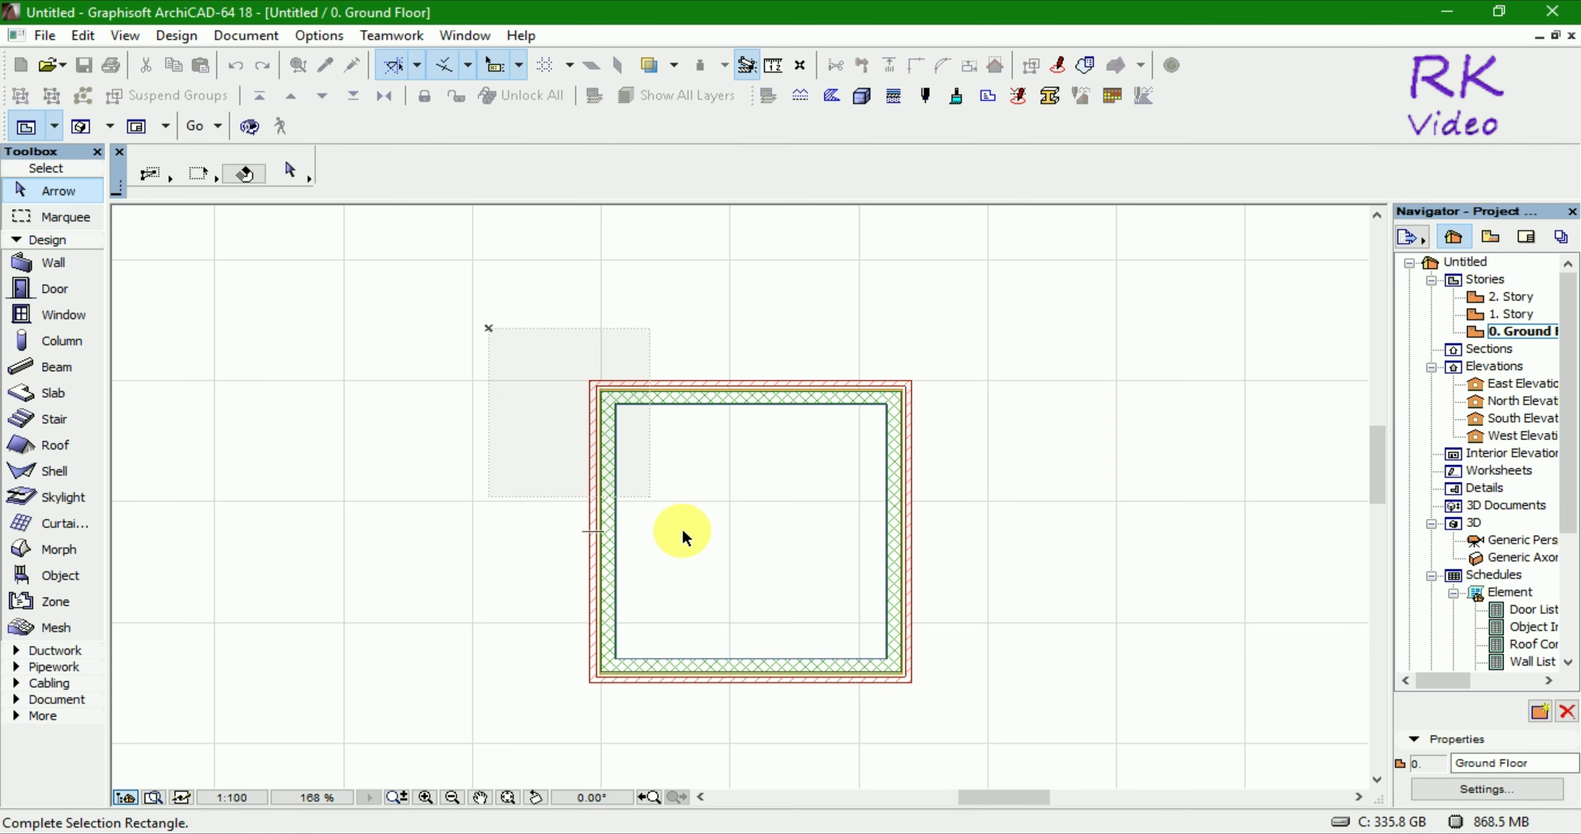
click(1026, 714)
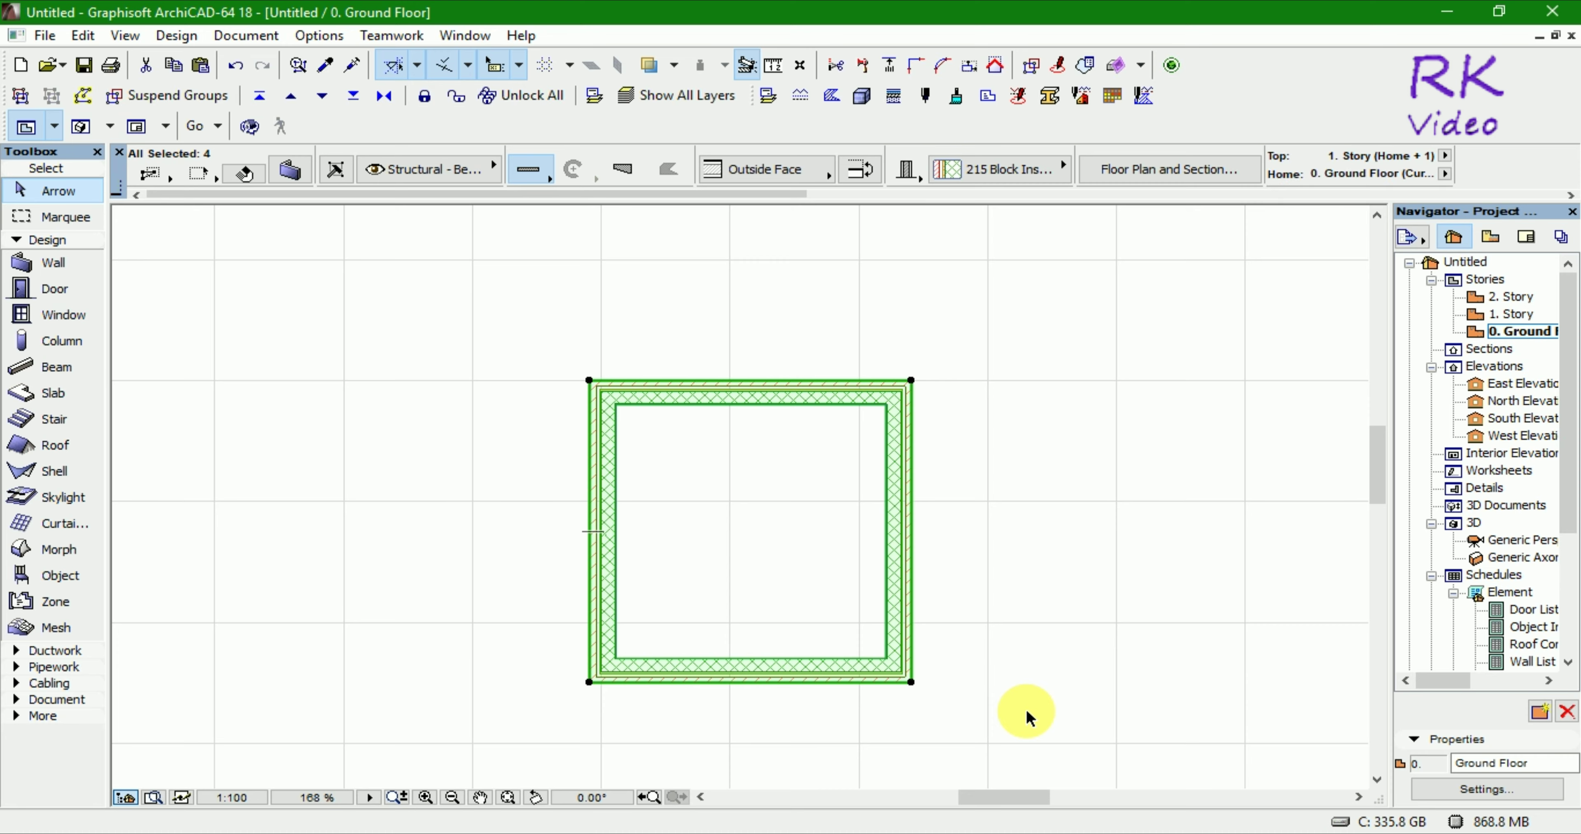
click(289, 171)
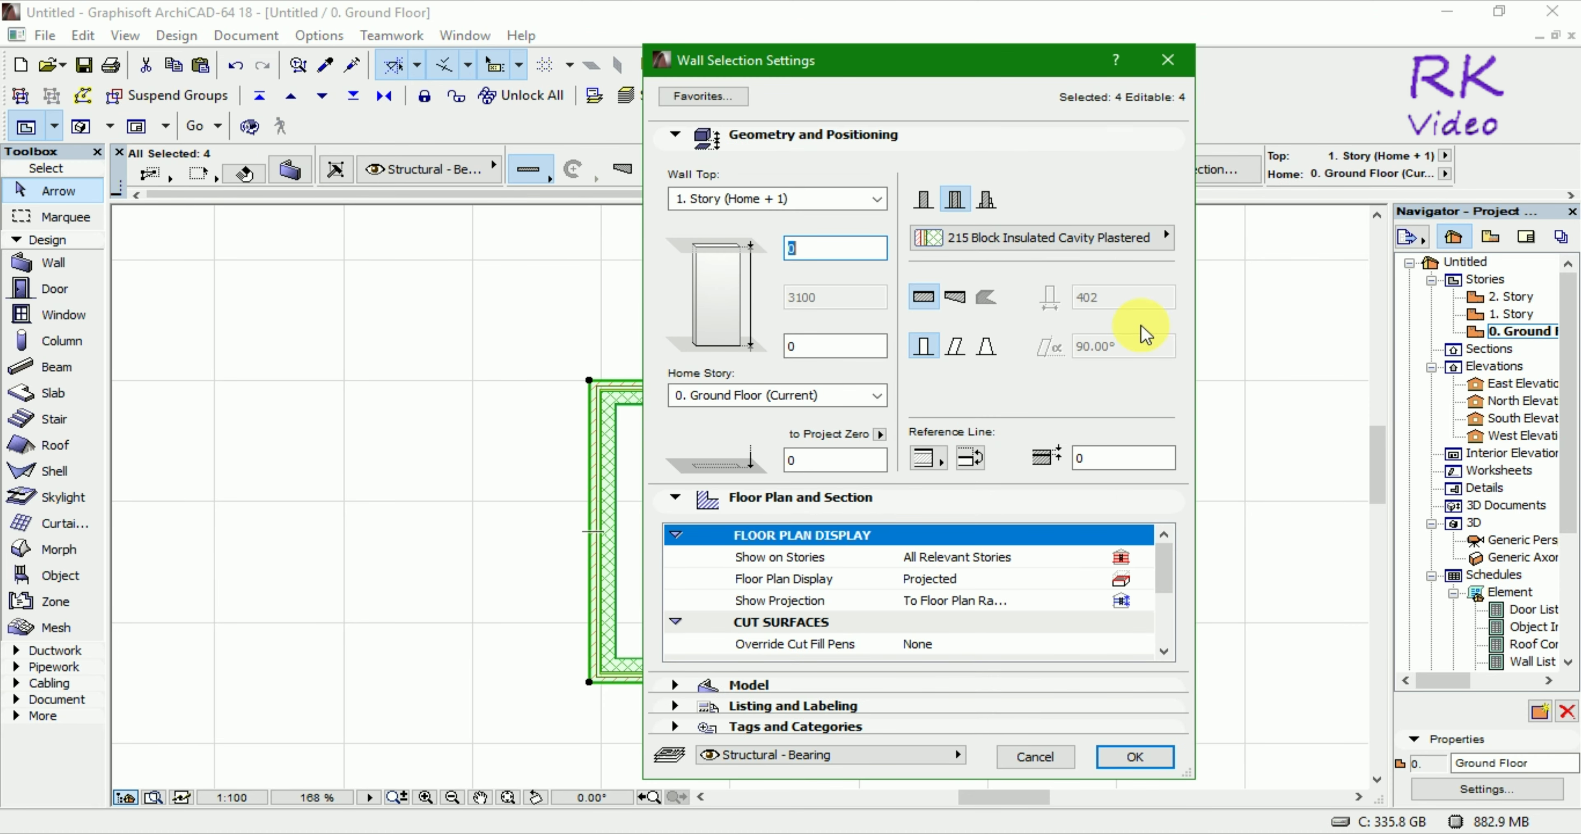
click(919, 202)
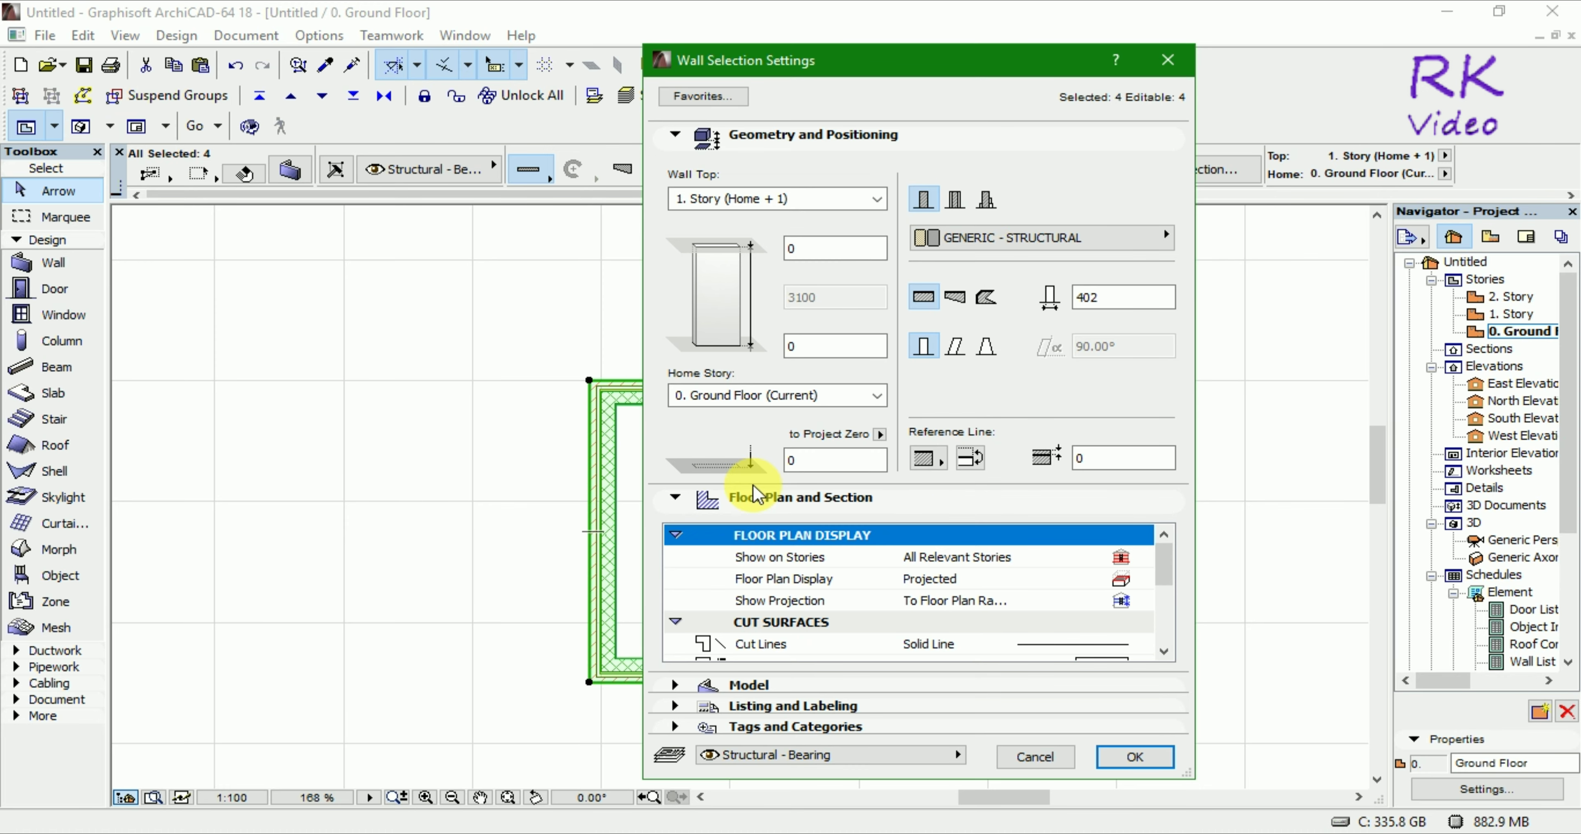
click(1134, 757)
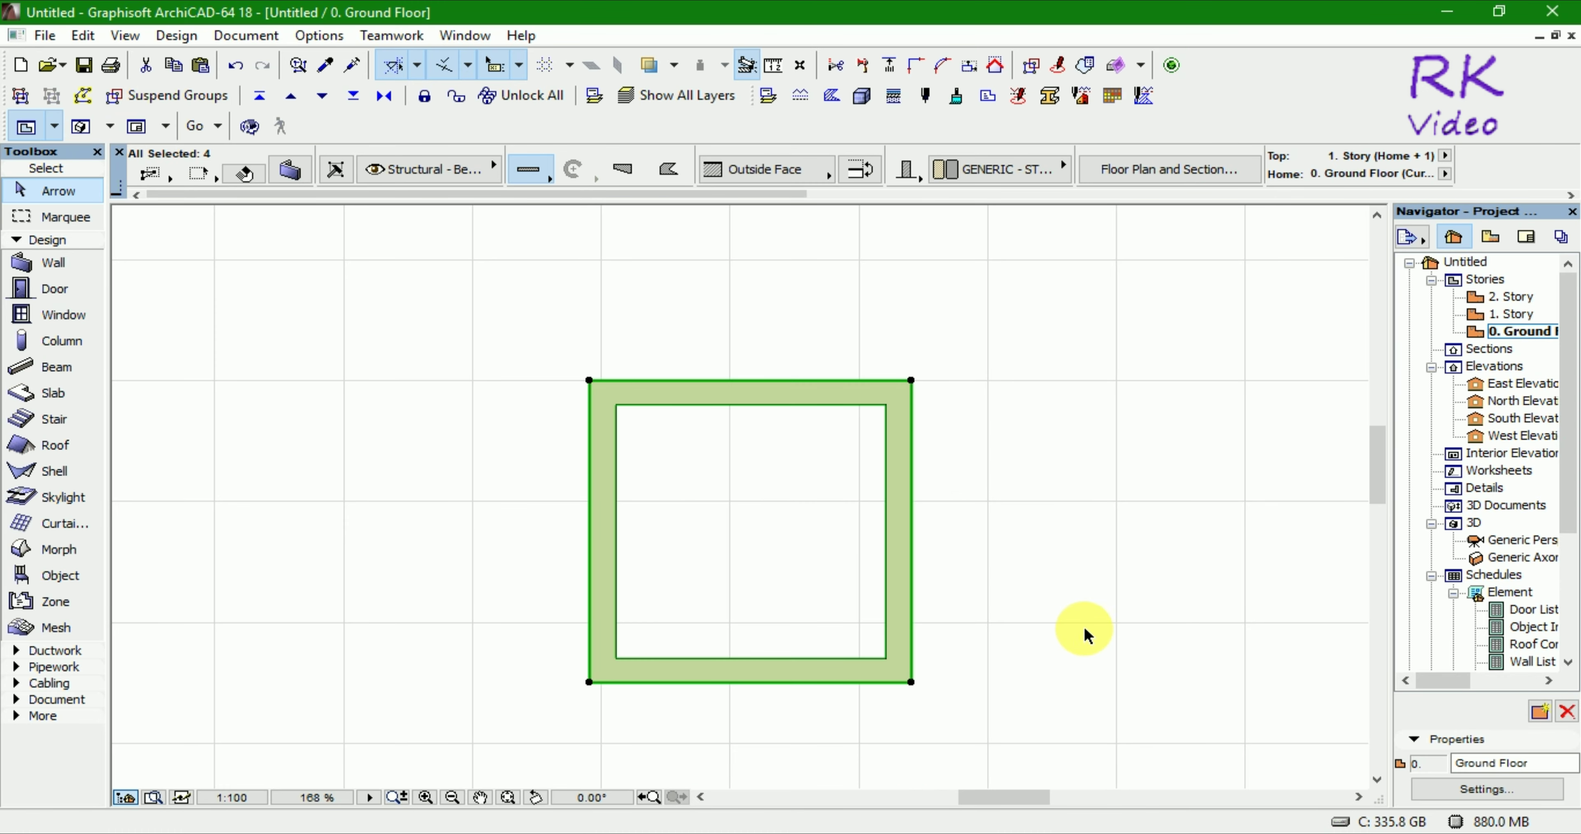
click(1083, 624)
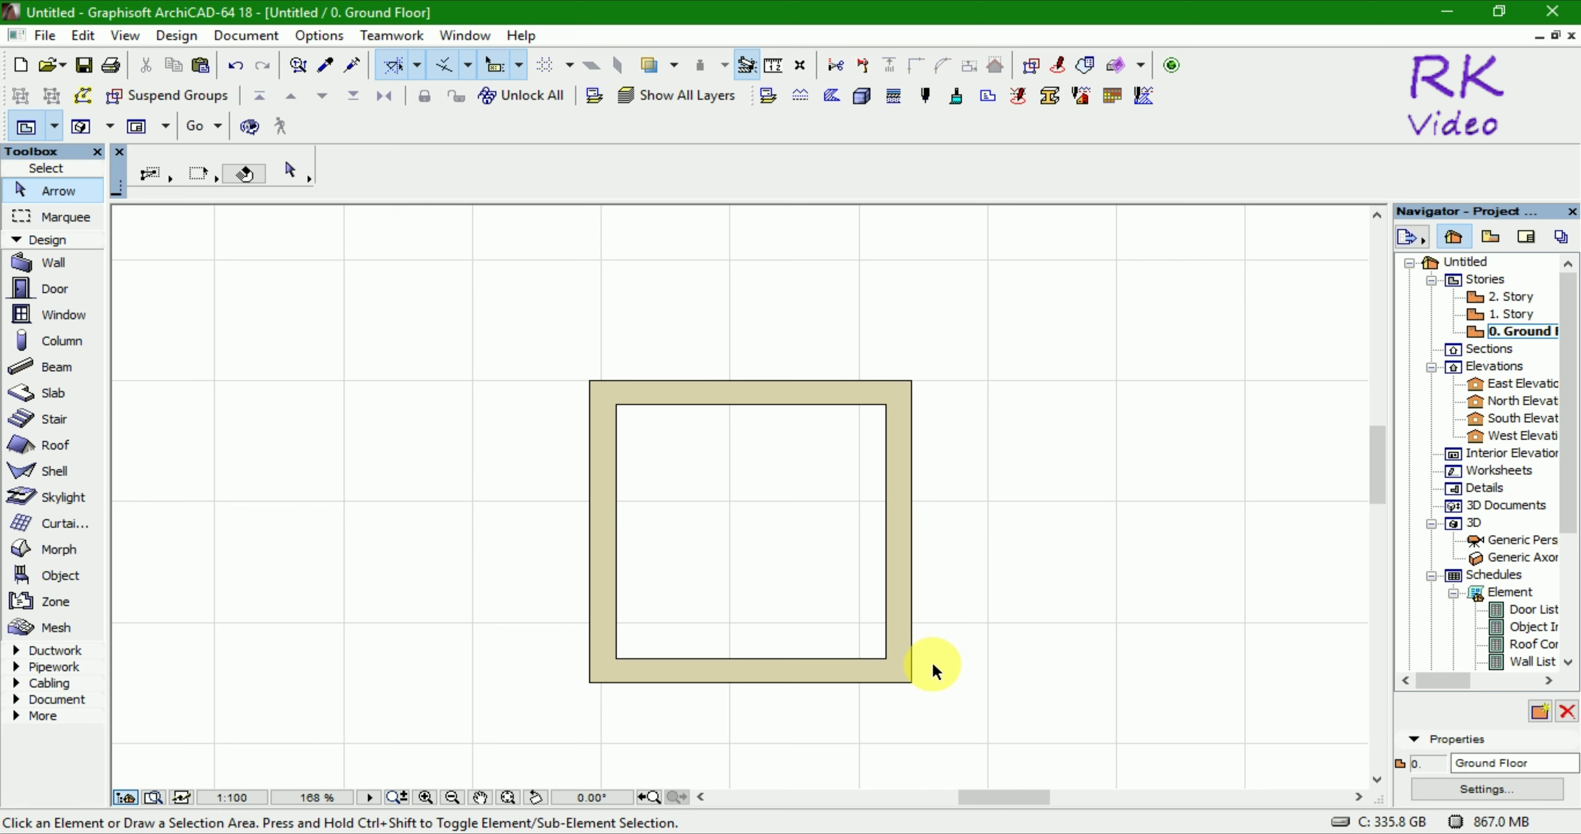
Set the four walls' thickness to 100 first, then to the final 200
drag(949, 706, 529, 328)
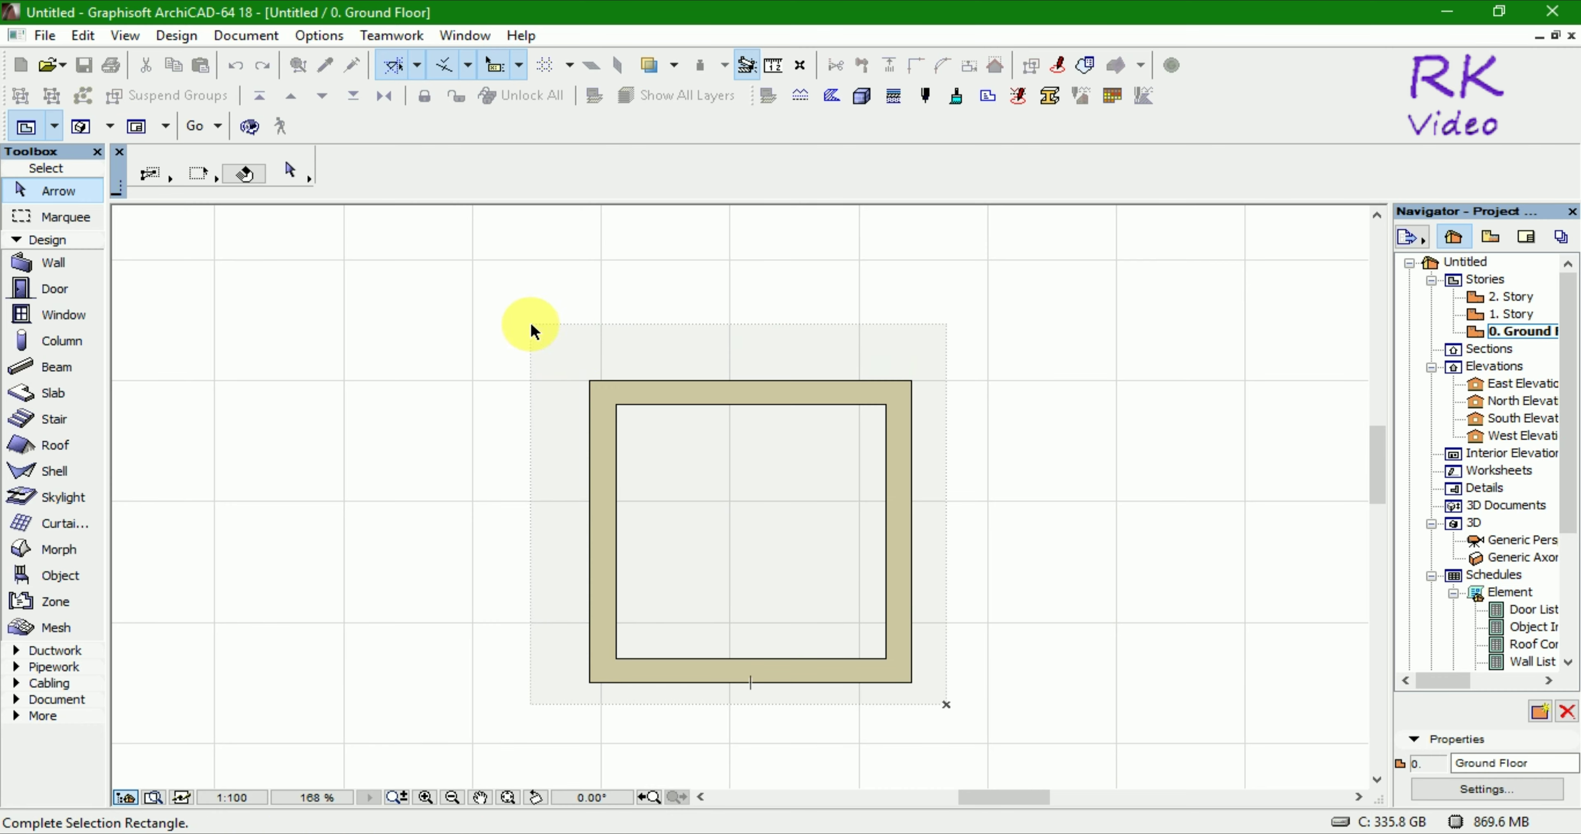
click(290, 170)
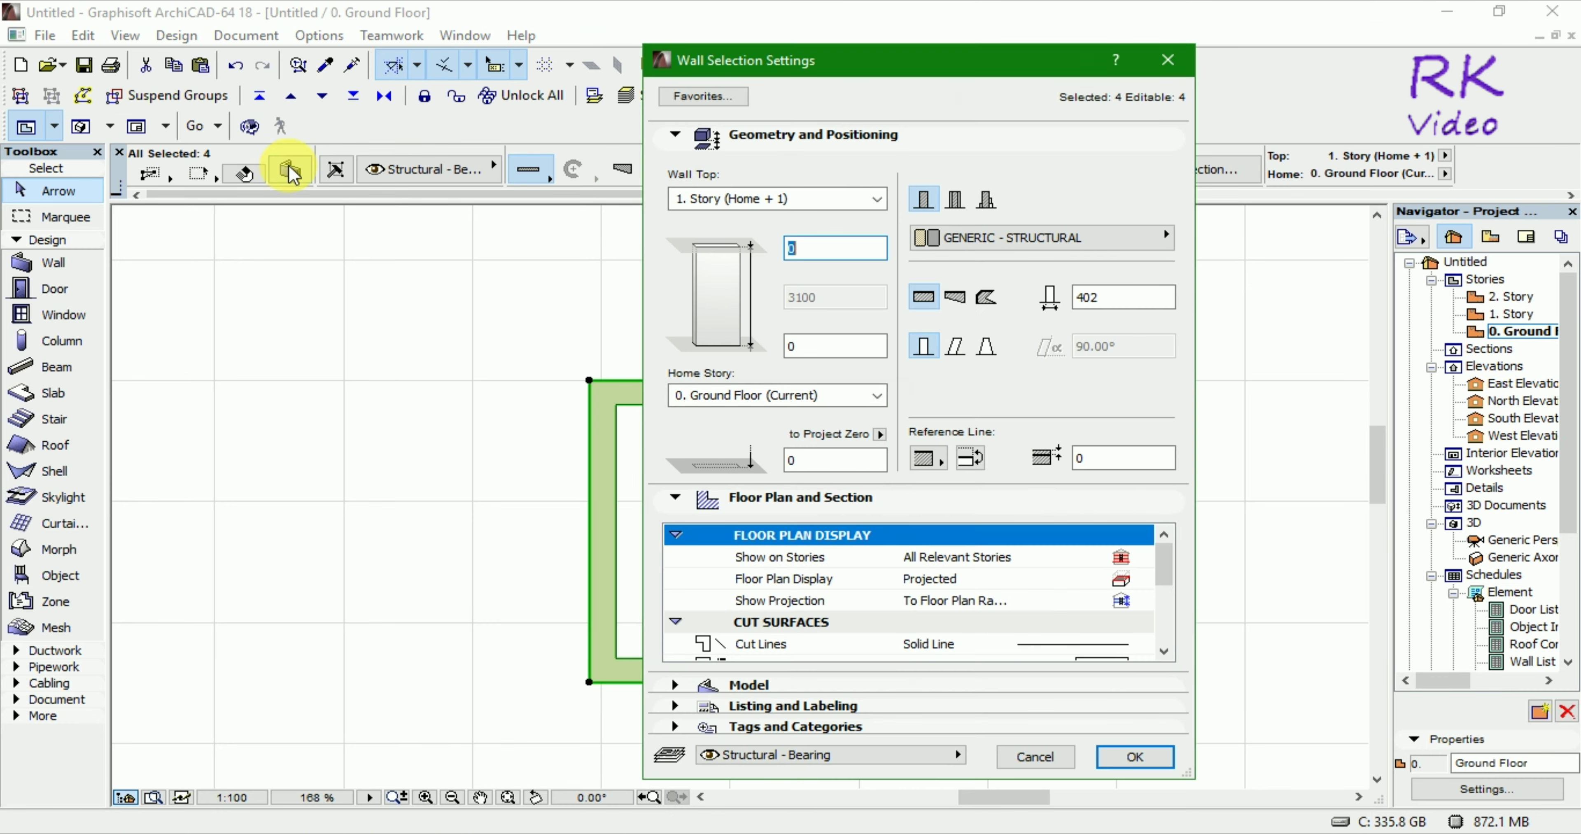
click(1122, 300)
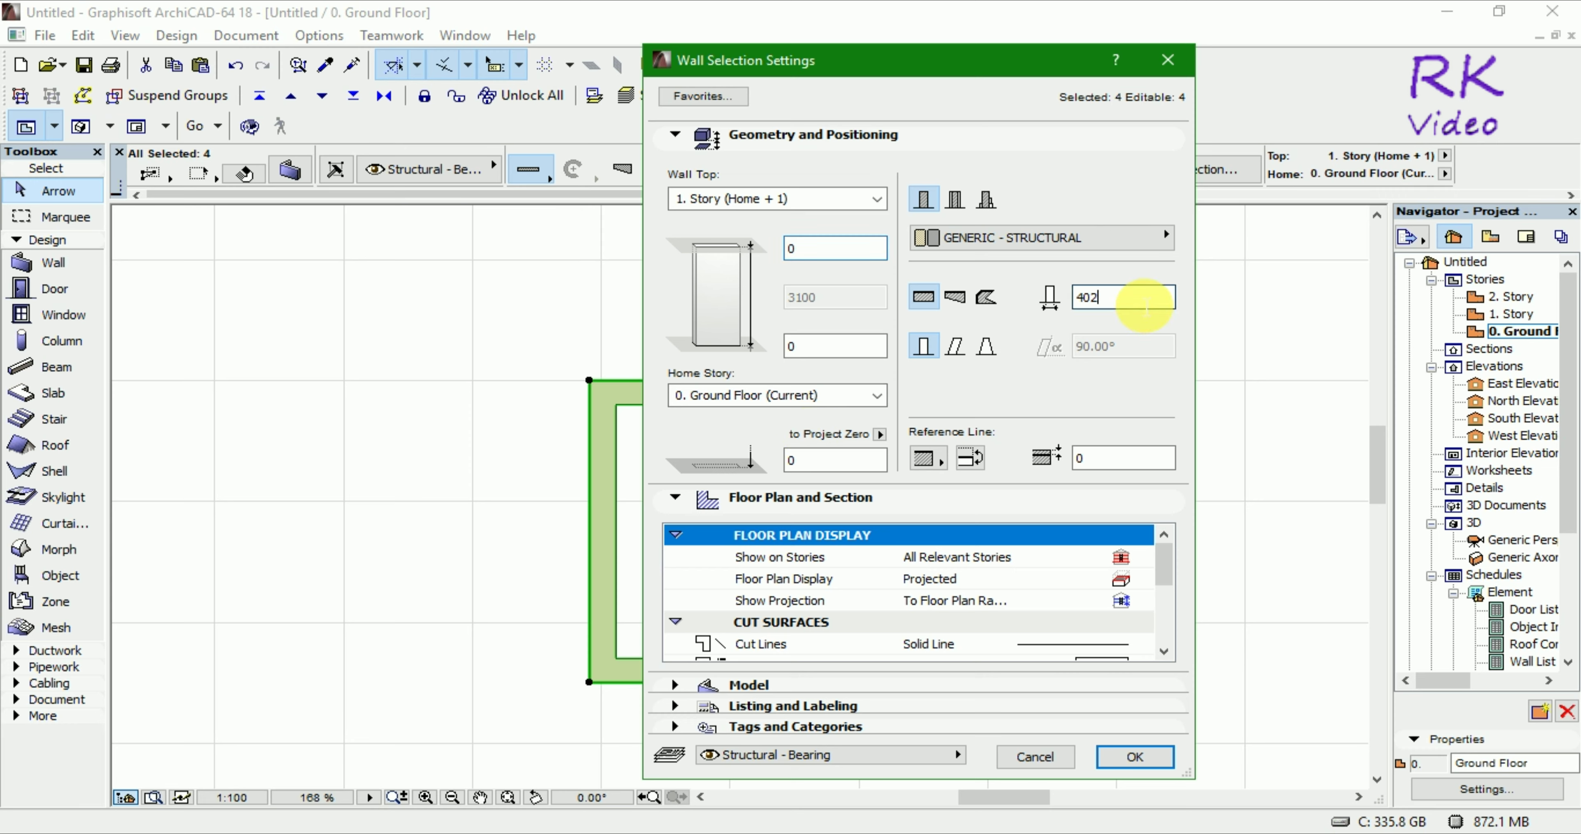
click(1049, 301)
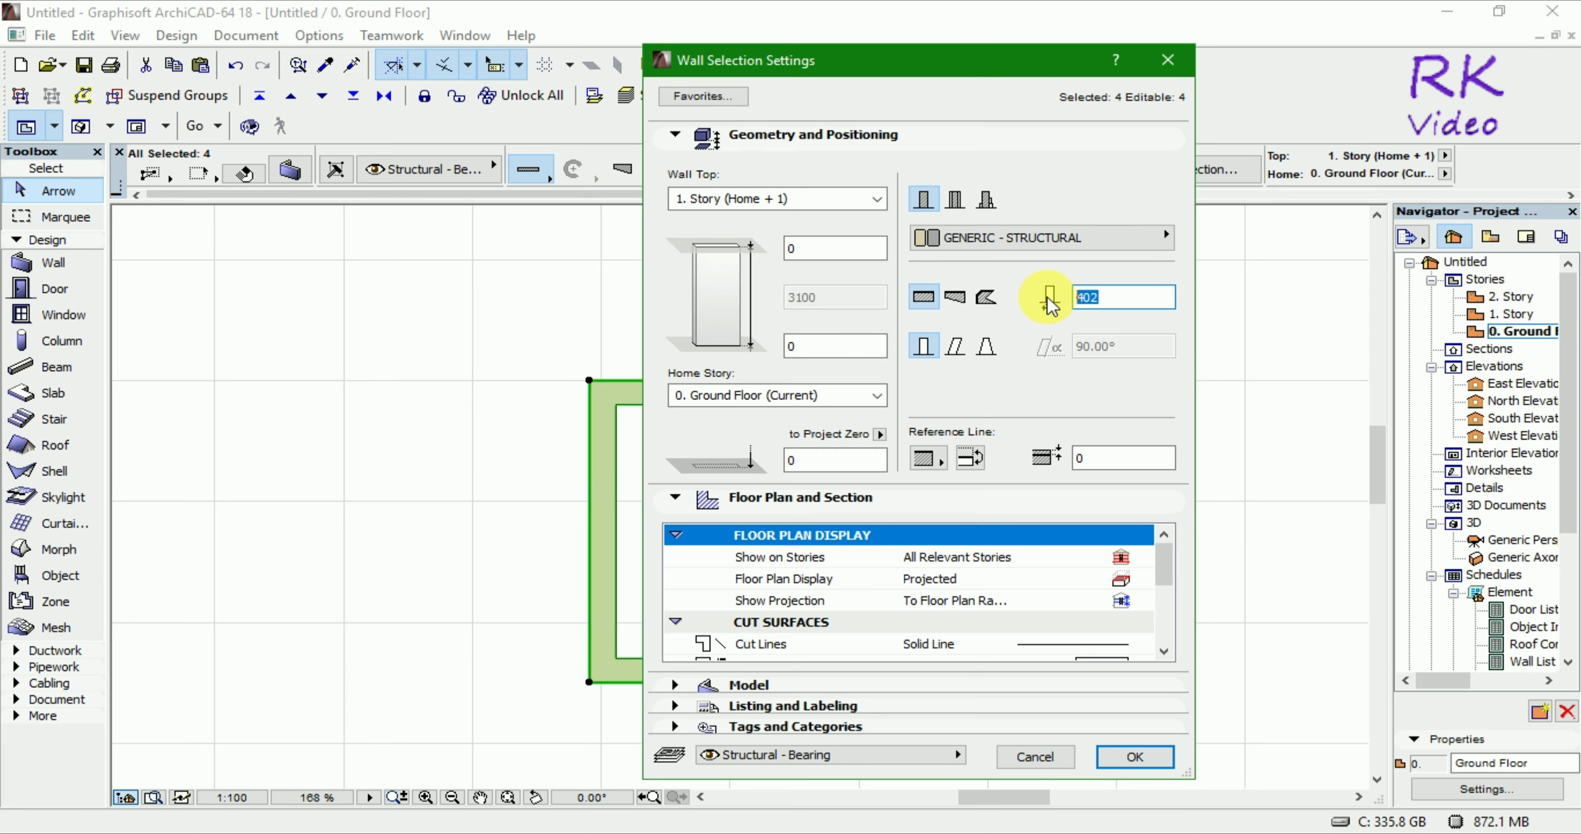
text(100)
click(1139, 754)
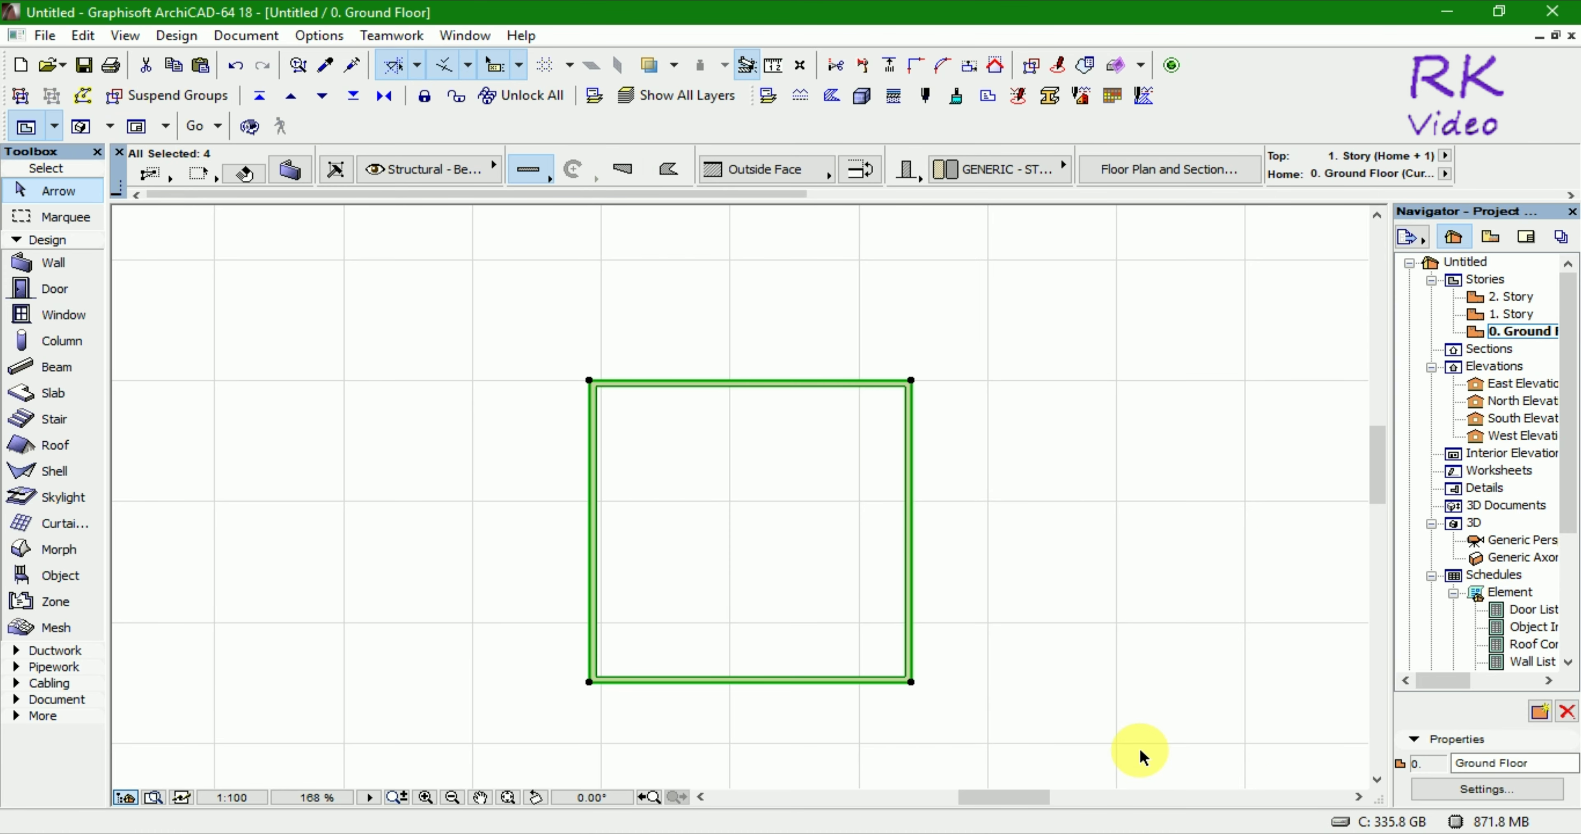
click(290, 170)
double_click(1101, 298)
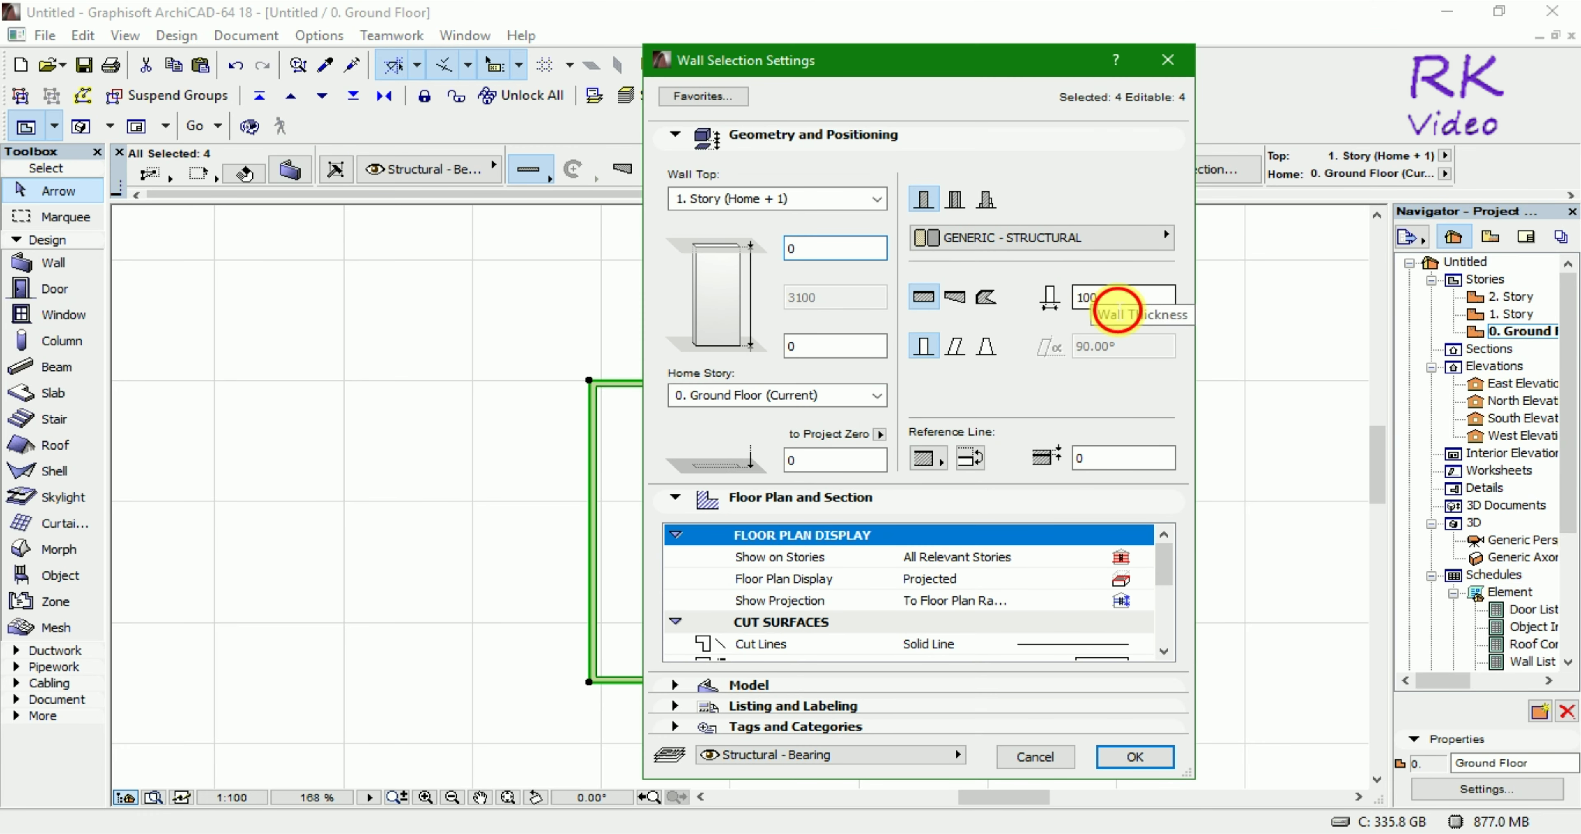
text(200)
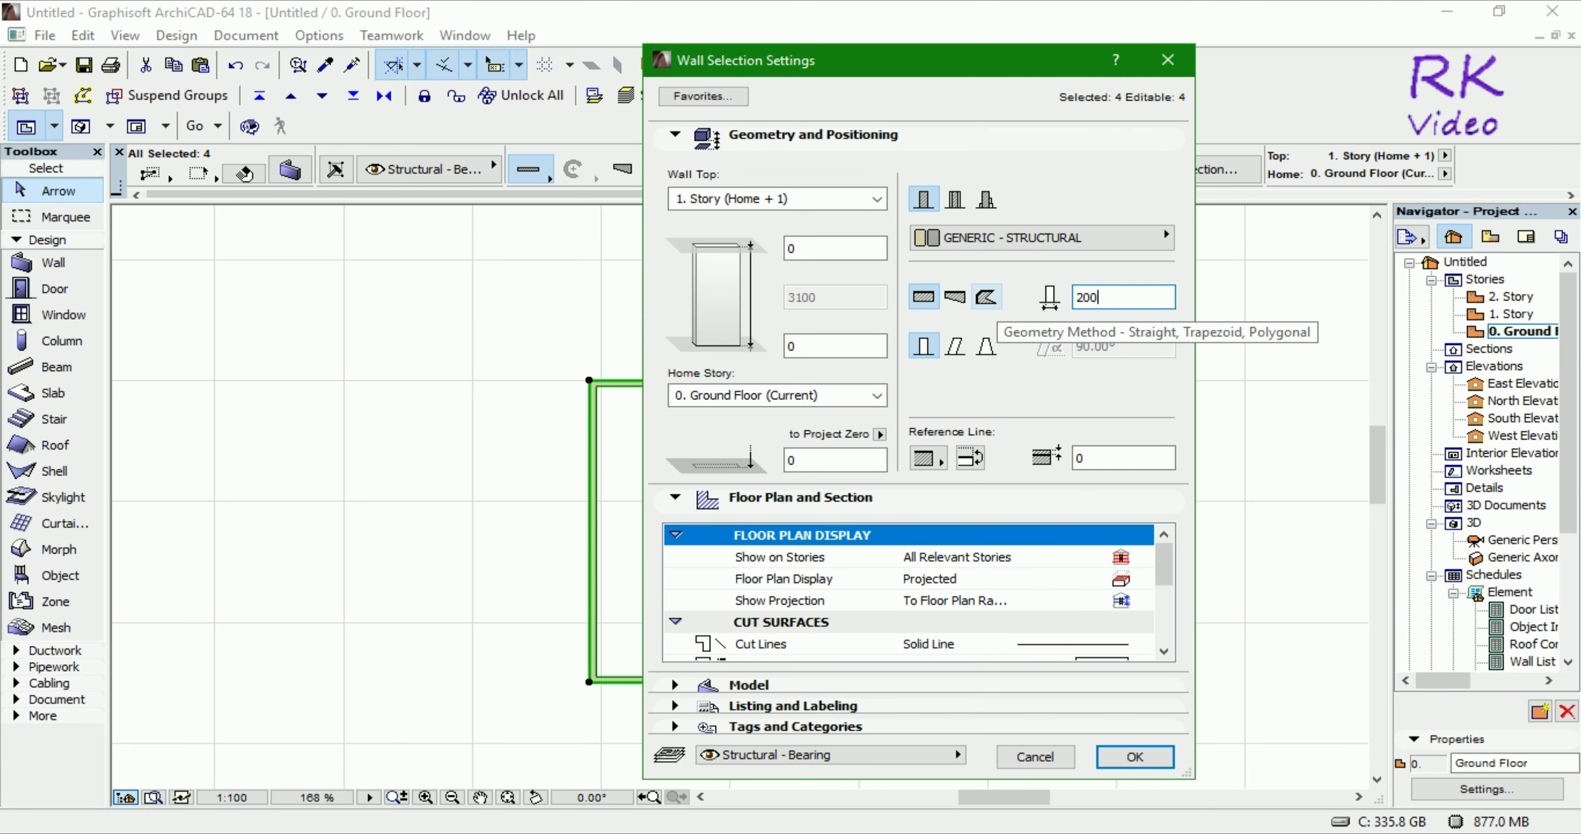
click(1153, 760)
click(982, 655)
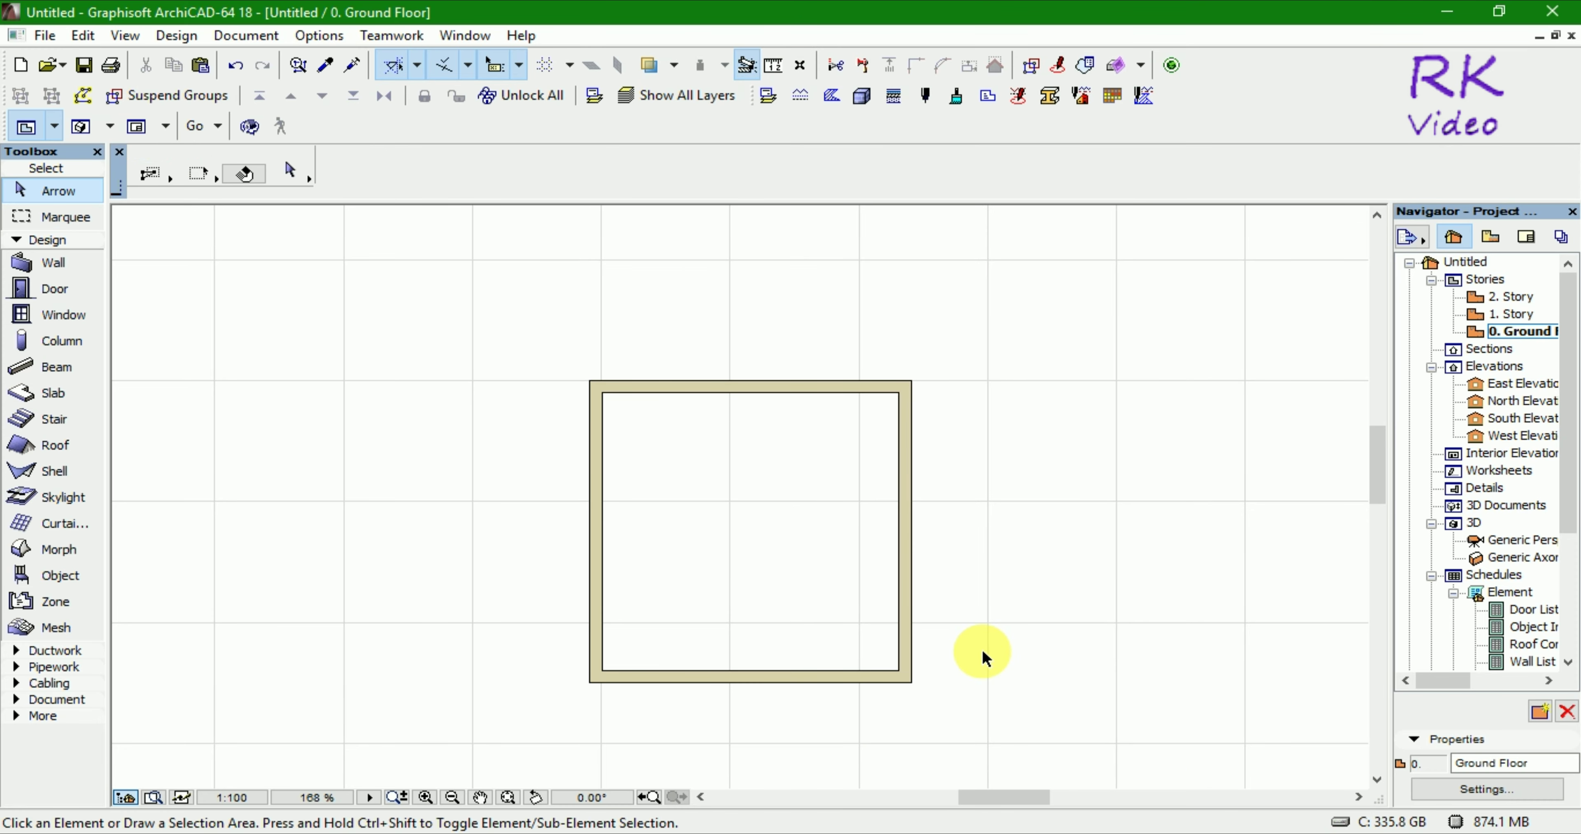
key(F3)
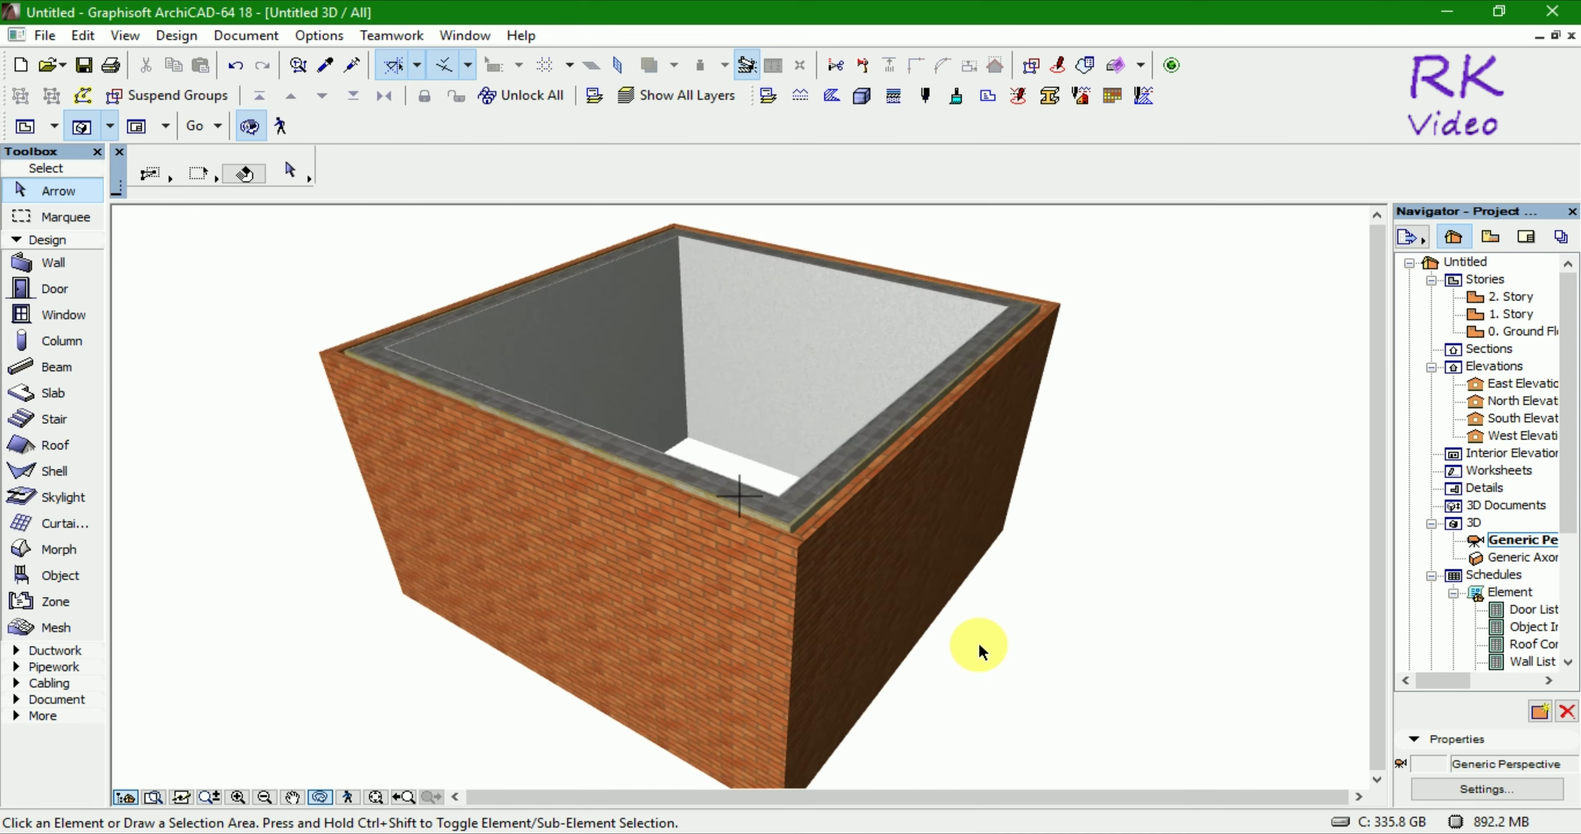
mouse_move(656, 626)
mouse_down()
mouse_move(960, 515)
mouse_move(307, 557)
mouse_move(362, 495)
mouse_move(859, 630)
mouse_up()
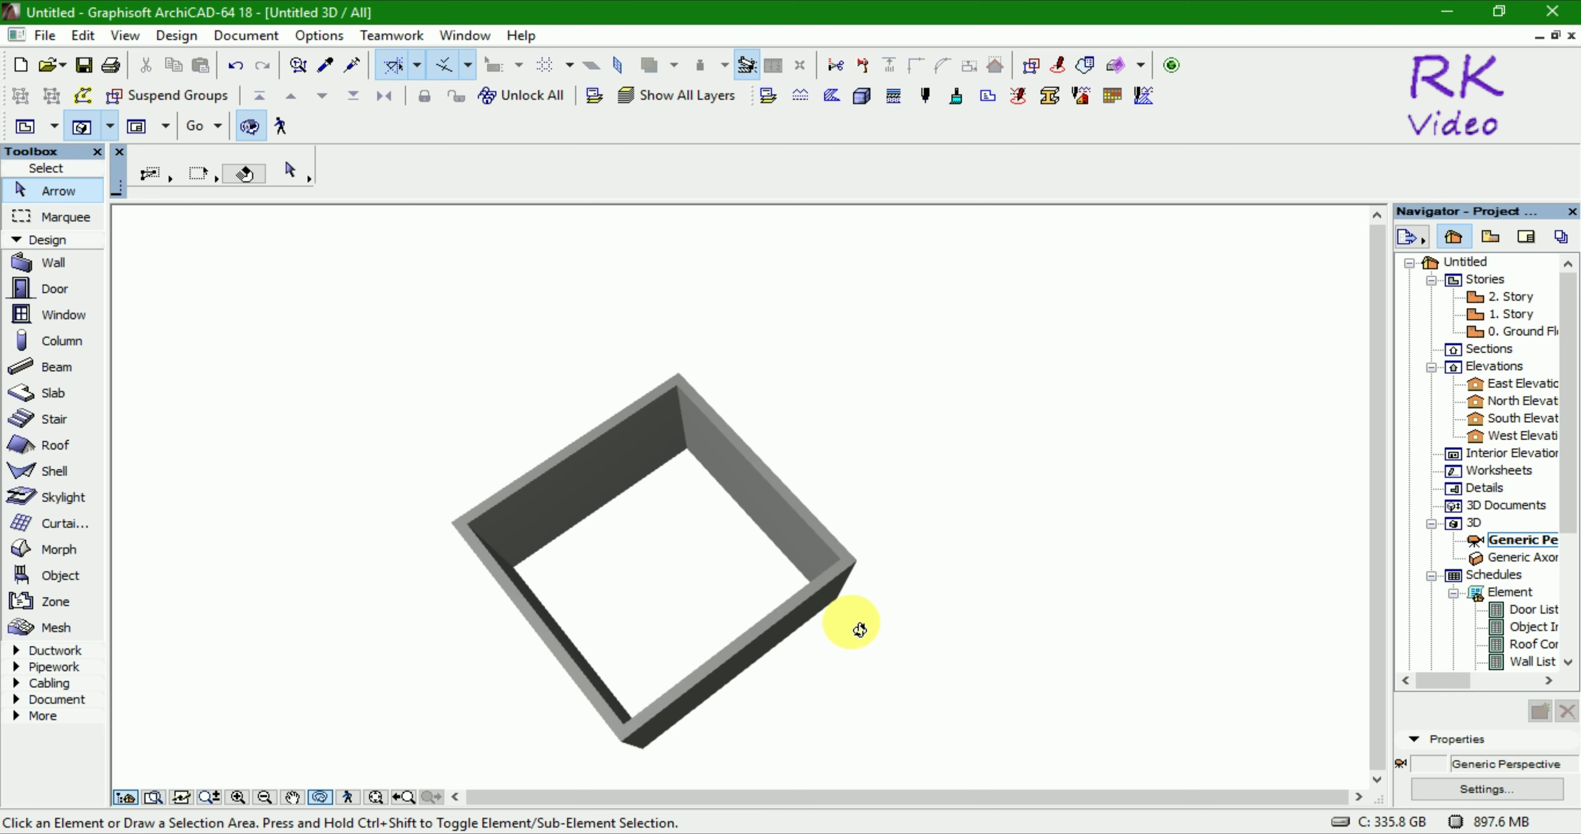
key(F2)
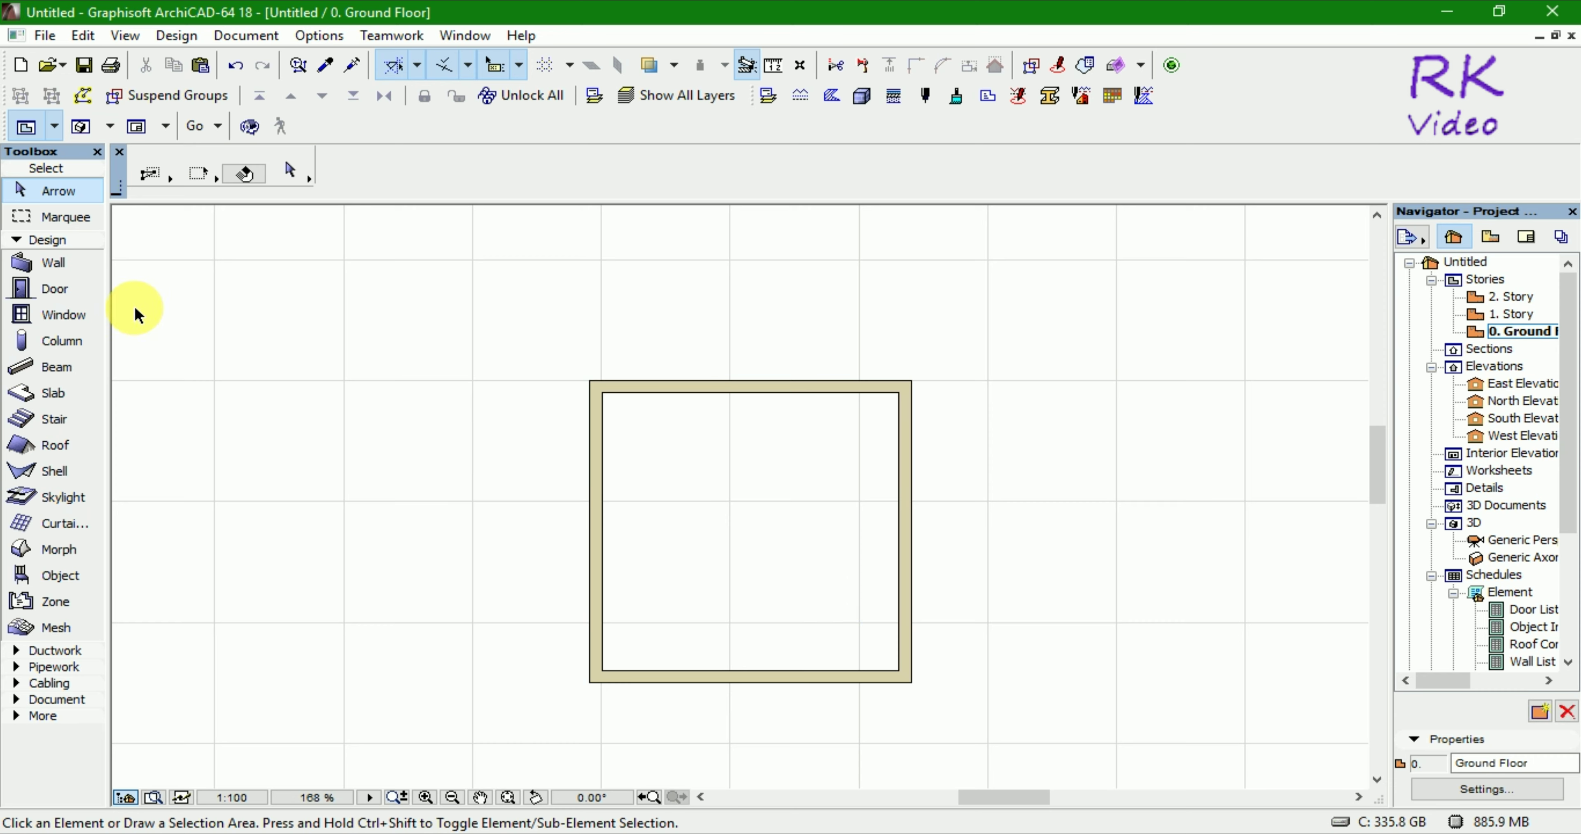
Place a 900-wide door at the centre of the bottom wall, swinging inward
click(58, 288)
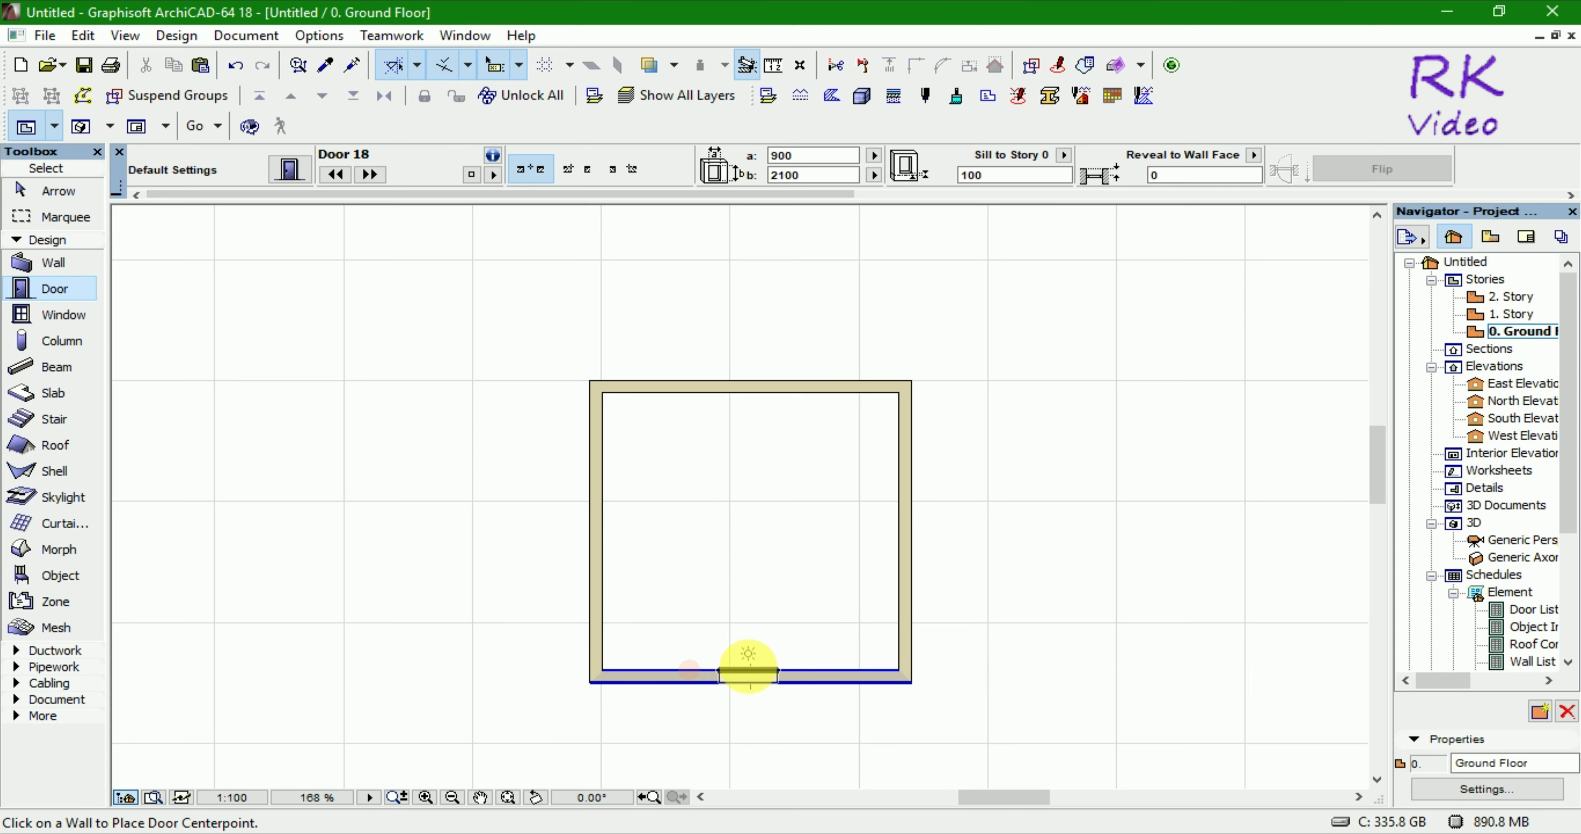
click(750, 673)
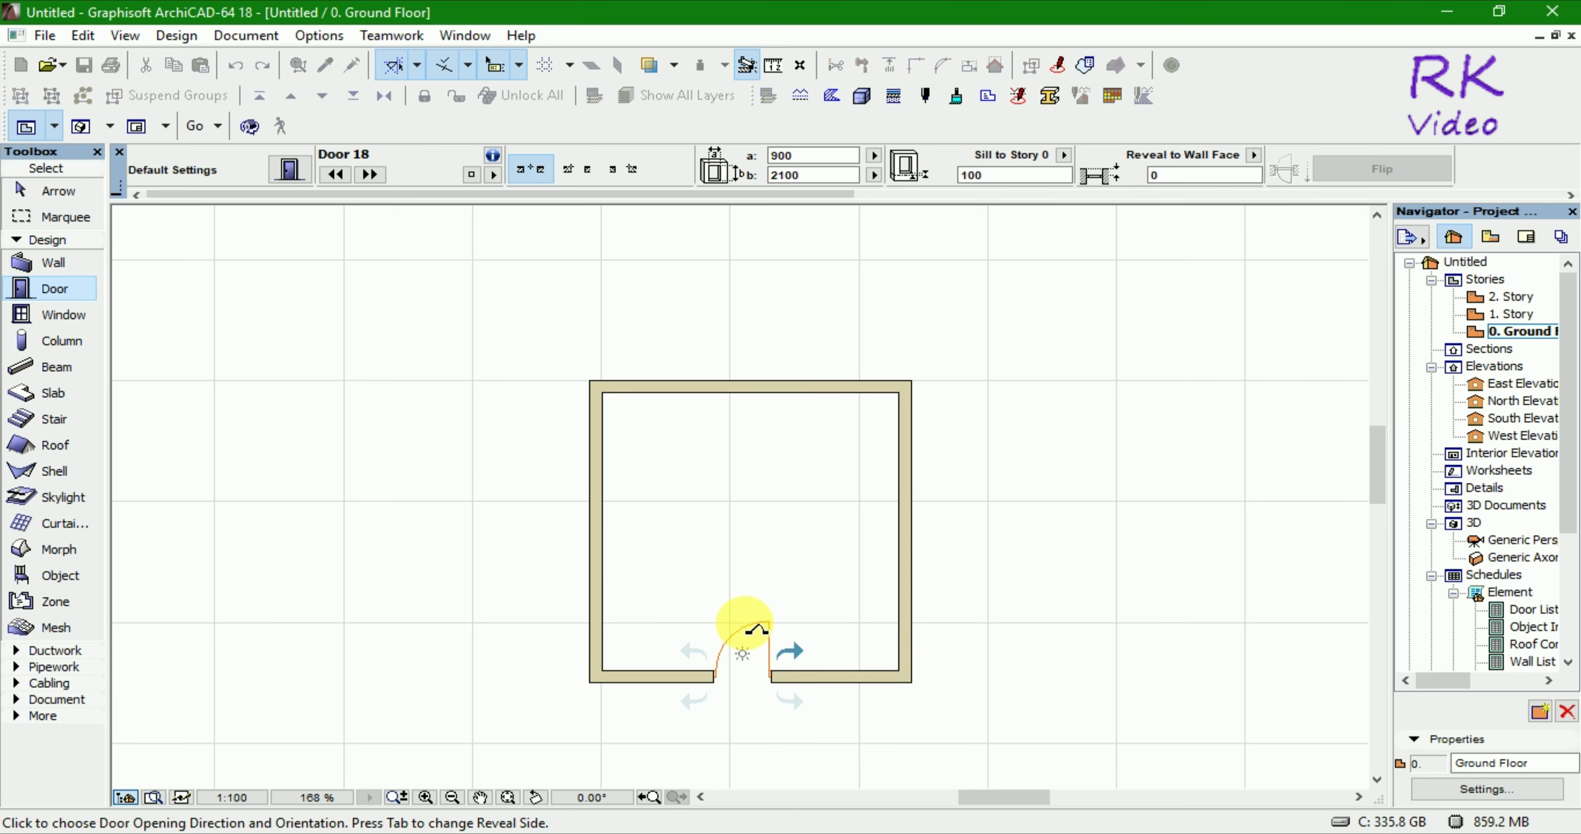
click(757, 629)
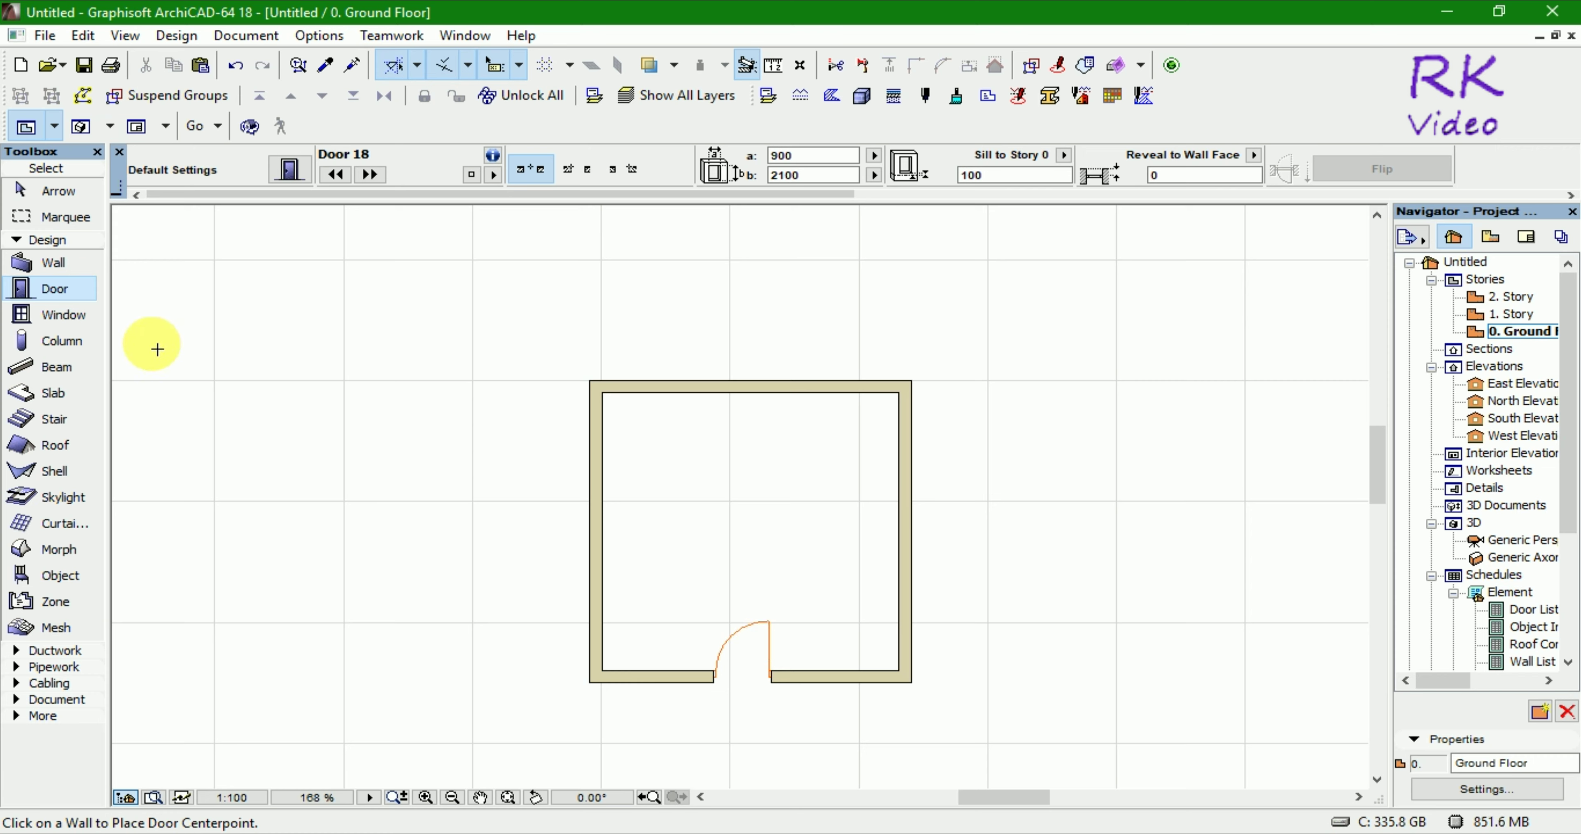
click(62, 314)
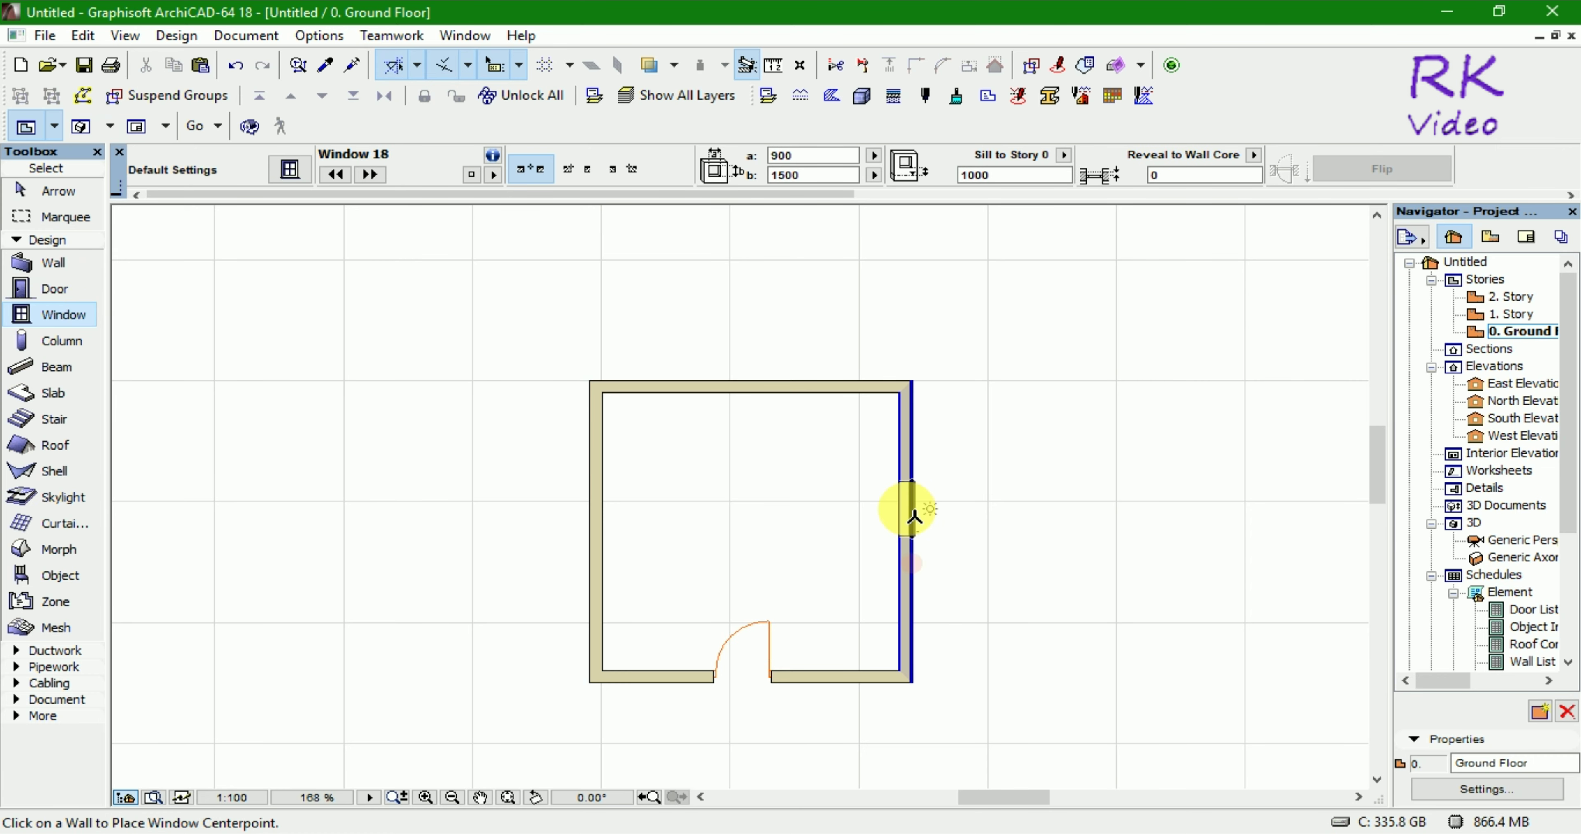
Place two 900 × 1500 windows with 1000 sill in each of the right and left walls
click(922, 468)
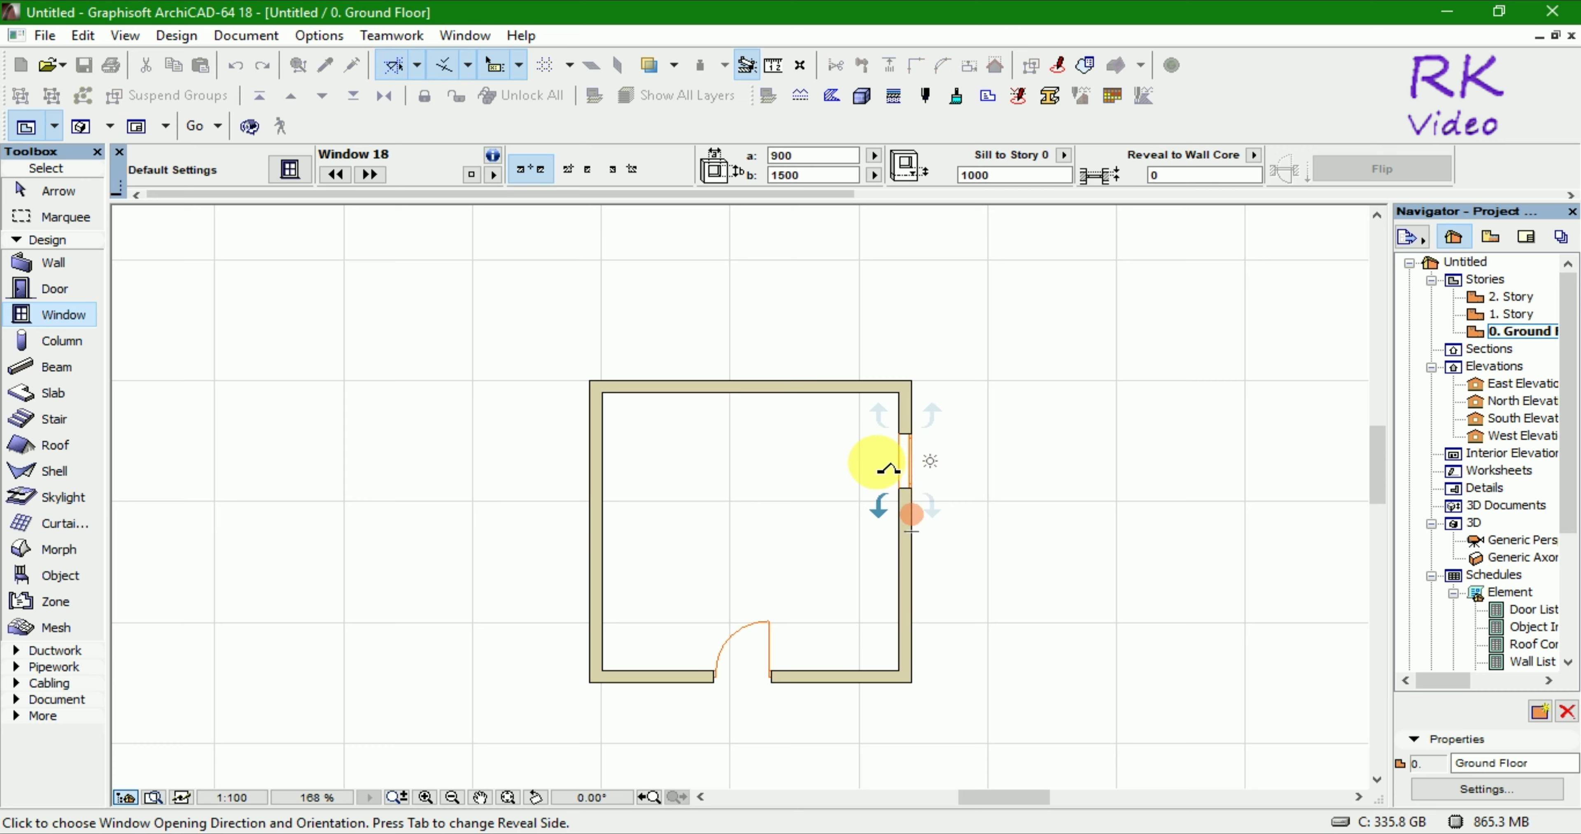
click(884, 466)
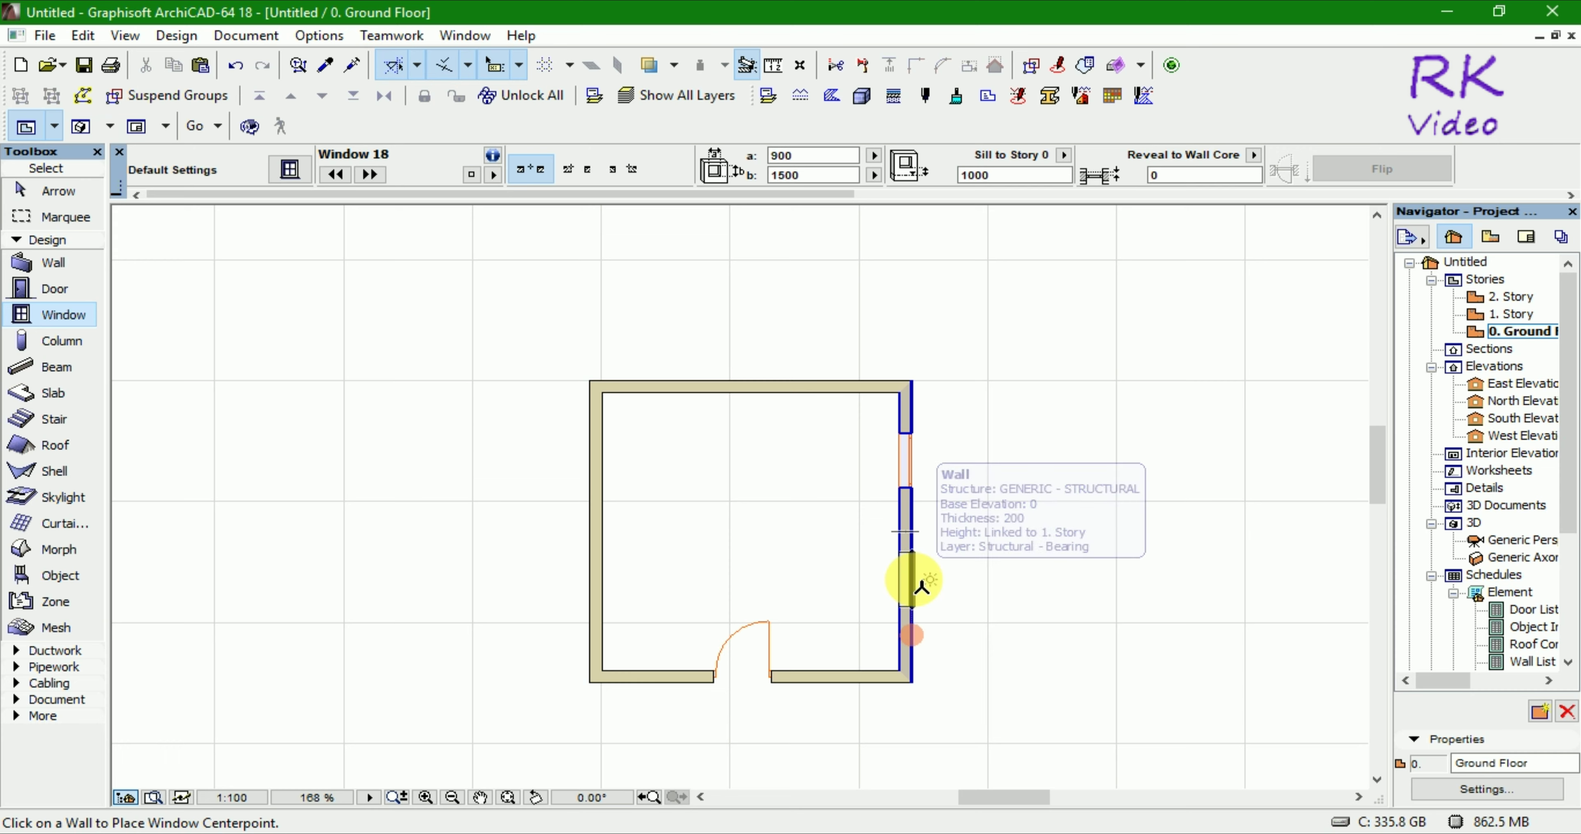
click(921, 586)
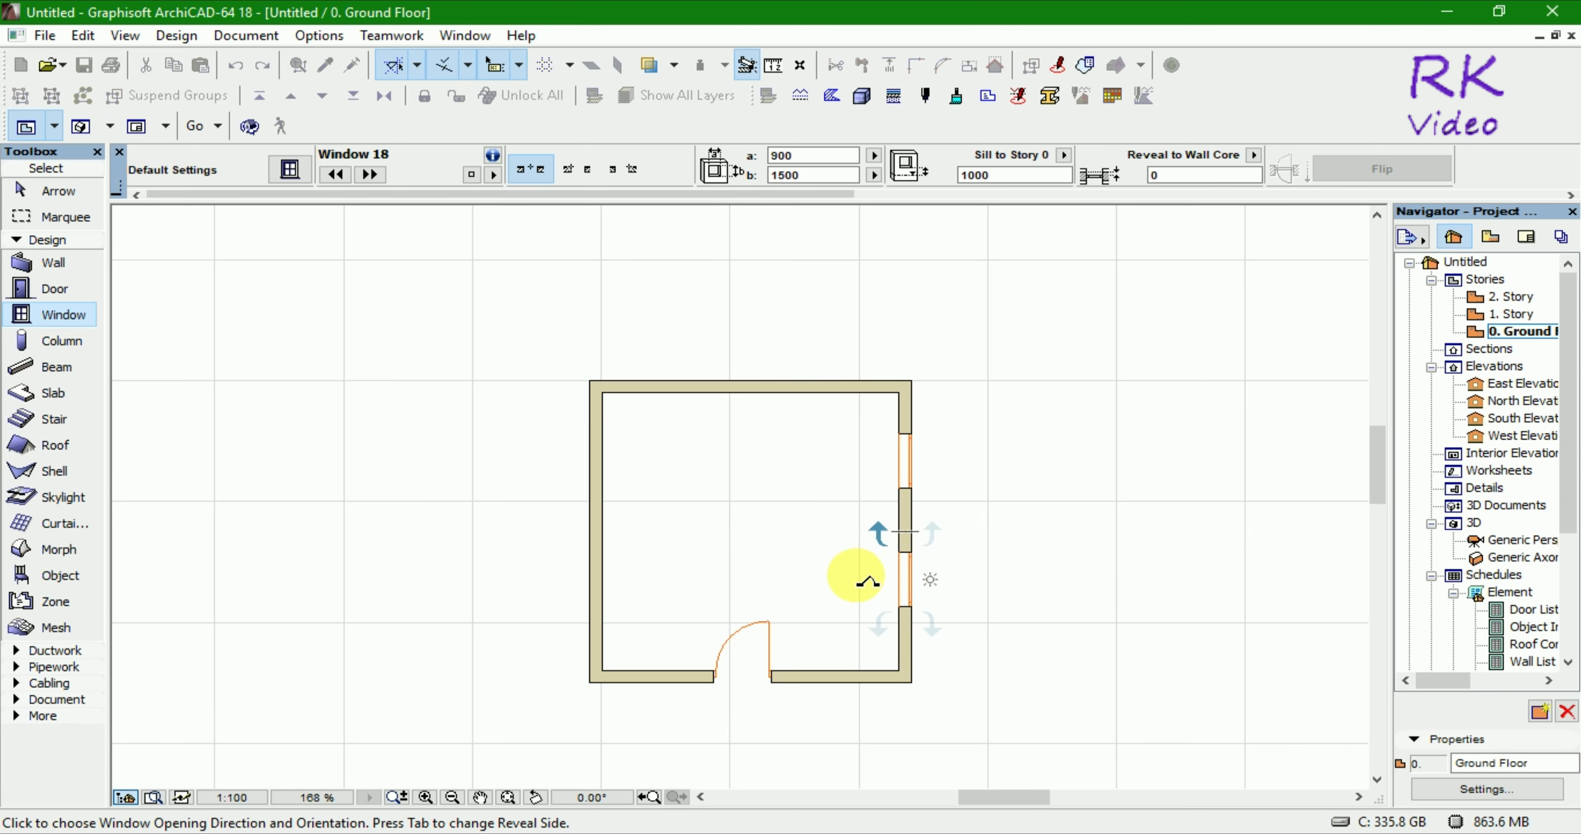
click(866, 580)
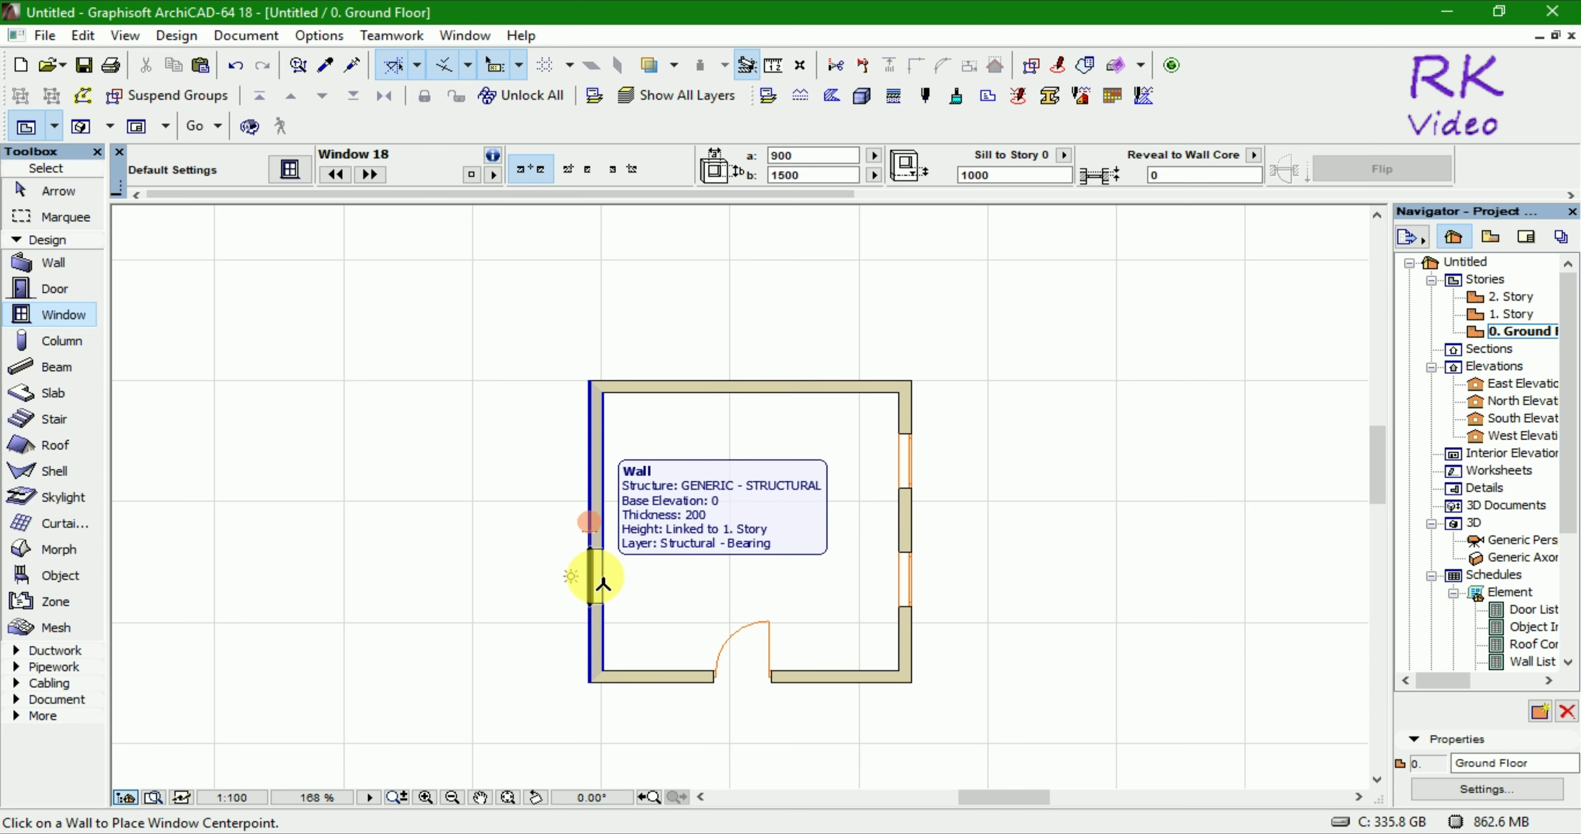
click(603, 585)
click(622, 583)
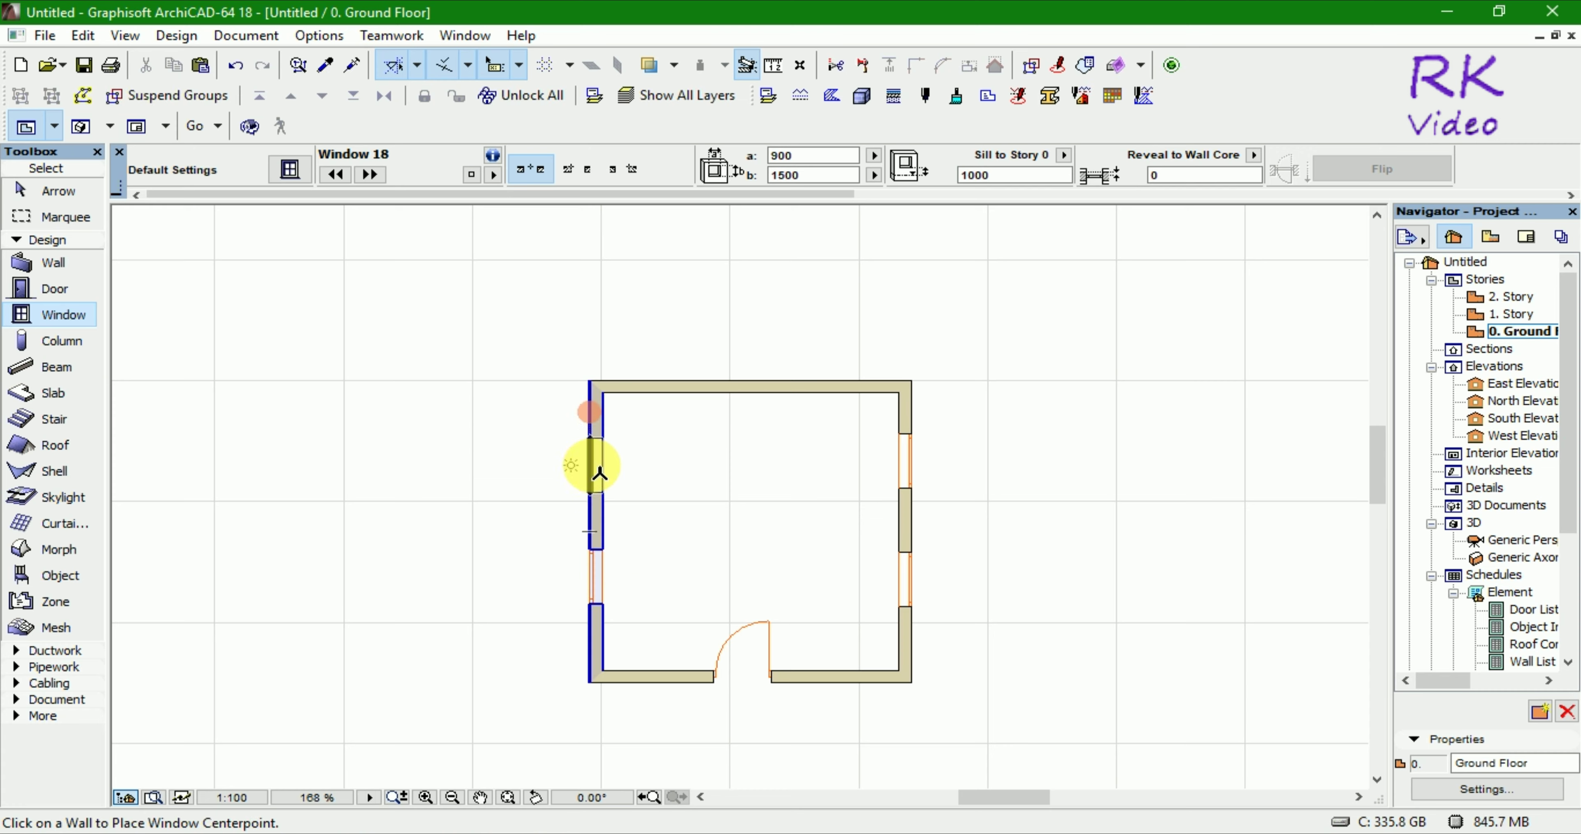
click(598, 467)
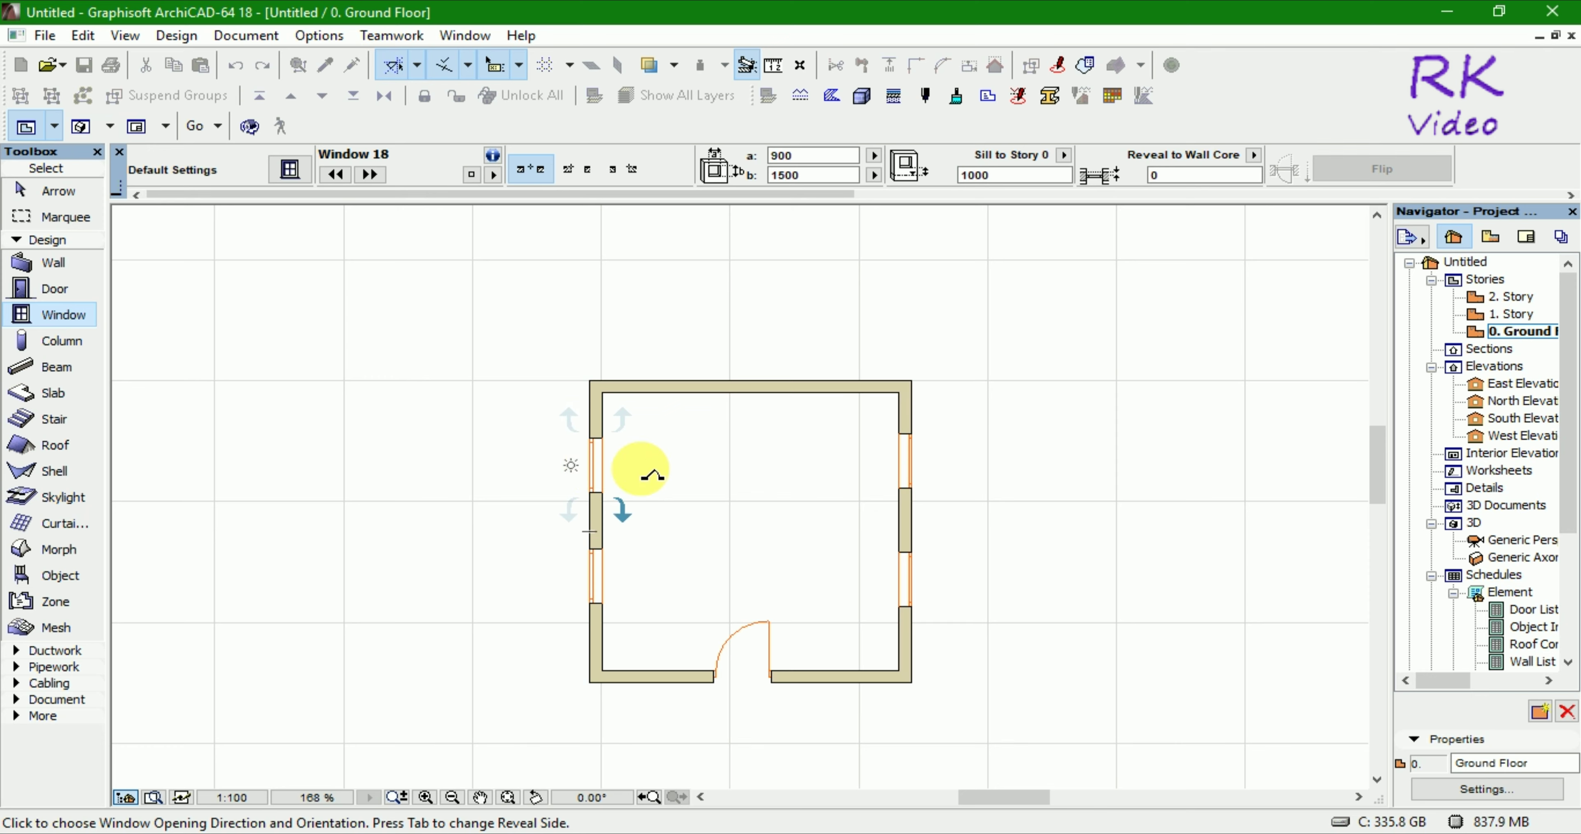
click(651, 474)
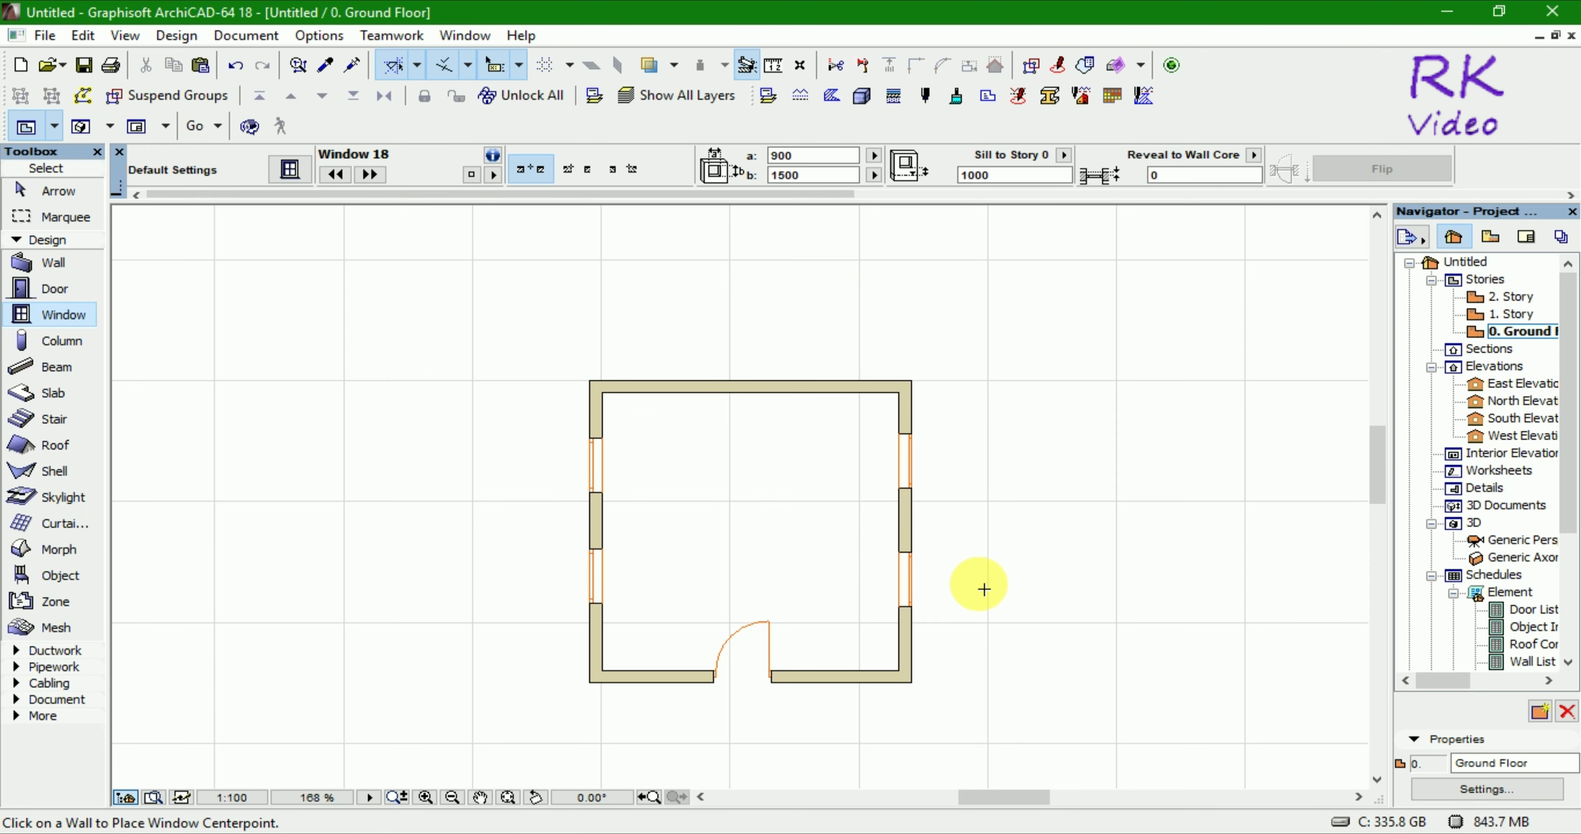
Draw a floor slab from the top-left outer wall corner to the bottom-right outer corner
key(Escape)
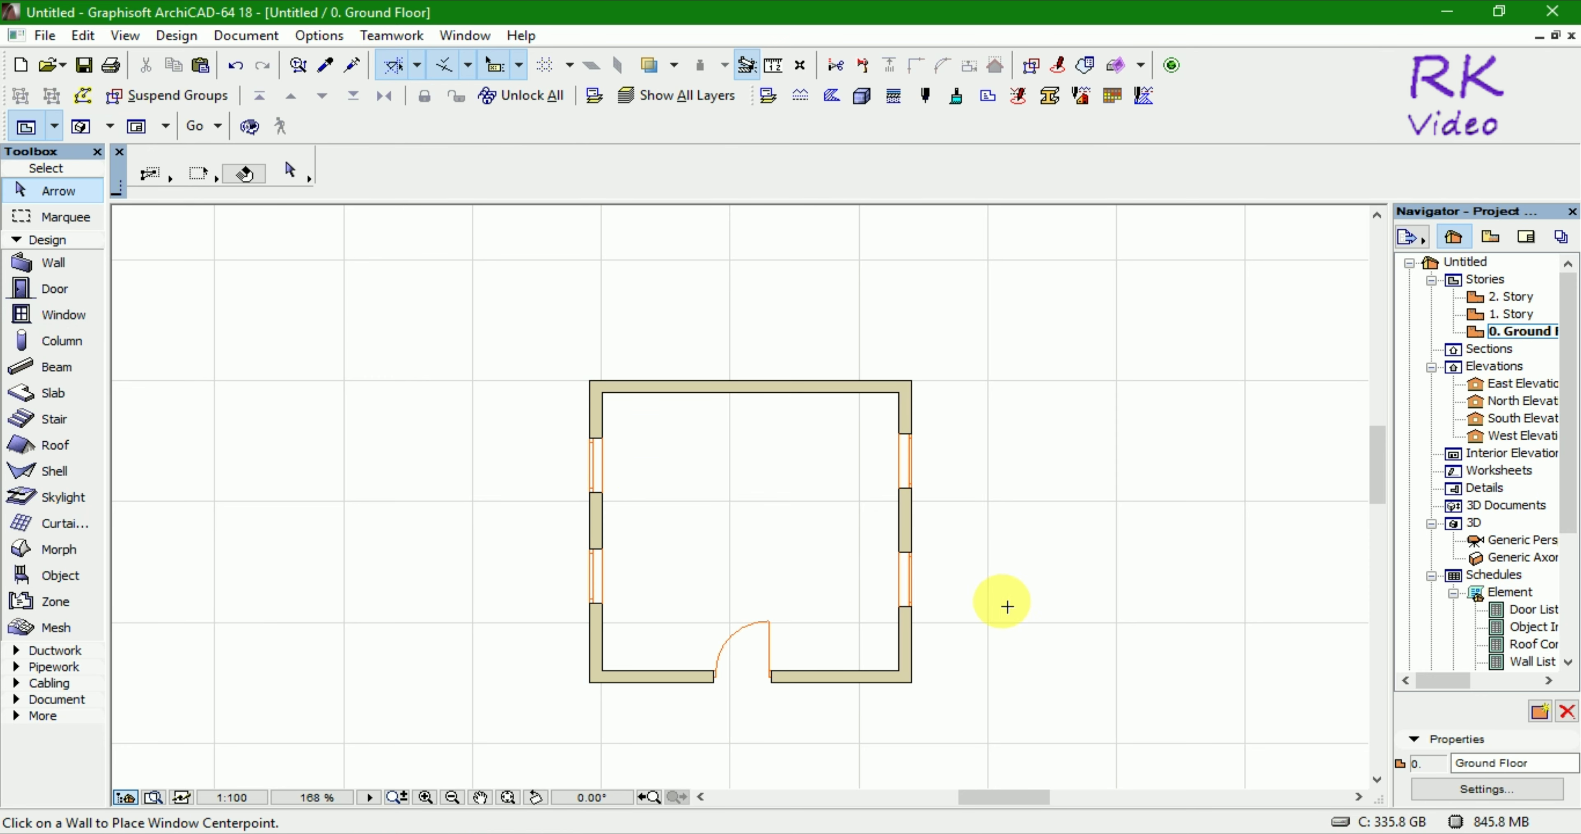
click(69, 390)
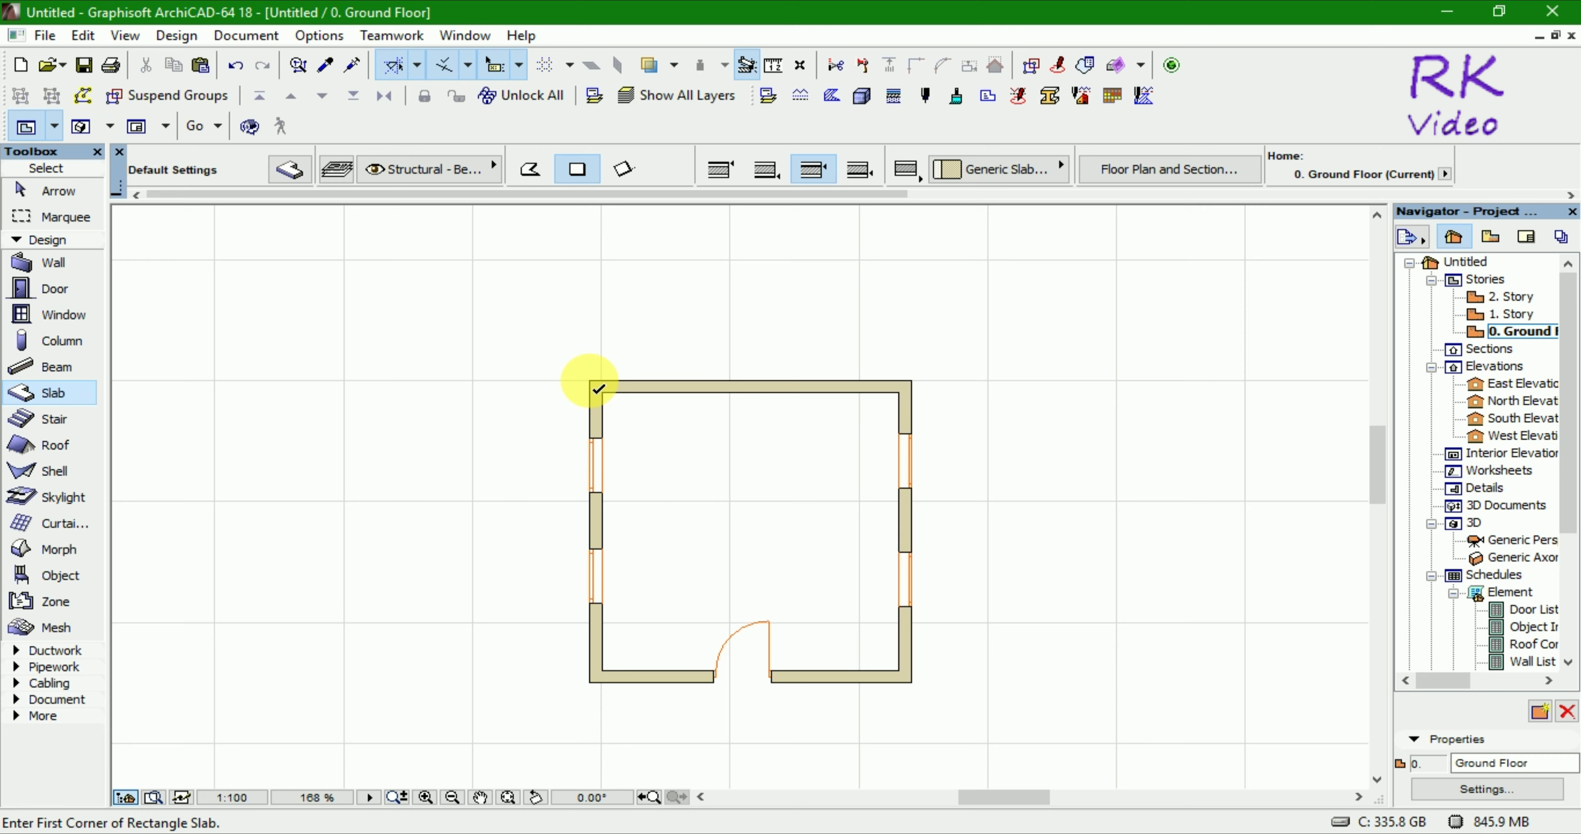
click(590, 380)
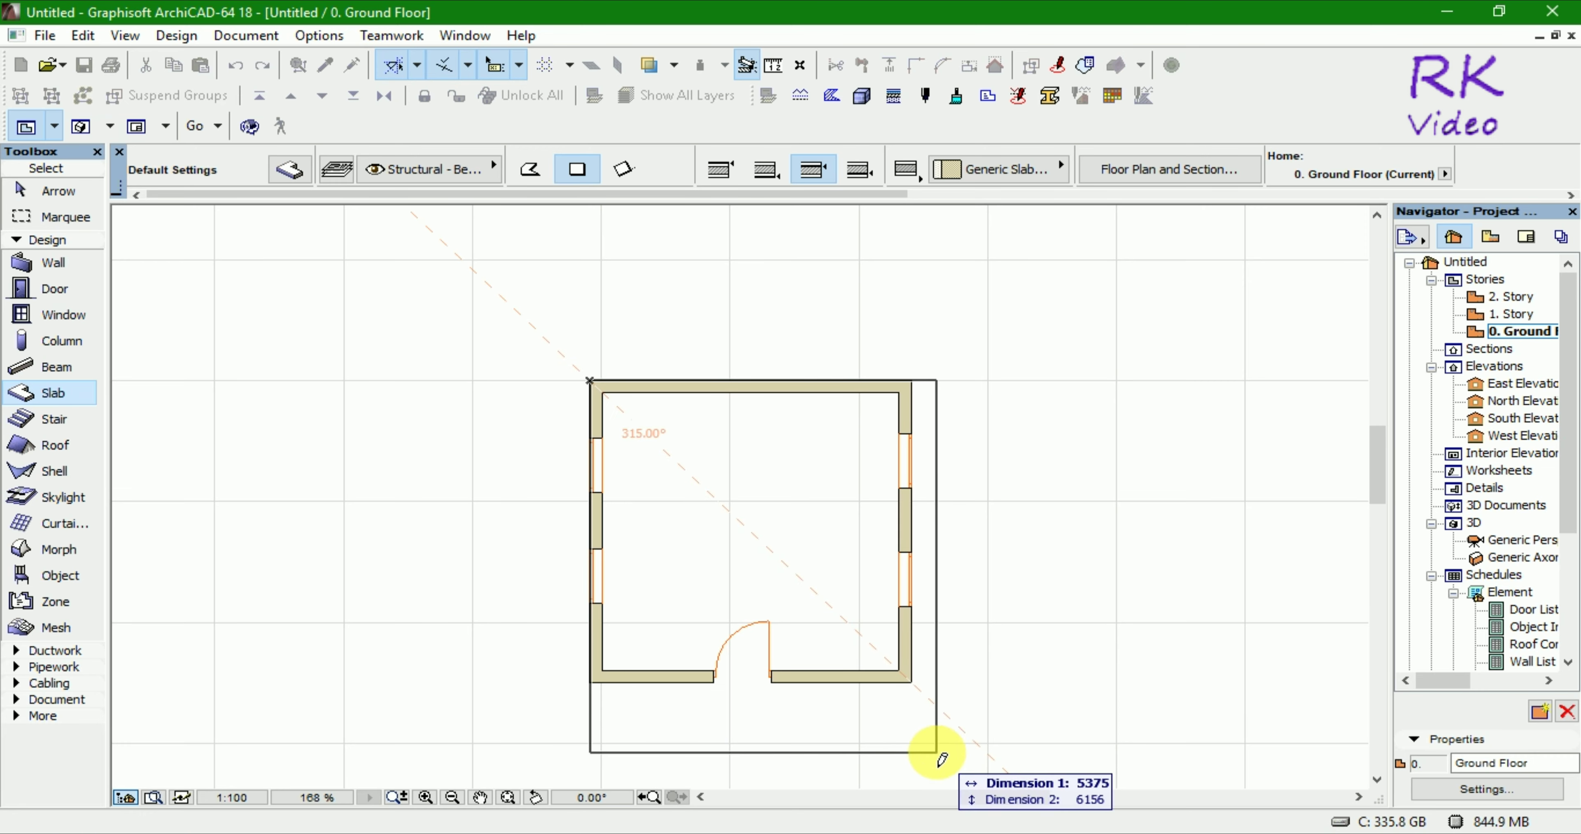
click(918, 693)
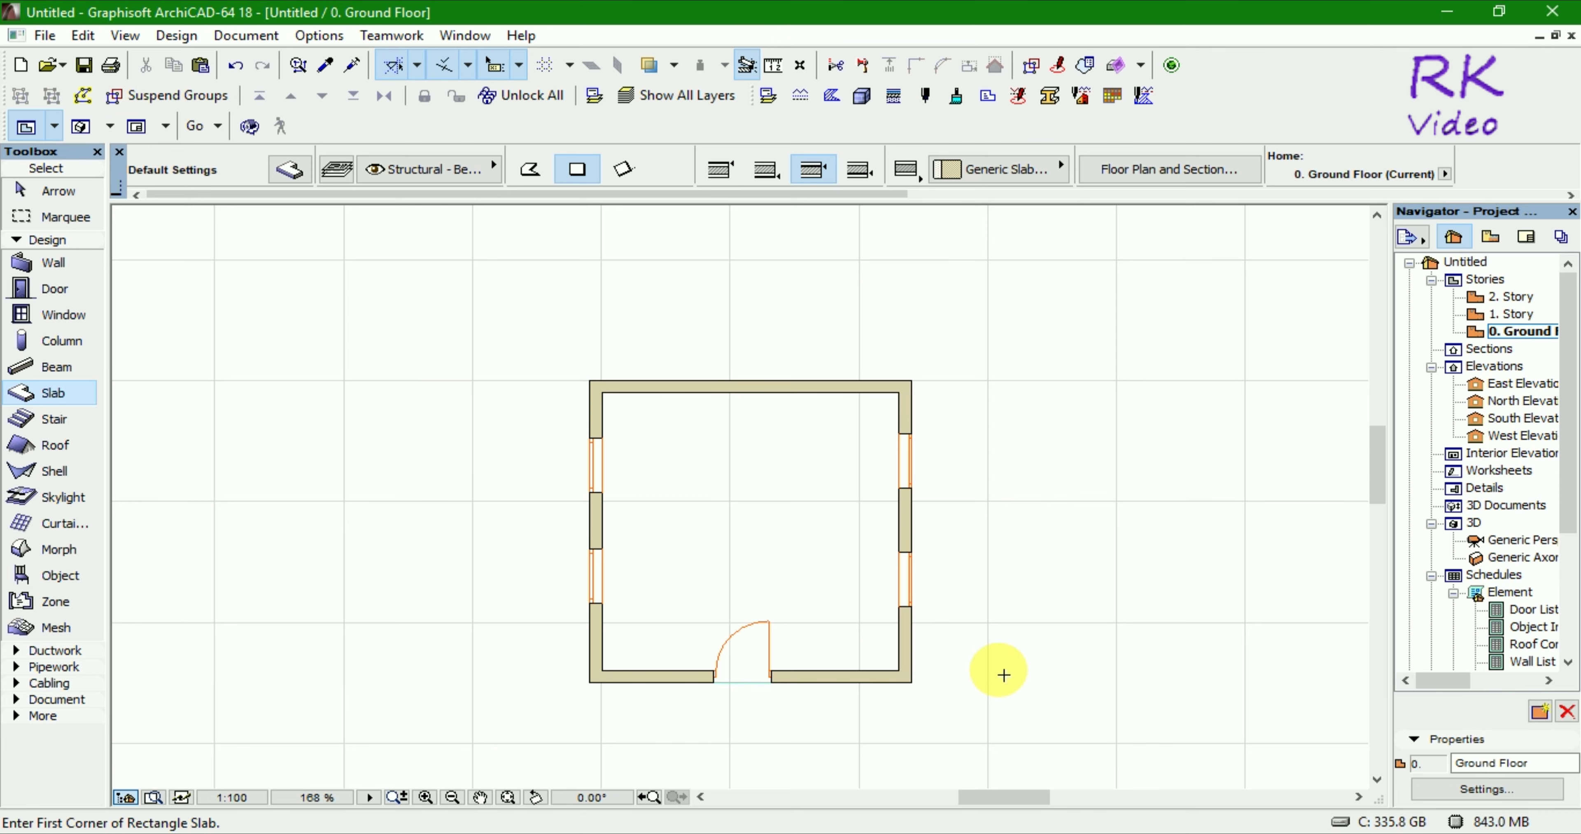
key(Escape)
key(F3)
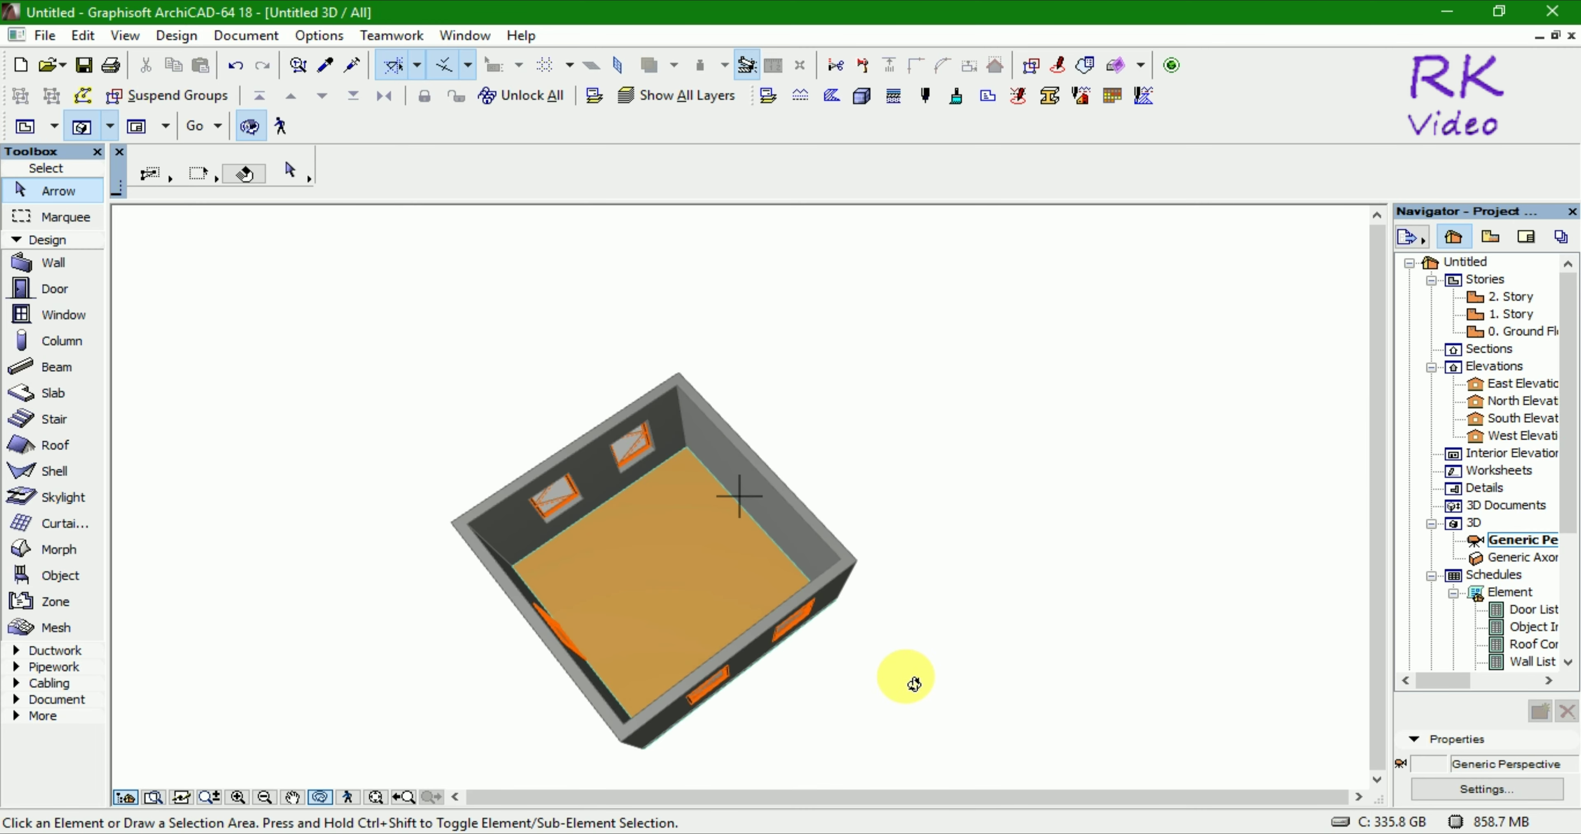
mouse_move(913, 683)
mouse_down()
mouse_move(964, 581)
mouse_move(1069, 514)
mouse_up()
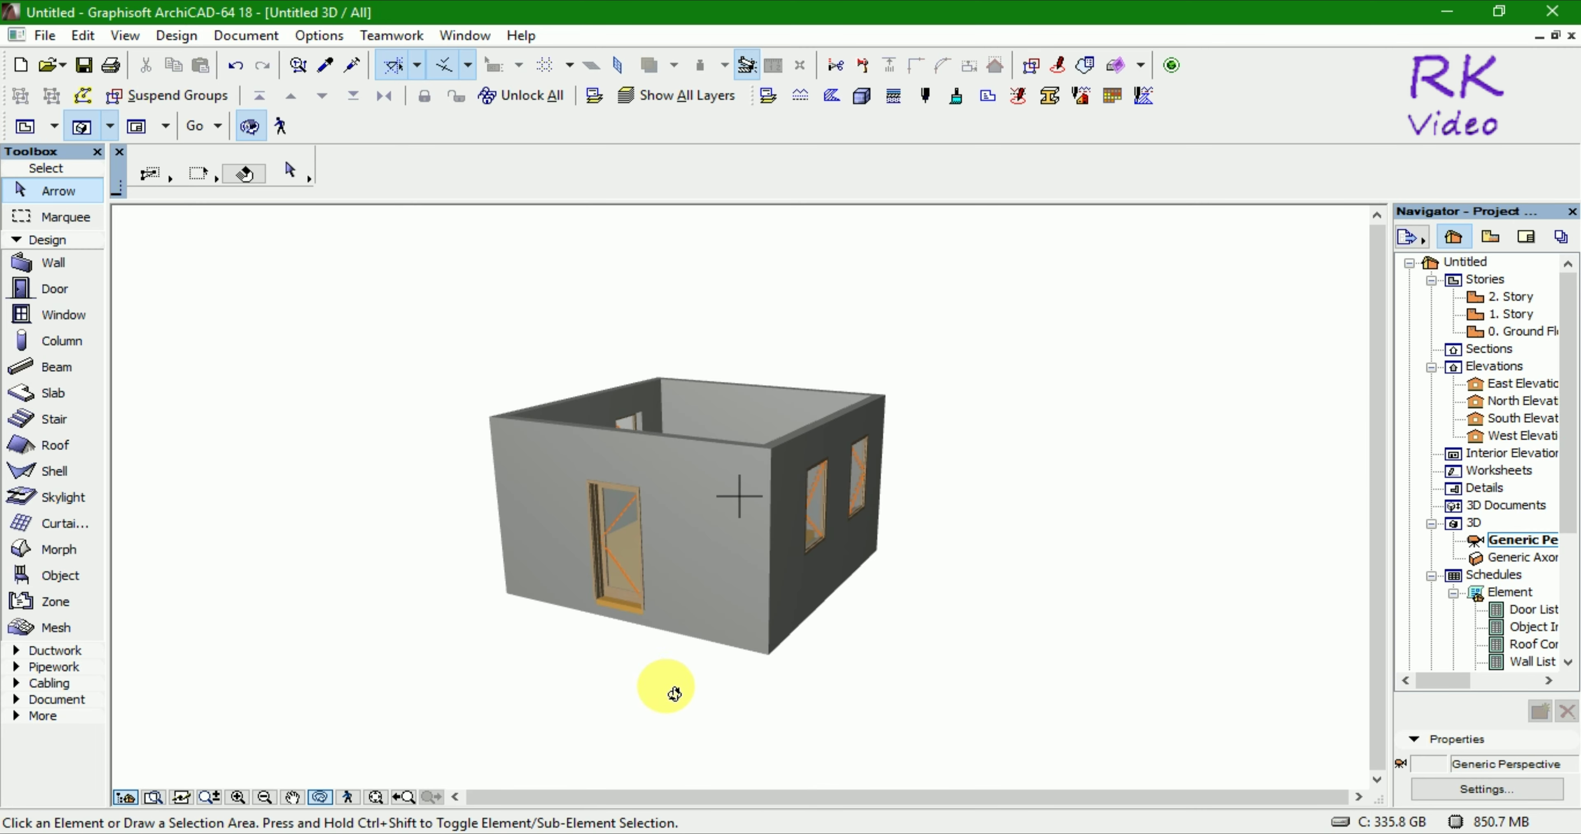
mouse_move(674, 693)
mouse_down()
mouse_move(935, 640)
mouse_move(621, 620)
mouse_move(490, 679)
mouse_move(943, 640)
mouse_move(900, 670)
mouse_move(1062, 662)
mouse_up()
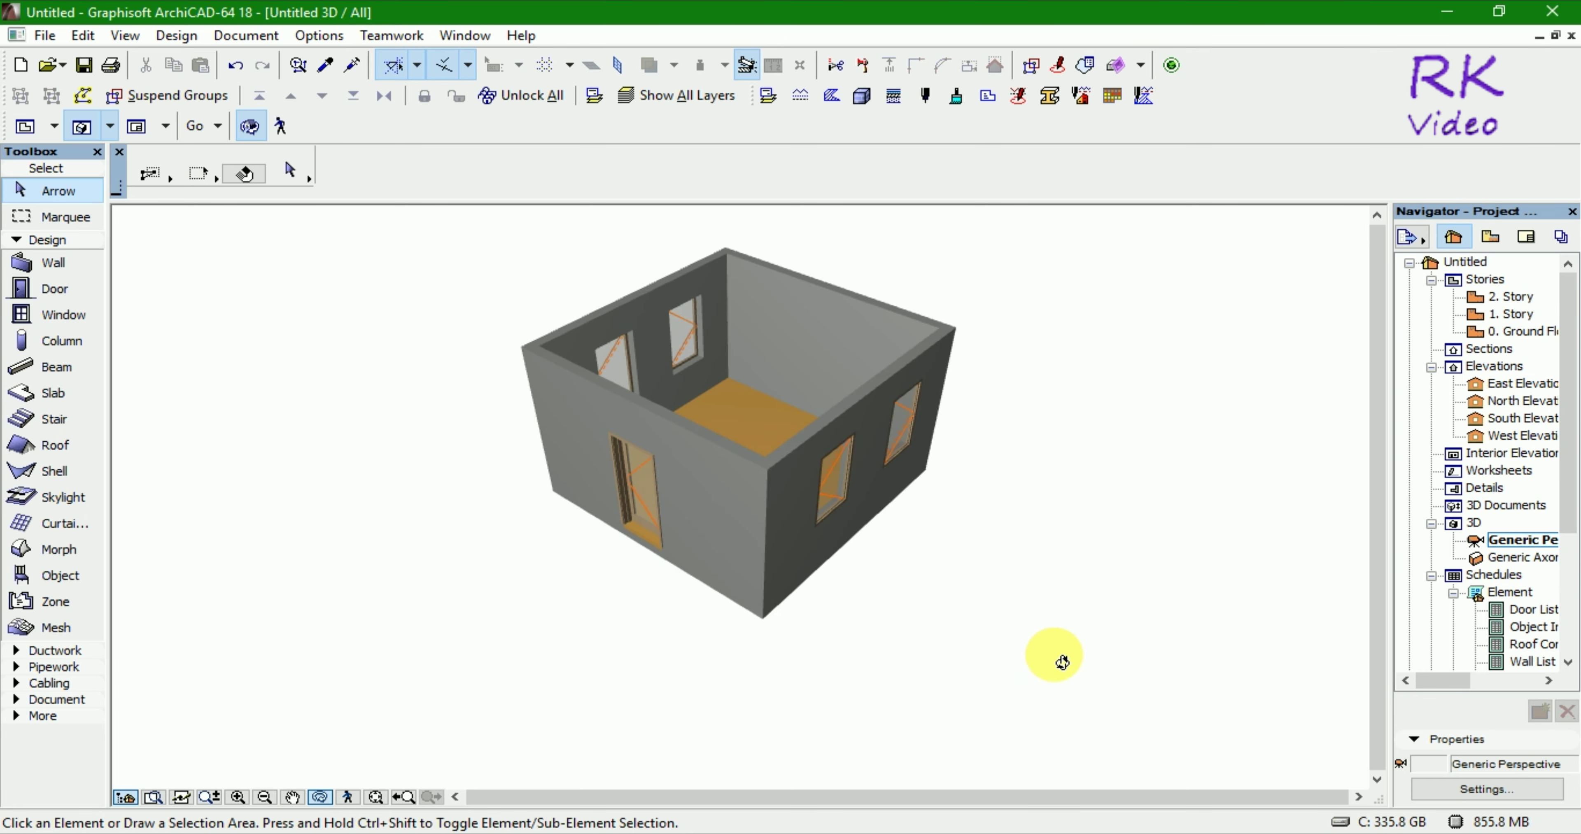
mouse_move(667, 645)
mouse_down()
mouse_move(794, 666)
mouse_move(846, 712)
mouse_move(727, 712)
mouse_move(895, 518)
mouse_move(906, 422)
mouse_move(906, 679)
mouse_move(742, 690)
mouse_up()
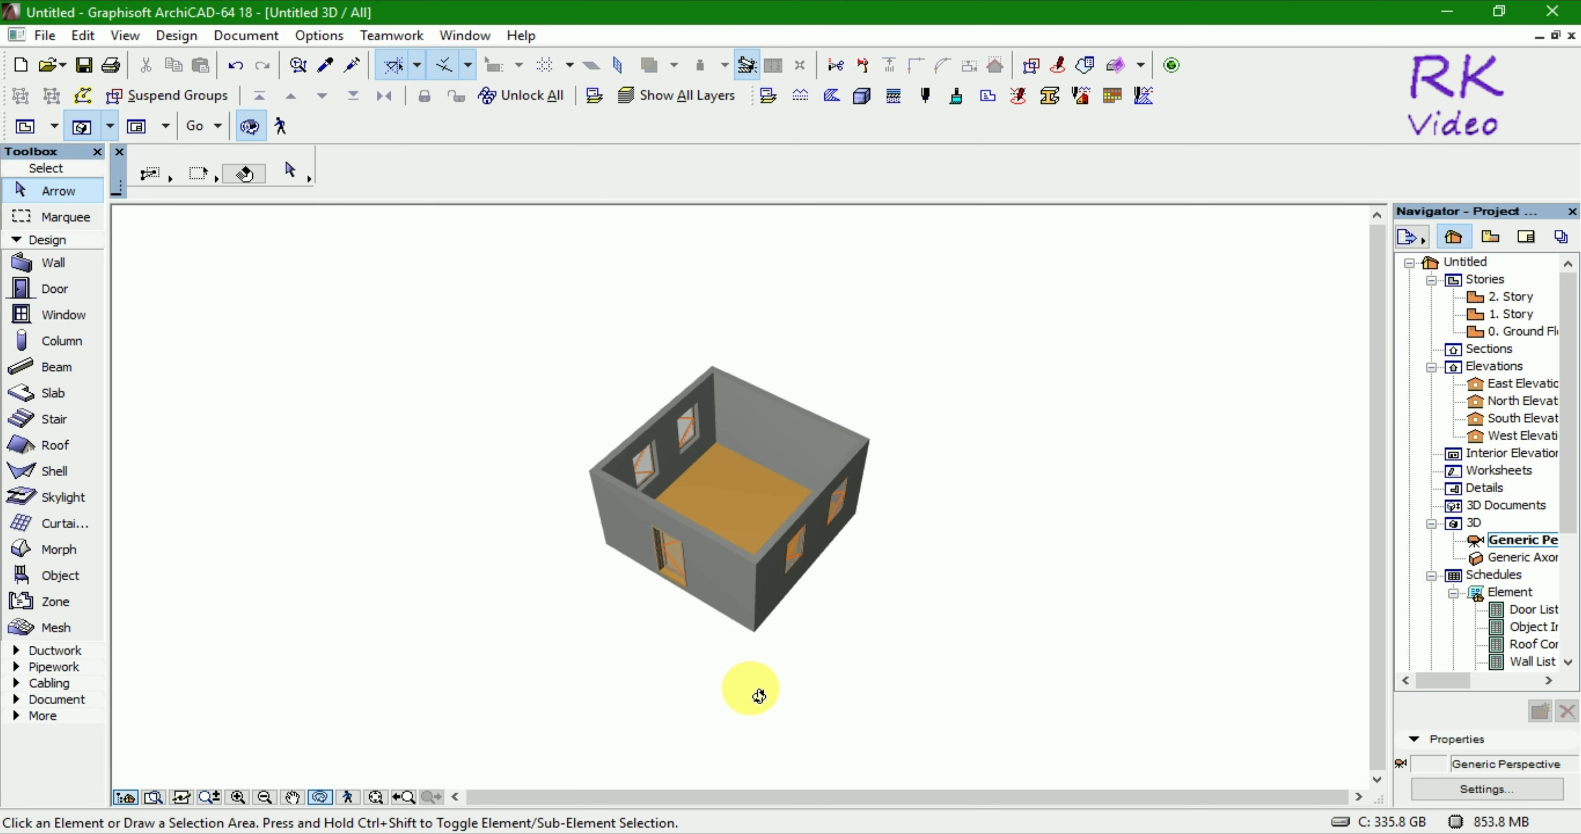
key(F2)
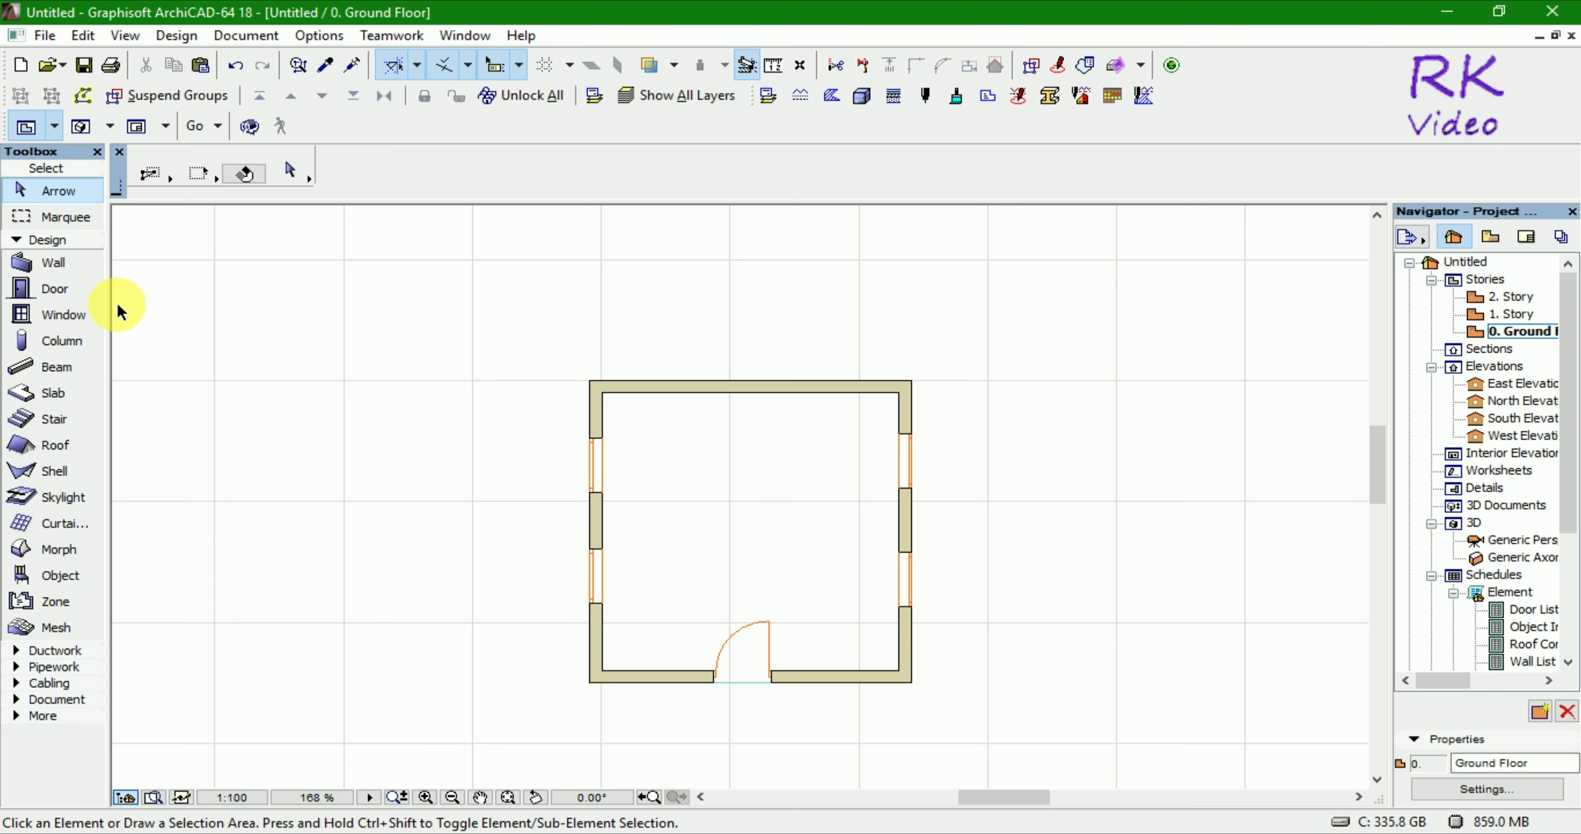
Draw a straight partition wall about 2068 long from the top wall to the room's centre
click(67, 260)
click(547, 176)
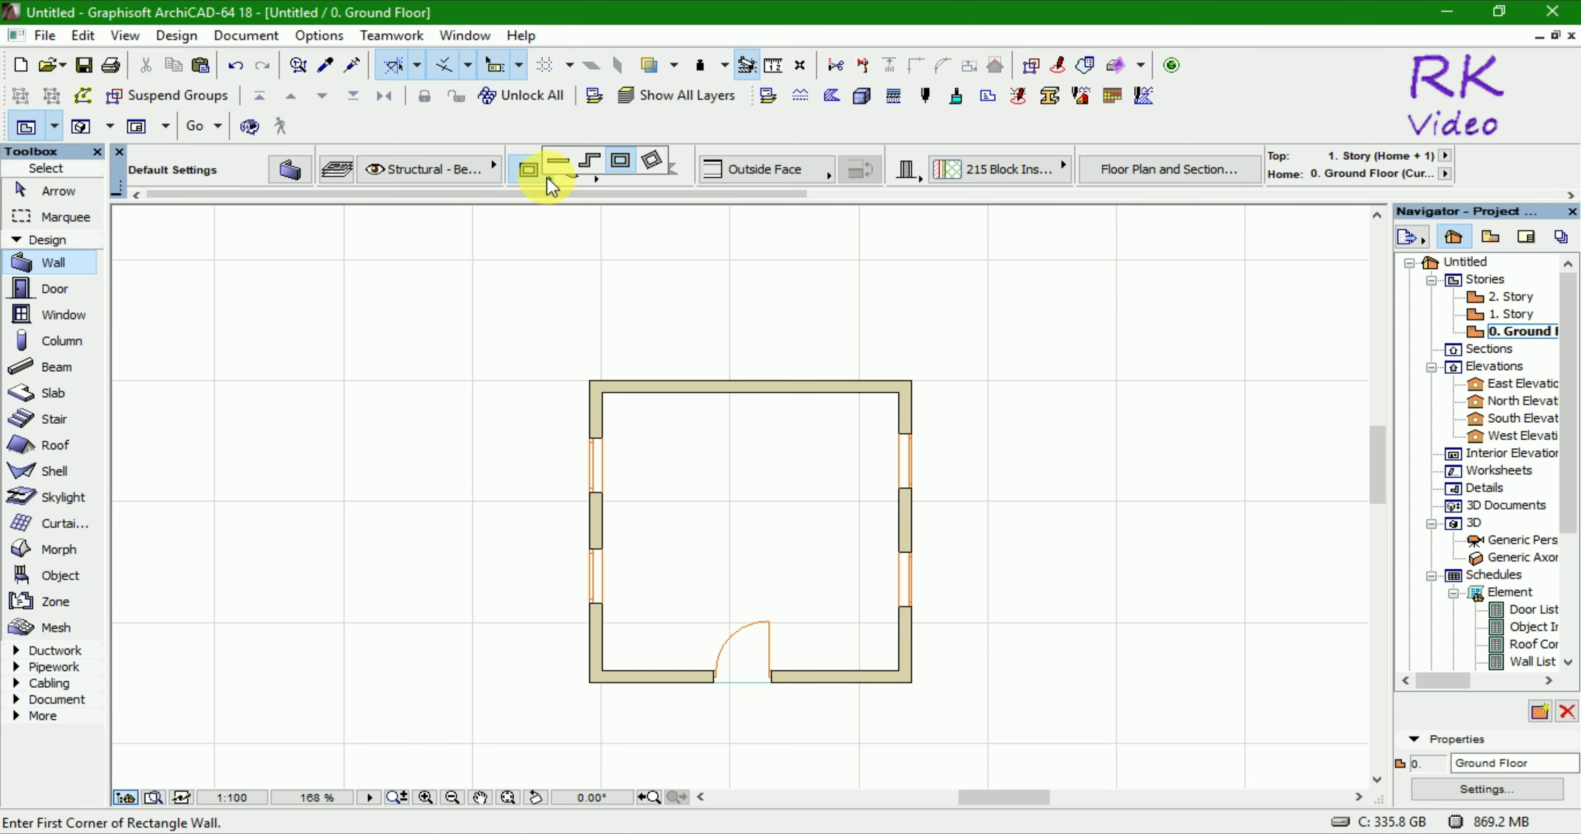
click(557, 163)
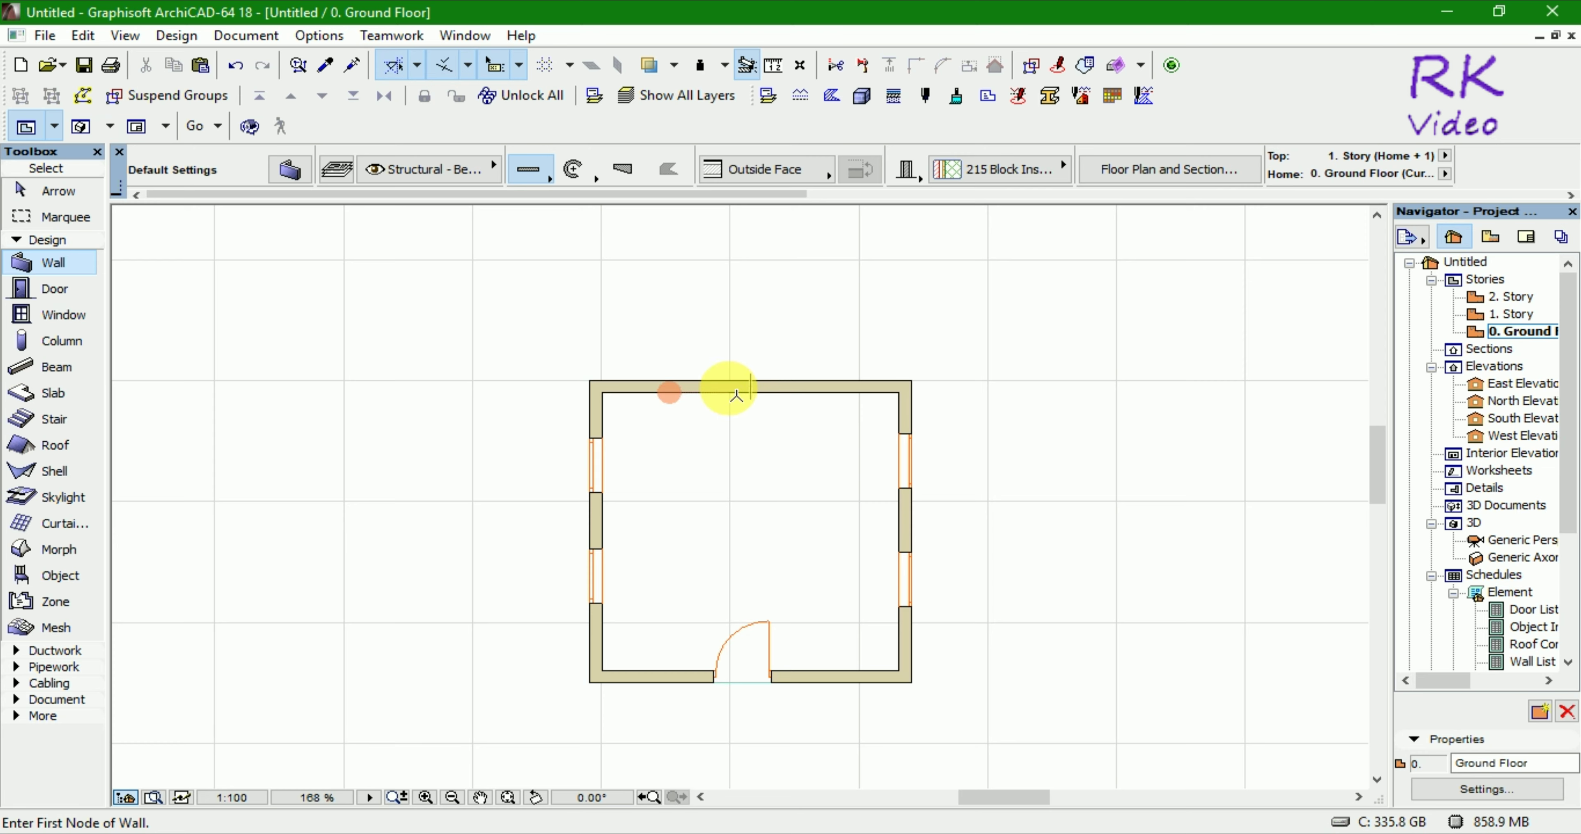
click(704, 392)
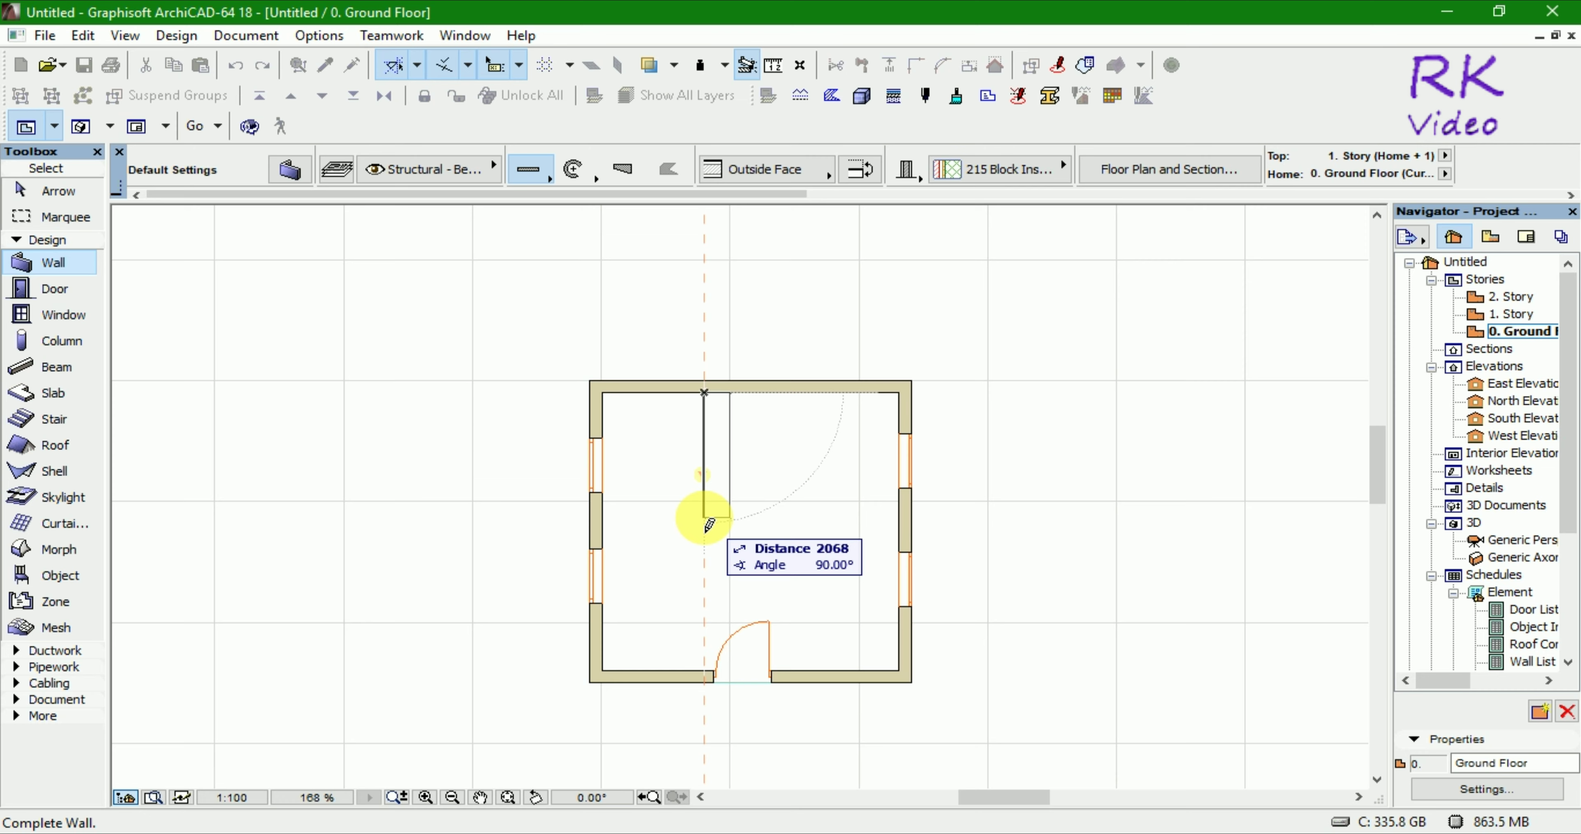
click(704, 522)
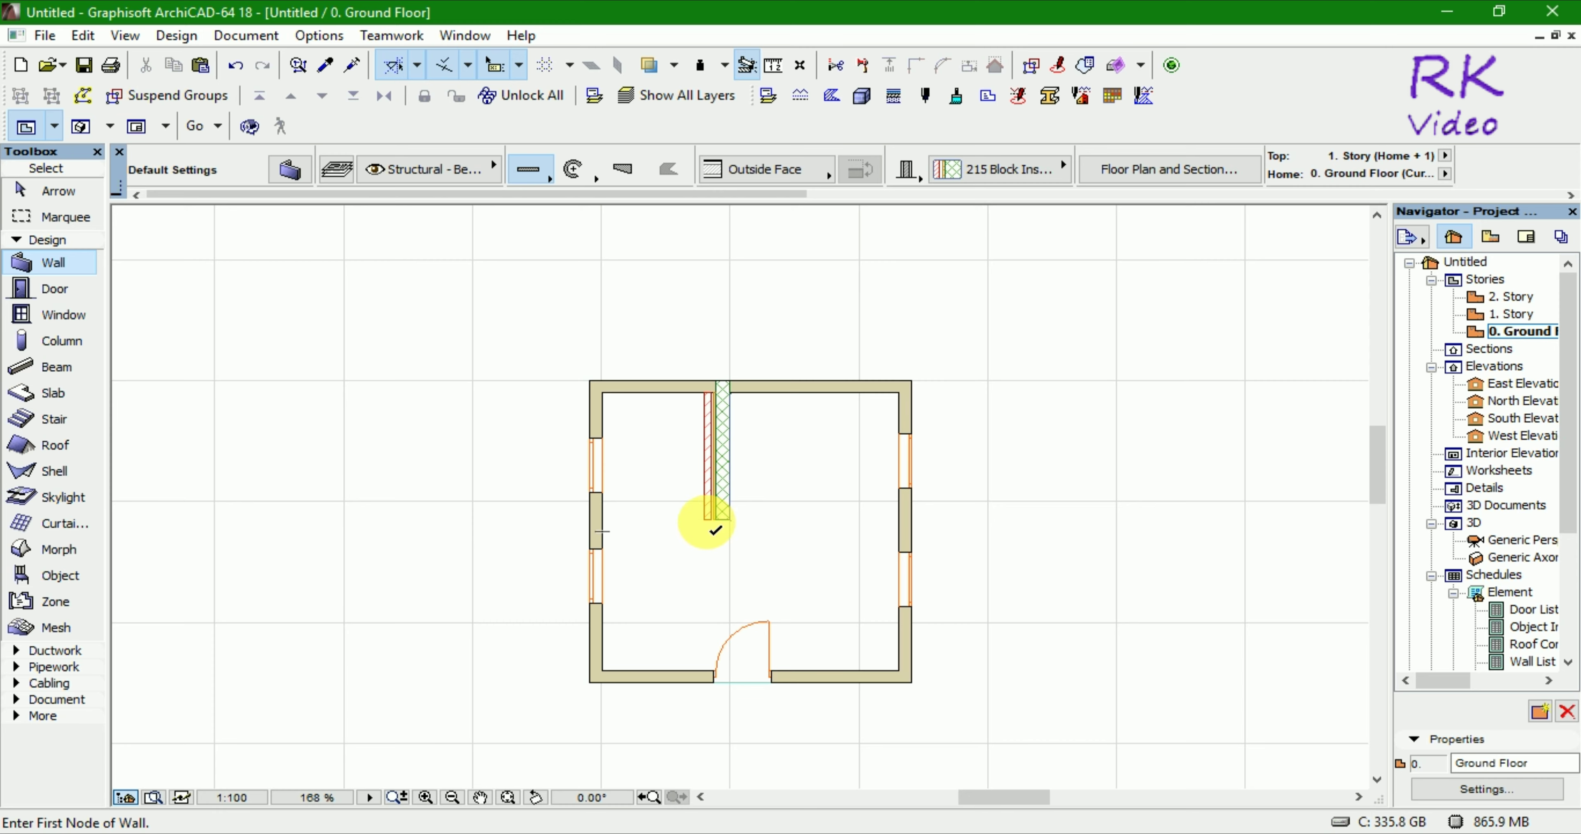
key(Escape)
drag(738, 523, 685, 450)
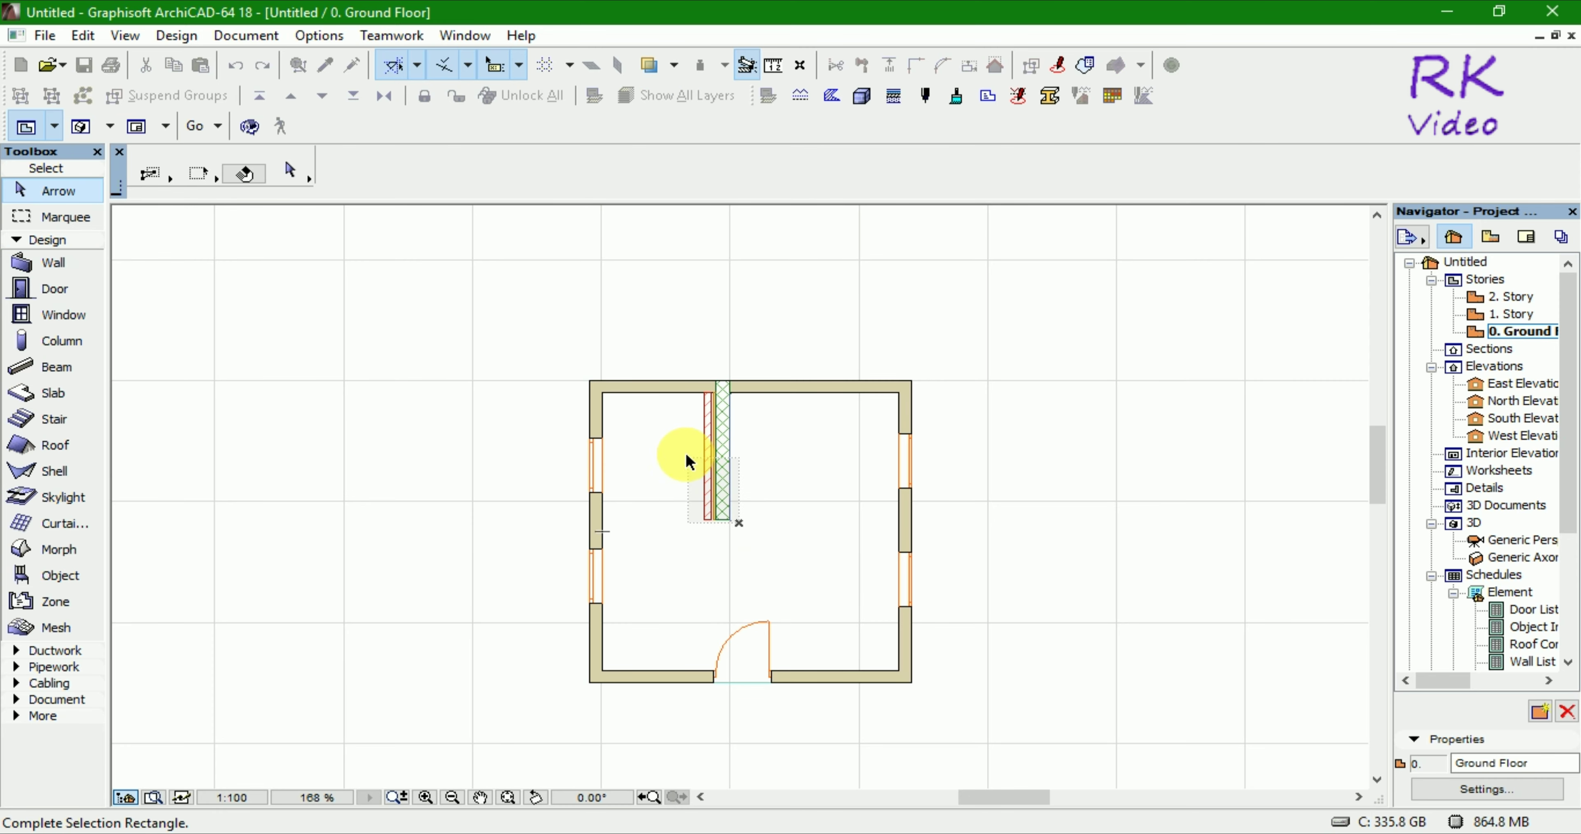
Change the vertical partition to Basic GENERIC - STRUCTURAL with 200 thickness
click(290, 171)
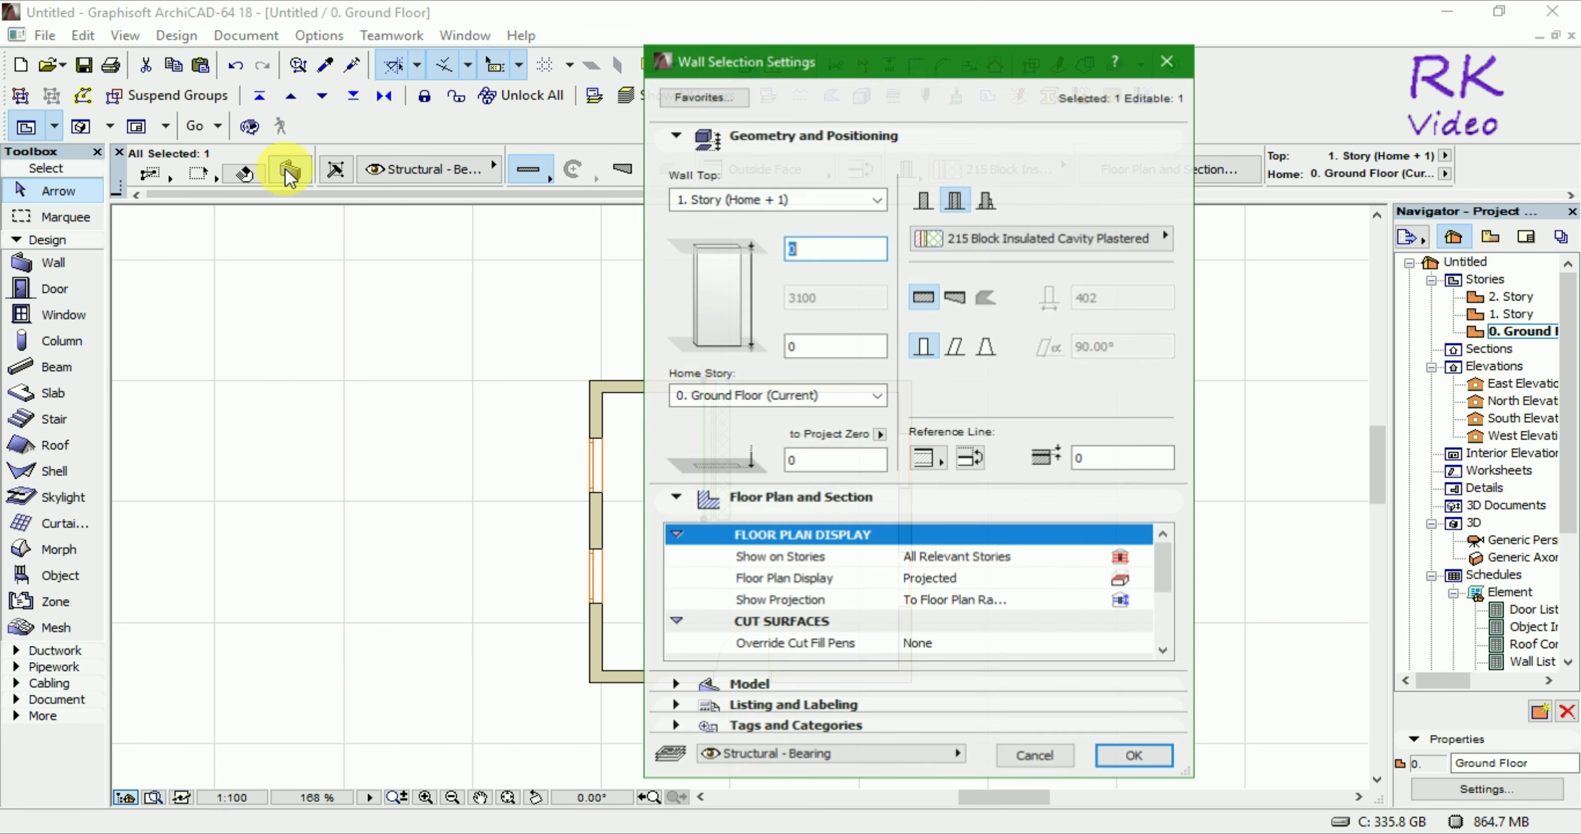
click(923, 199)
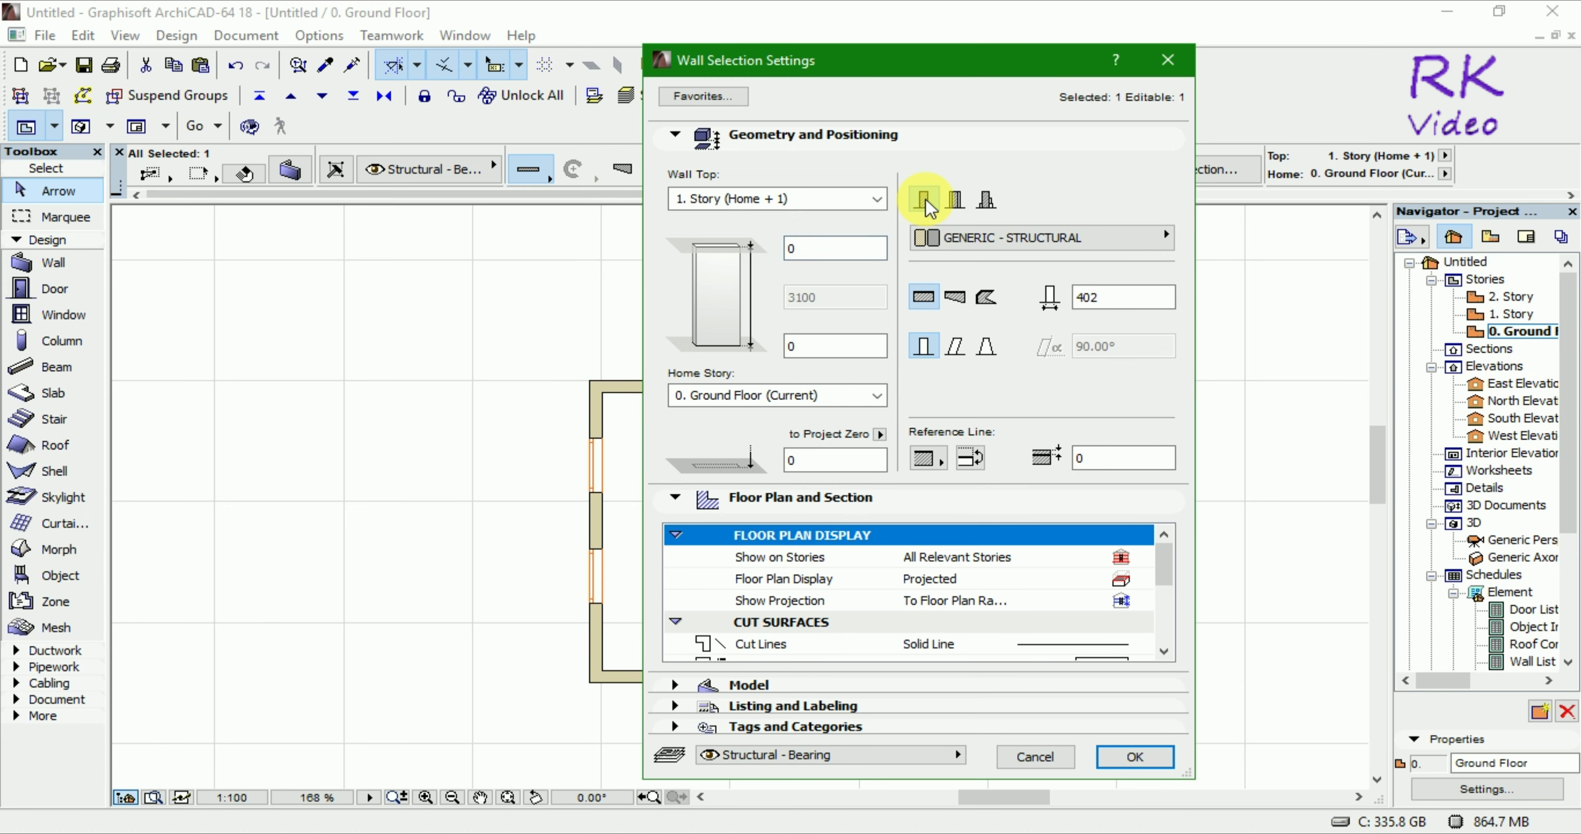
click(1134, 756)
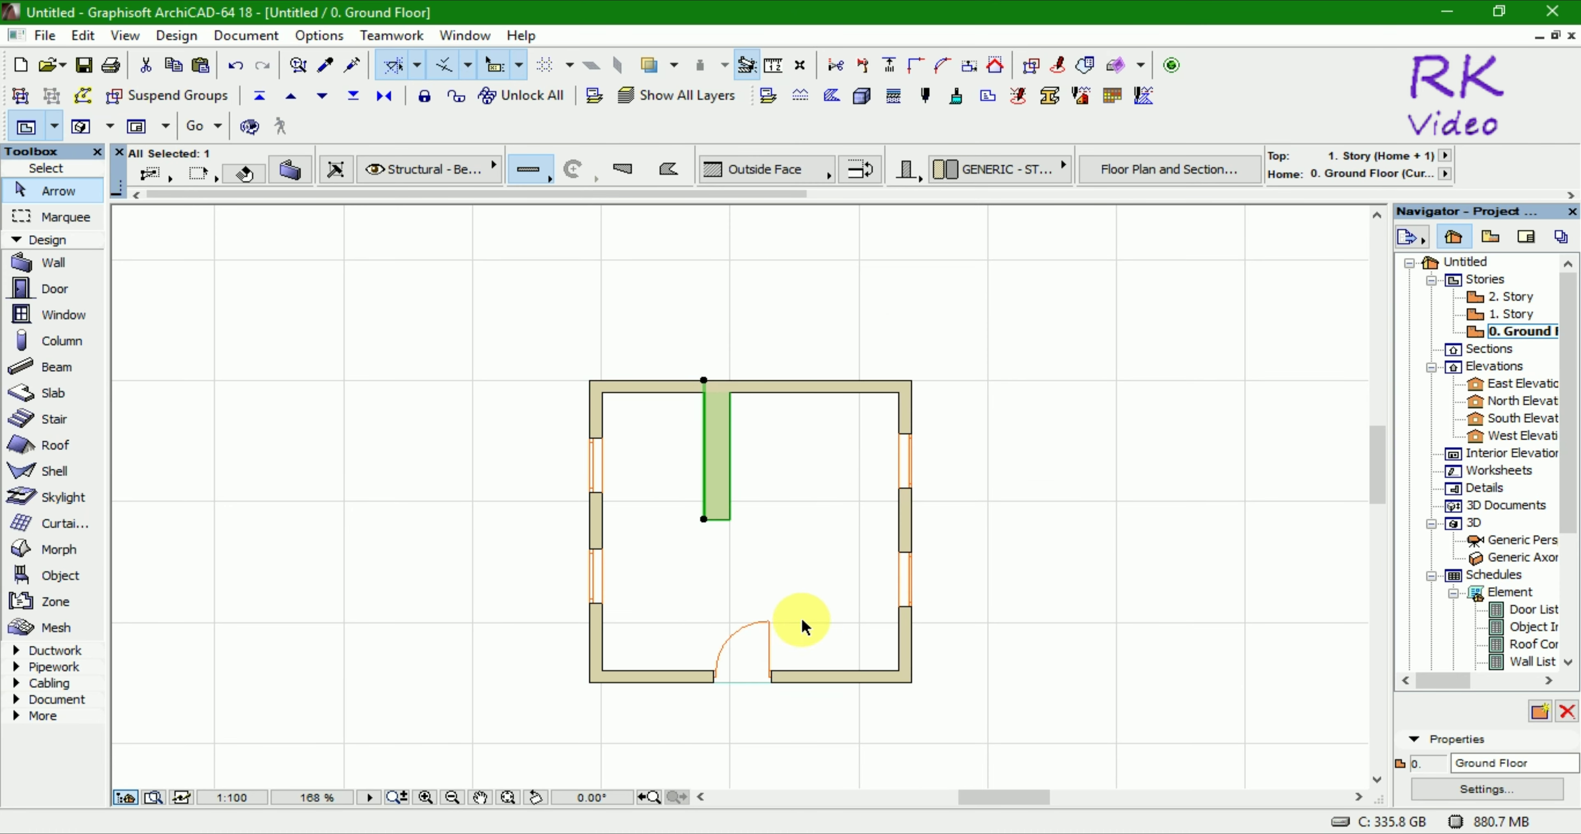
click(300, 175)
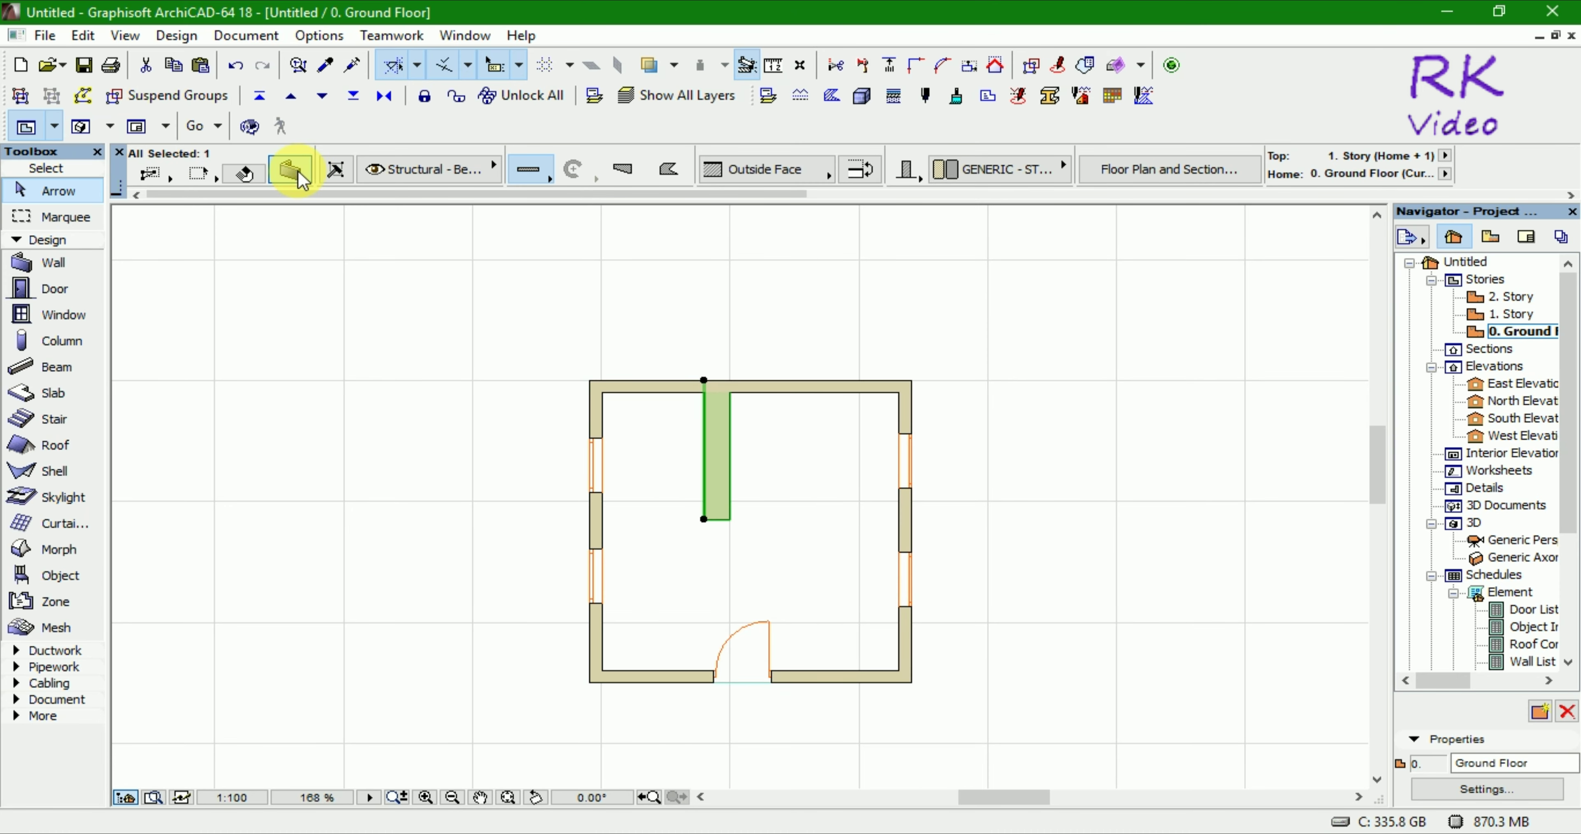
double_click(1122, 298)
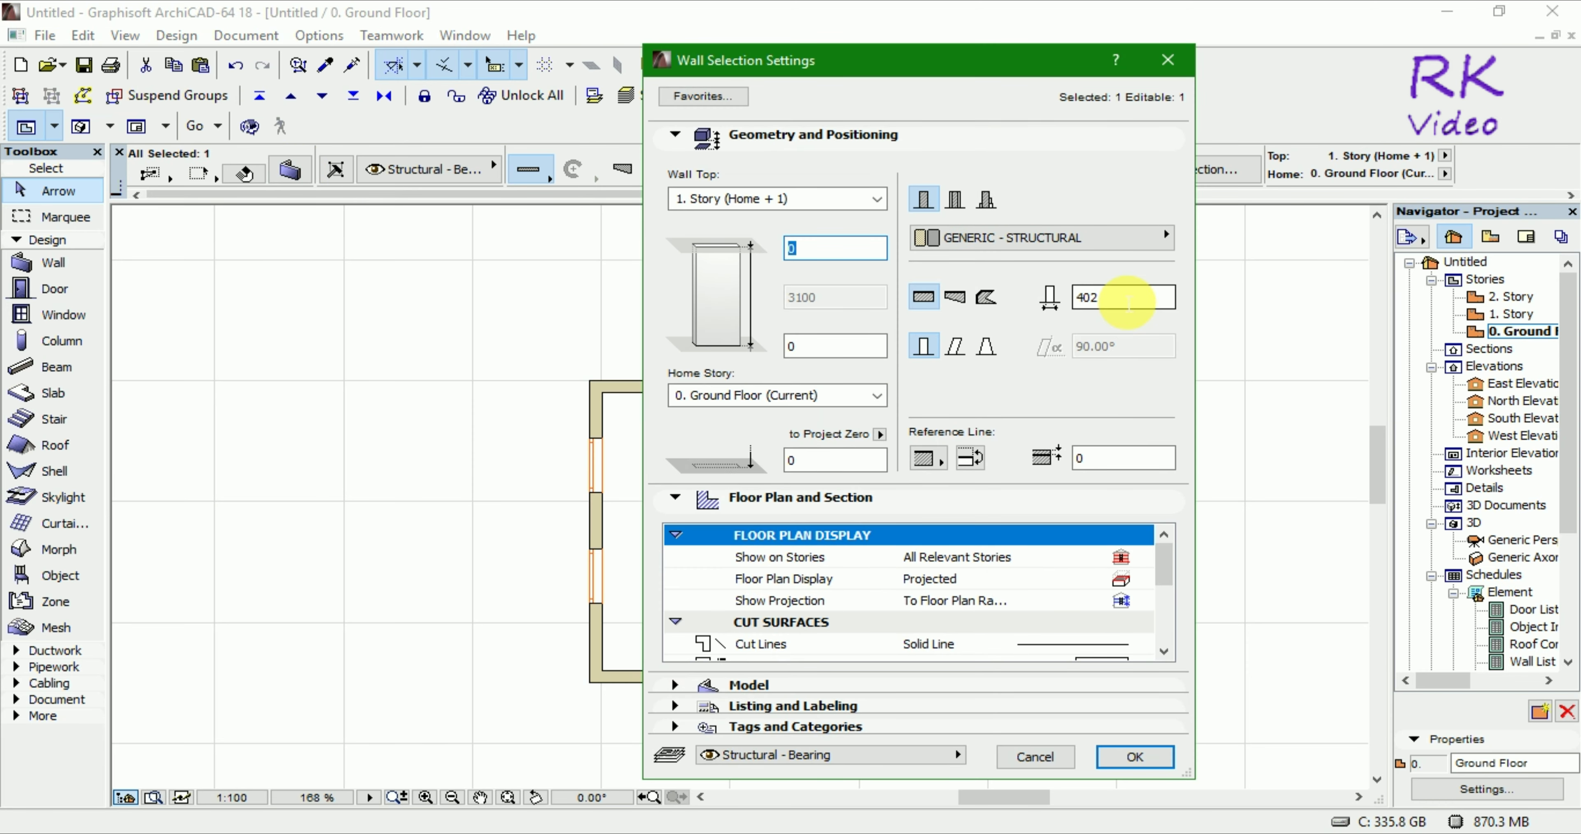
text(20)
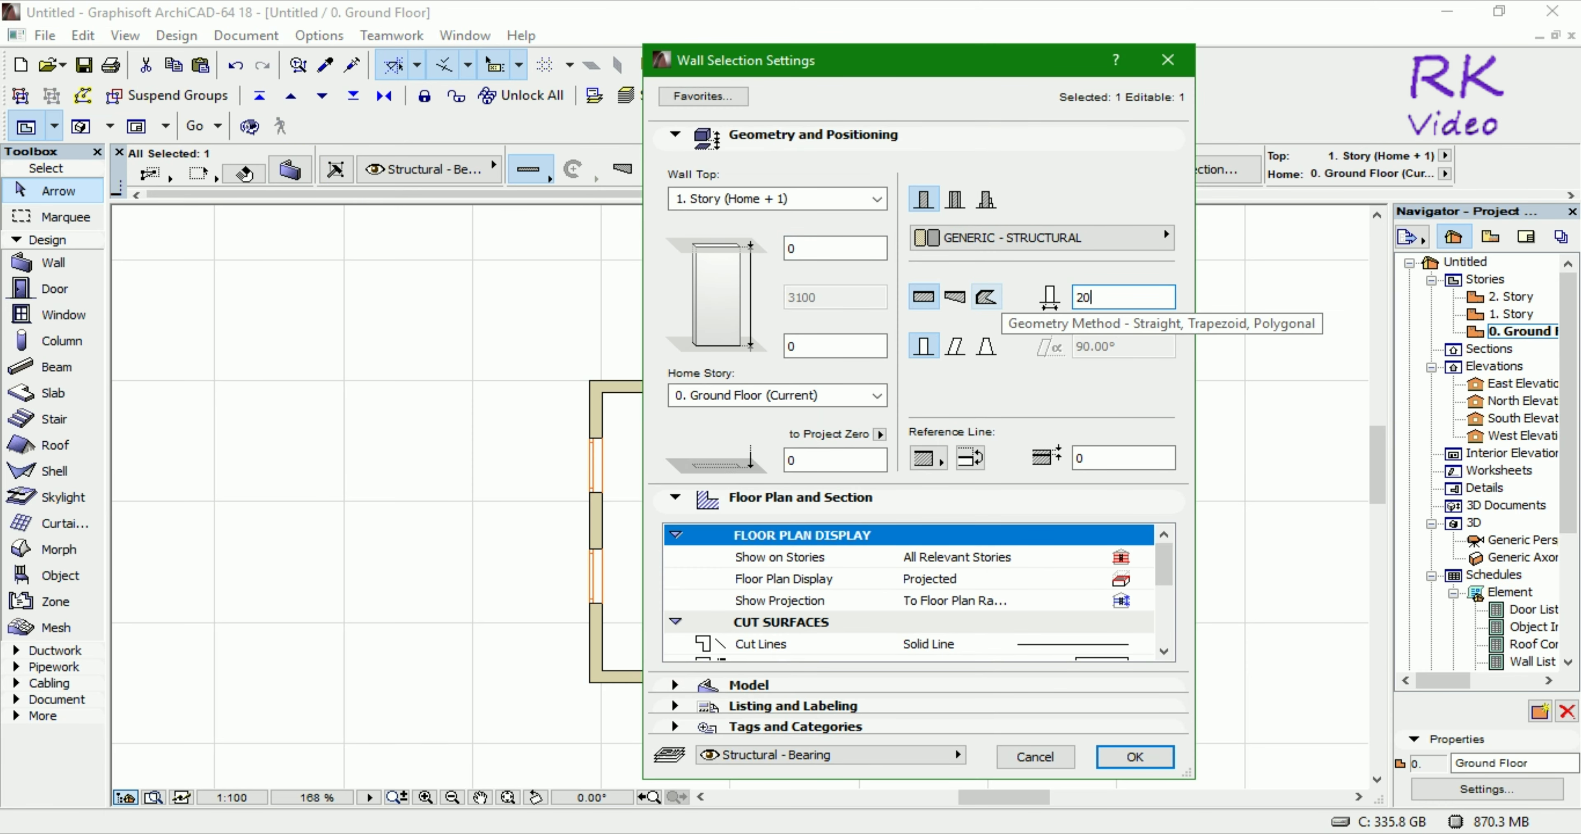
text(0)
click(1133, 756)
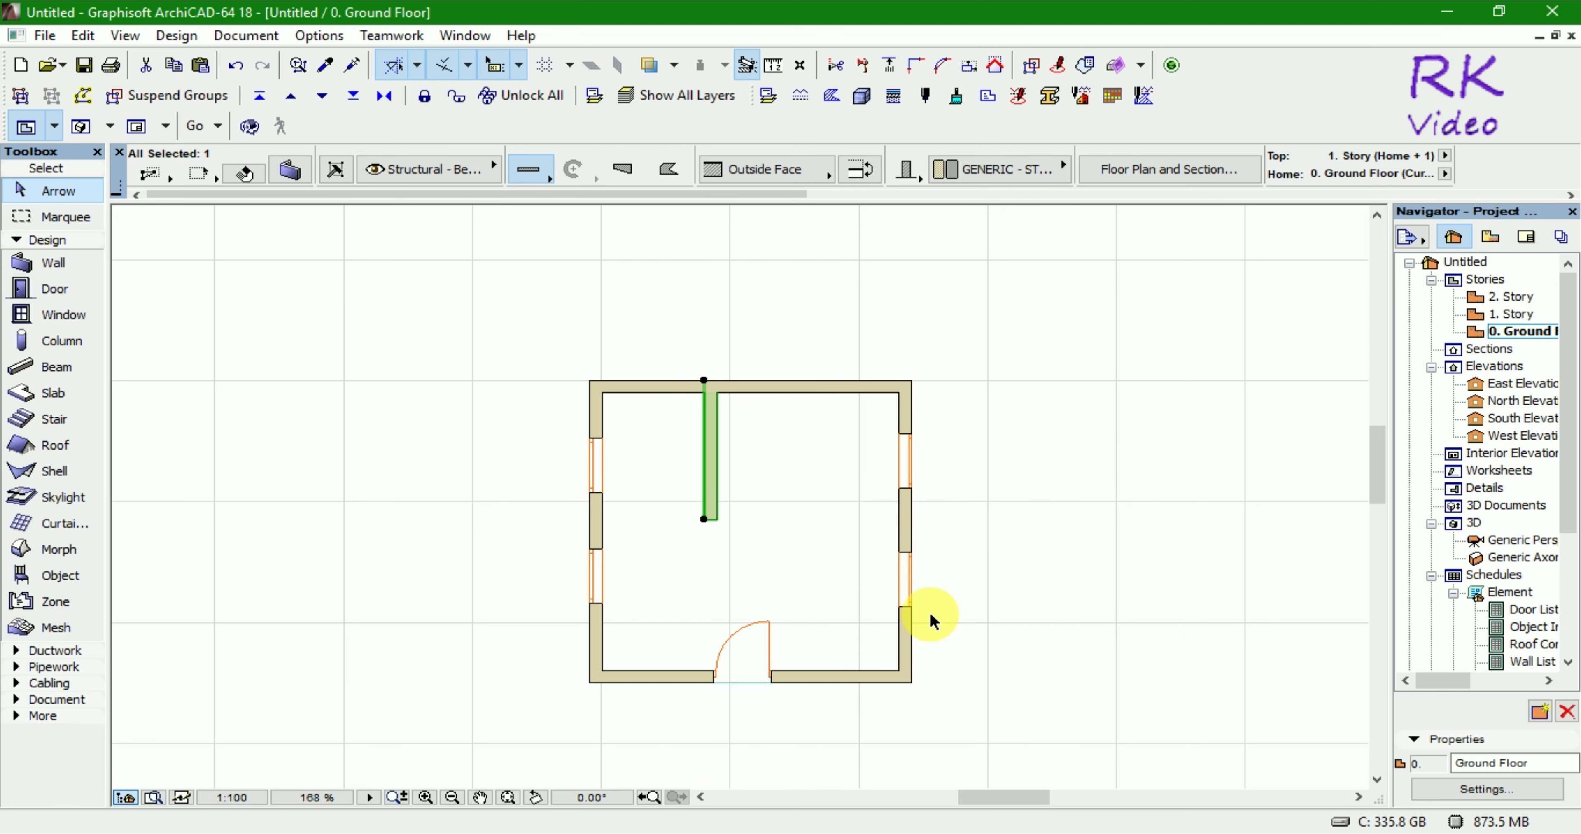
click(711, 561)
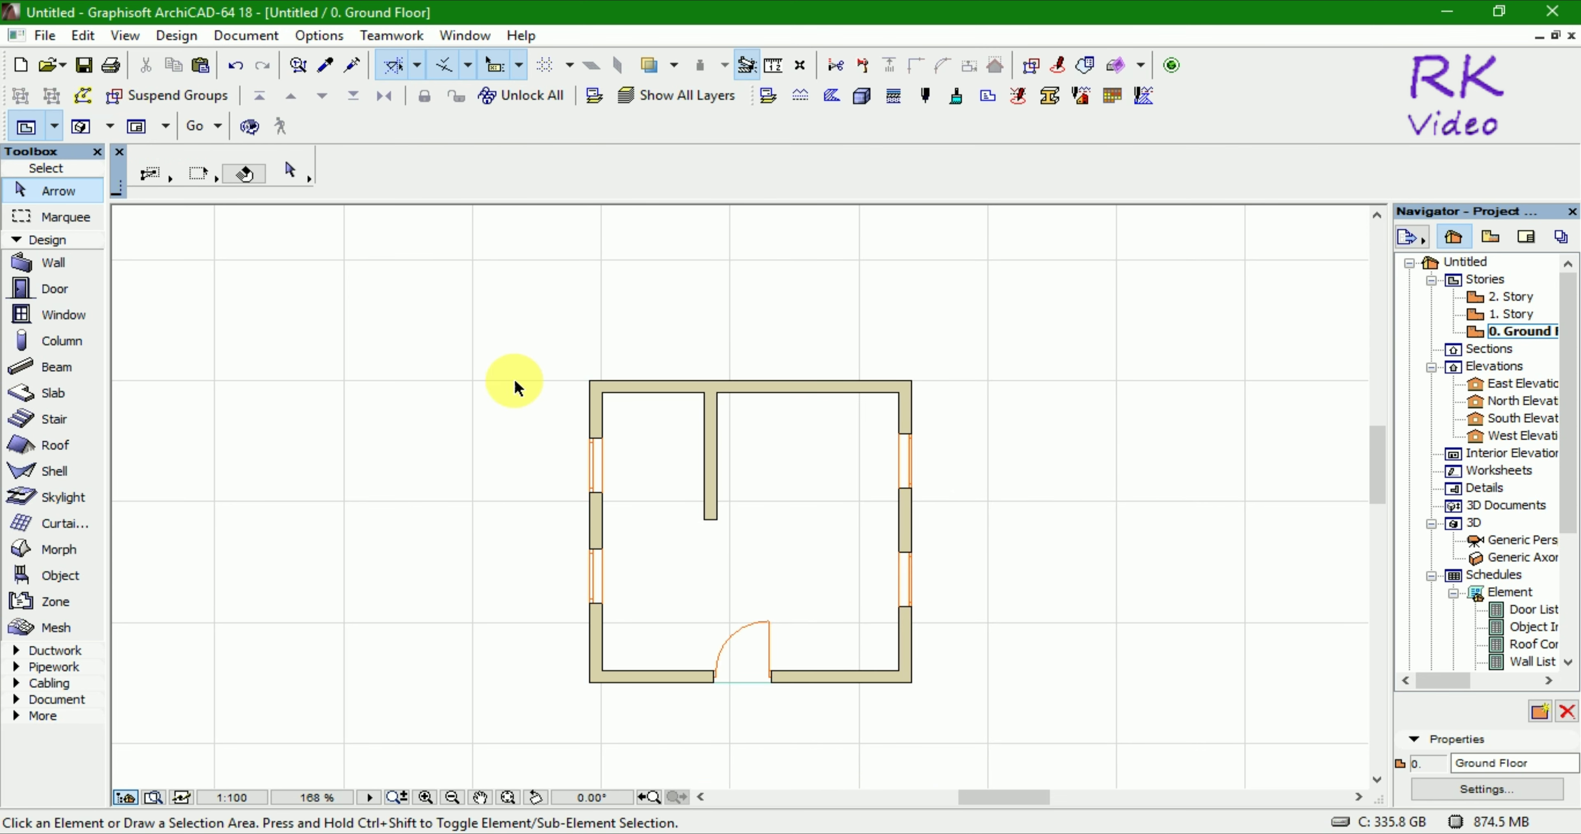
Draw a straight 1575-long partition from the vertical partition's end to the left wall and select it
click(70, 263)
click(543, 174)
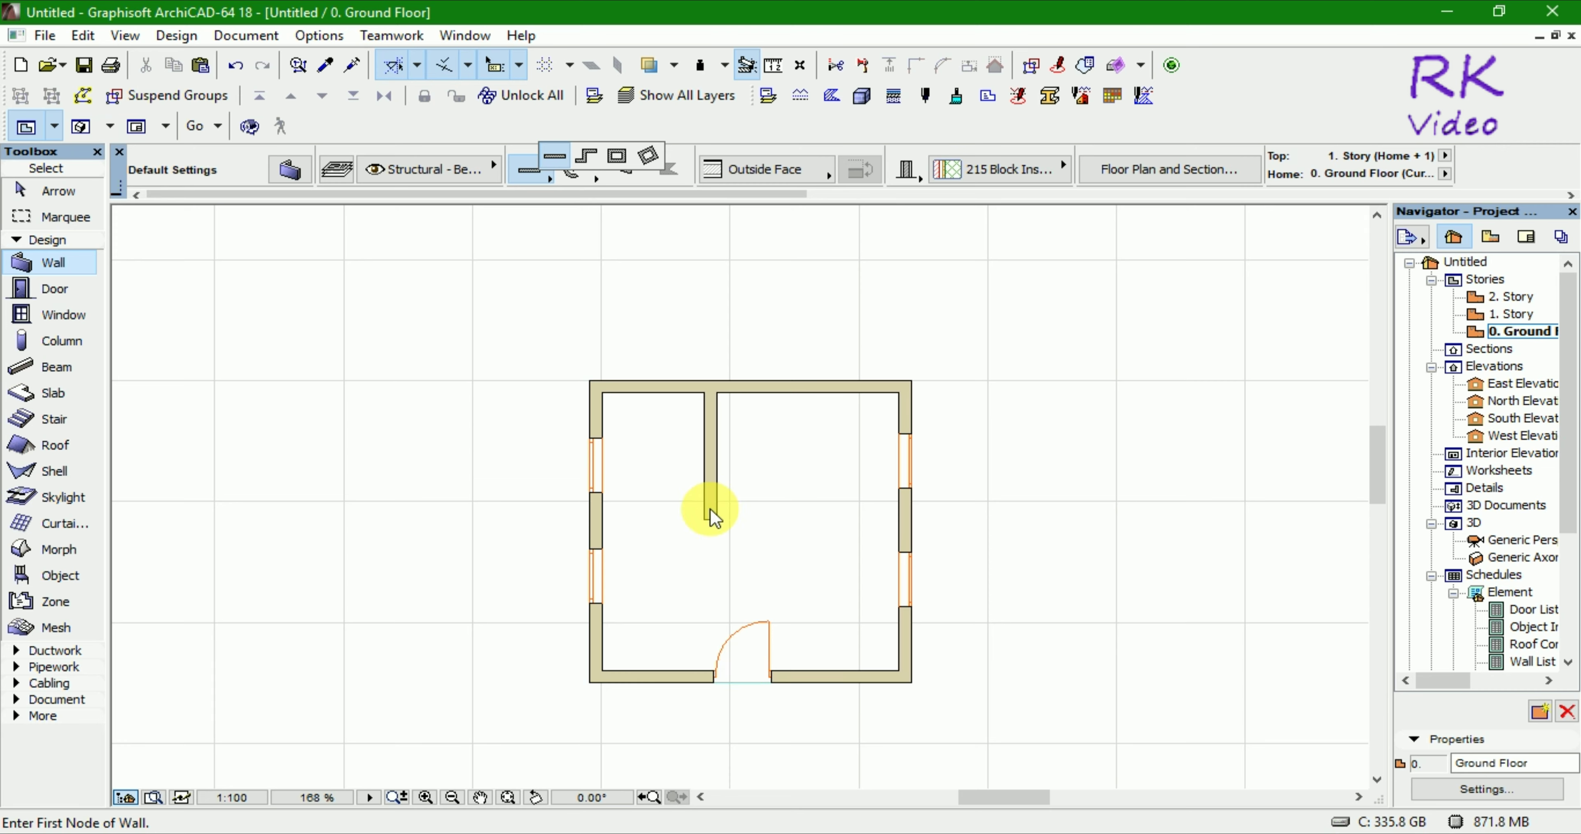
click(705, 519)
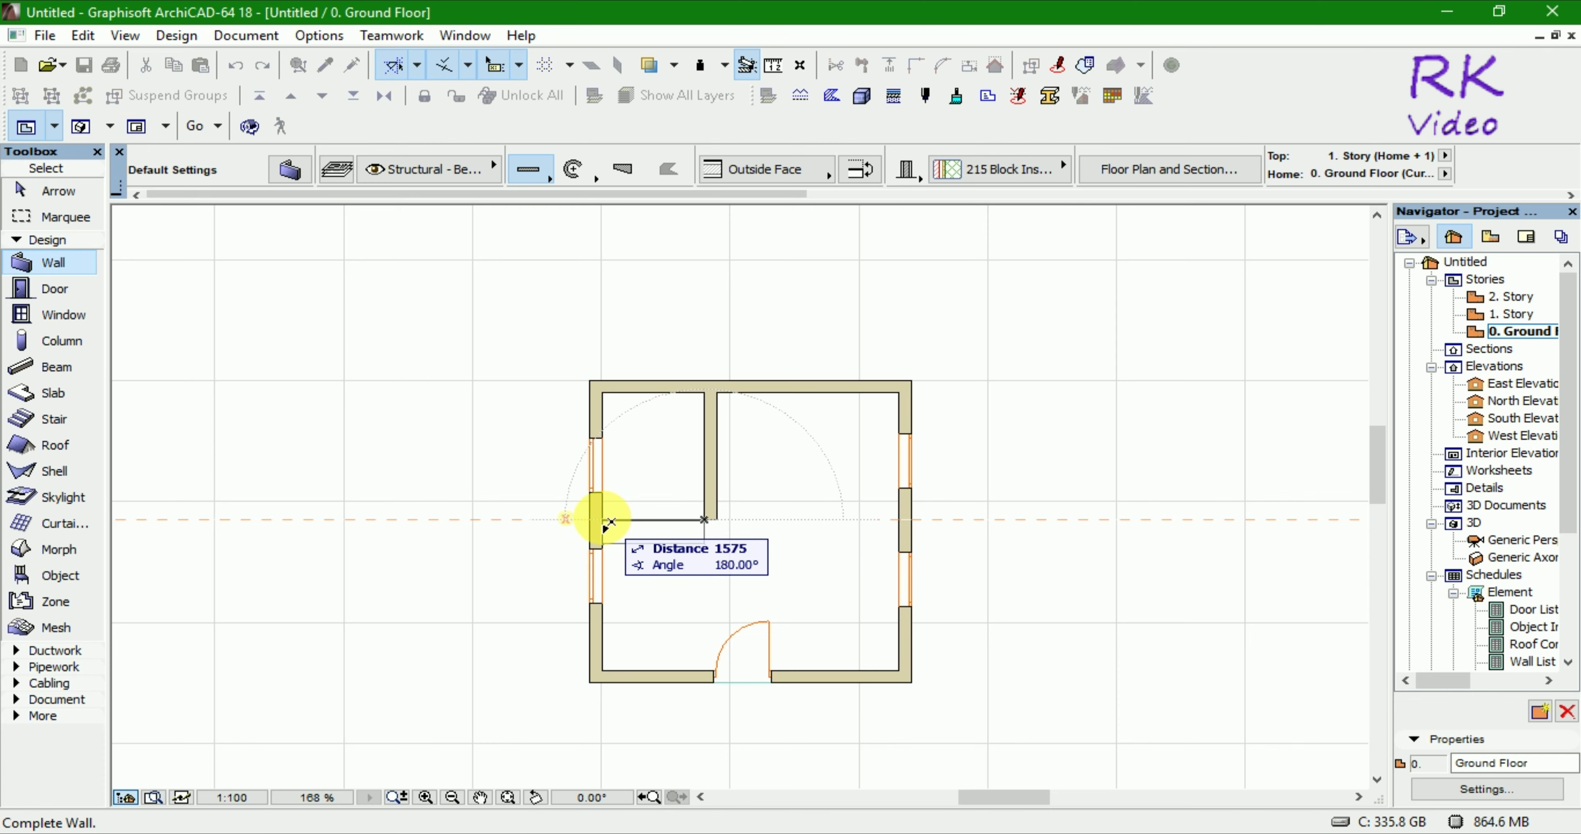
click(610, 522)
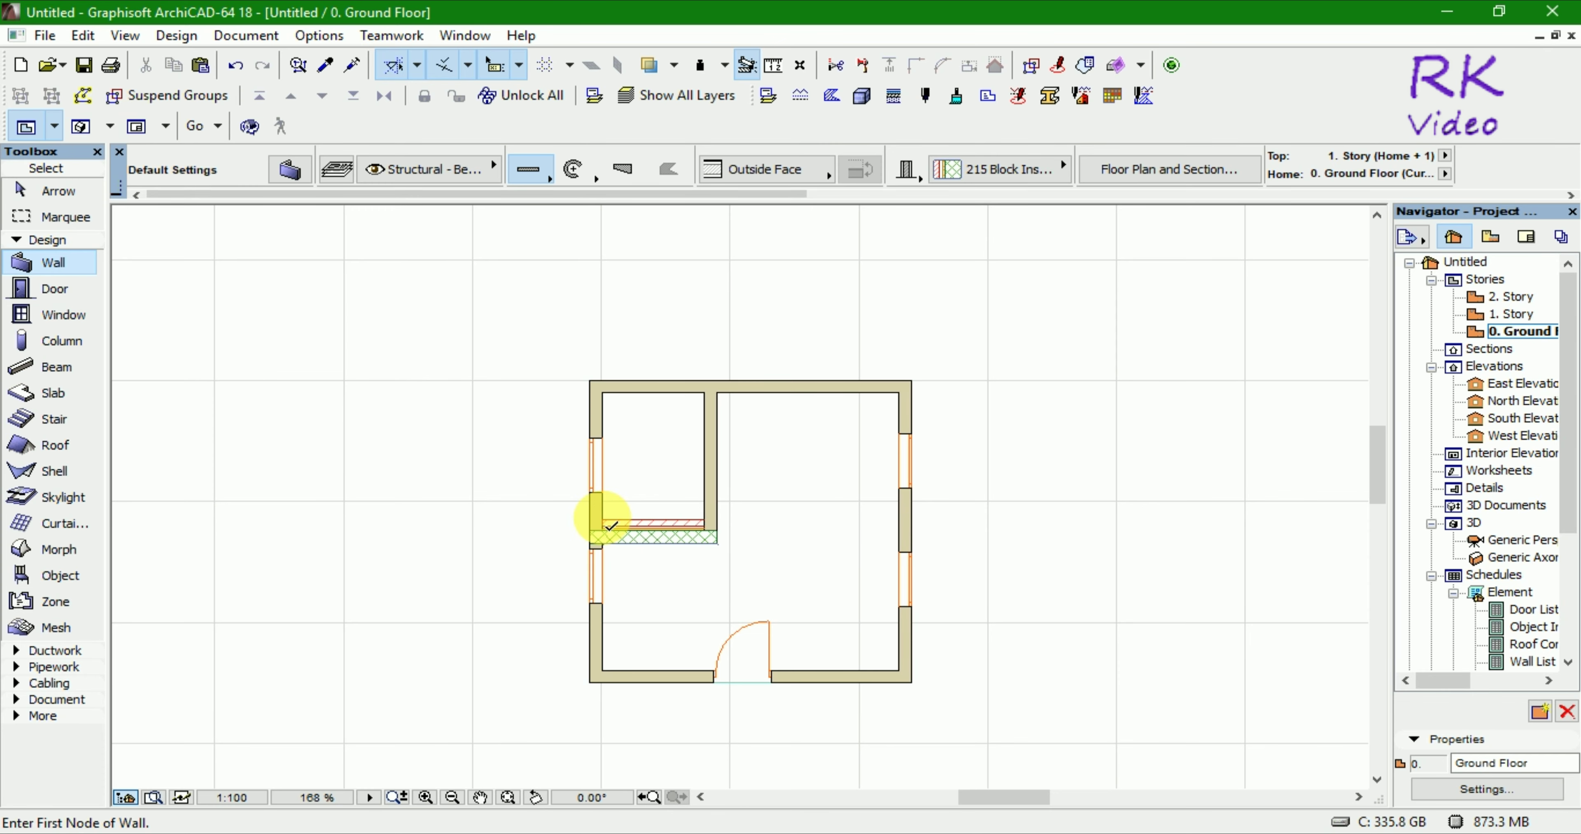
key(Escape)
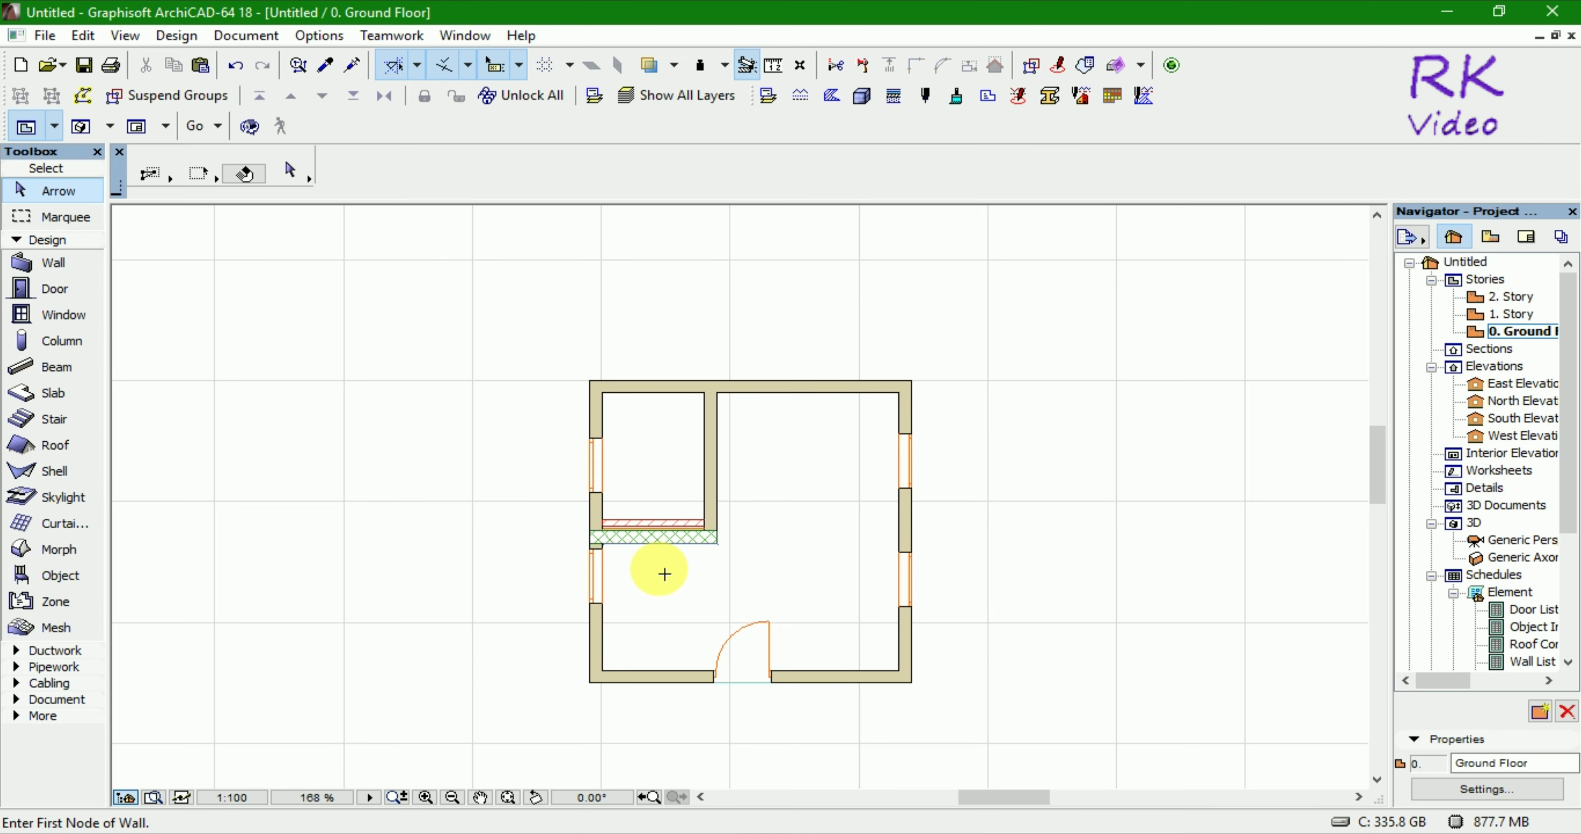
click(677, 566)
click(641, 491)
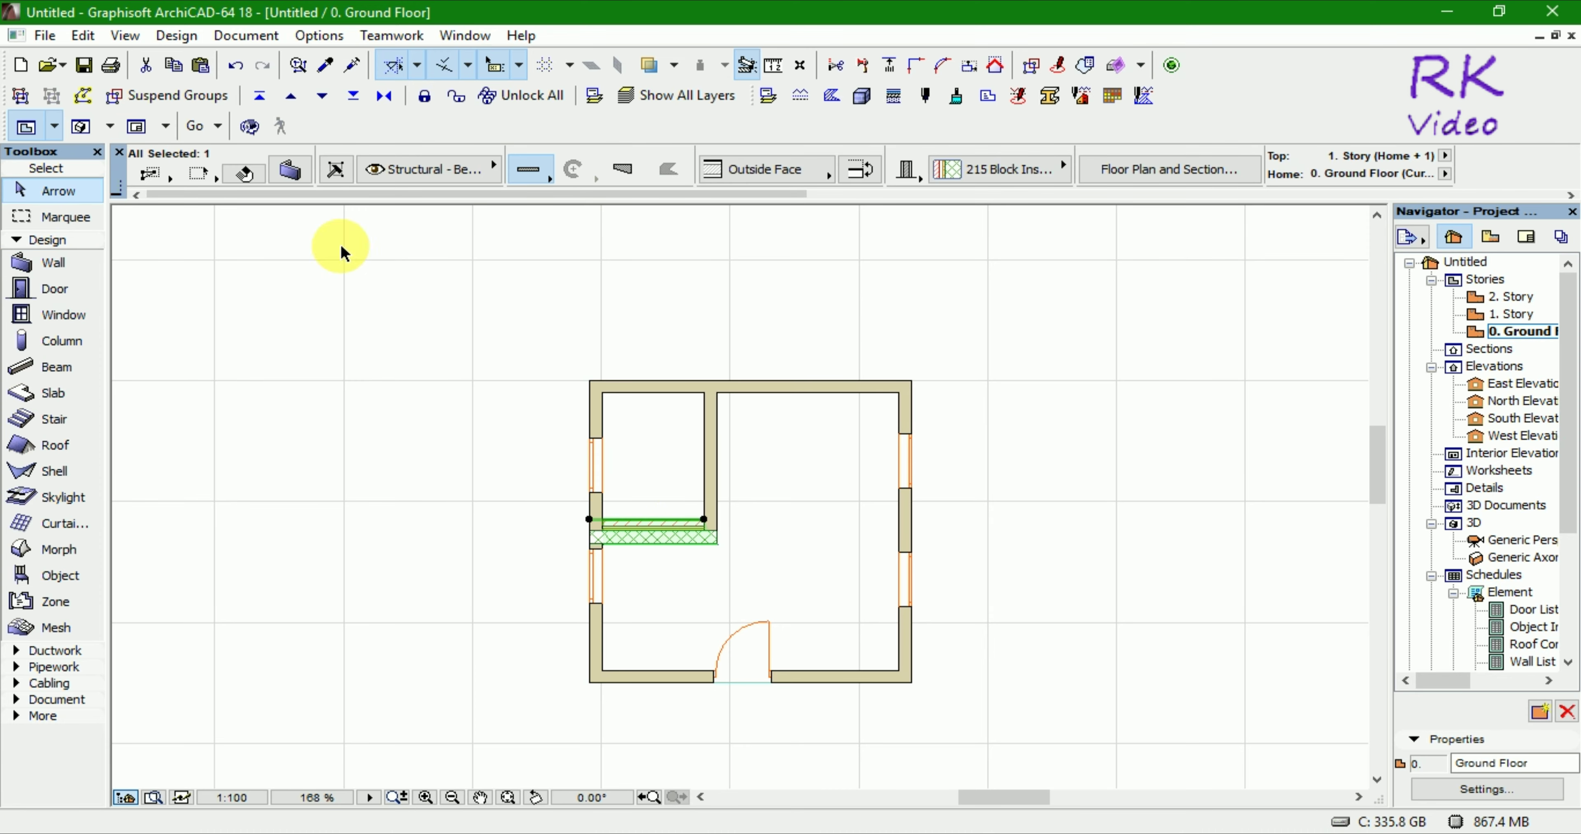
Change the horizontal partition to Basic GENERIC - STRUCTURAL, 200 thick
click(297, 173)
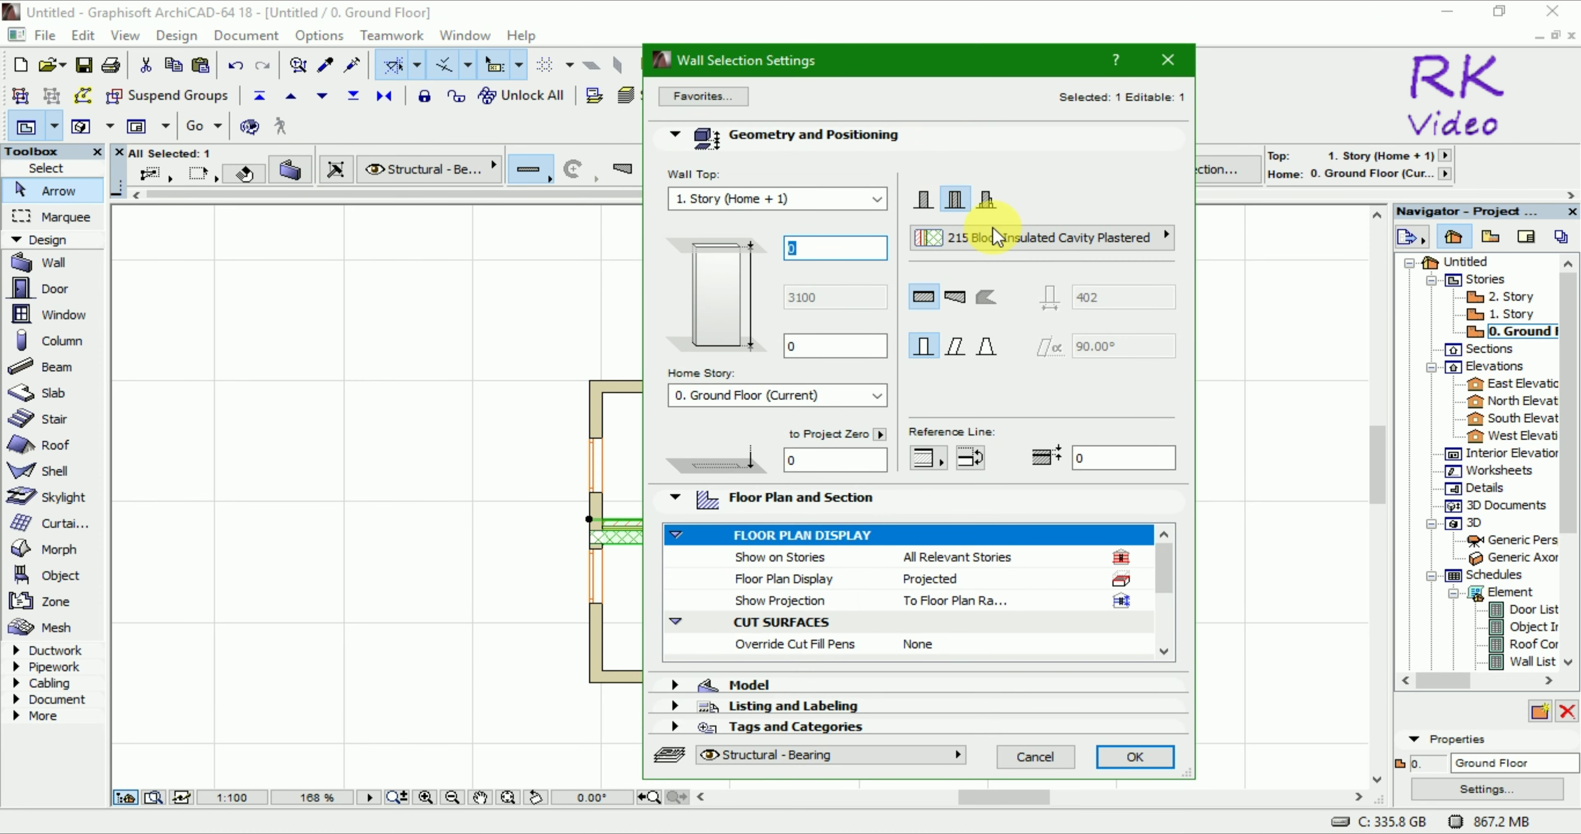
click(998, 240)
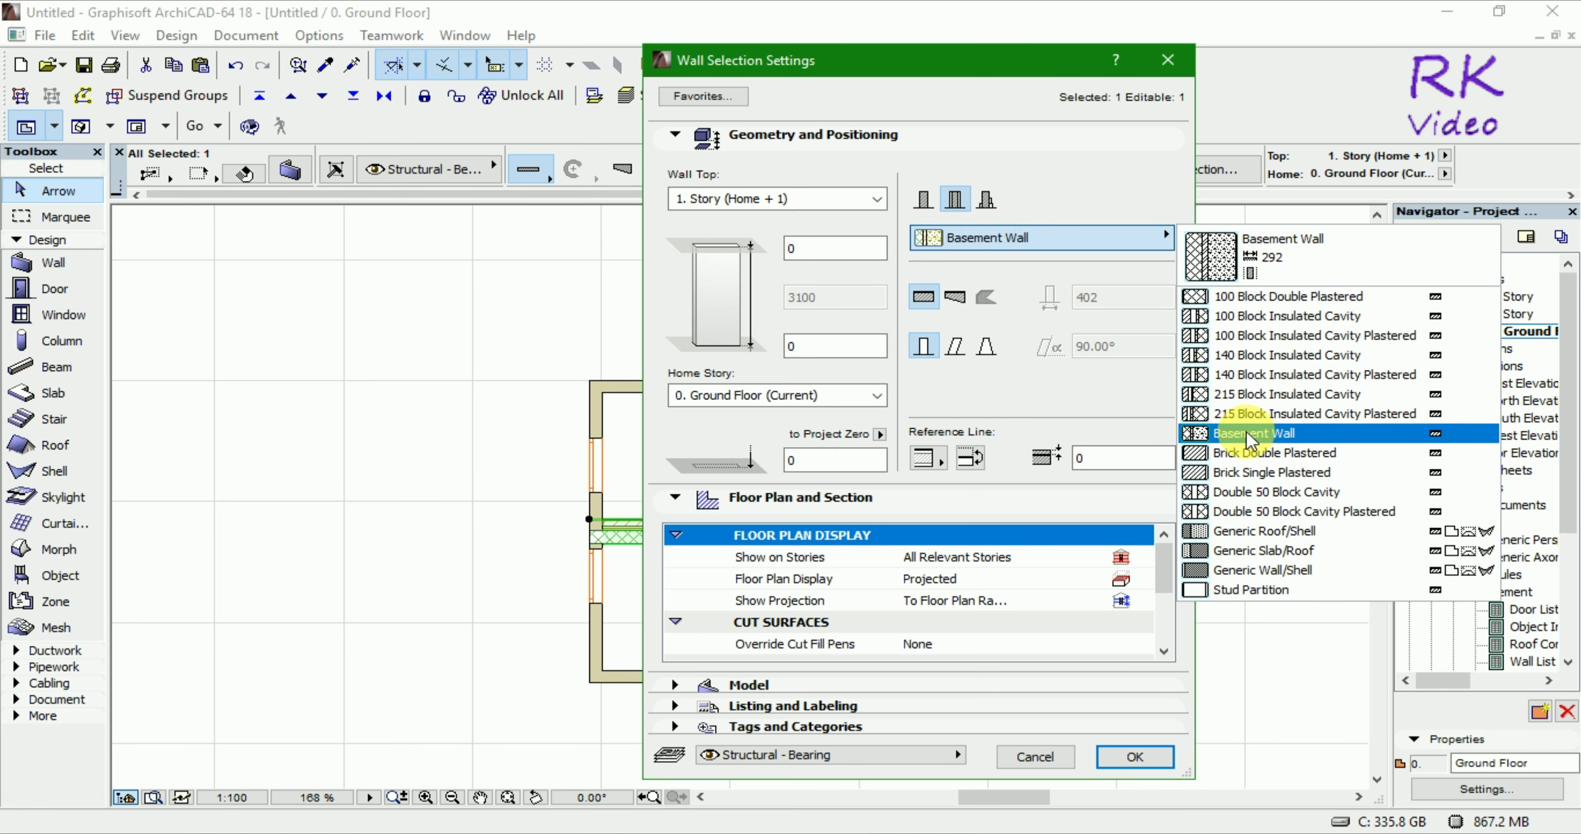
click(1266, 512)
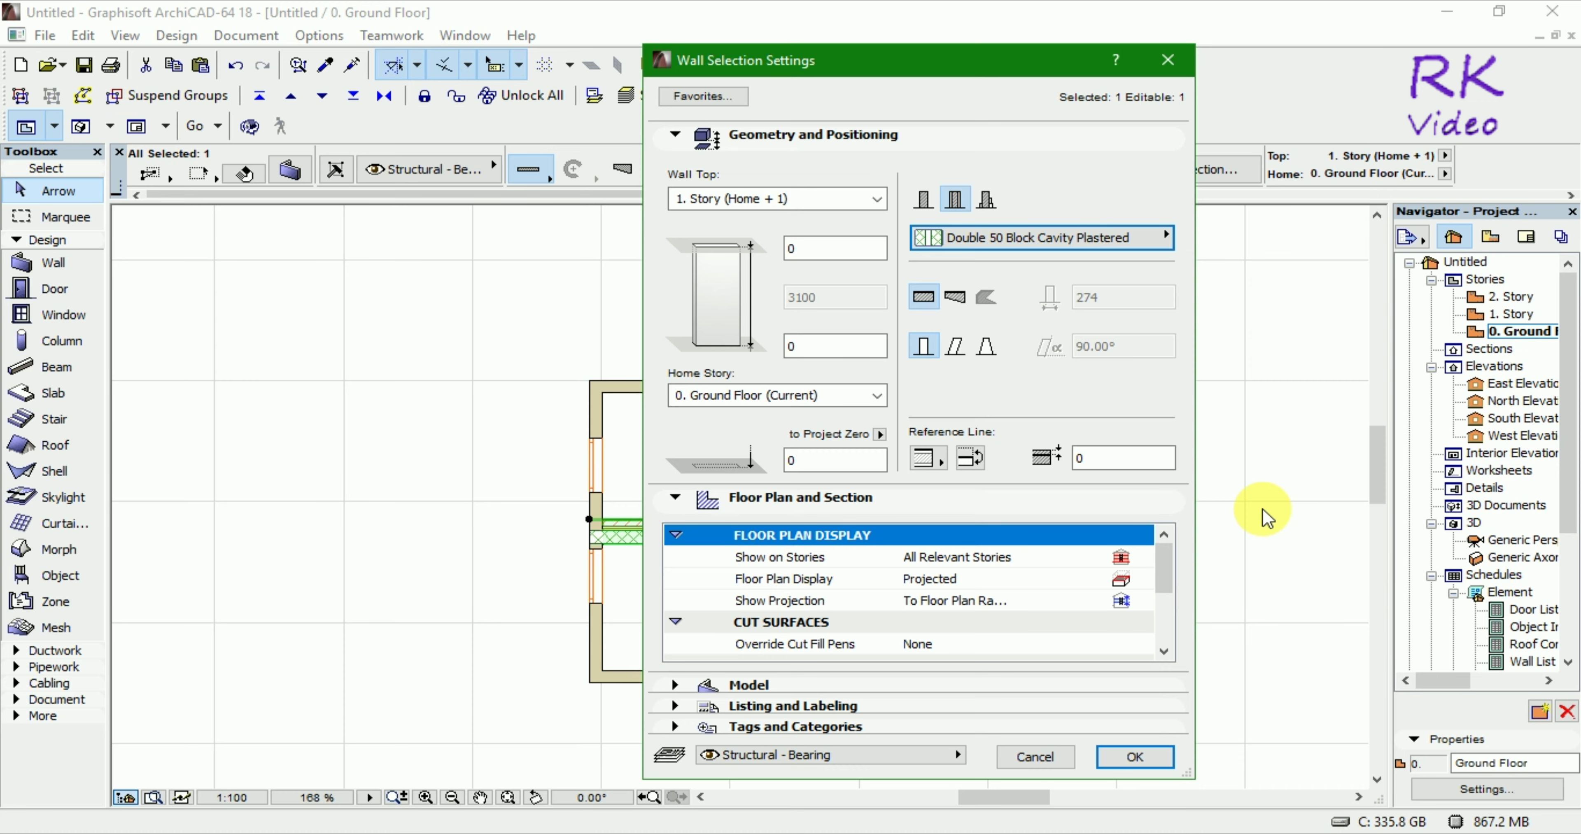
click(1043, 236)
click(936, 208)
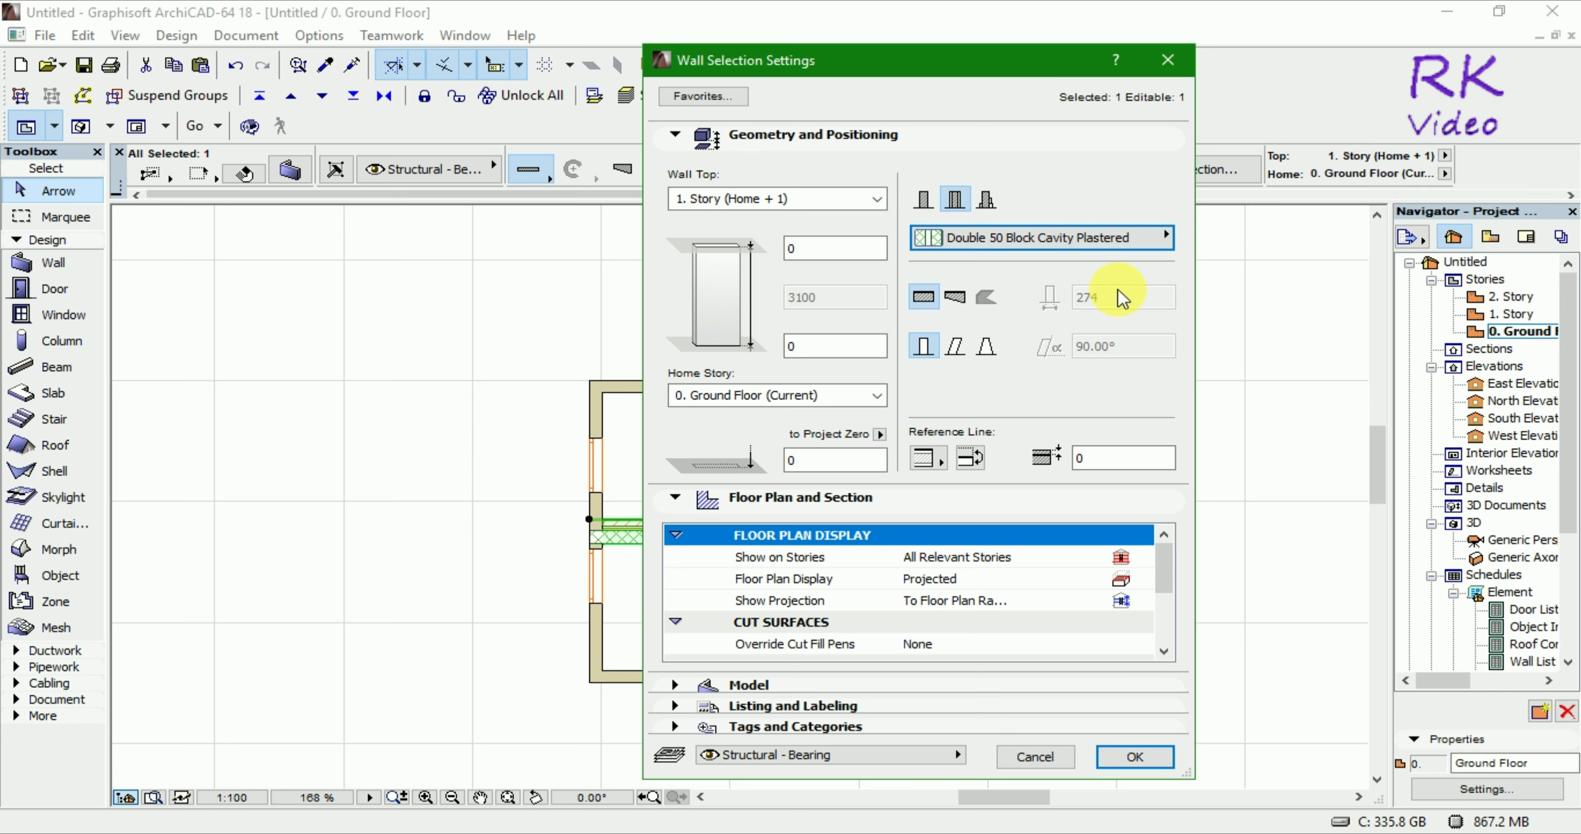
click(923, 199)
click(1114, 309)
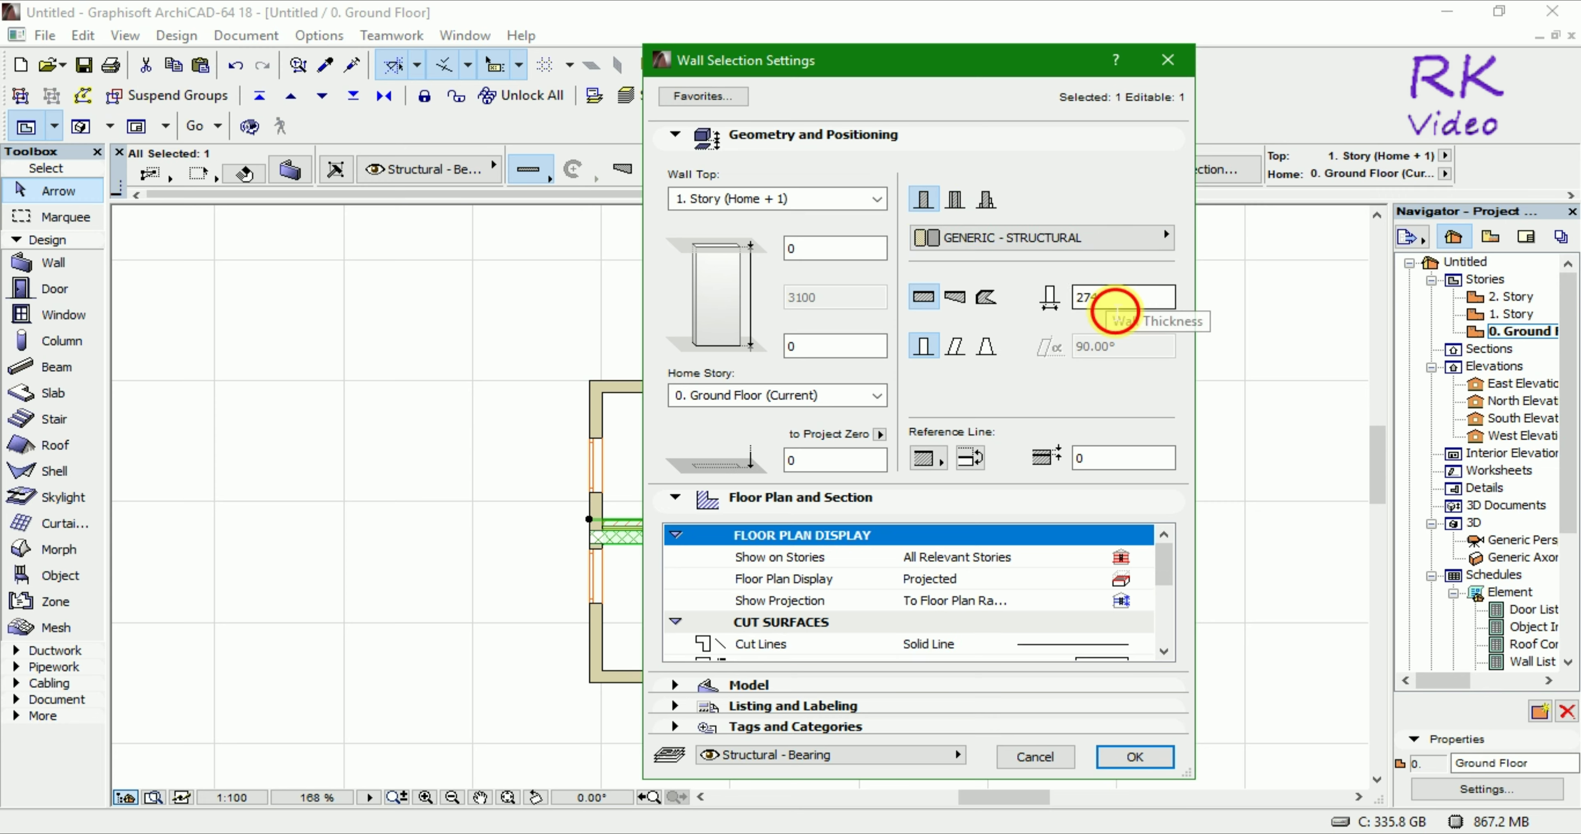
text(200)
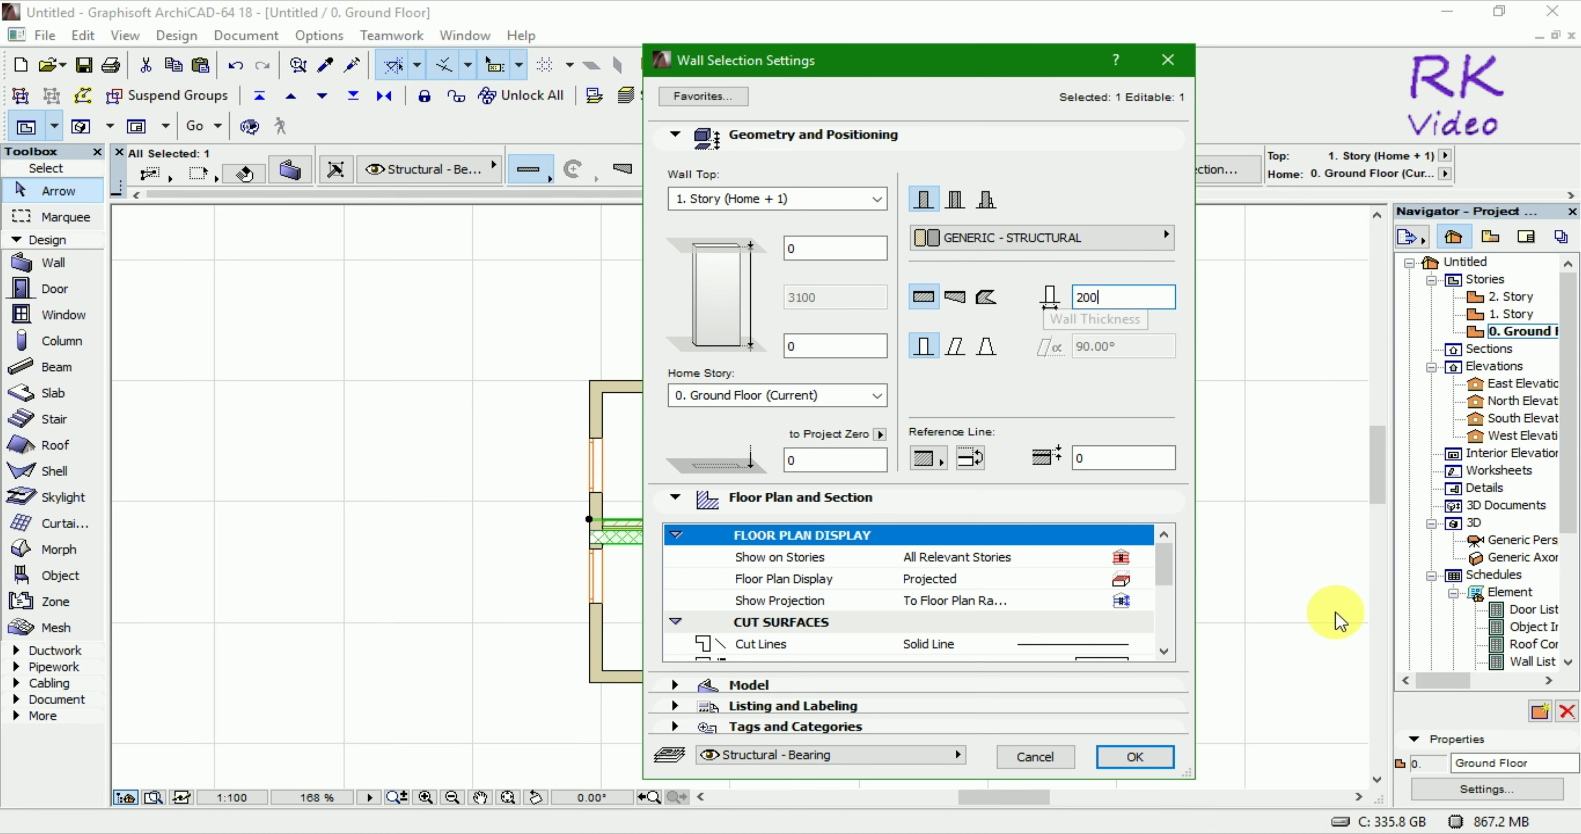
click(1151, 755)
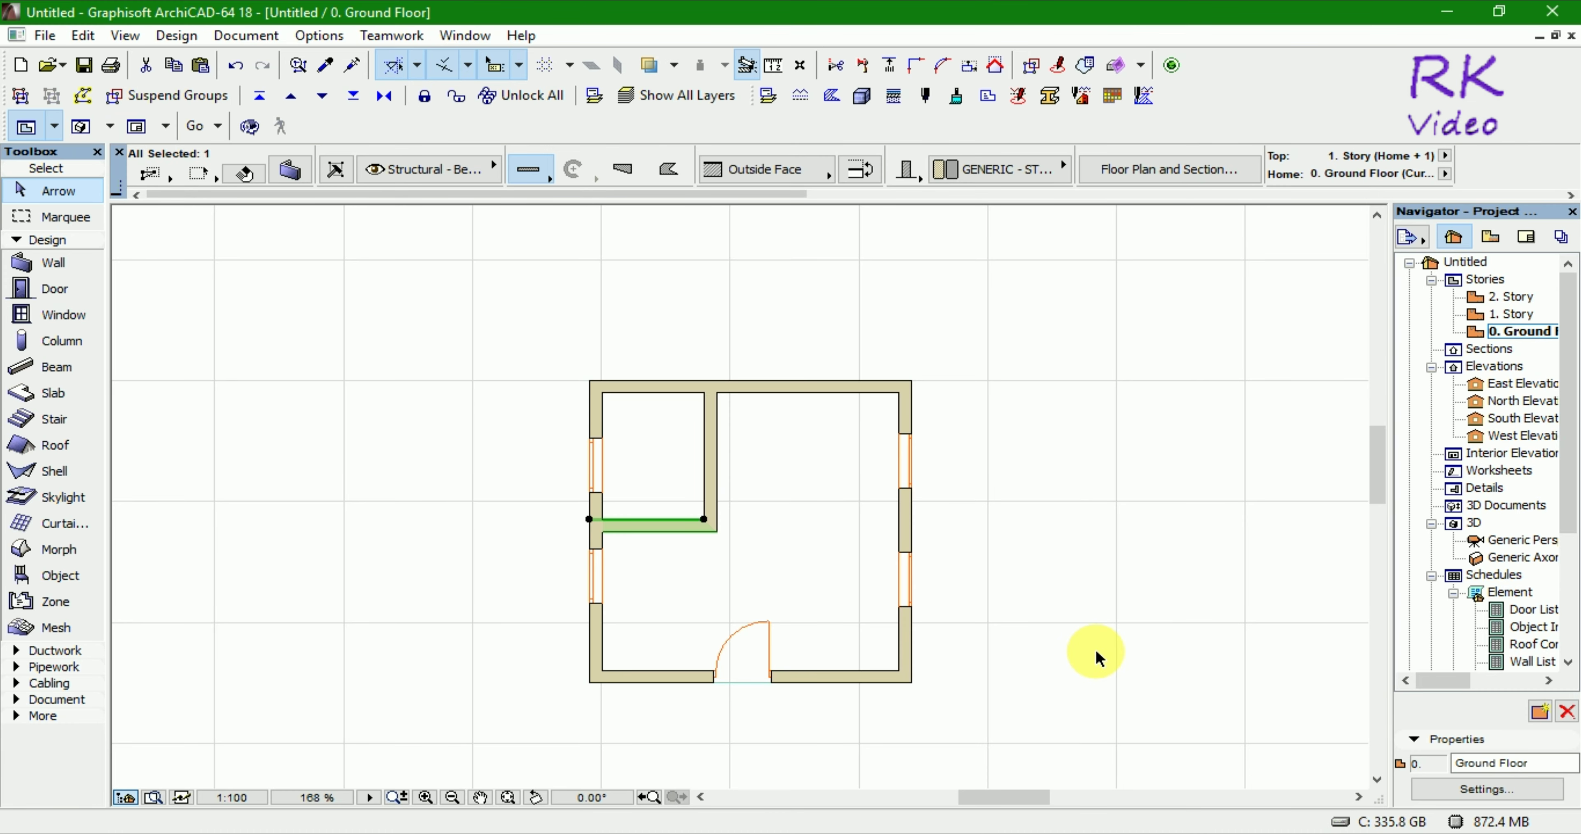
click(1054, 597)
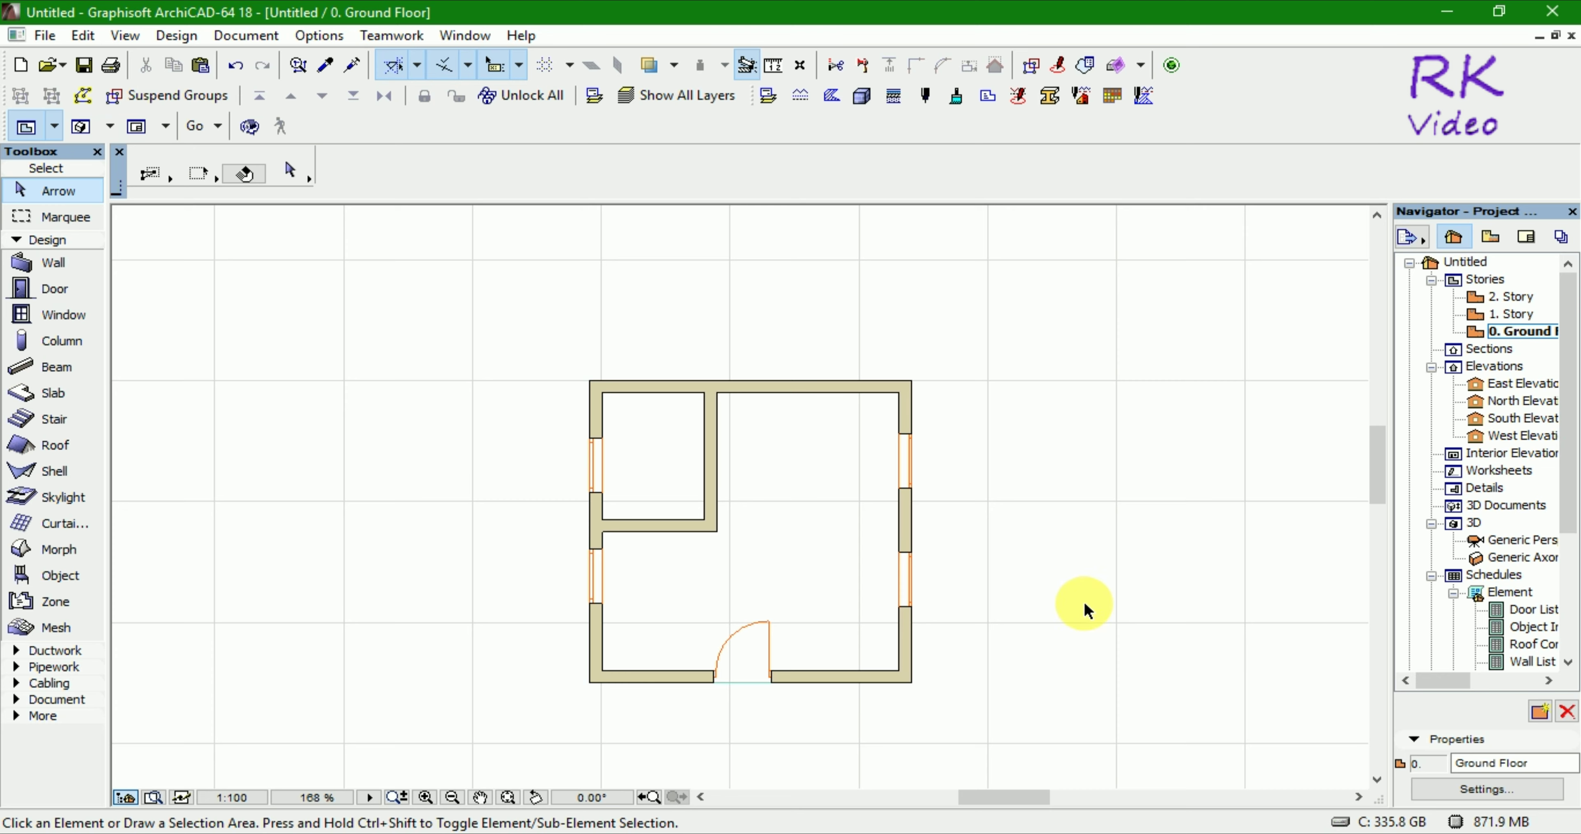
Select the vertical interior wall, cancel the midpoint reshape, and return to the Wall tool
click(710, 503)
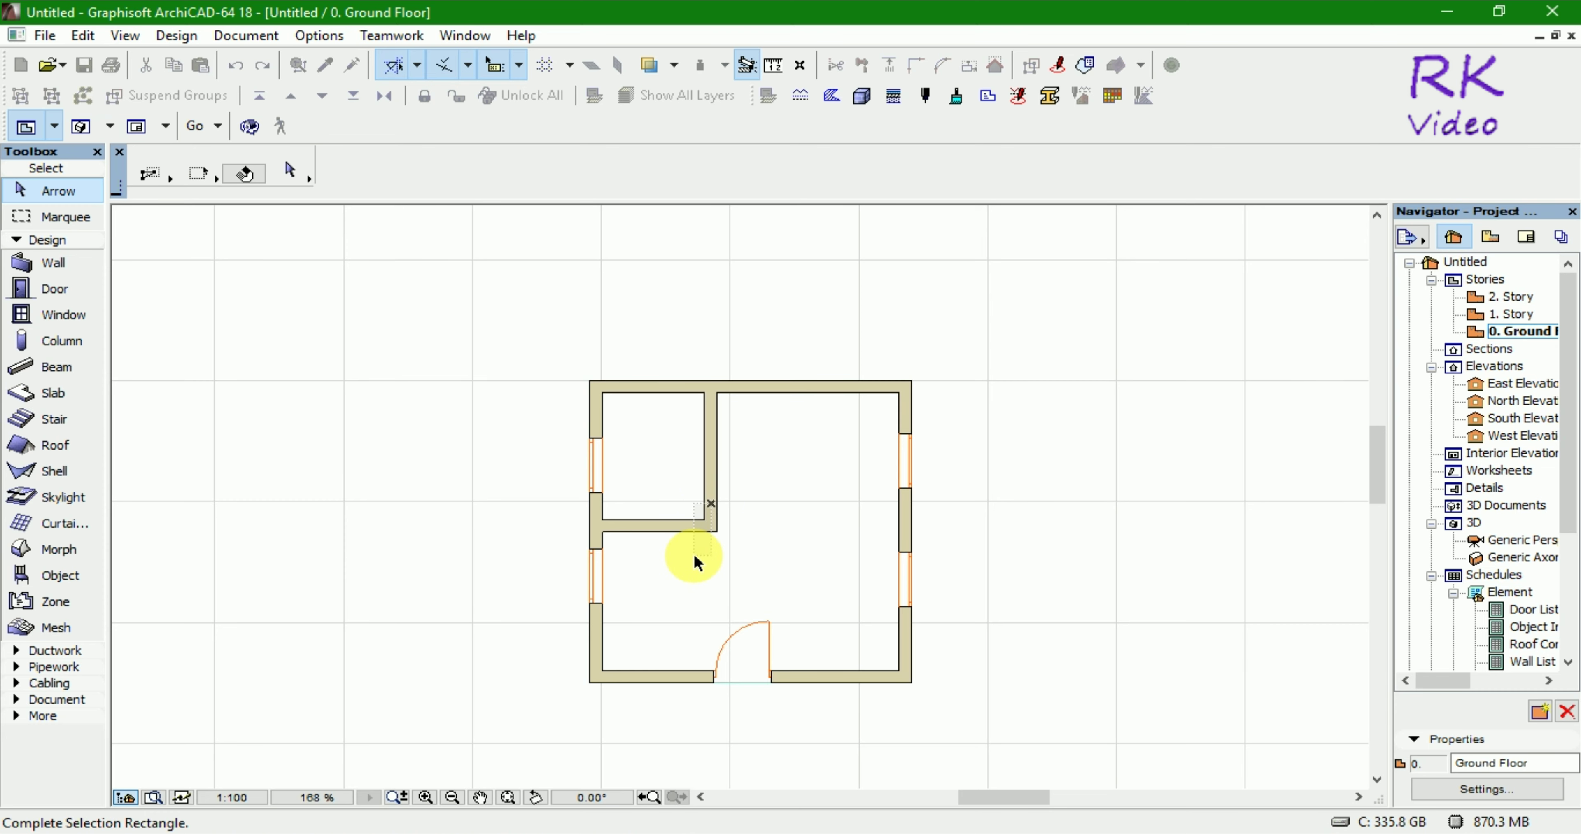
click(674, 426)
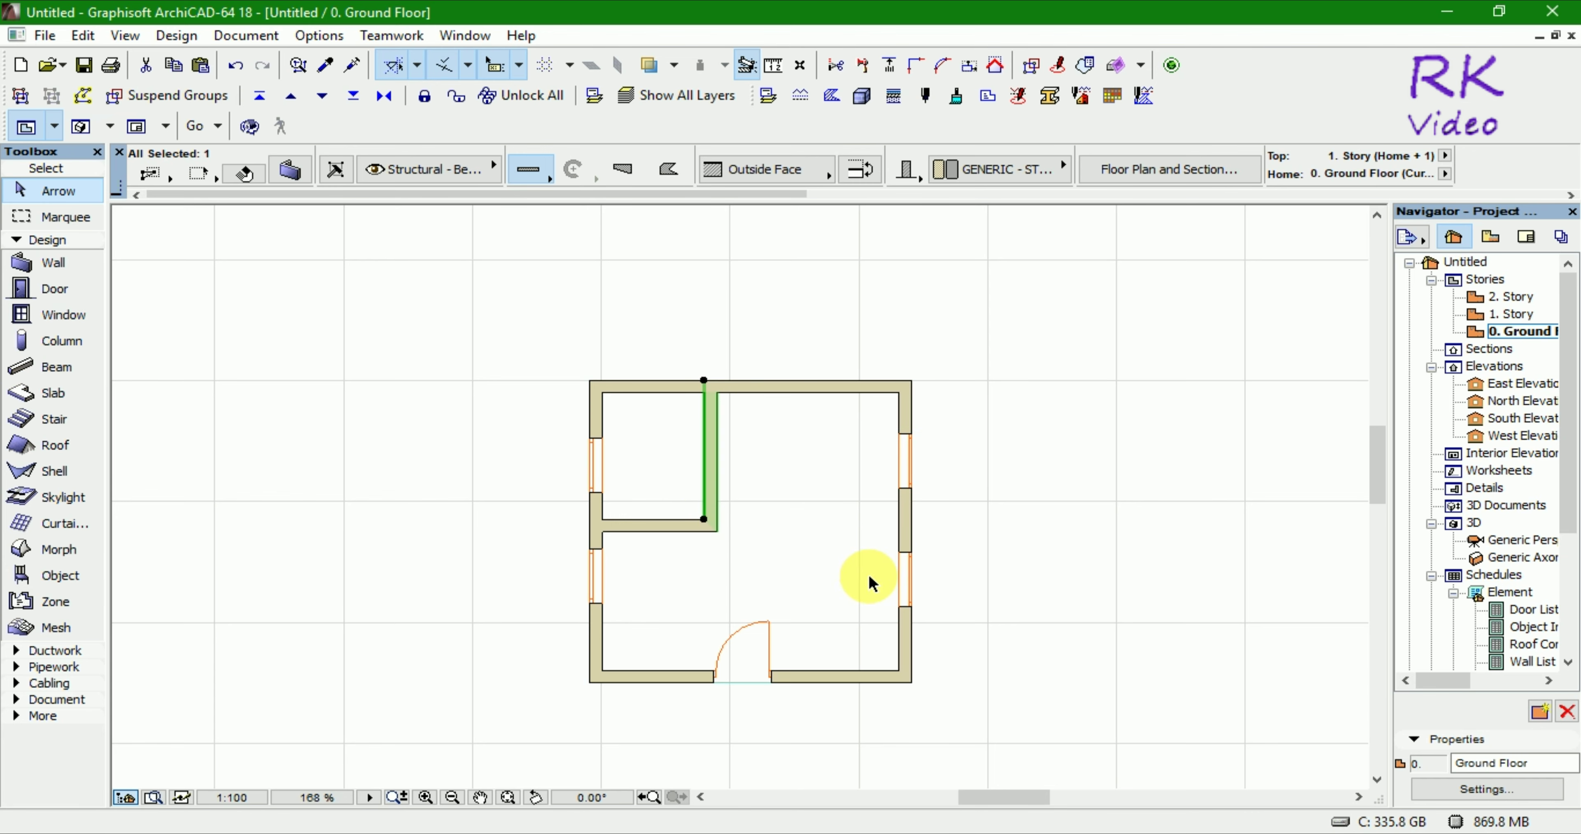
click(705, 457)
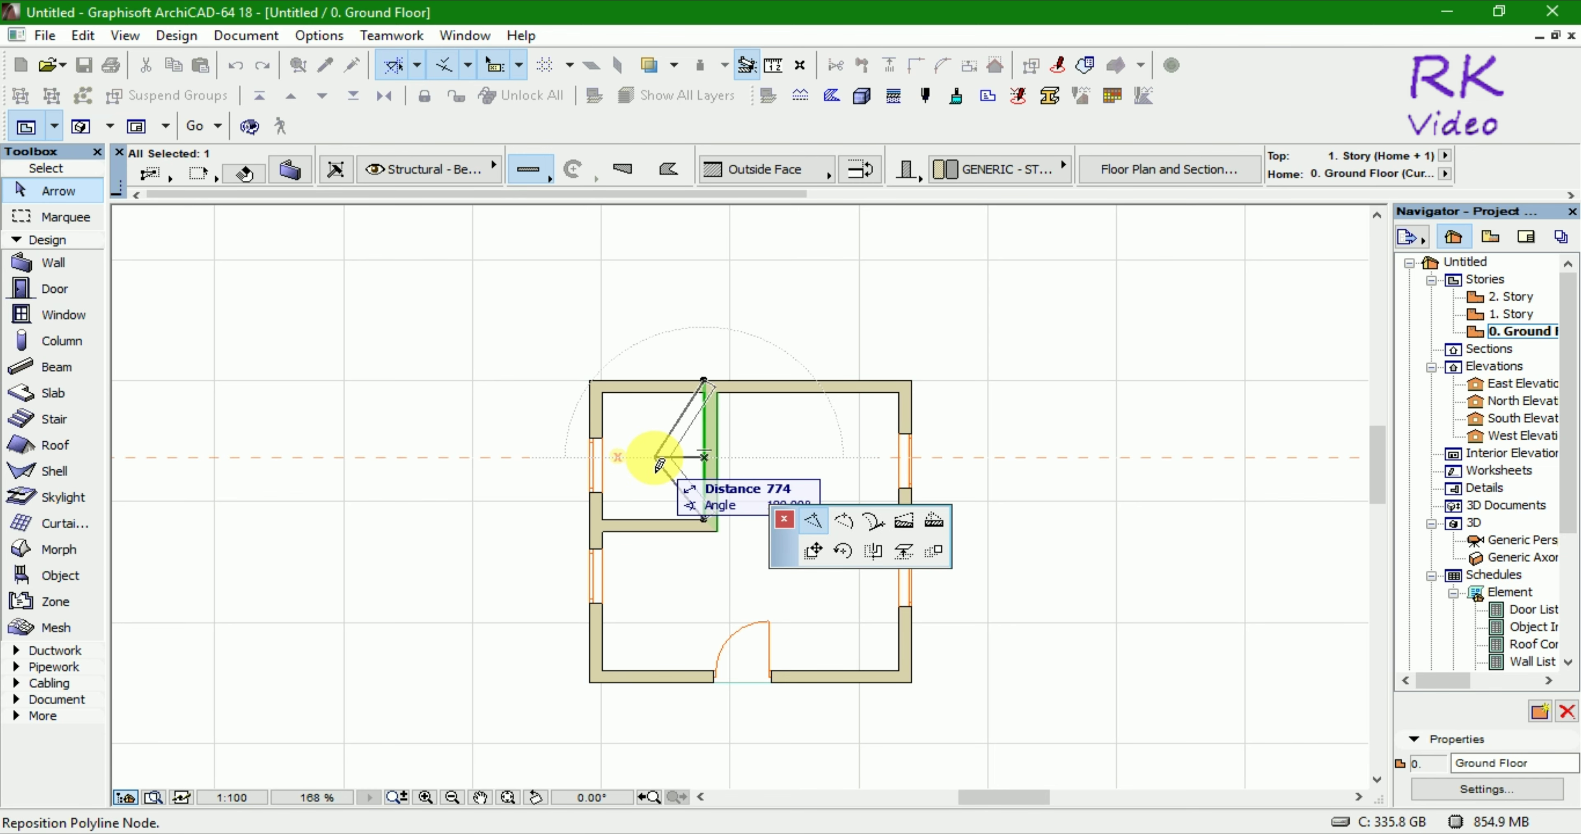
key(Escape)
key(Escape)
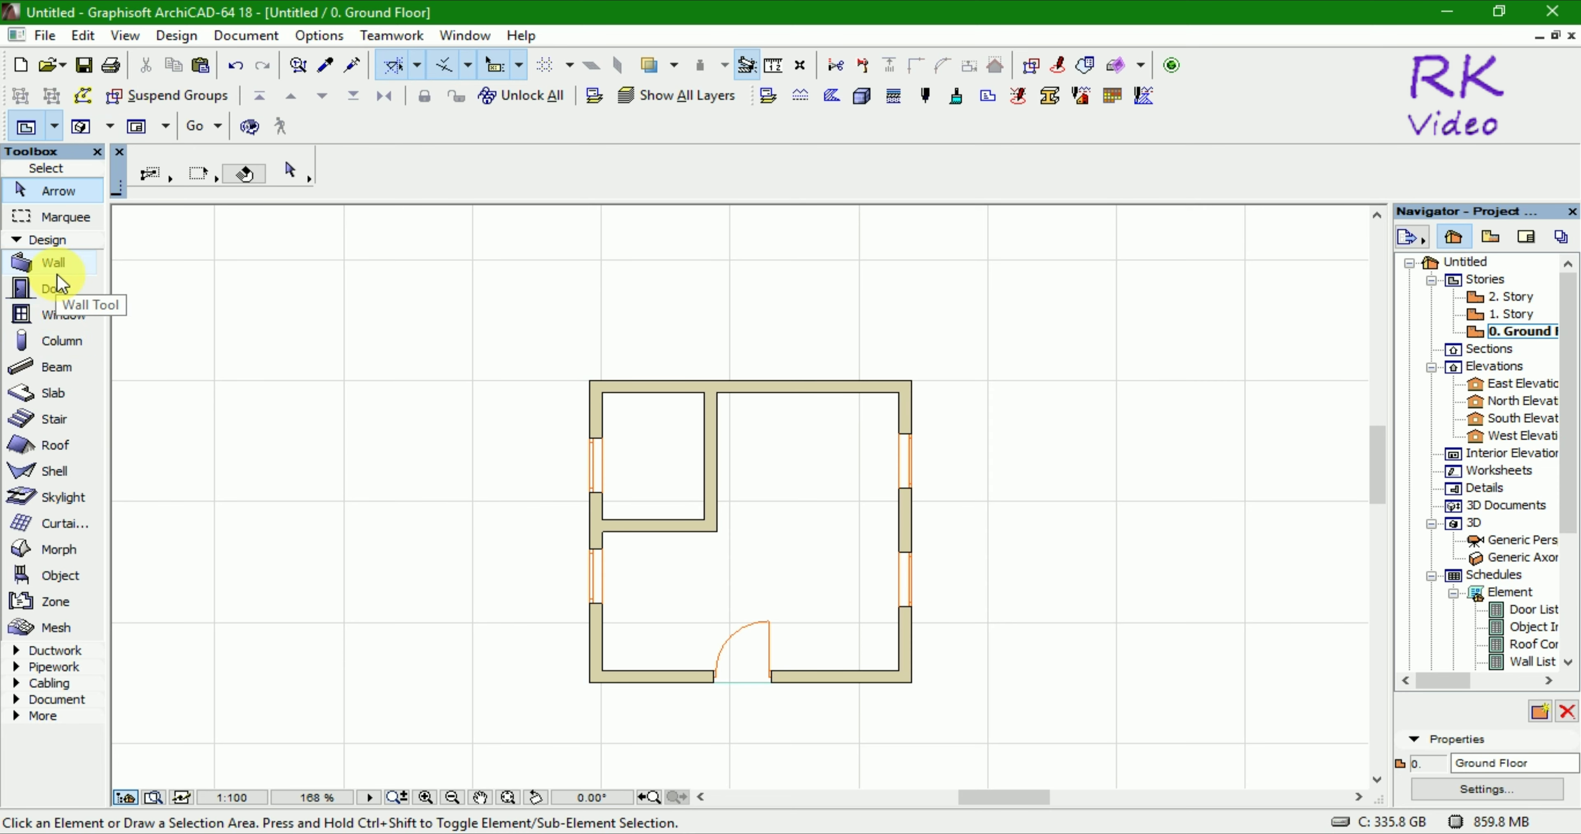
click(62, 259)
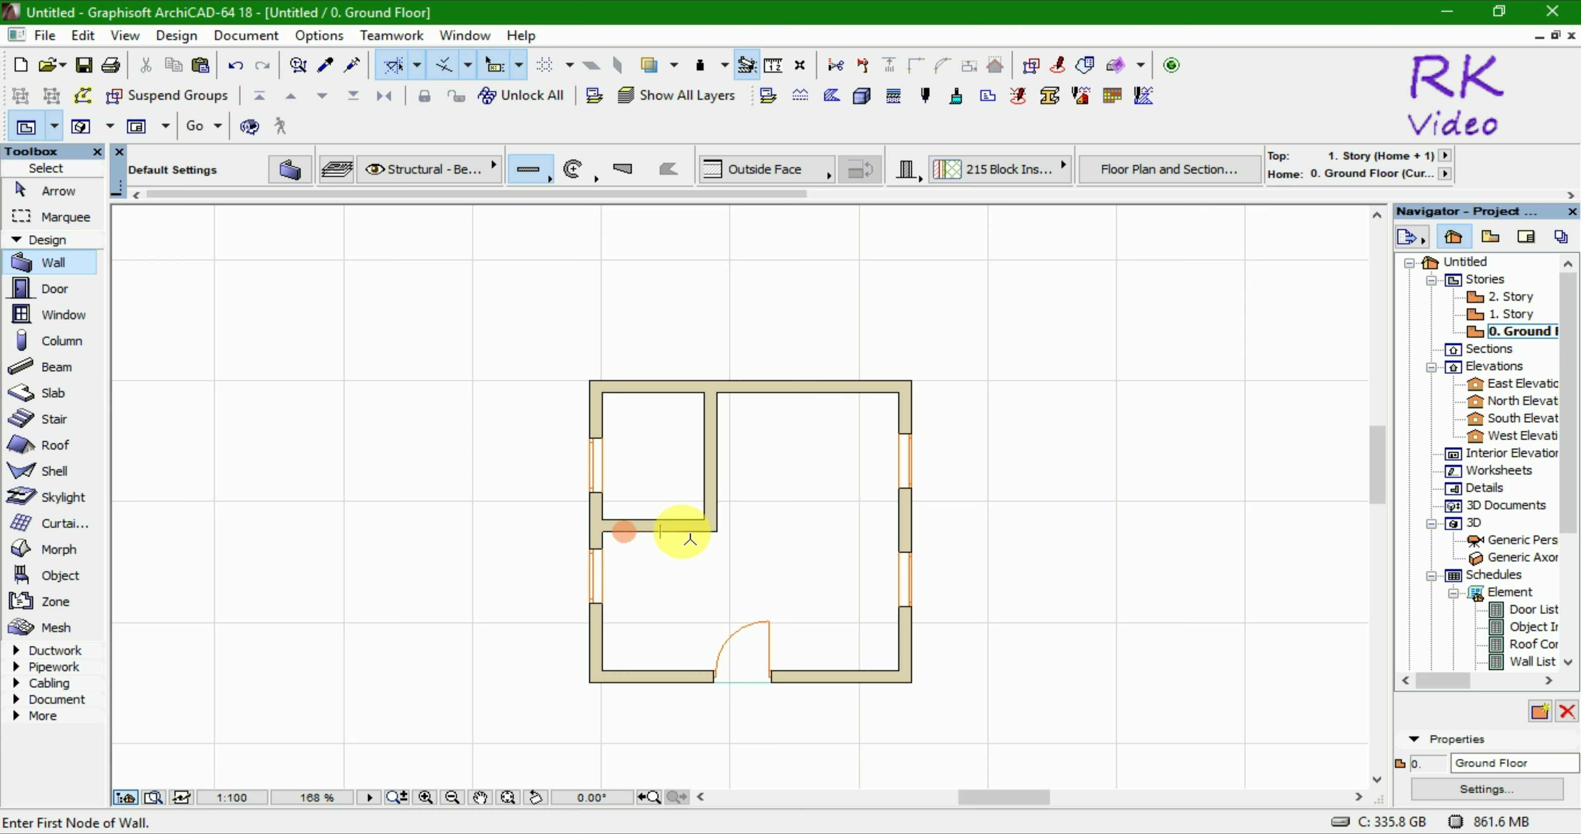
Draw a vertical wall from the horizontal partition down to the front exterior wall
click(682, 531)
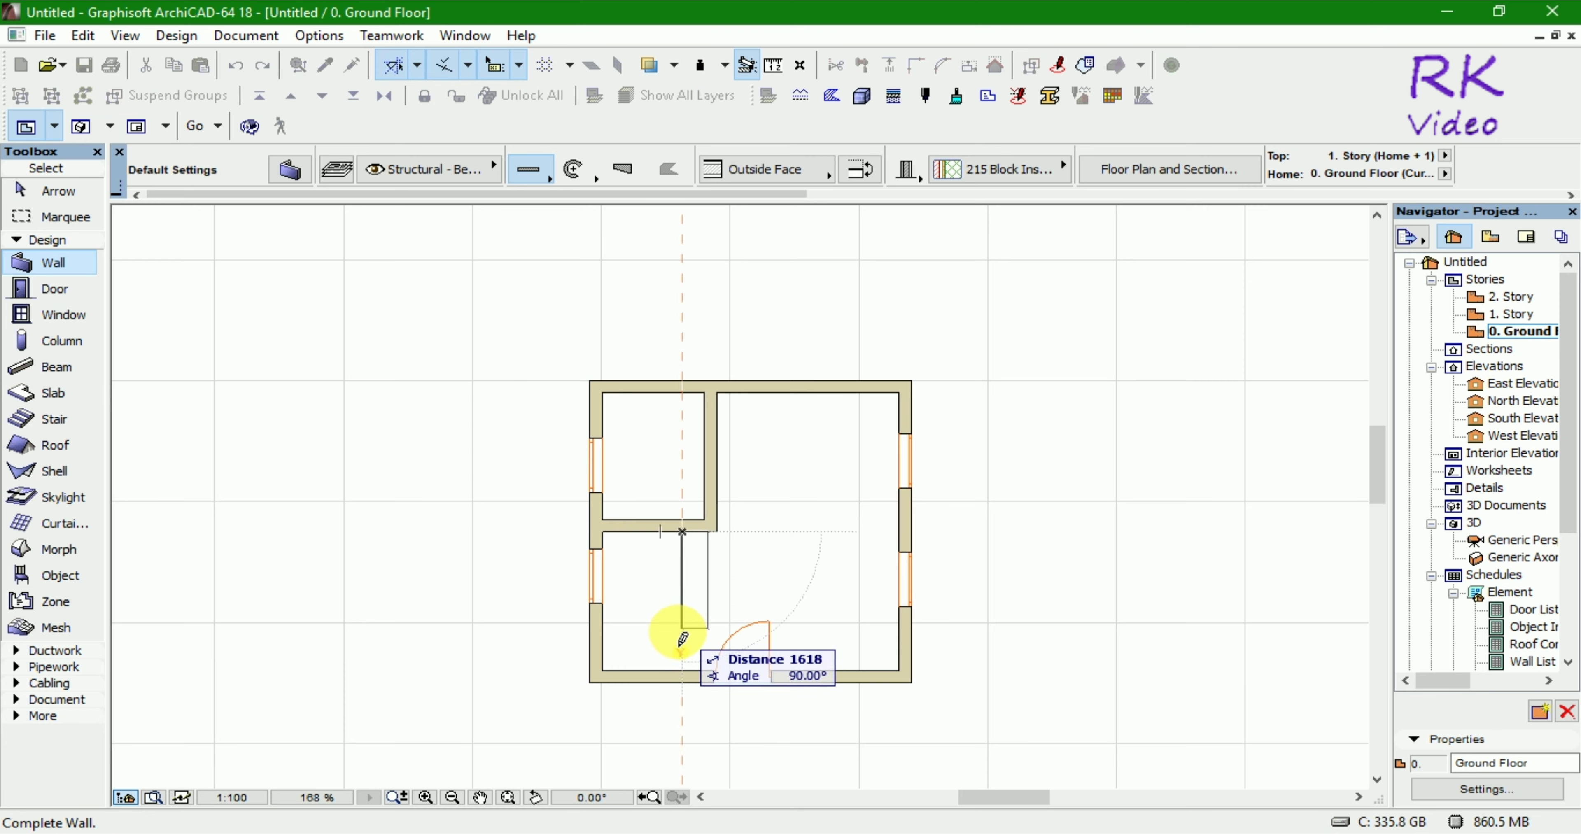
click(681, 671)
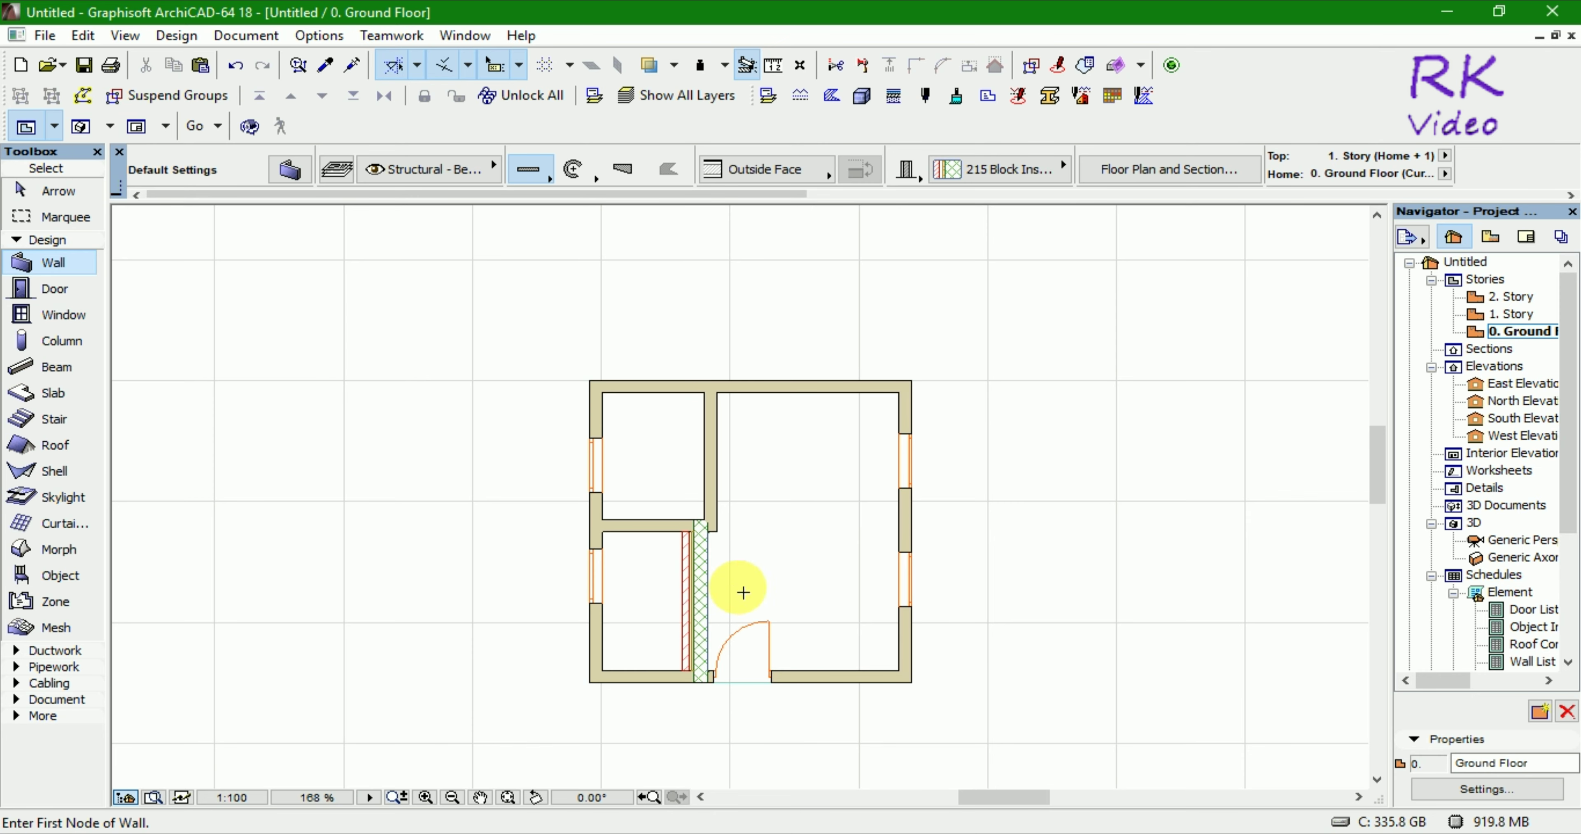
key(Escape)
Select the new vertical partition and bring up its wall settings
click(743, 574)
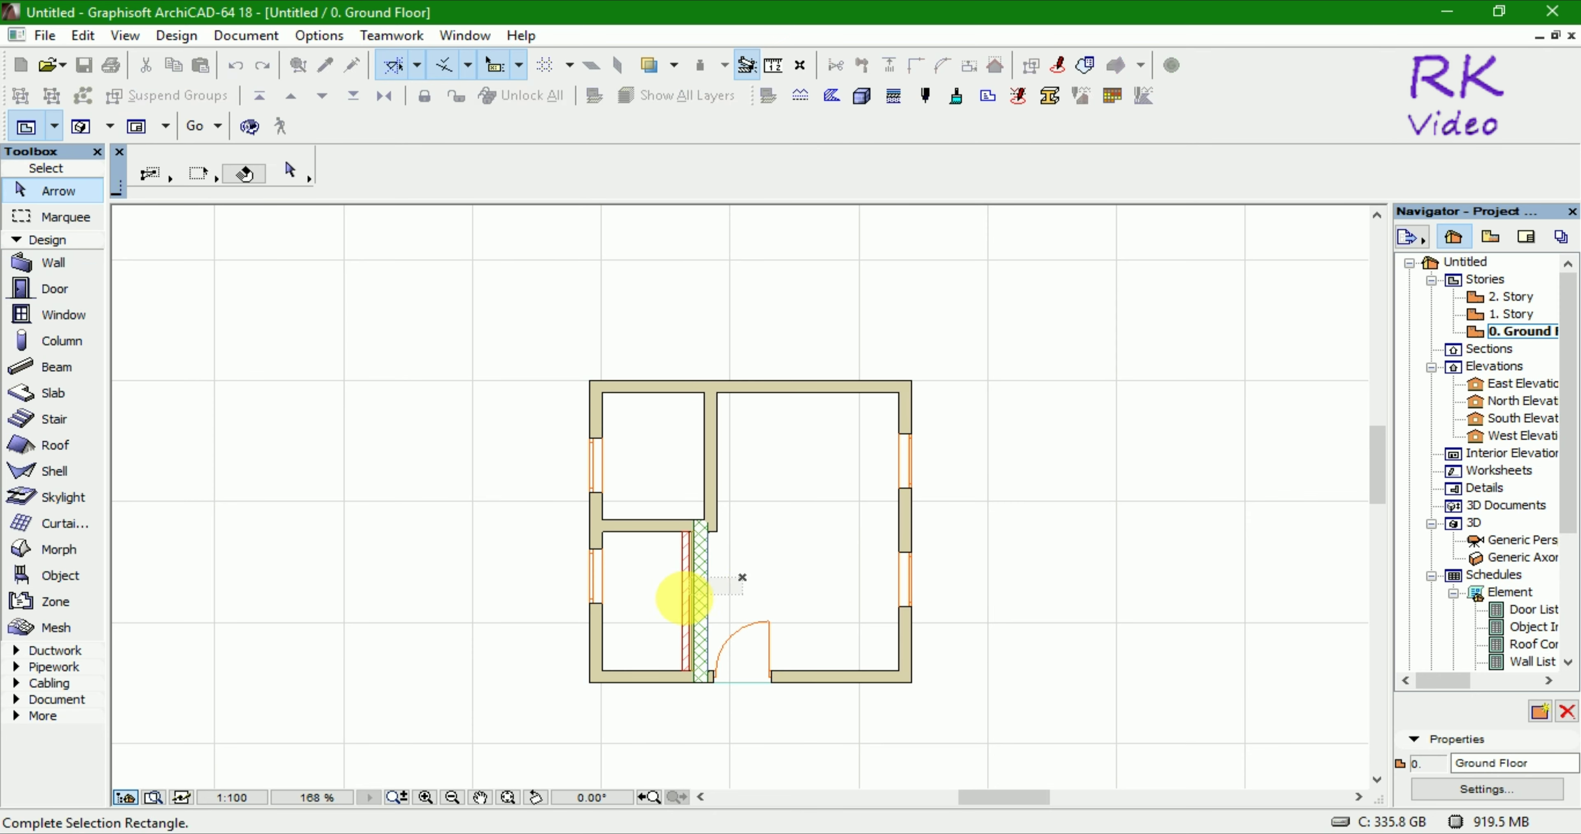
click(665, 601)
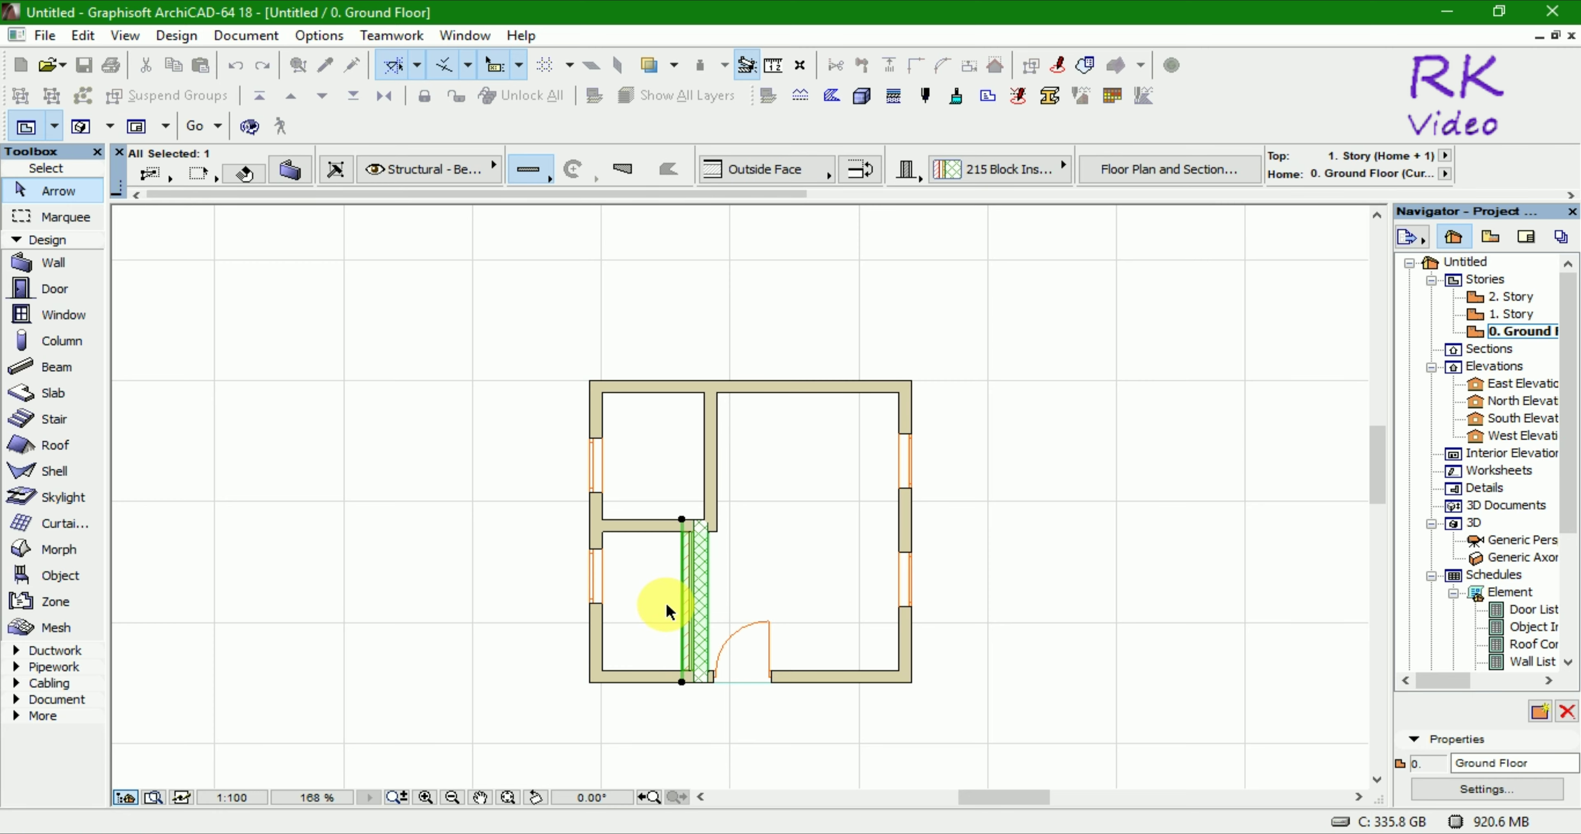
click(290, 173)
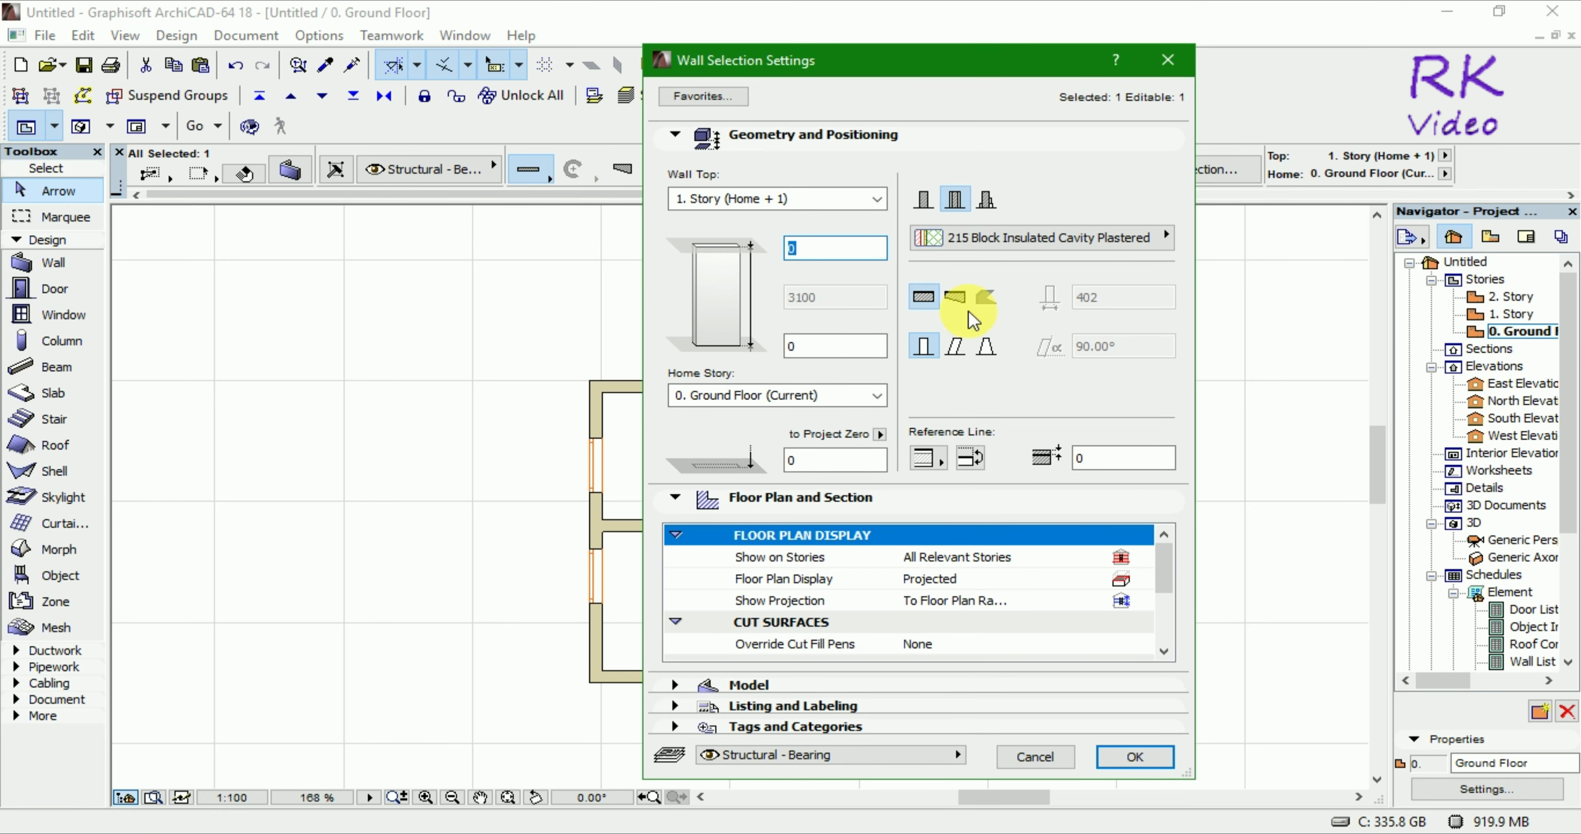
Give the new lower partition a Basic structure with a wall thickness of 200
click(924, 200)
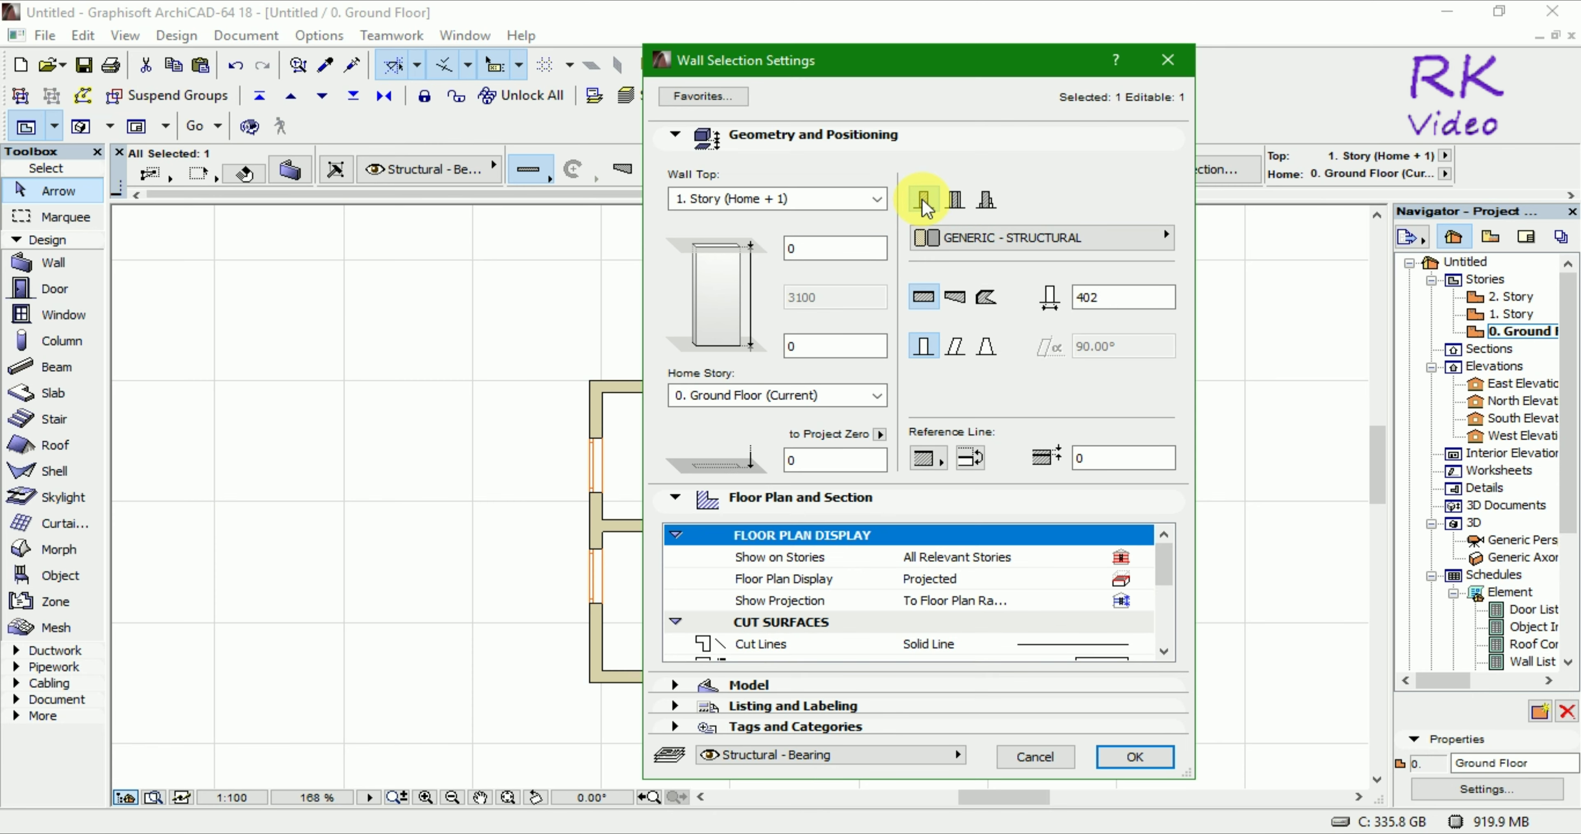
double_click(1122, 298)
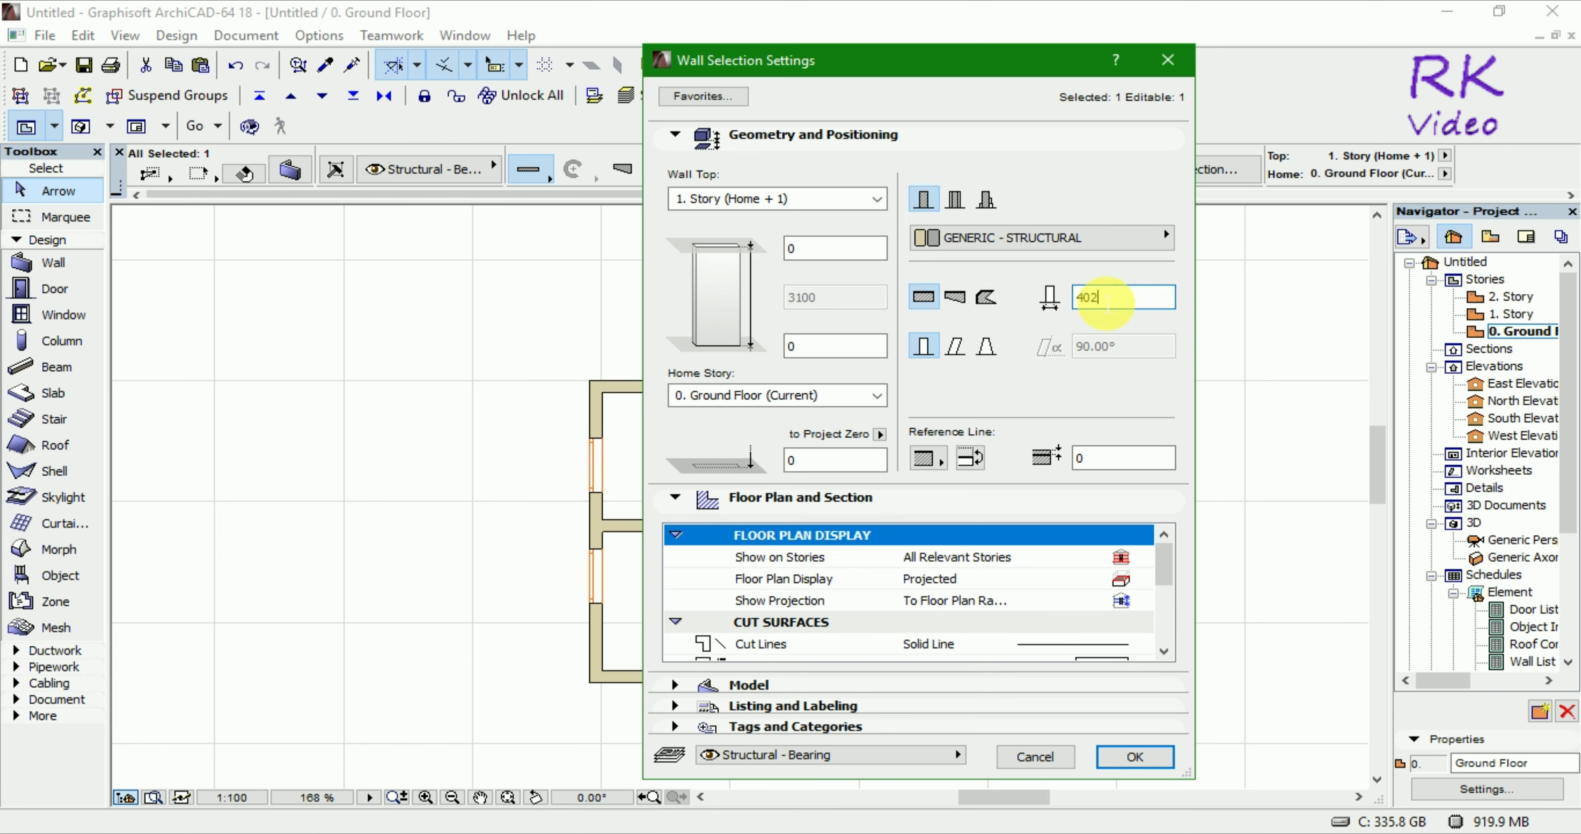
text(200)
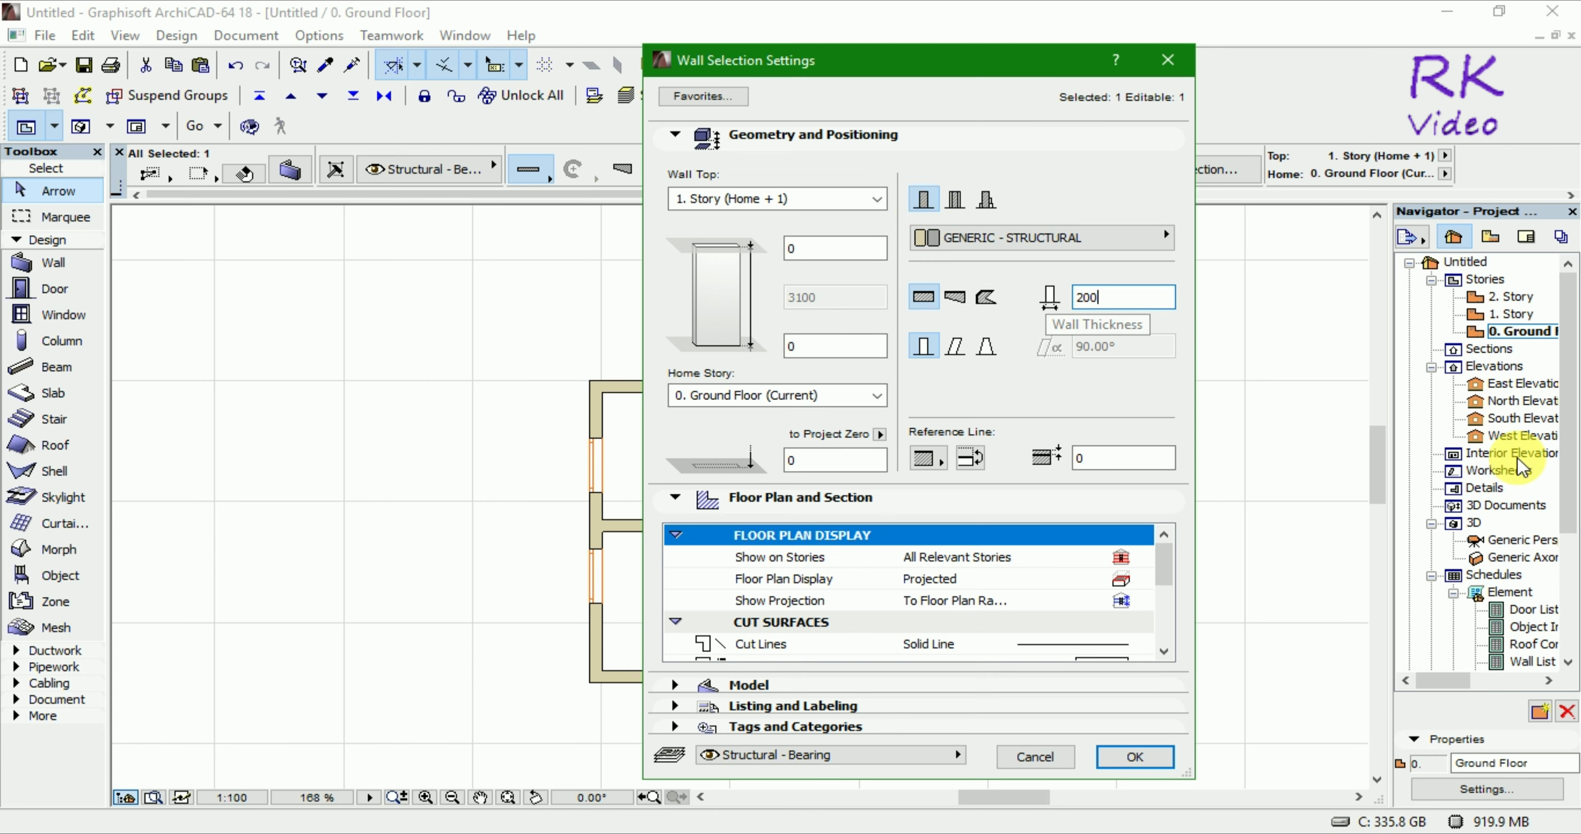
click(1135, 759)
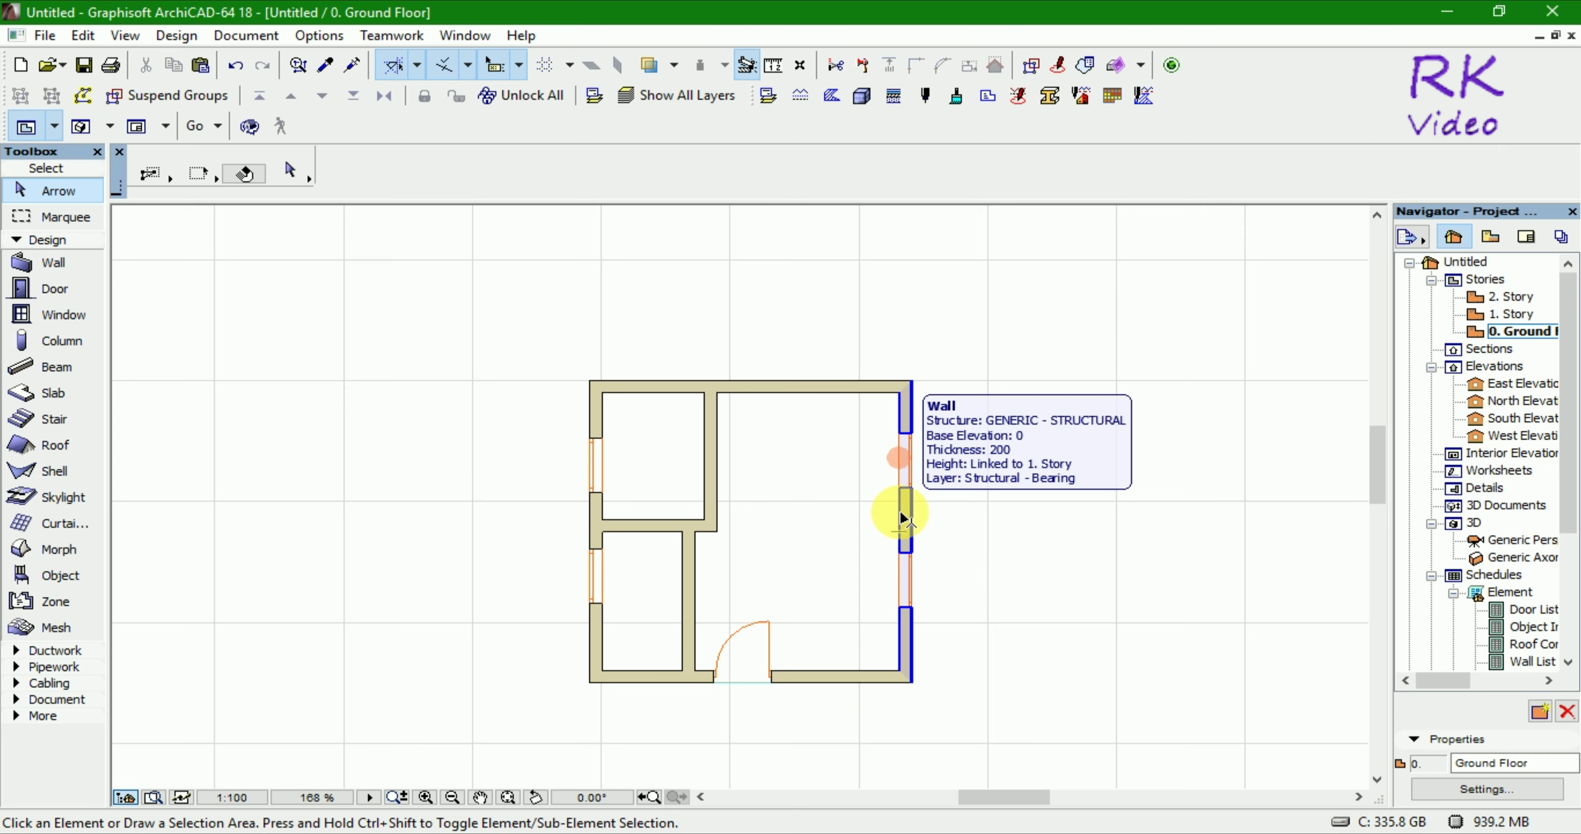
Draw a partition from the right exterior wall to the middle interior wall
click(60, 271)
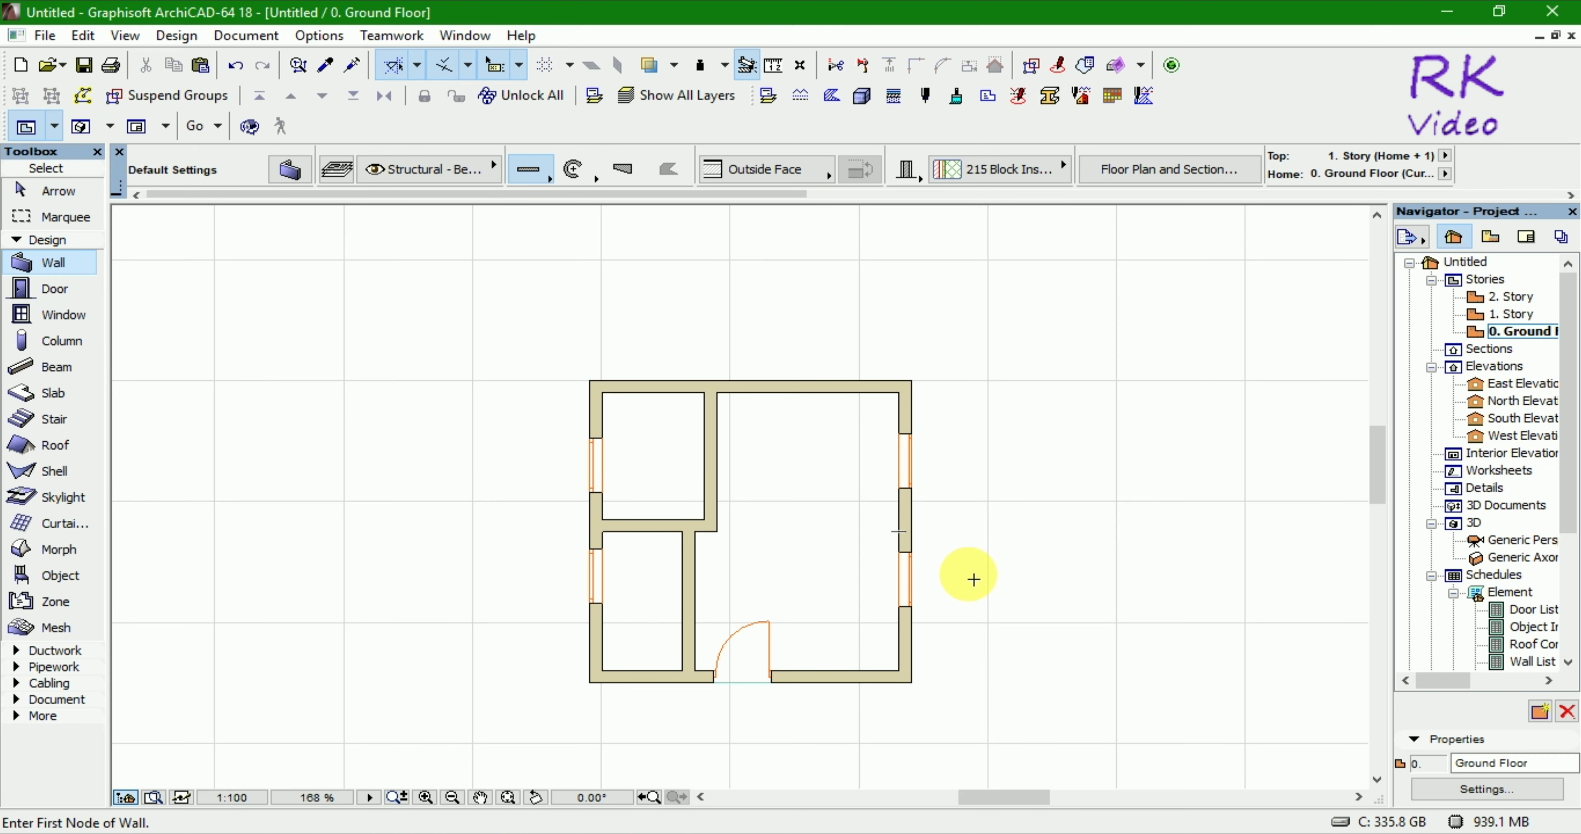
click(899, 508)
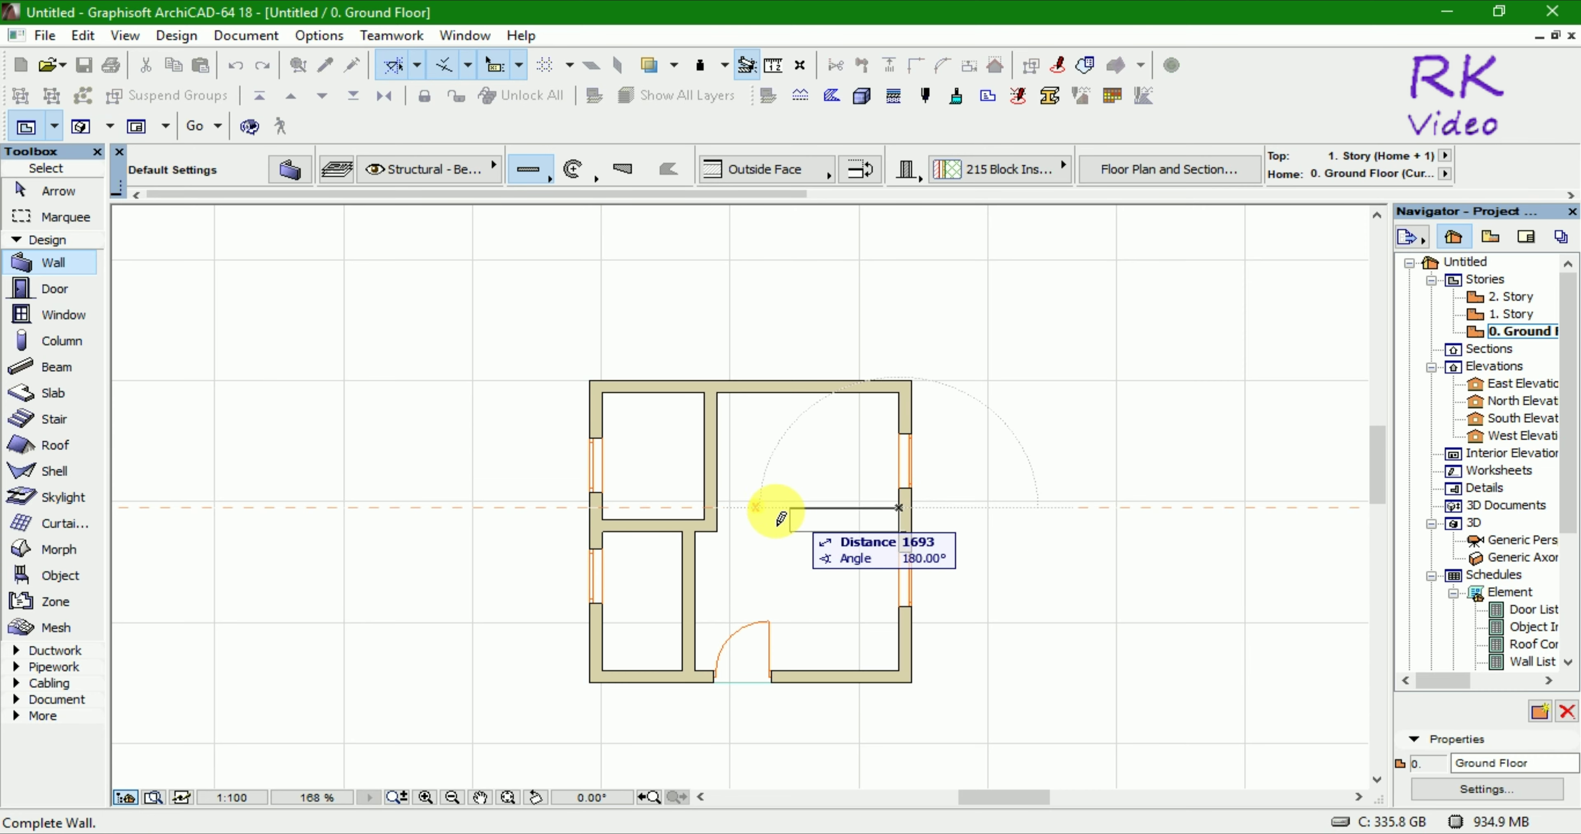
click(729, 511)
key(Escape)
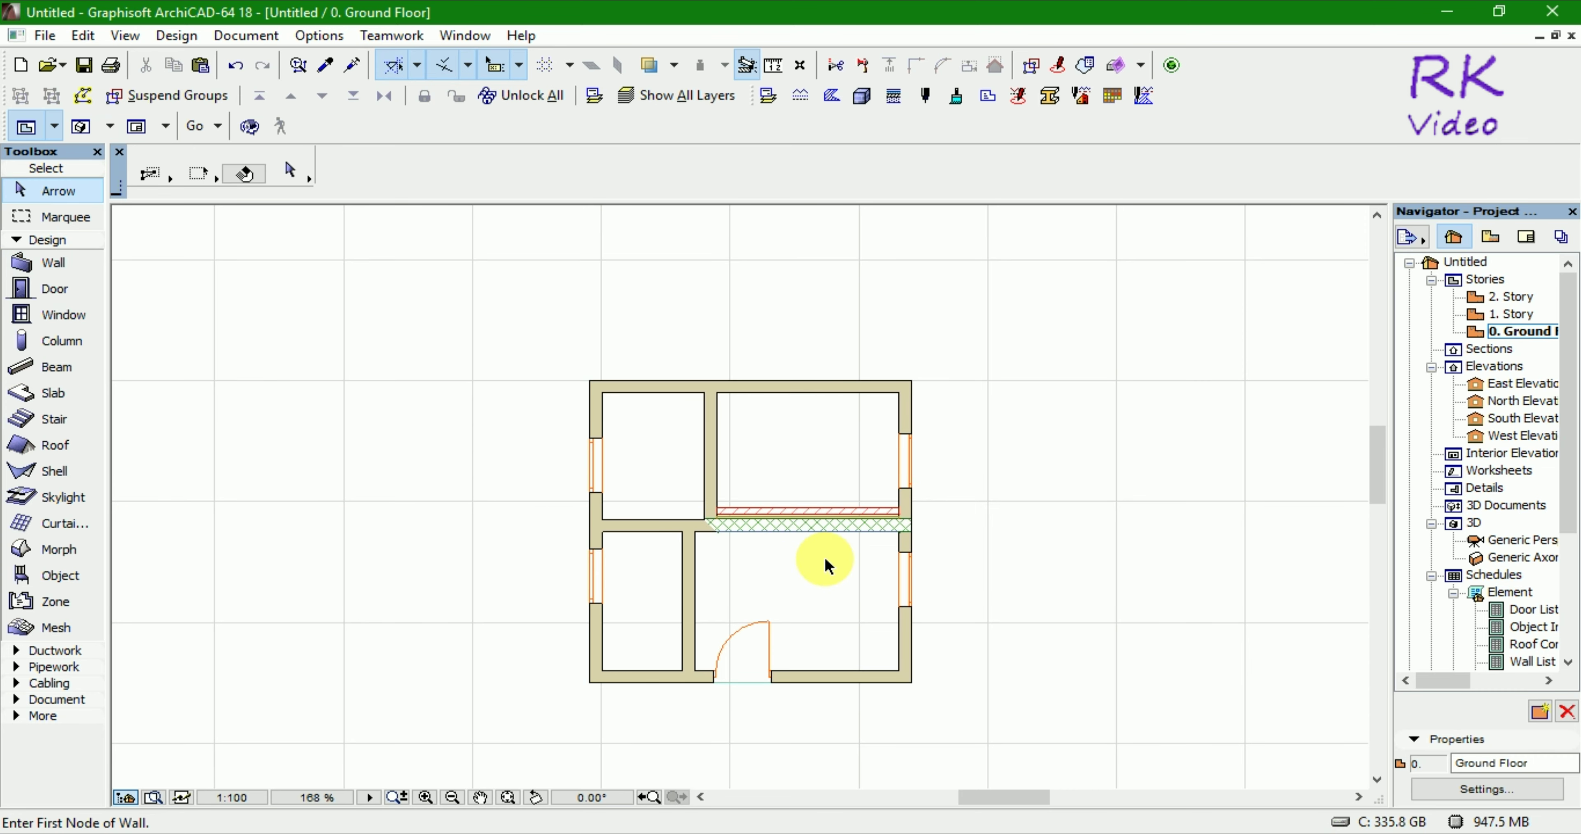
Make the new partition a Basic structure wall 200 thick, then deselect it
click(823, 560)
click(785, 493)
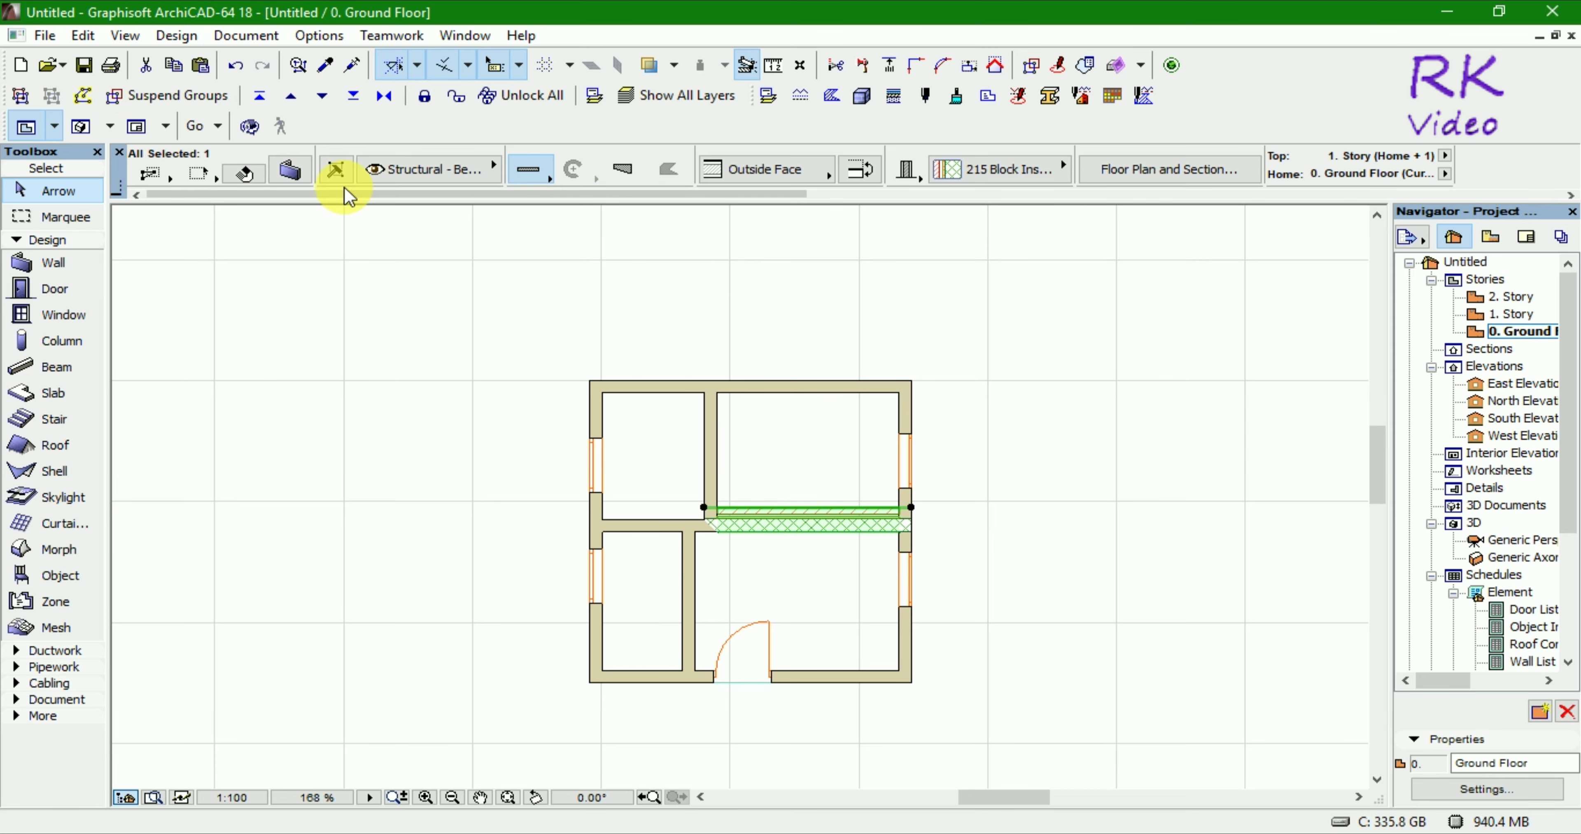
click(289, 169)
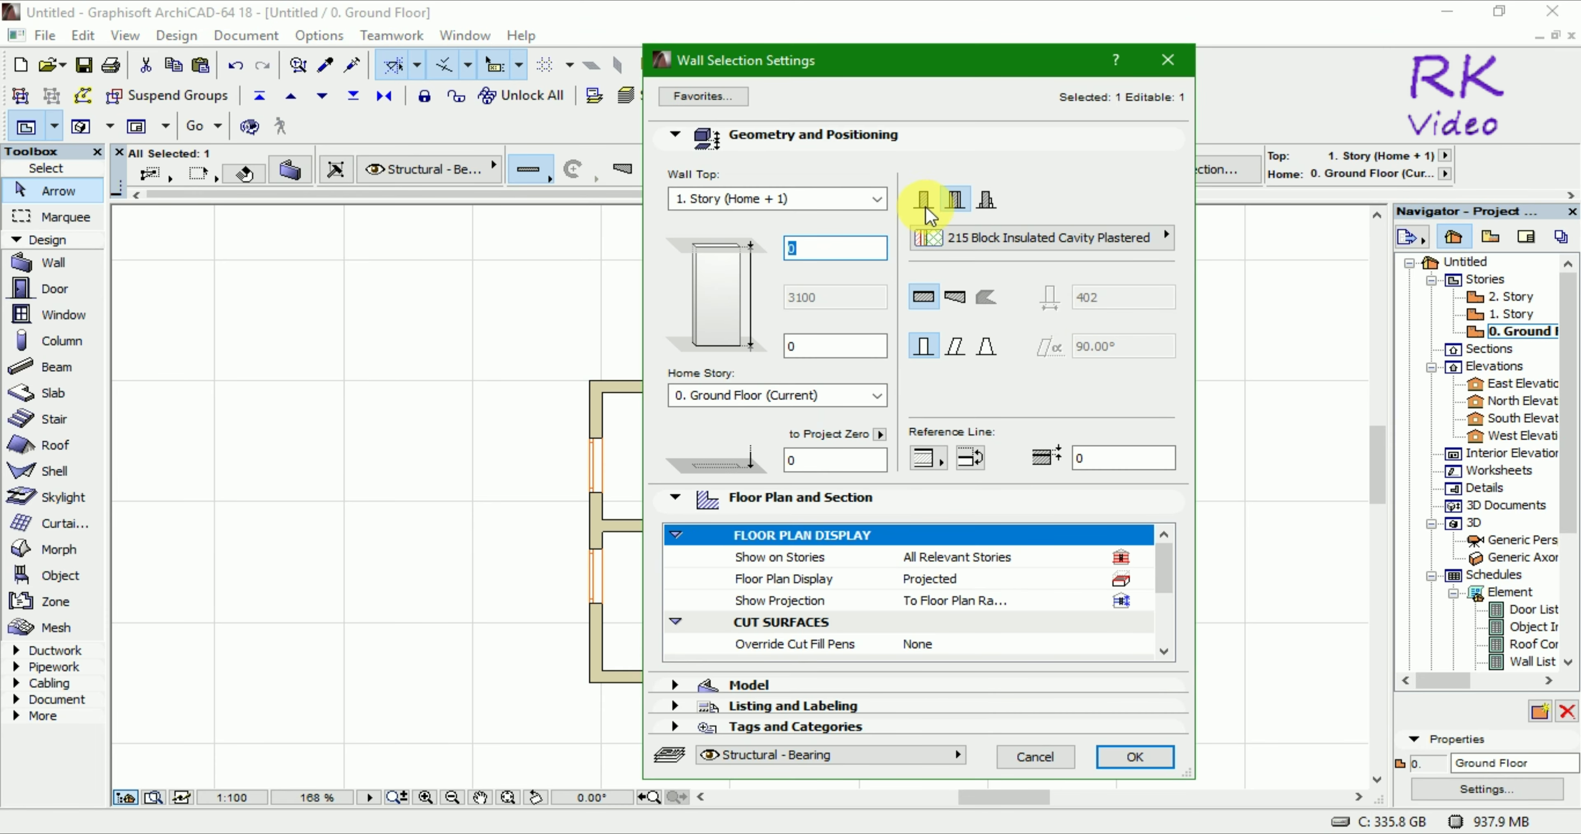
click(924, 206)
drag(1111, 298, 1044, 299)
text(2)
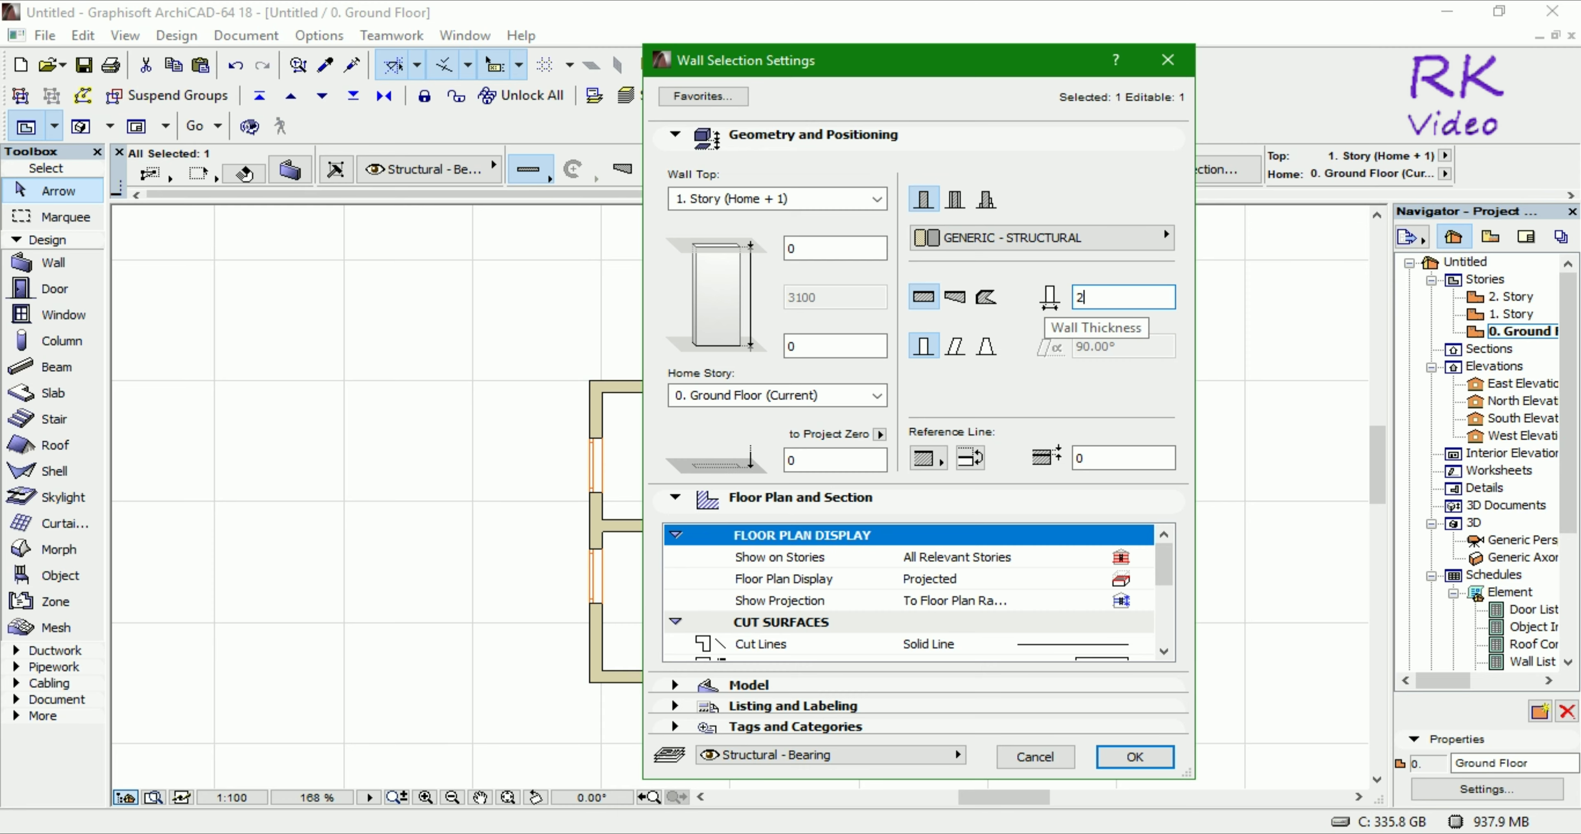
text(00)
click(1142, 757)
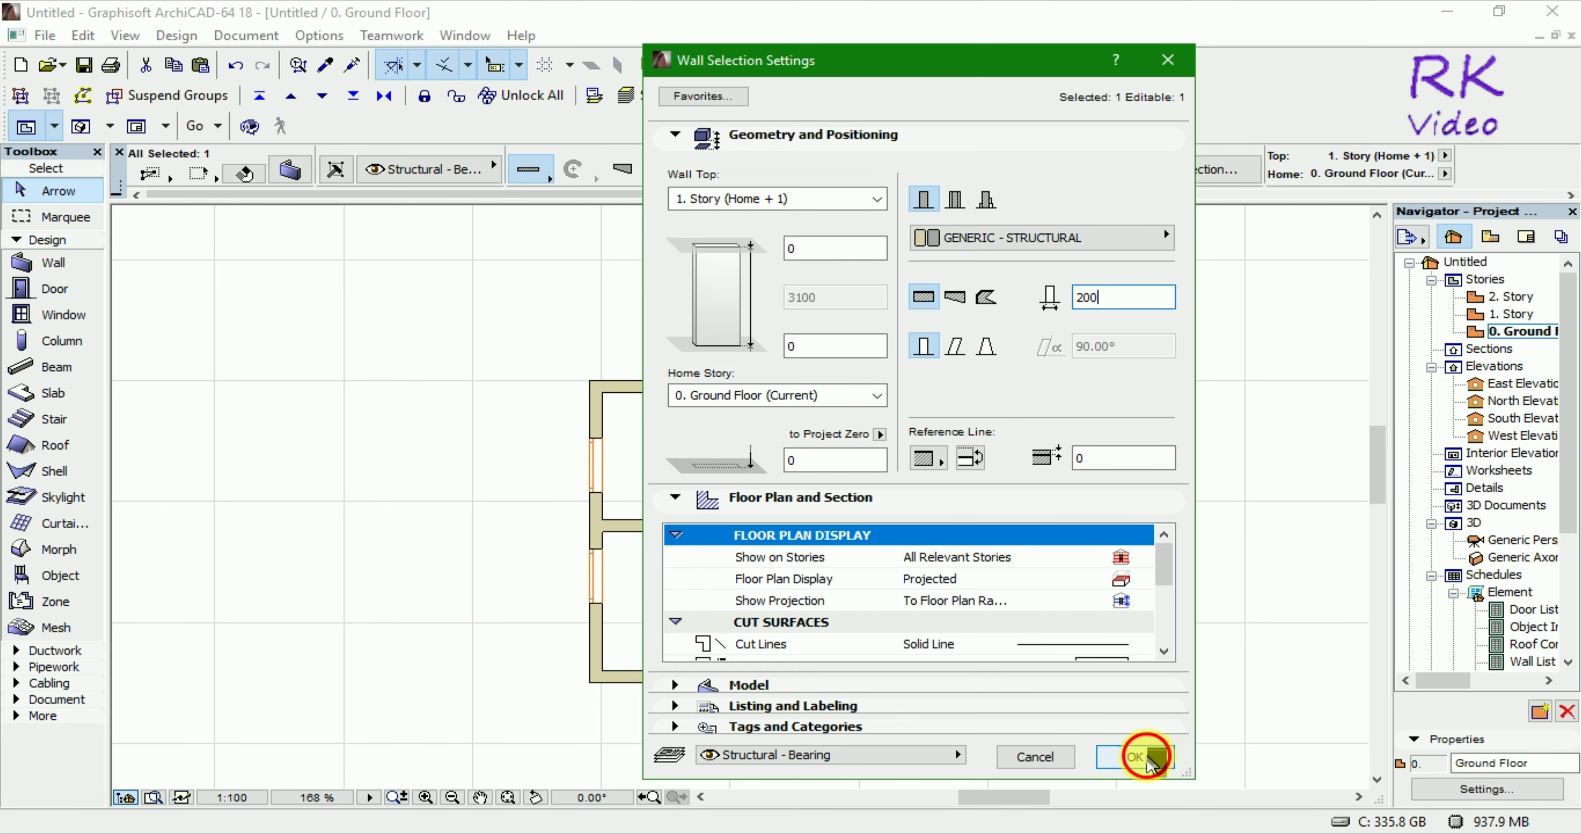
click(1009, 517)
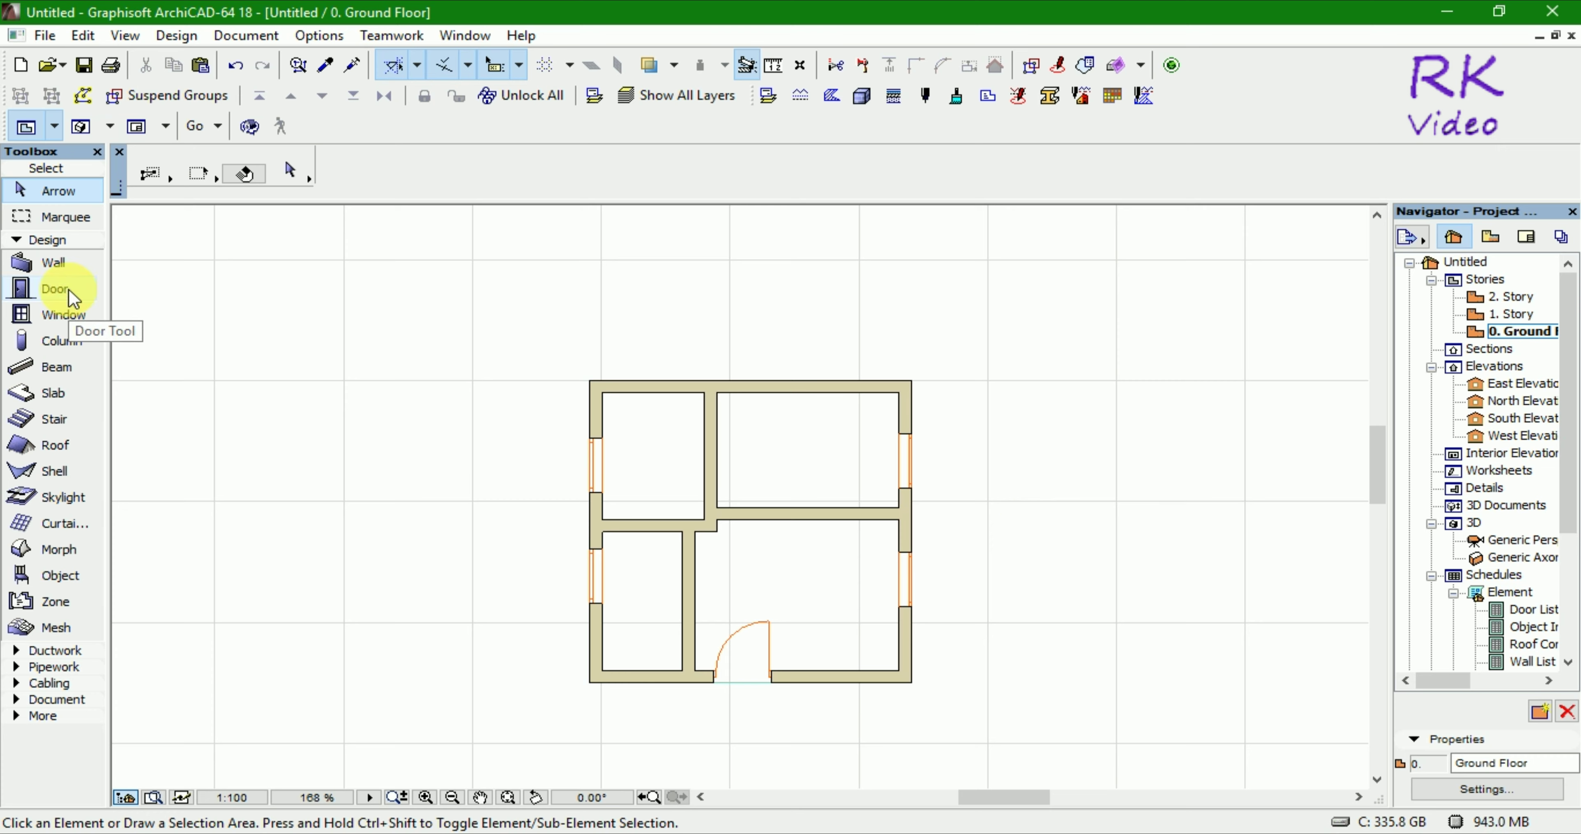
Place doors with set swings in the upper, right horizontal and lower-left interior partitions
click(55, 288)
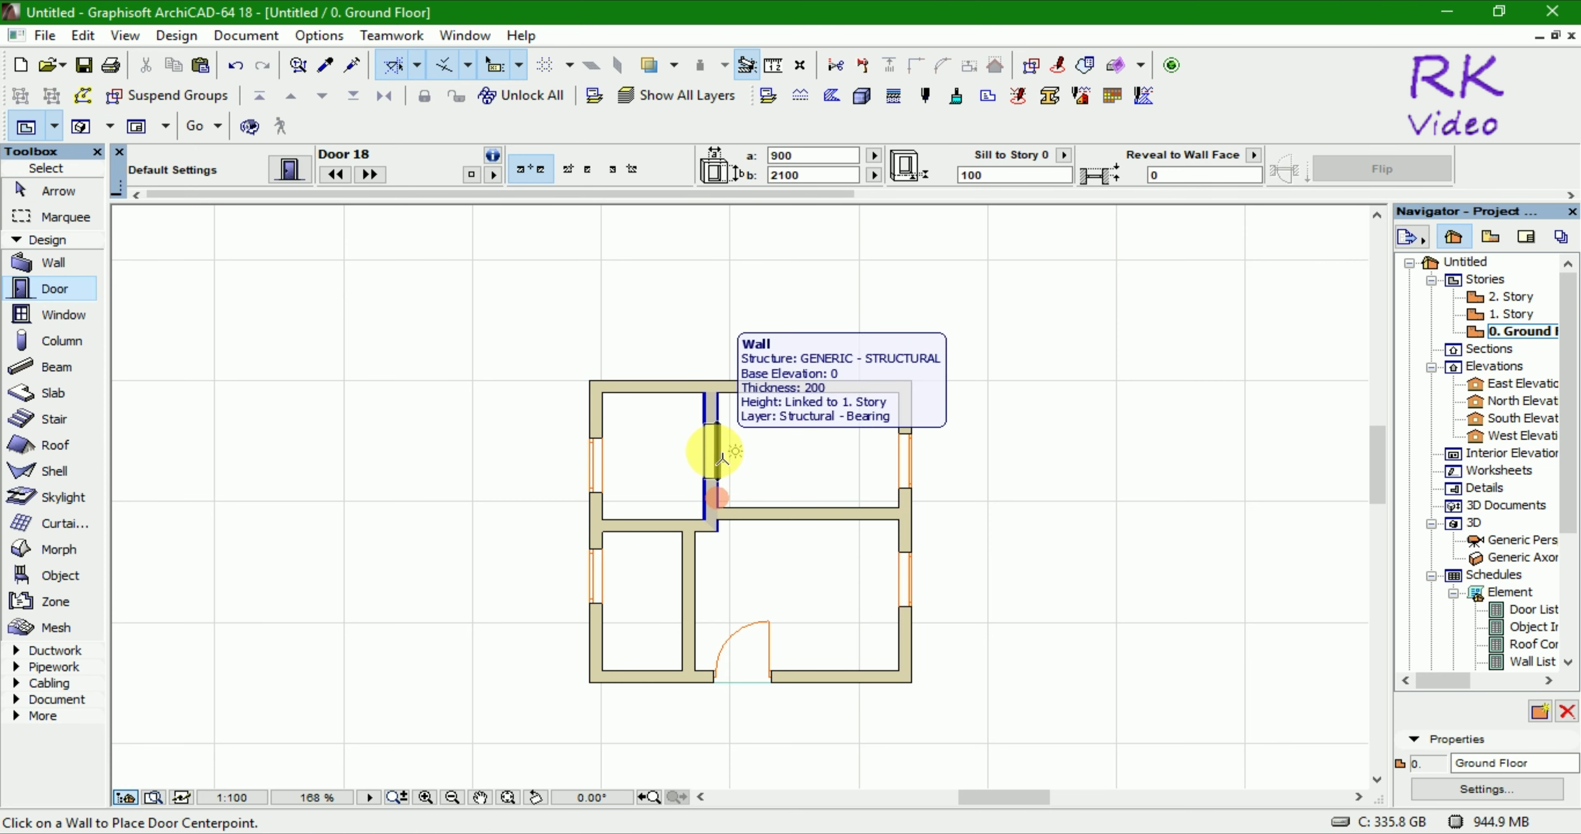
click(719, 453)
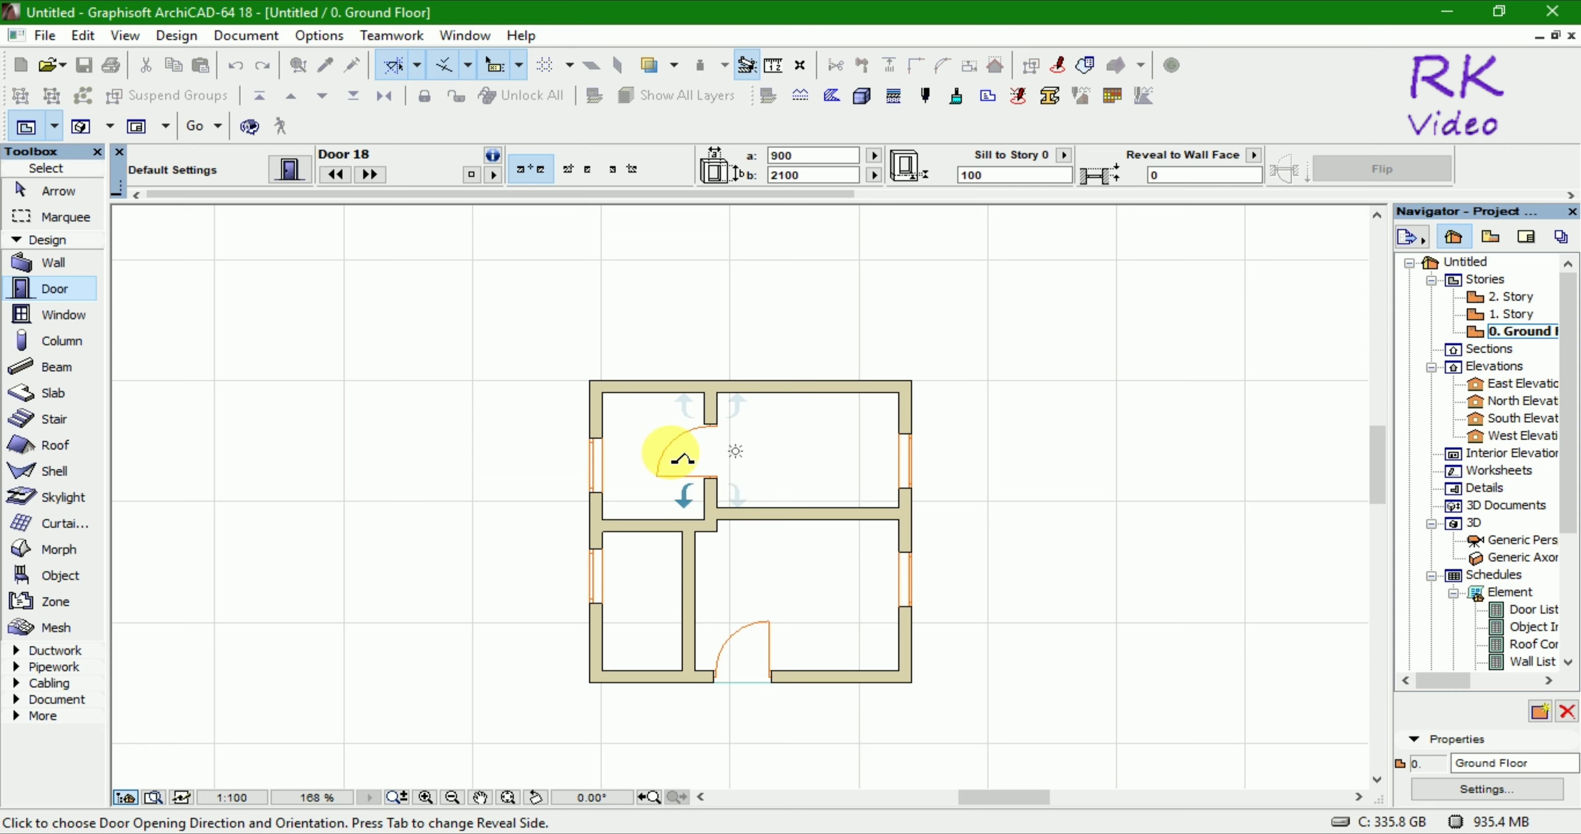
click(683, 458)
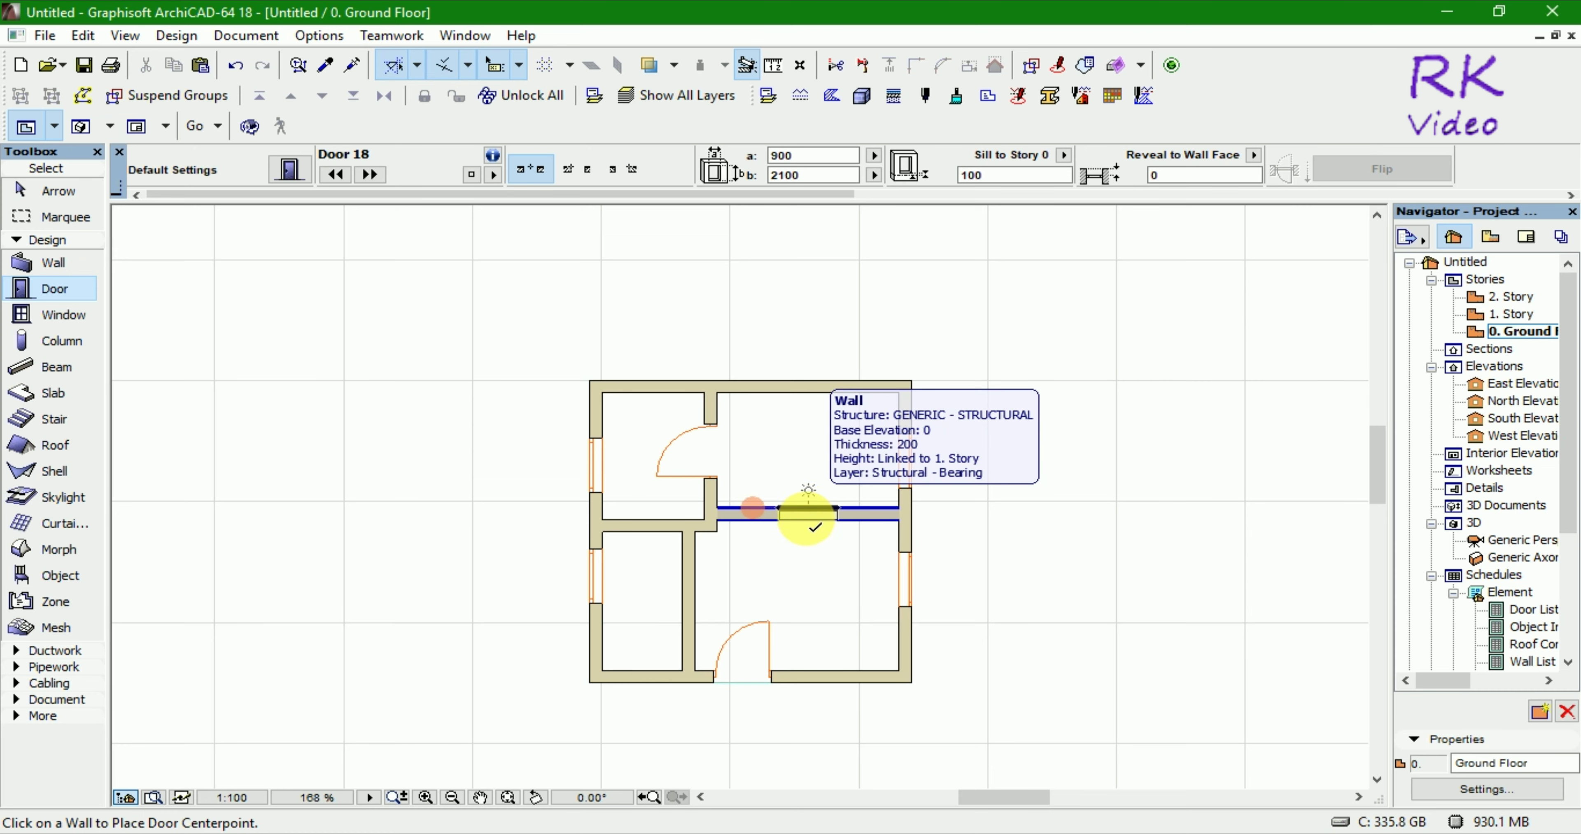
click(809, 533)
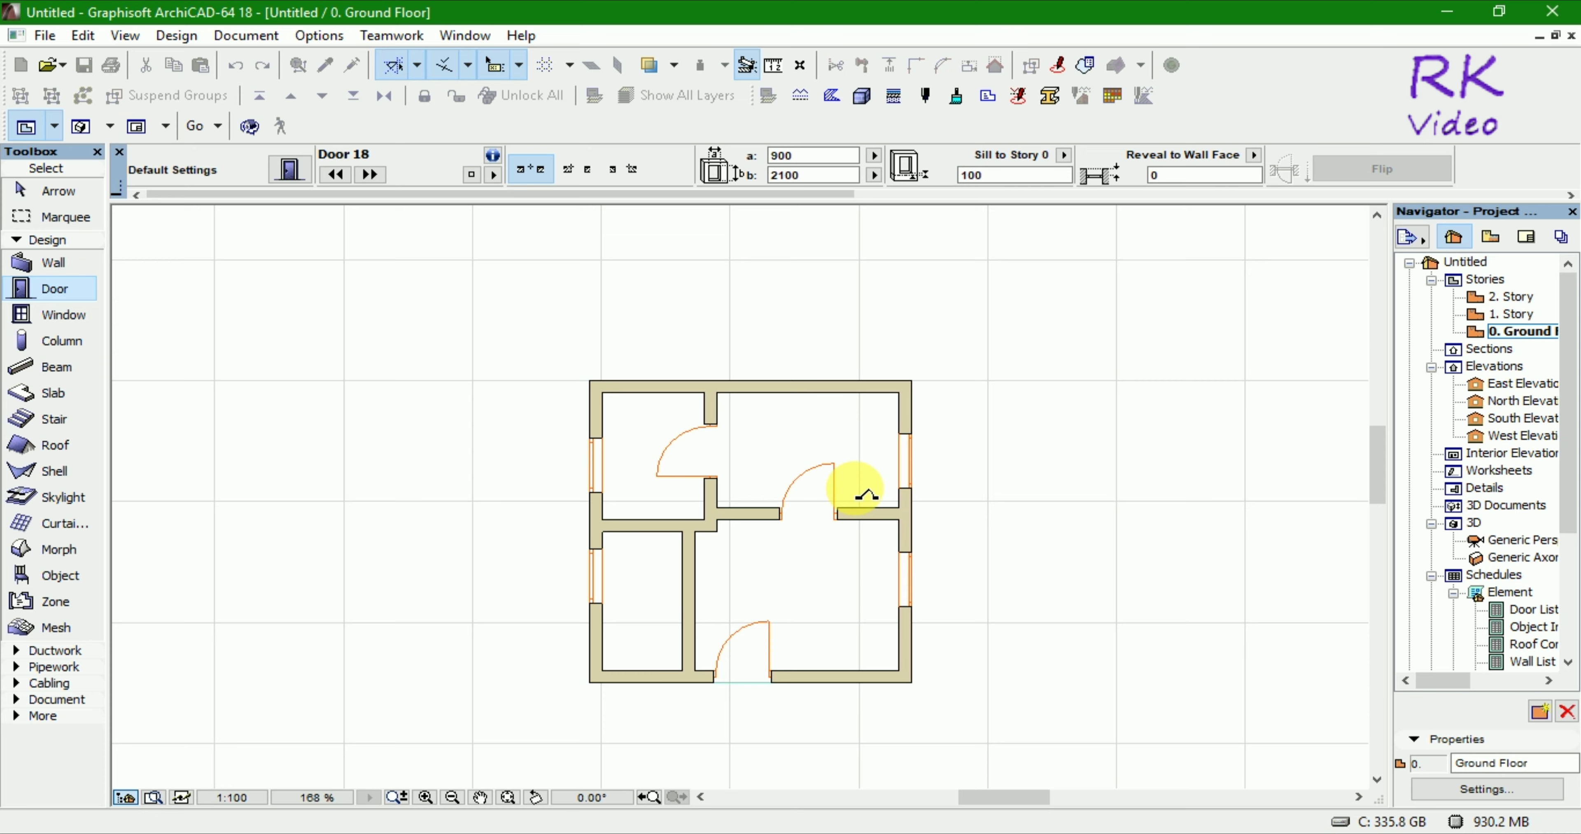
click(862, 492)
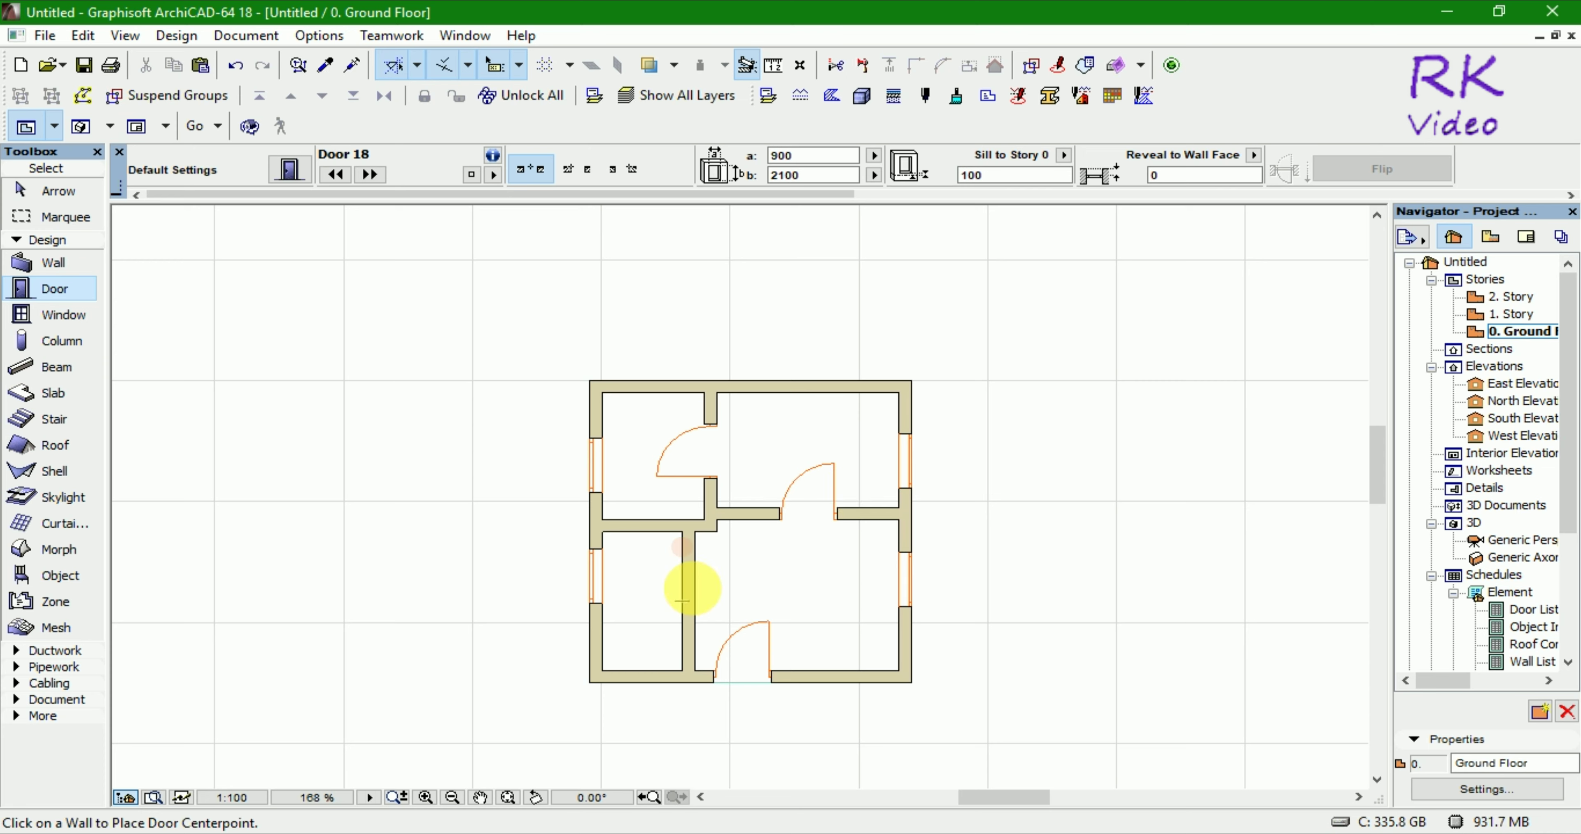
click(705, 580)
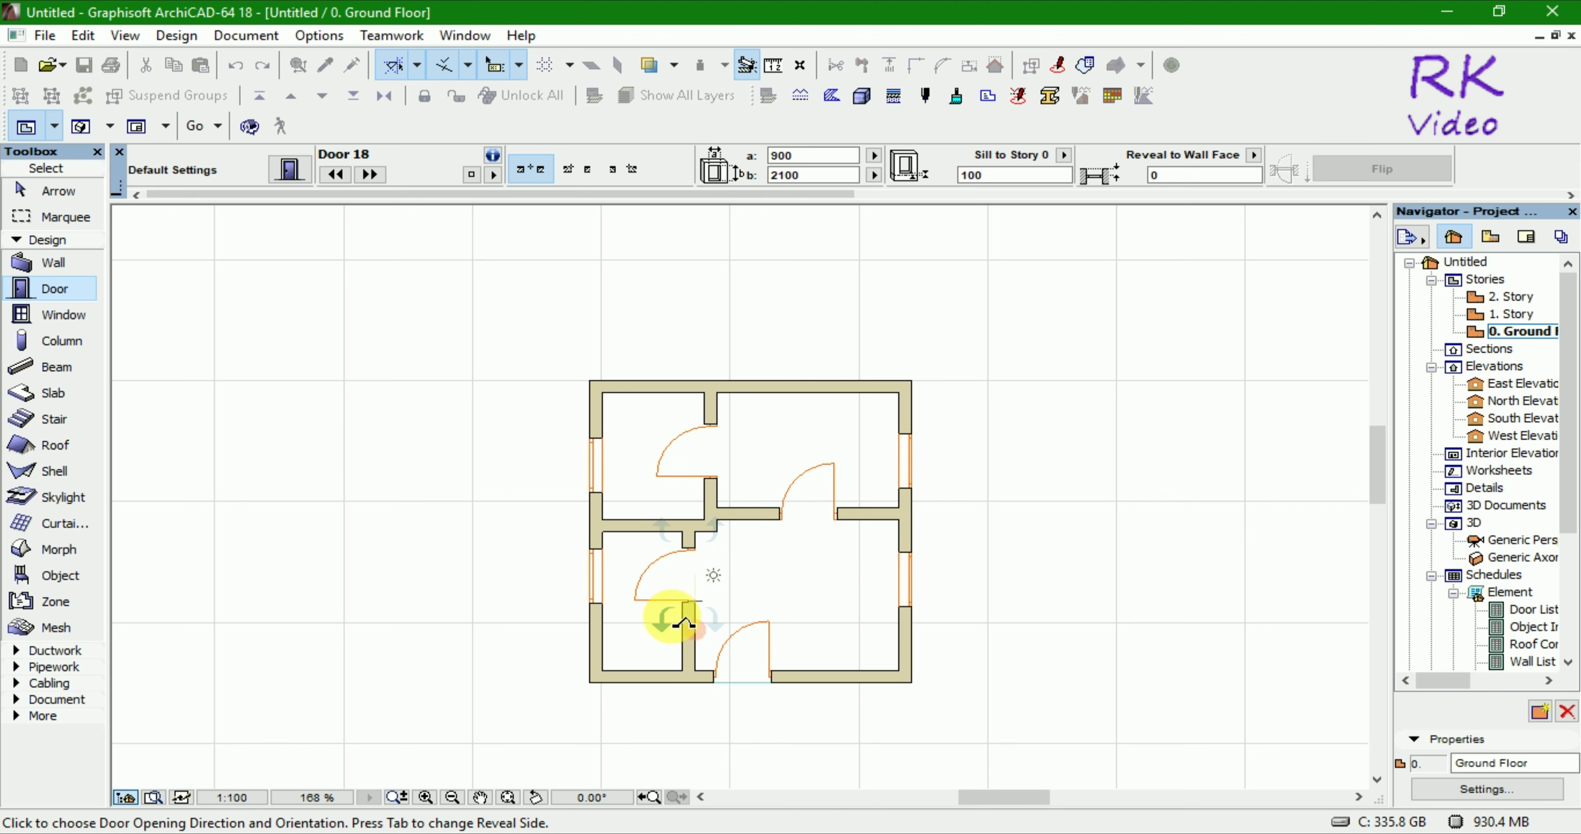
click(674, 630)
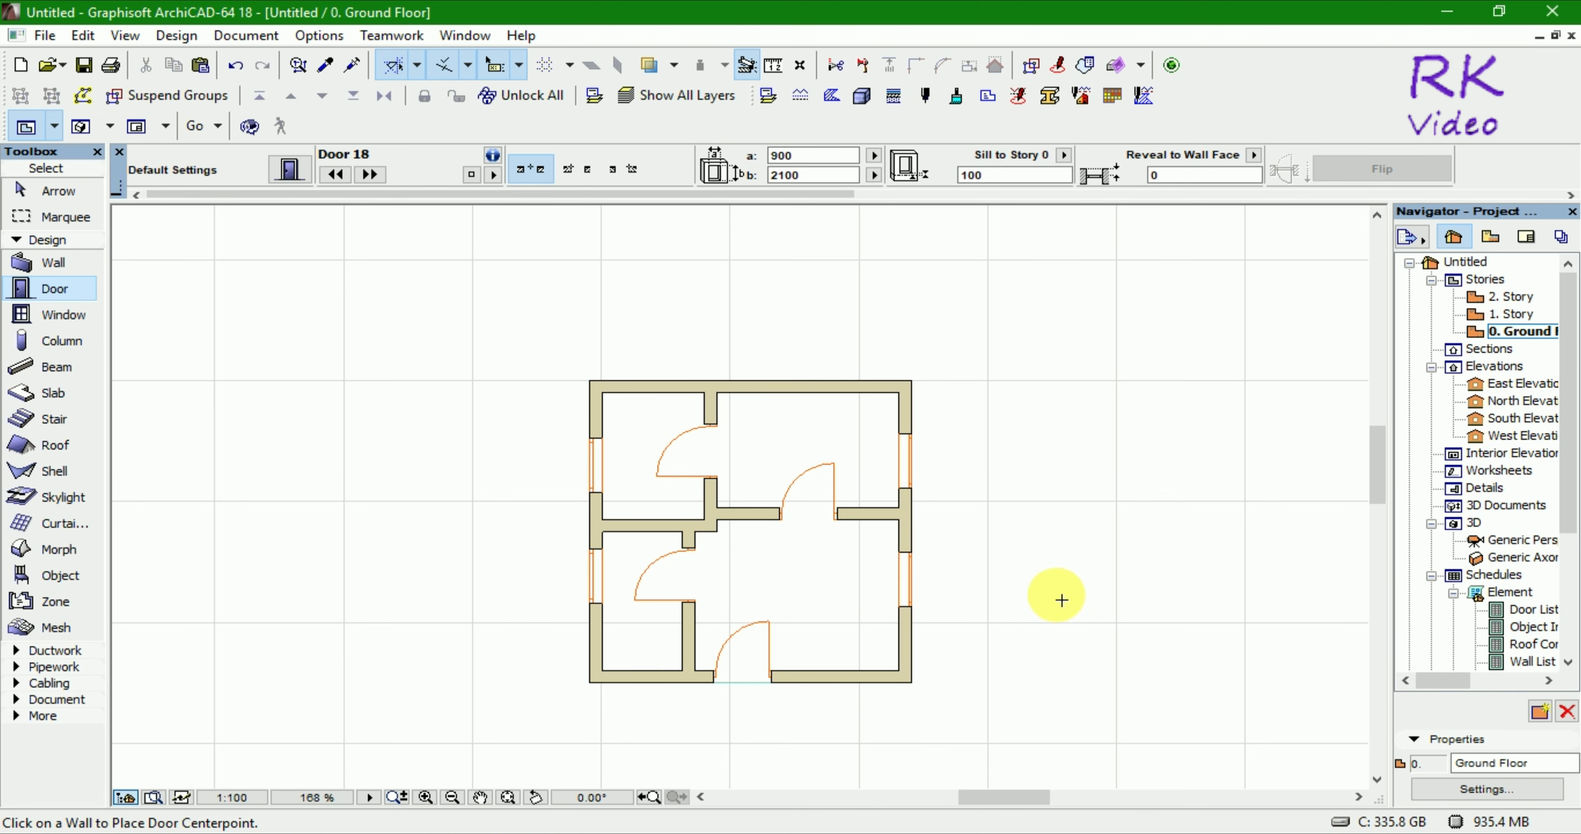
key(Escape)
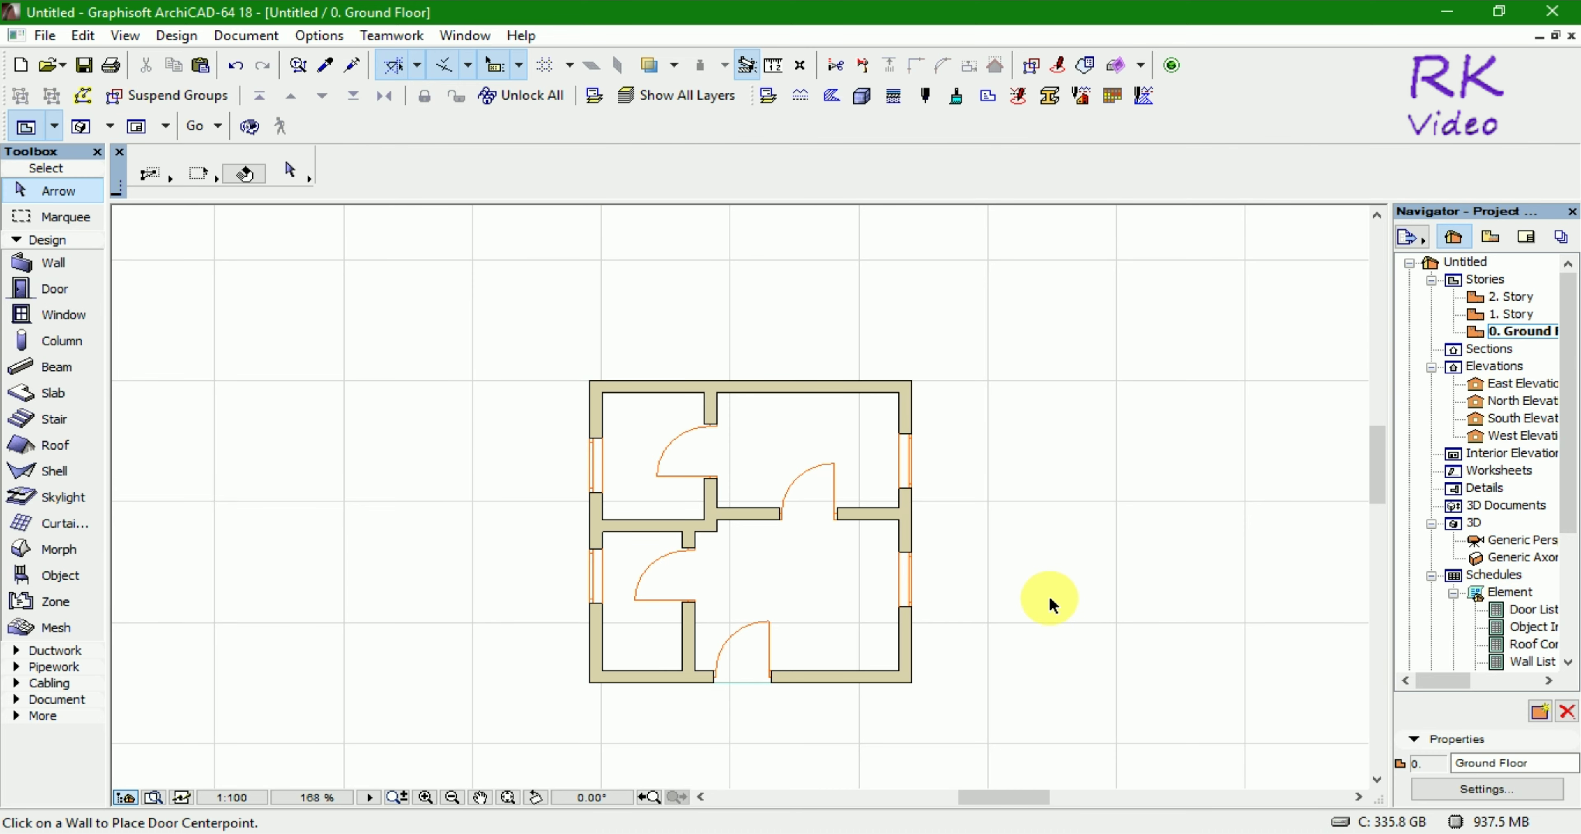
key(F3)
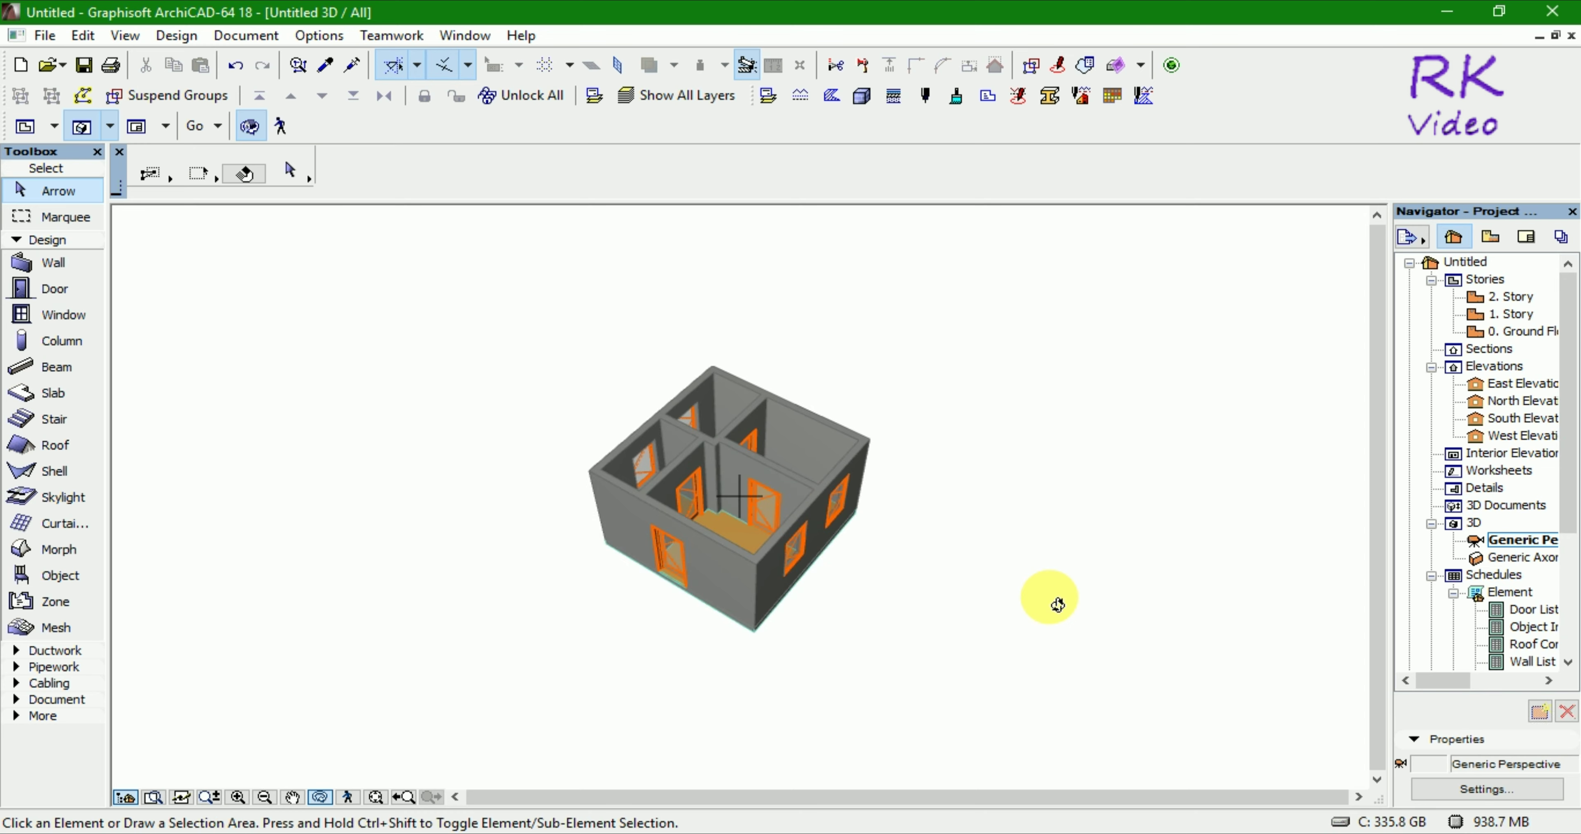
mouse_move(874, 631)
mouse_down()
mouse_move(635, 646)
mouse_move(800, 666)
mouse_move(910, 607)
mouse_move(677, 627)
mouse_move(744, 684)
mouse_move(836, 668)
mouse_move(857, 631)
mouse_move(793, 655)
mouse_up()
key(F2)
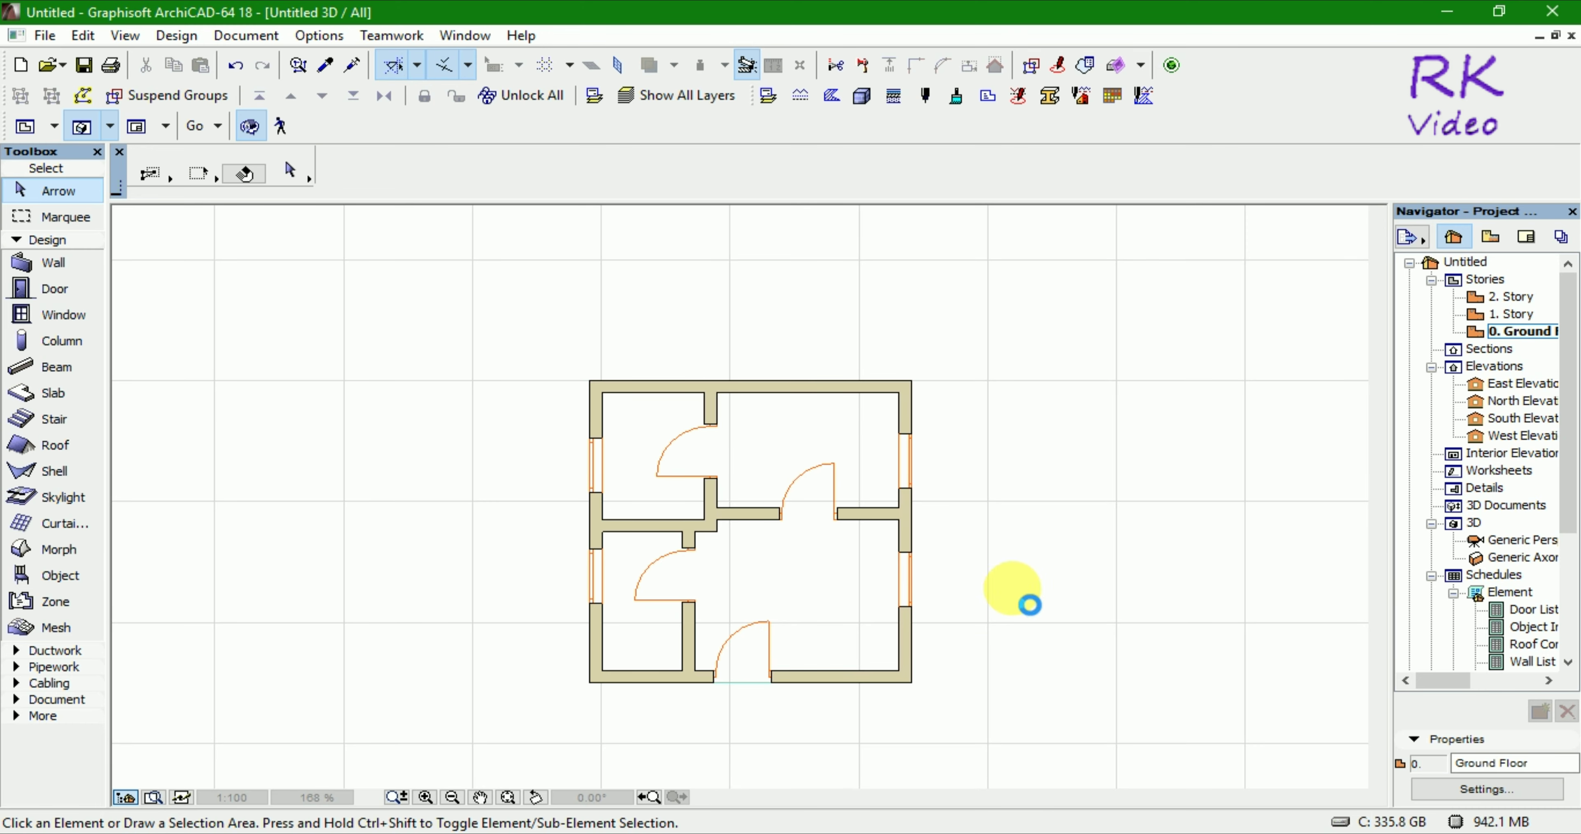
Place two windows in the top exterior wall, one over each upper room
click(62, 313)
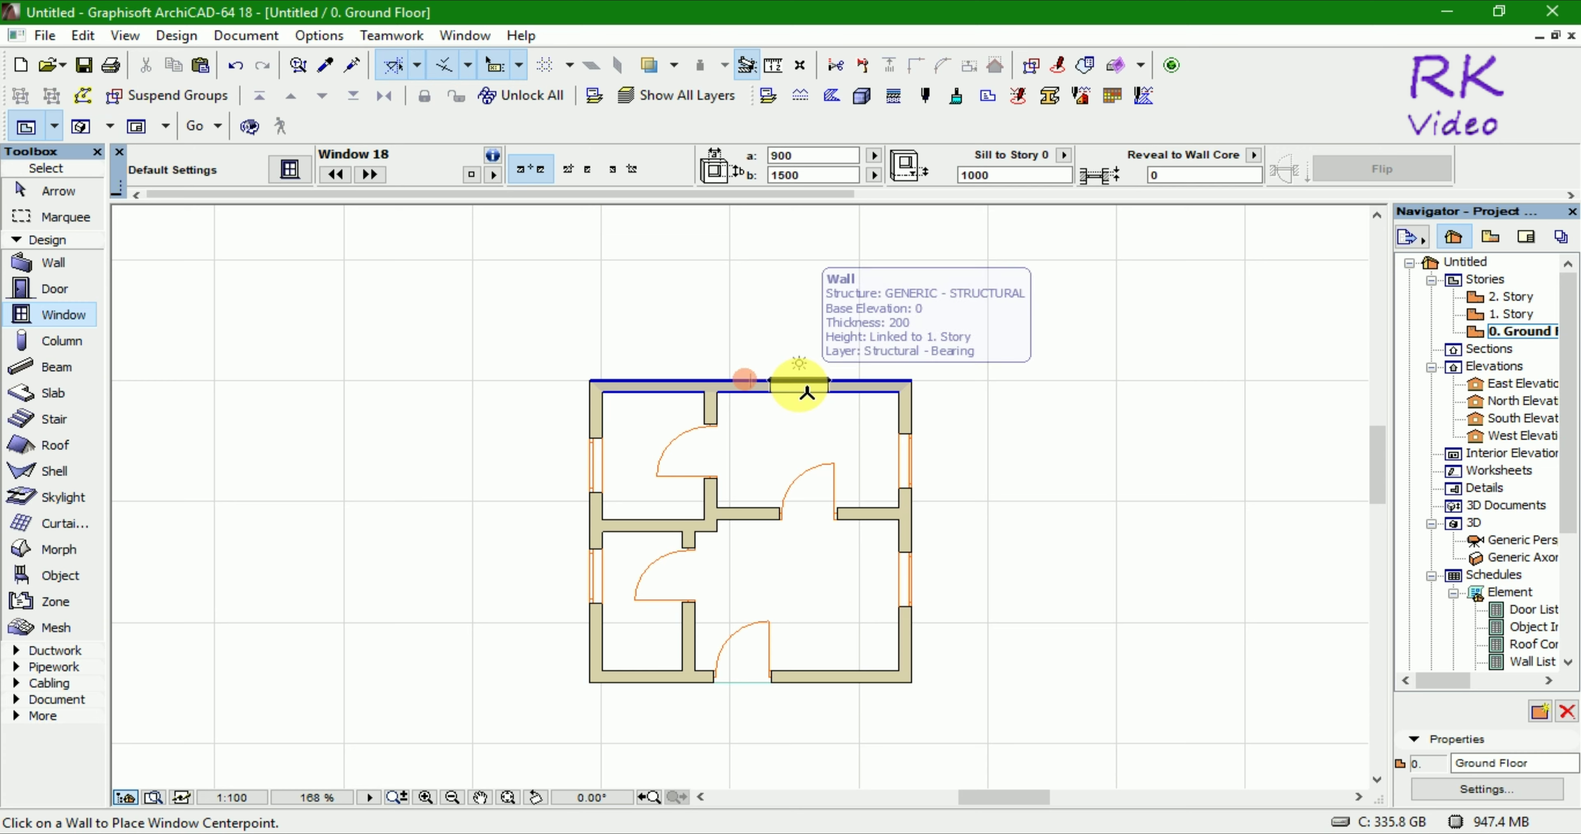
click(809, 391)
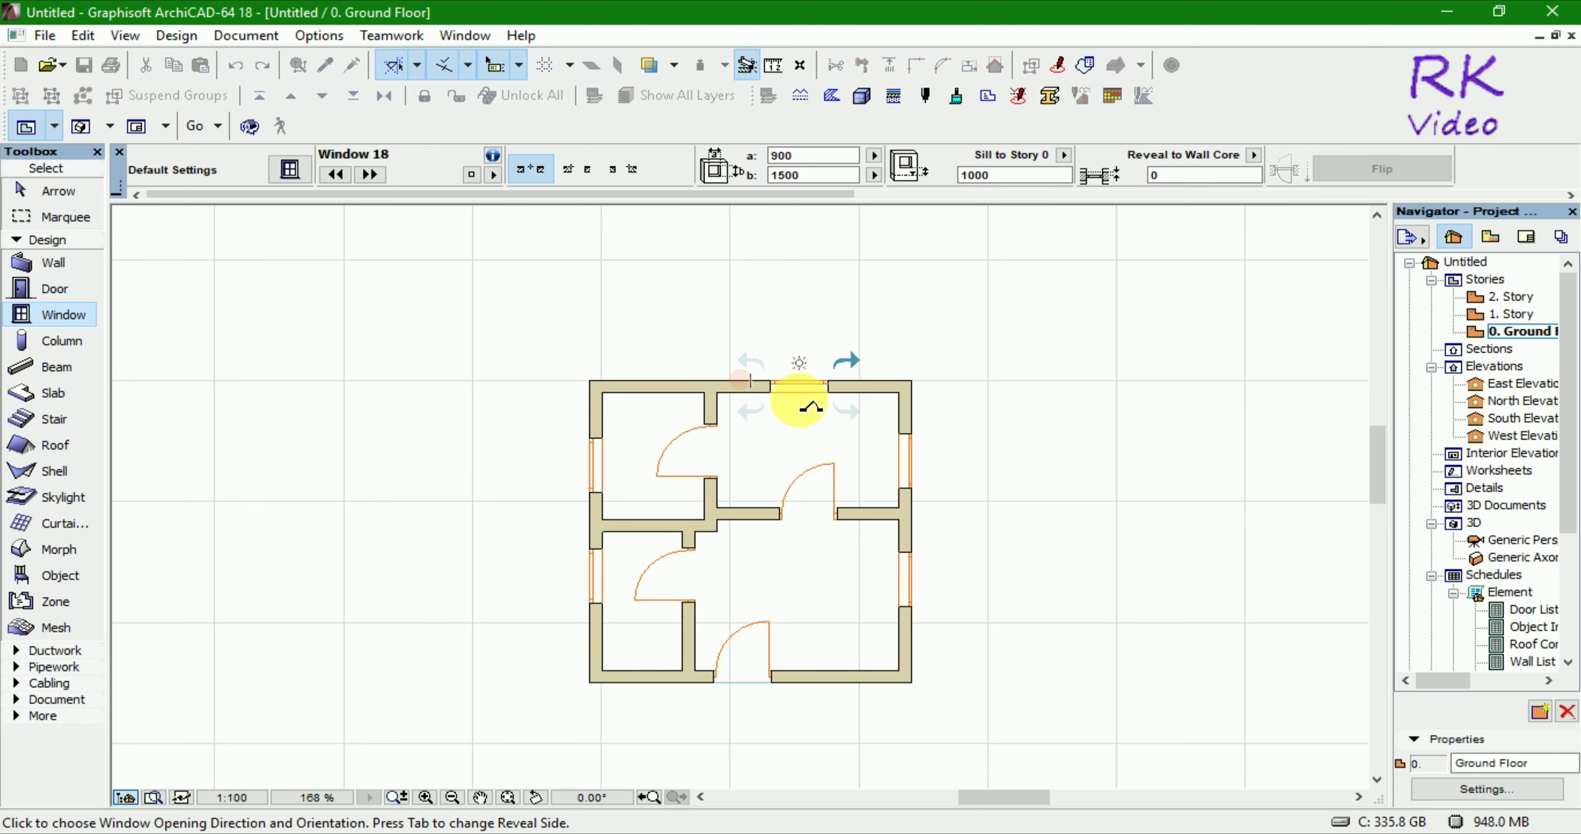
click(813, 410)
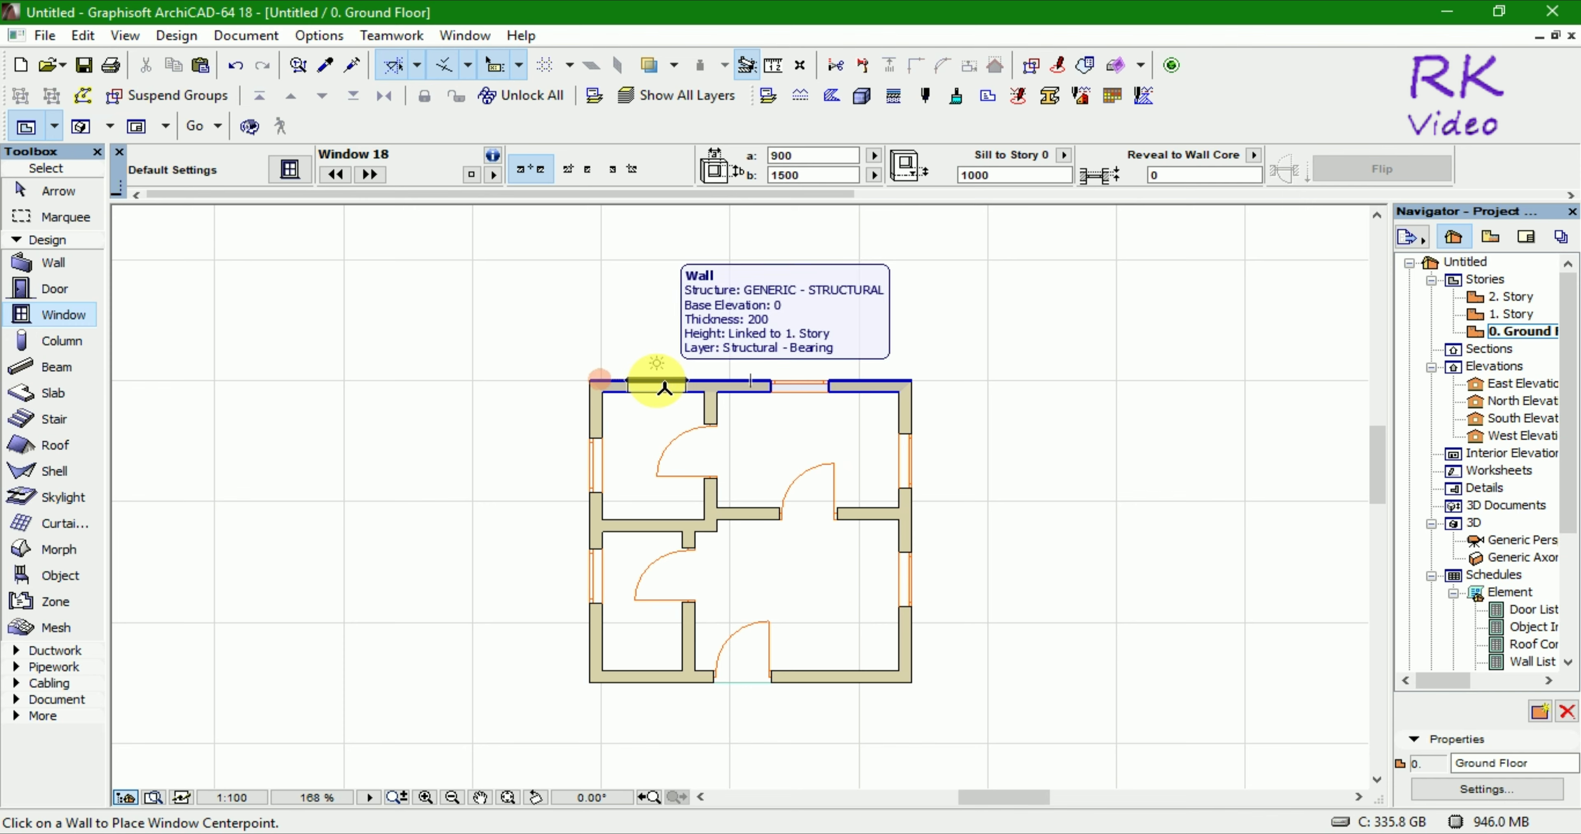
click(666, 387)
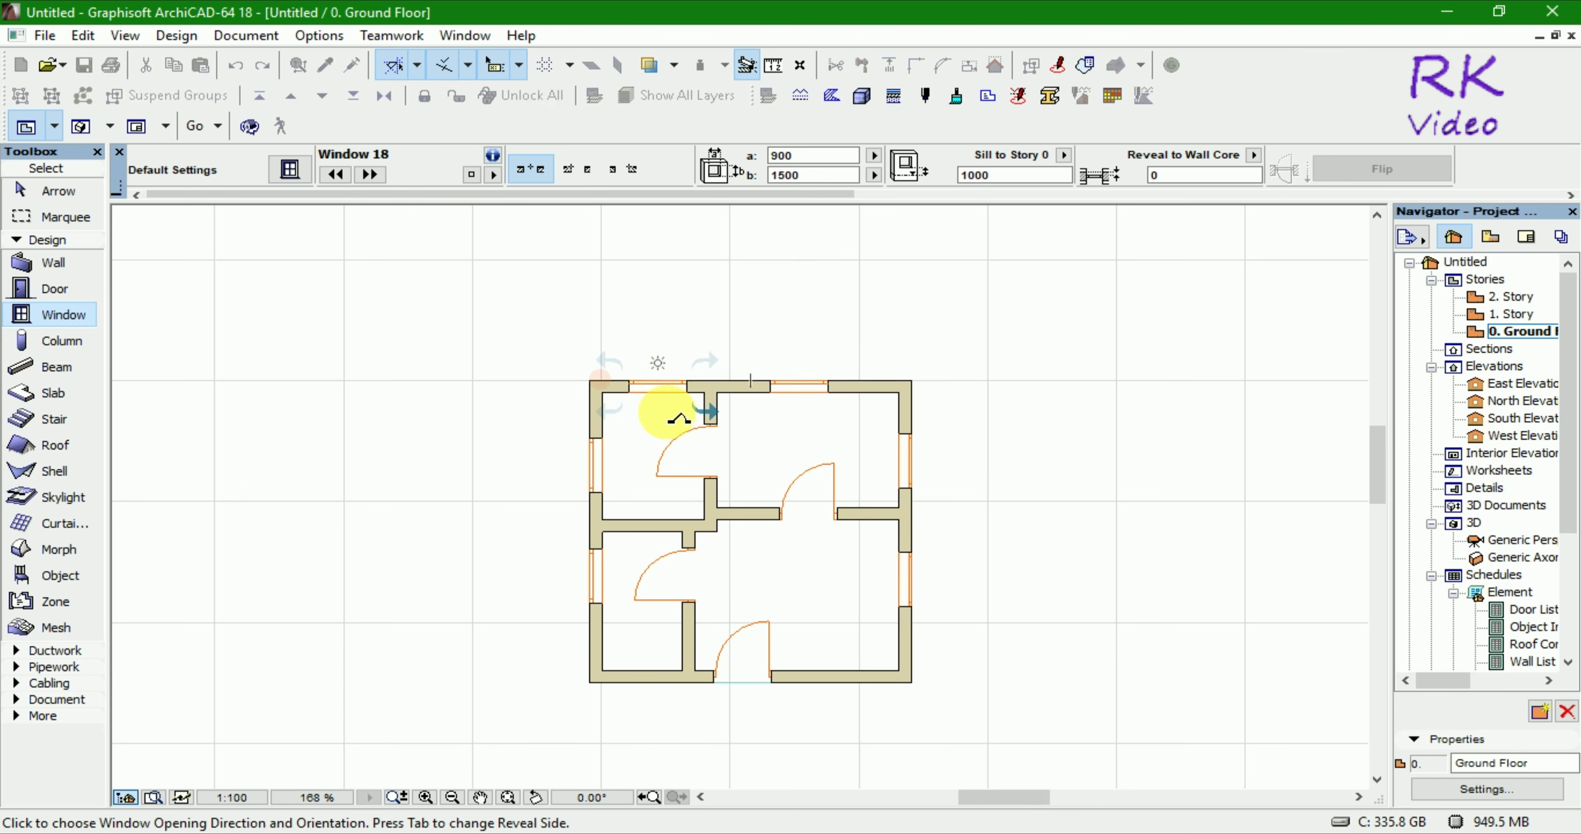
click(678, 419)
key(Escape)
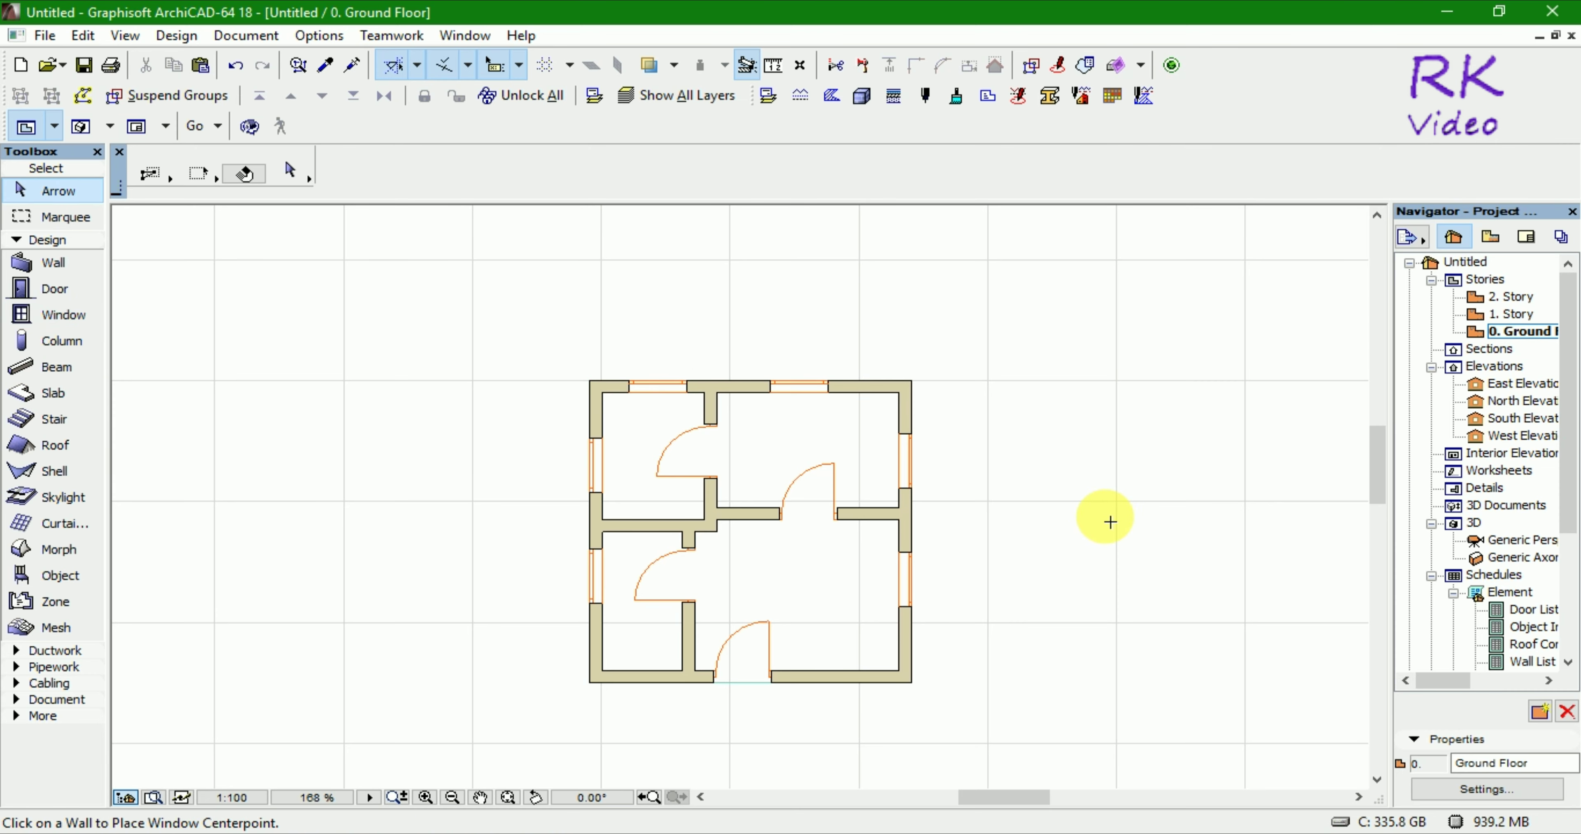
Draw a rectangular slab from the house's top-left corner to its bottom-right corner
click(53, 390)
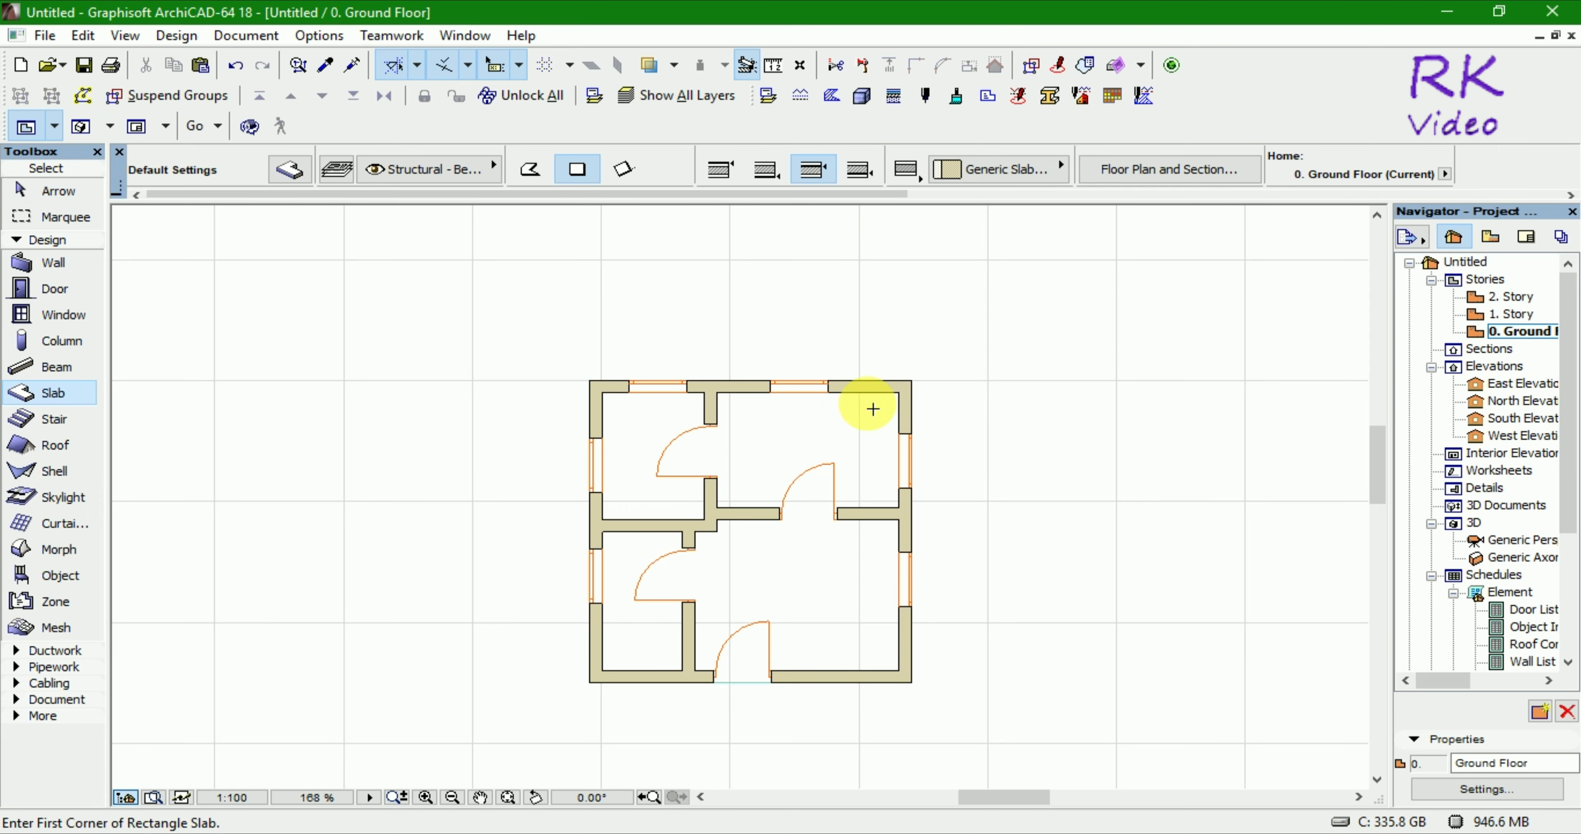
click(589, 381)
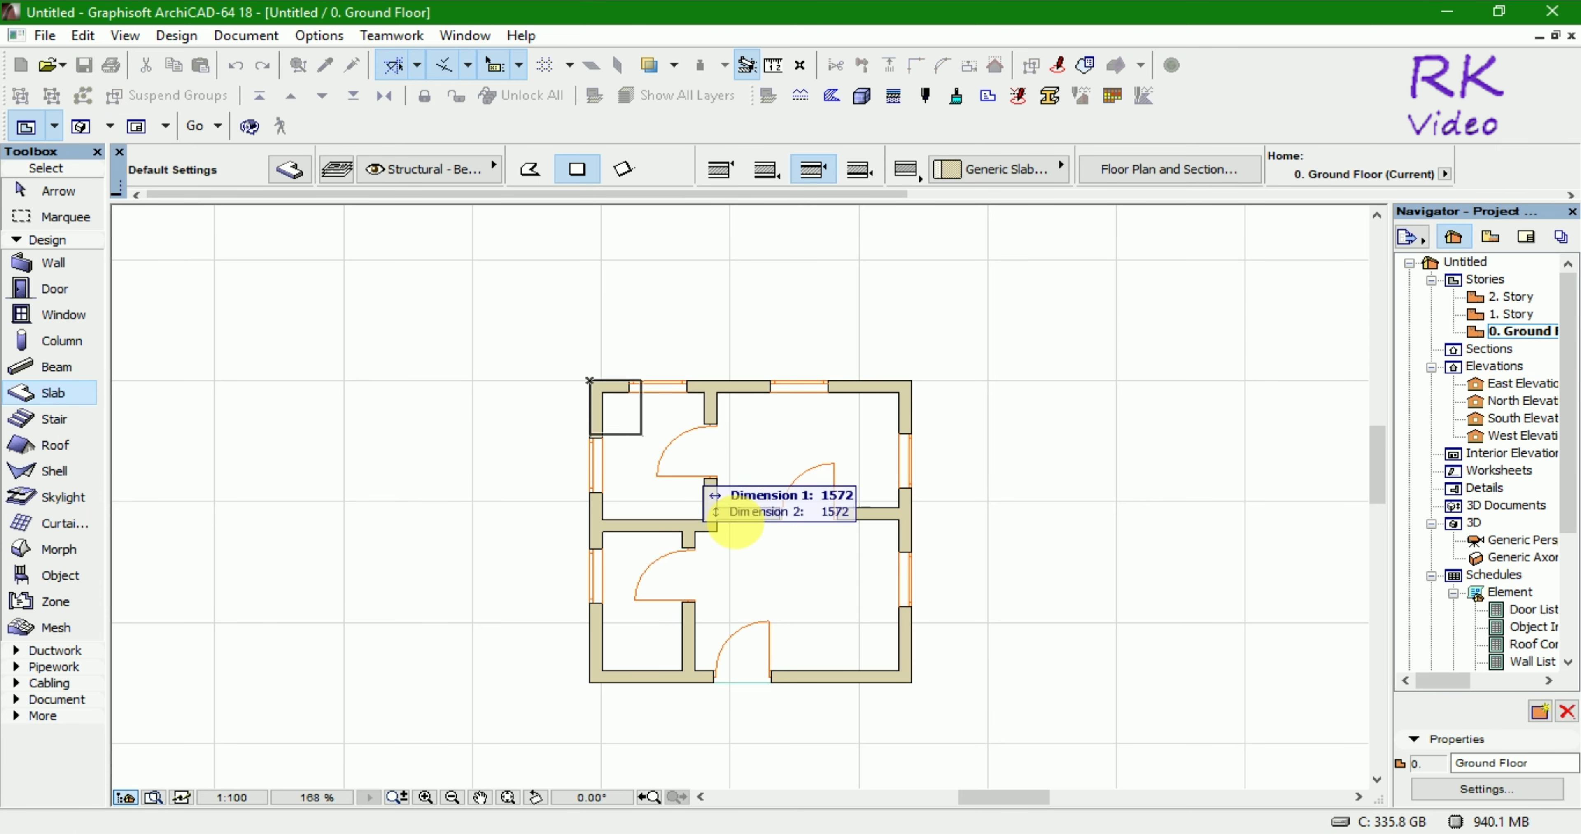
click(920, 692)
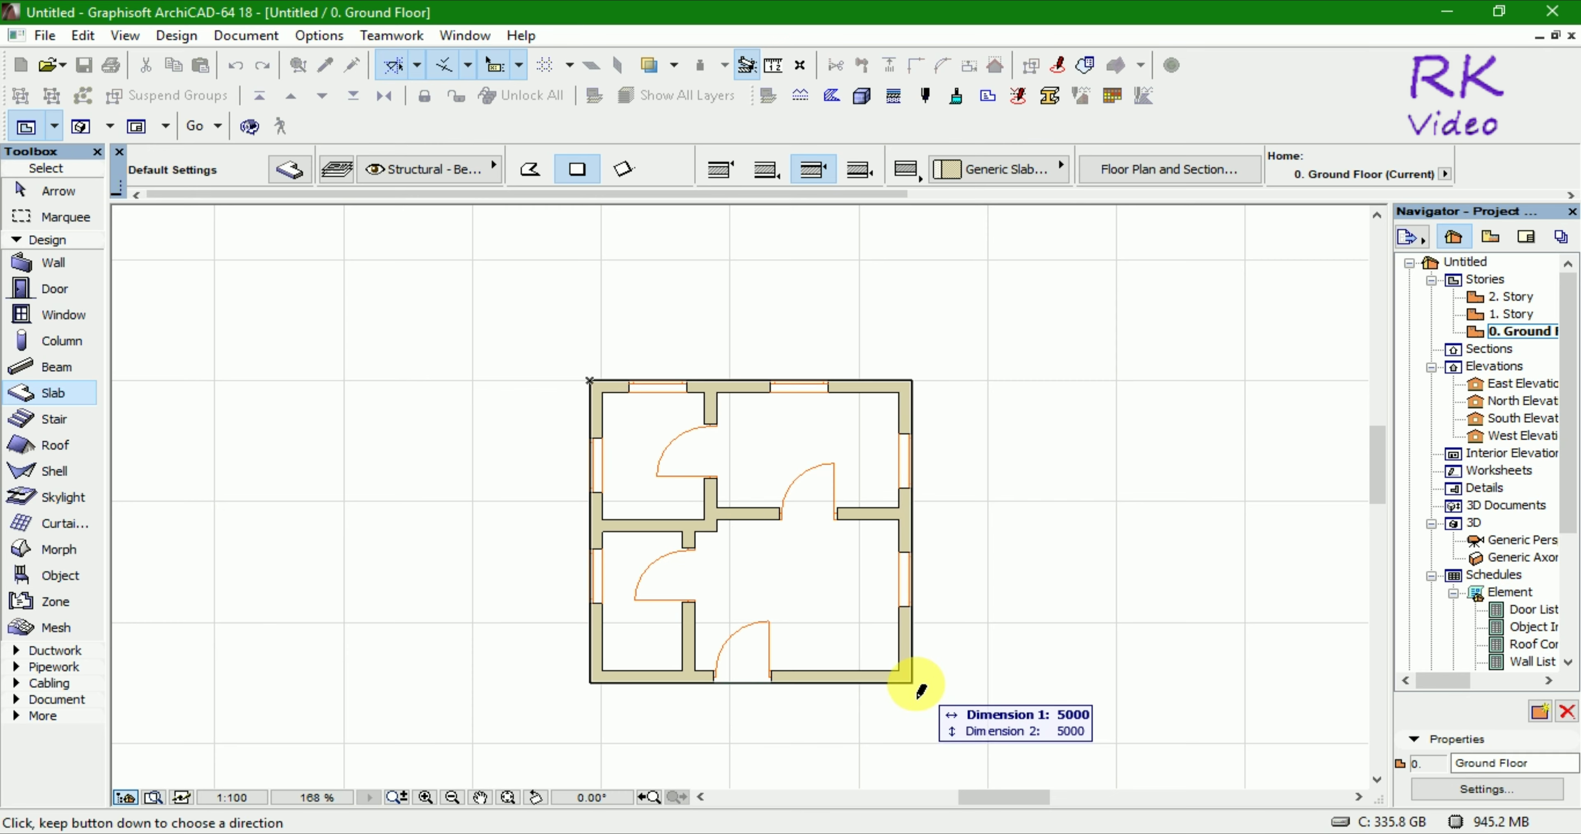
click(920, 692)
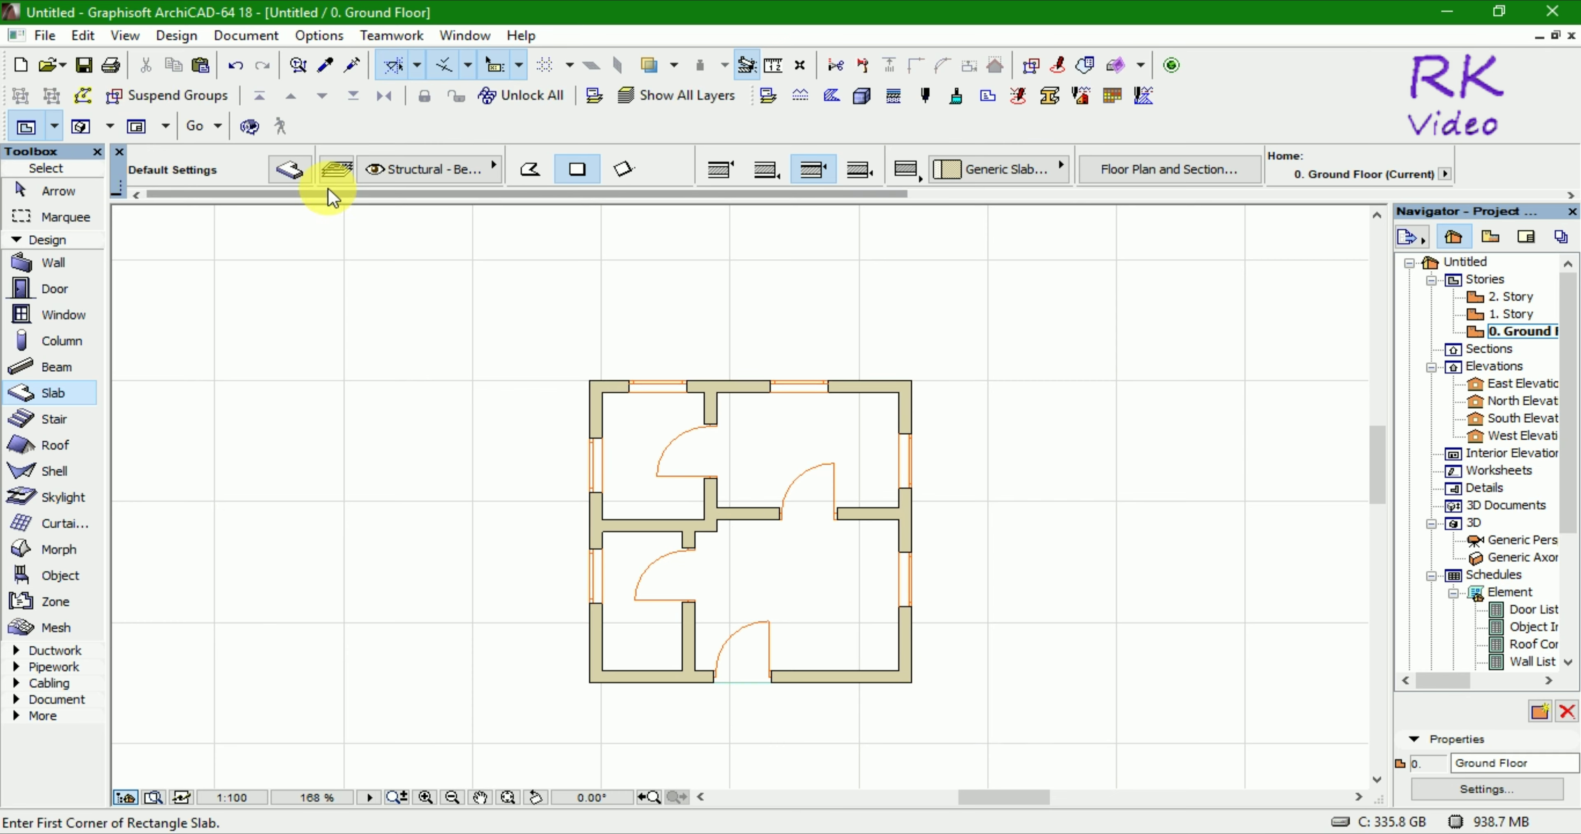
Switch the default slab structure to Basic Concrete - Structural
click(291, 172)
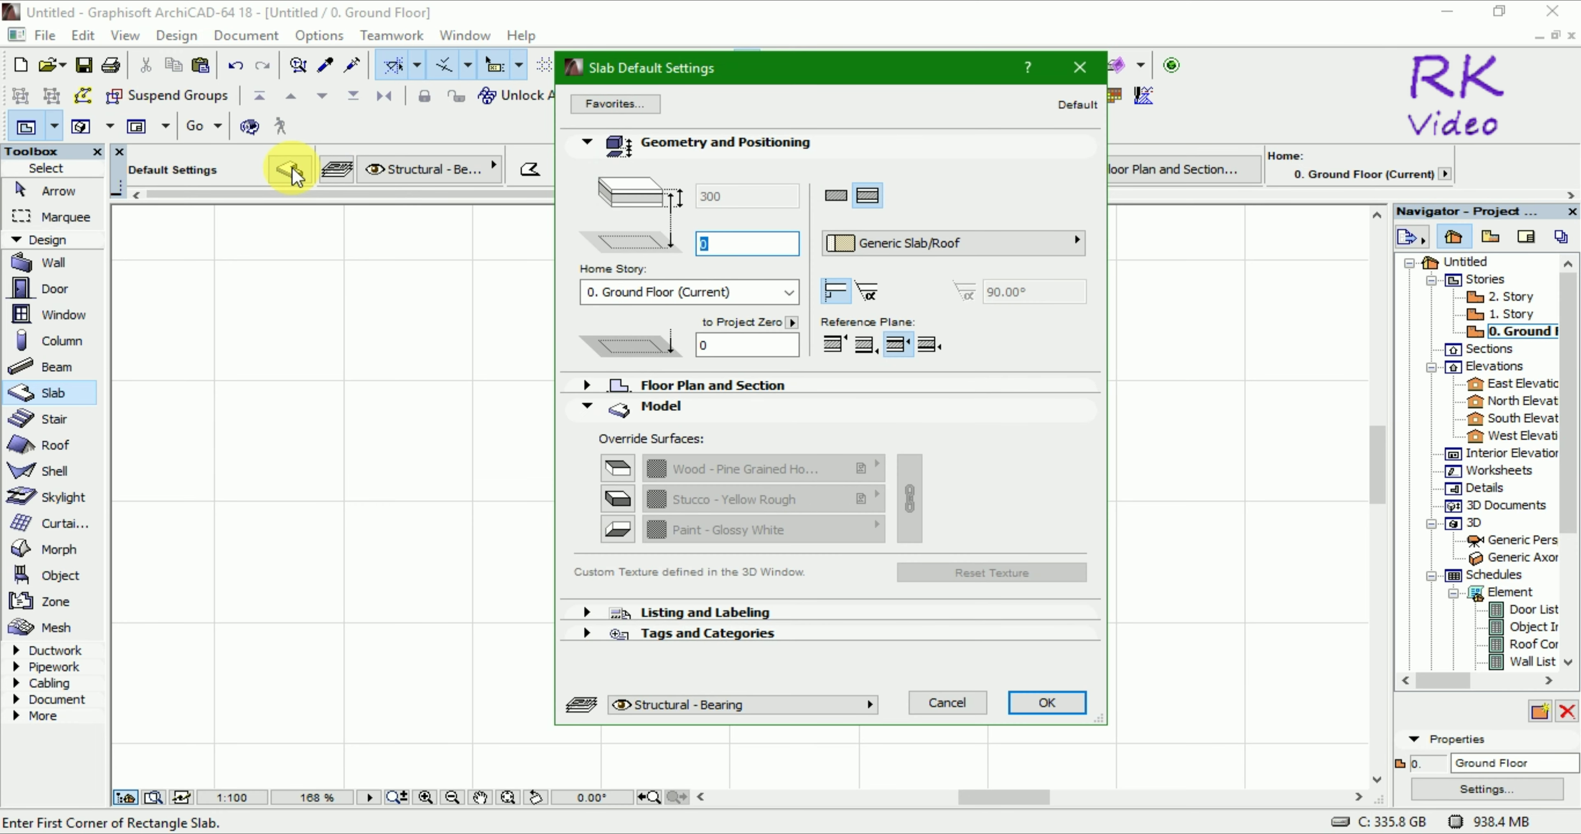
click(837, 196)
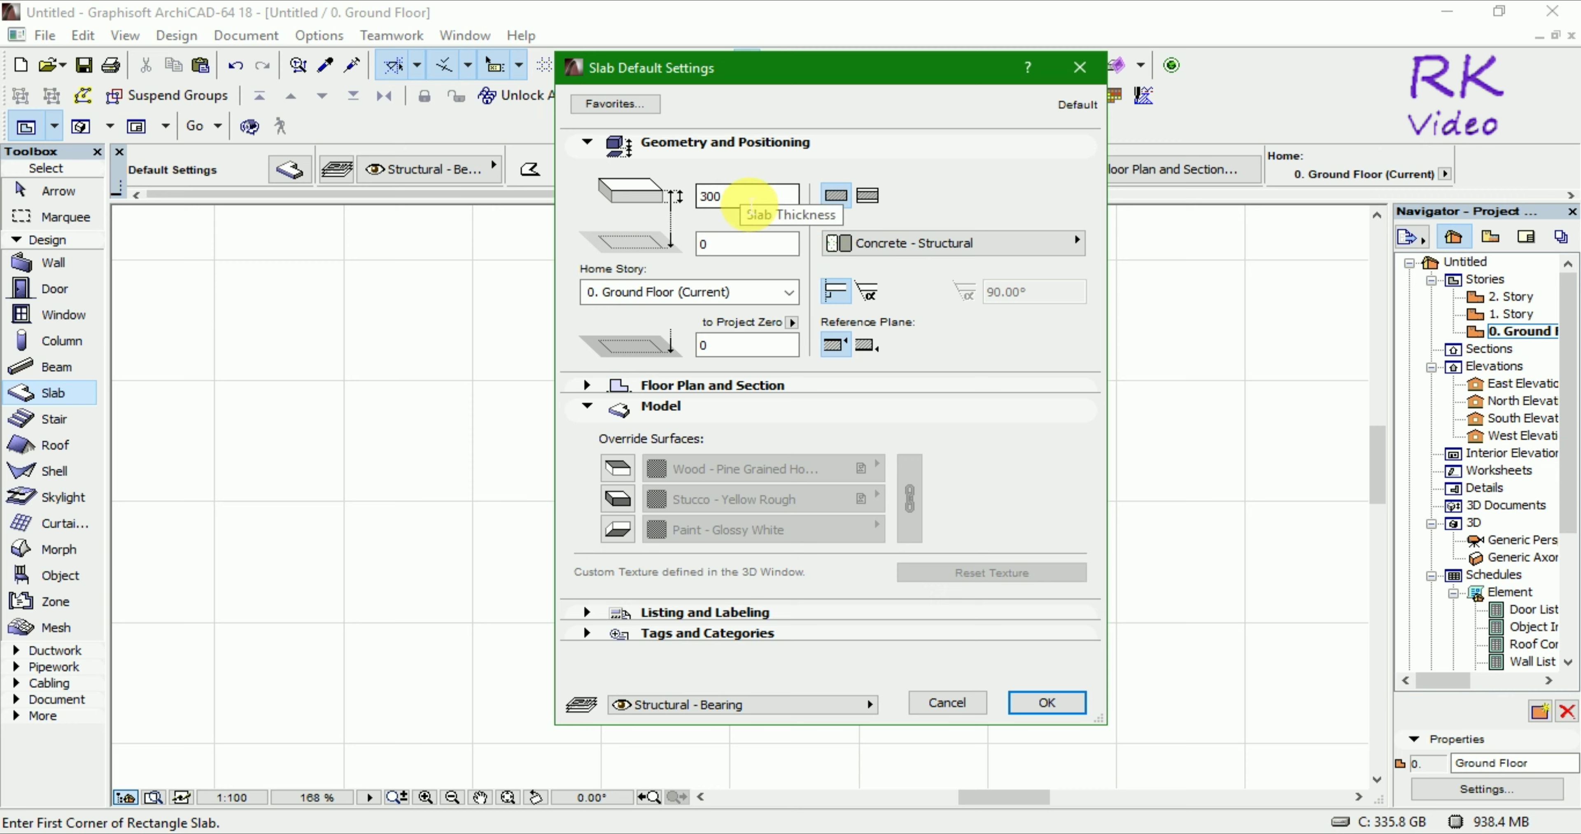
click(1078, 67)
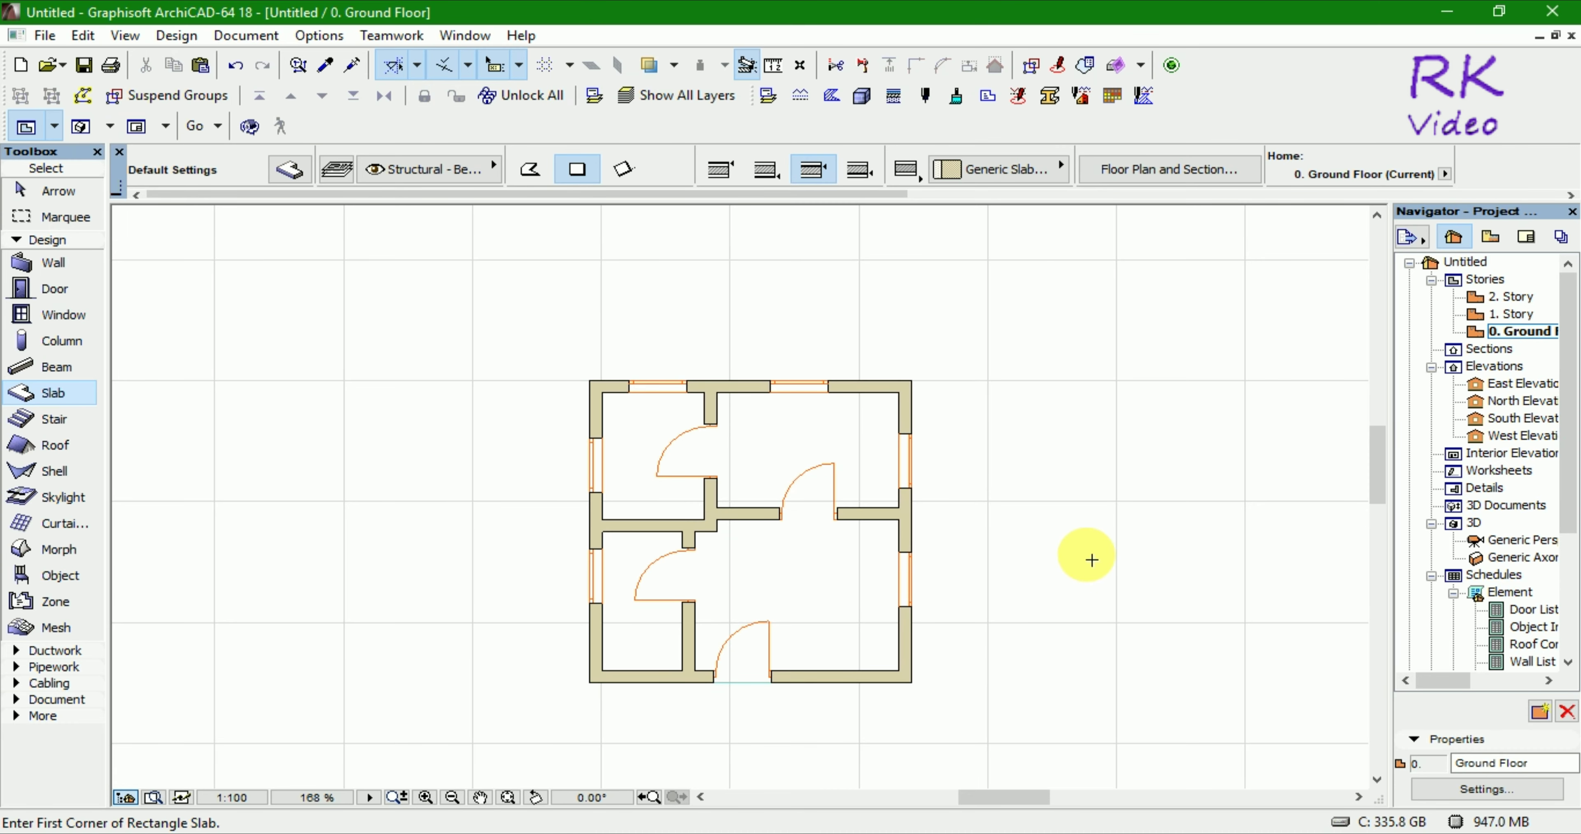
Switch to the 3D window, orbit to a front perspective, and select the floor slab
key(F3)
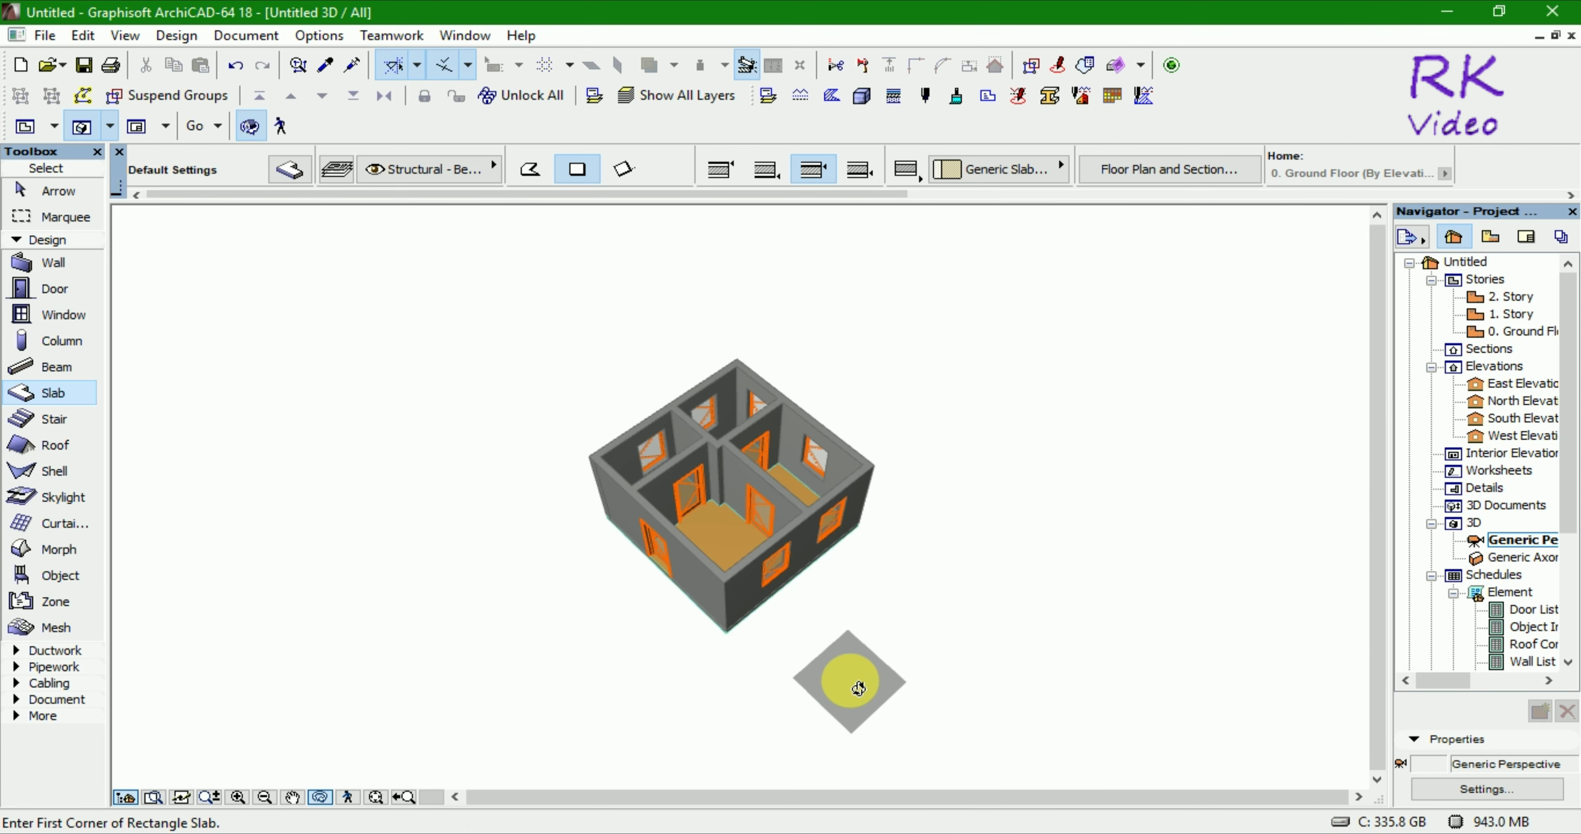
mouse_move(797, 702)
mouse_down()
mouse_move(1001, 579)
mouse_move(777, 528)
mouse_up()
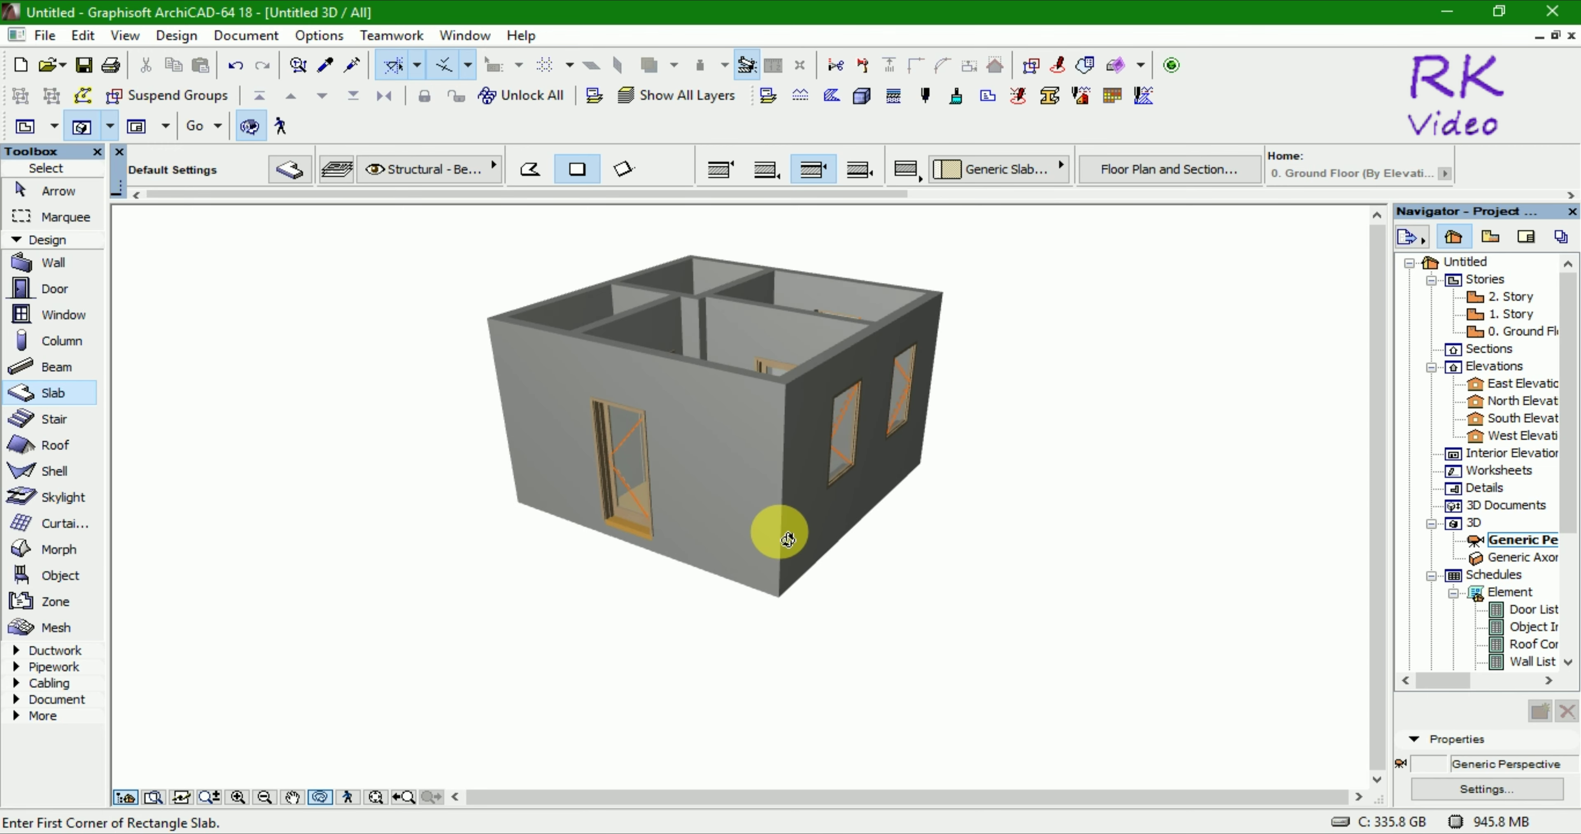
key(Escape)
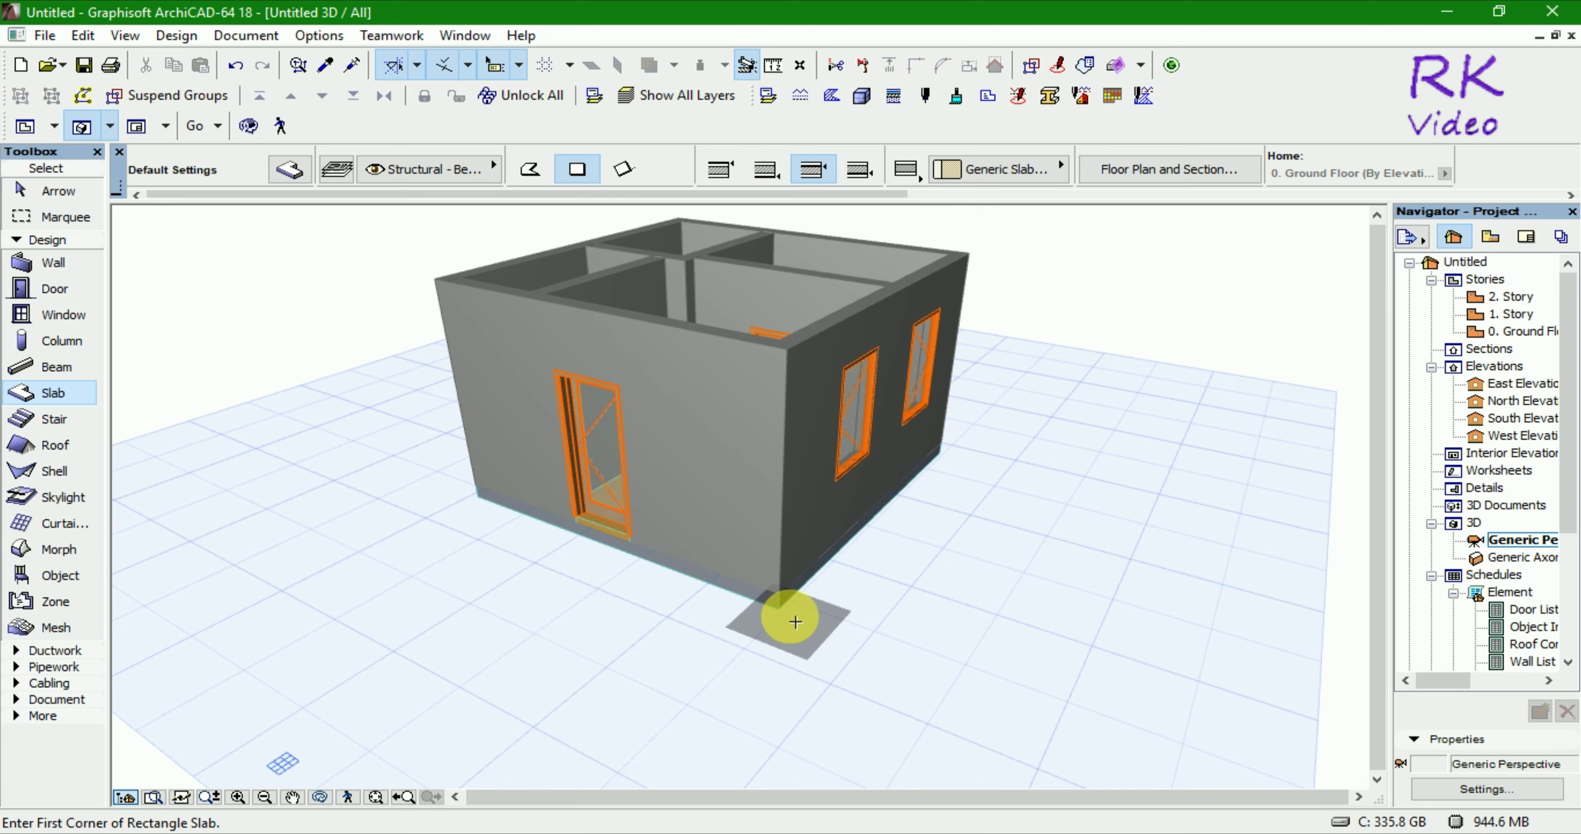
click(778, 604)
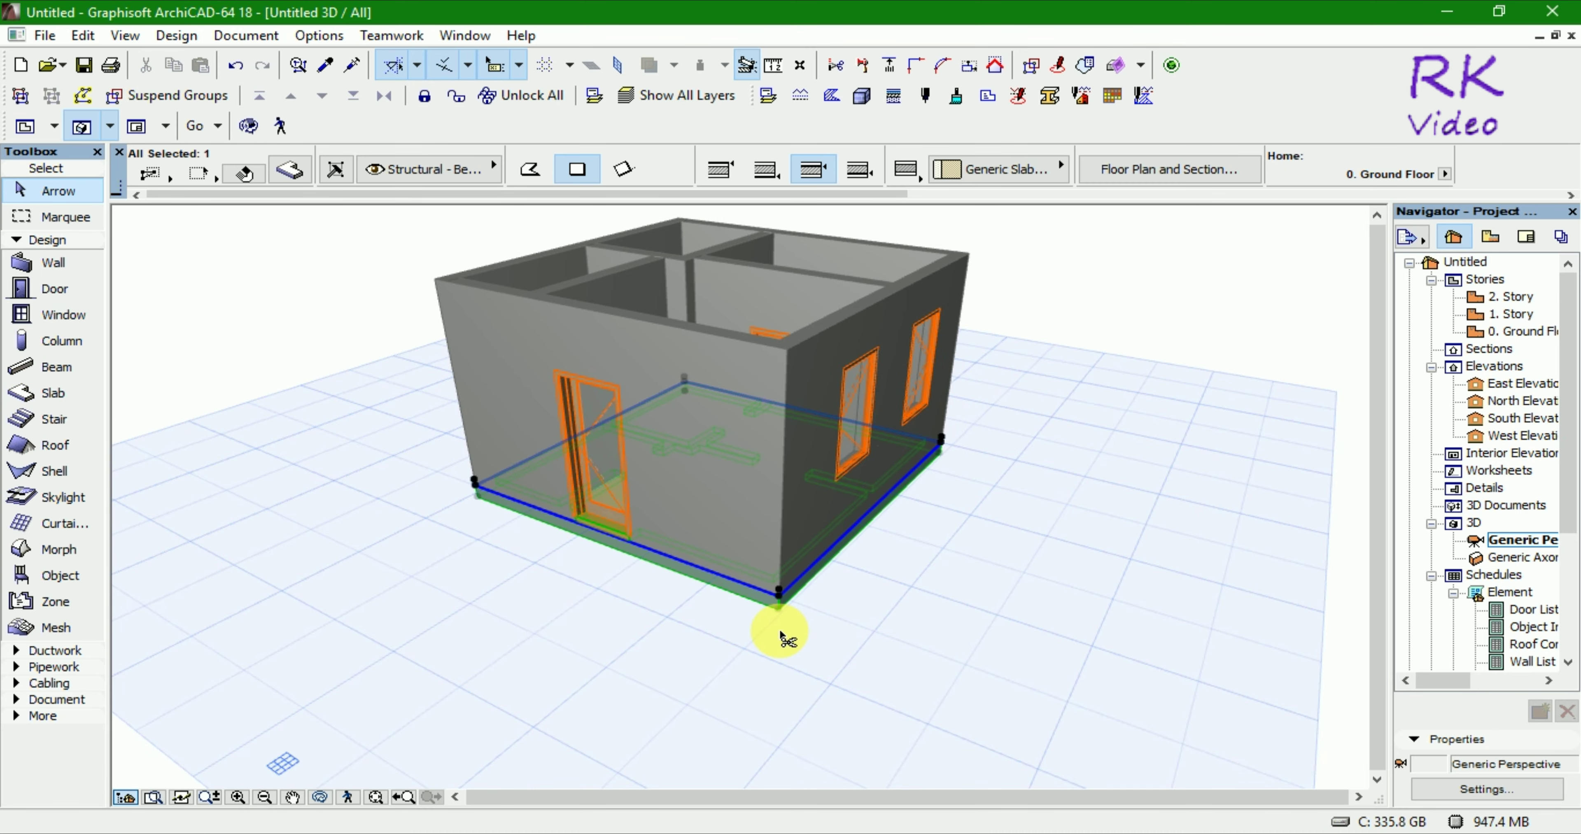
Move the selected slab from its corner up to the top of the walls
click(780, 601)
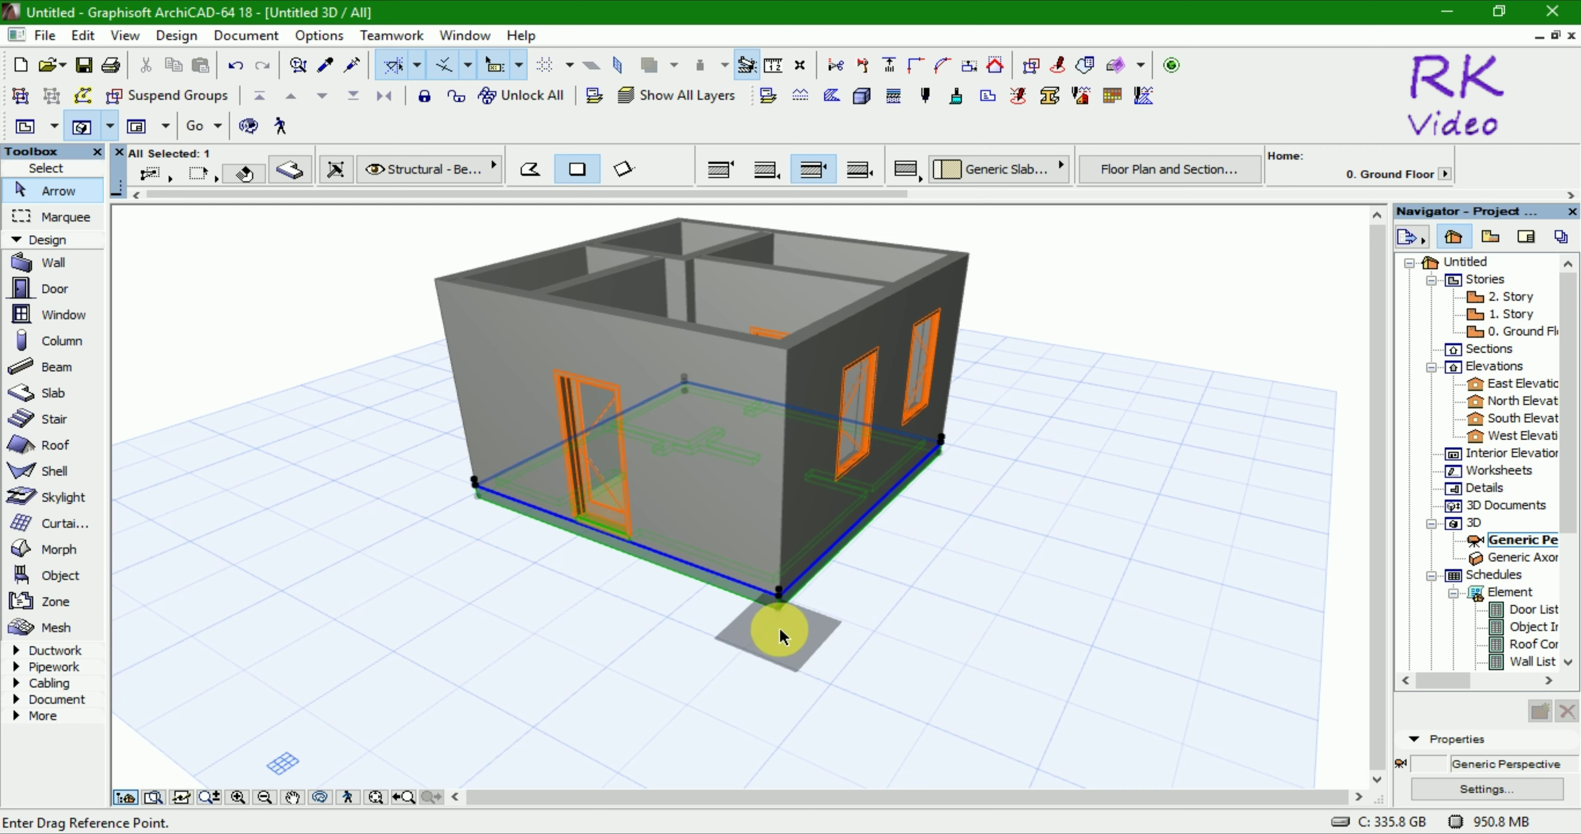
click(781, 595)
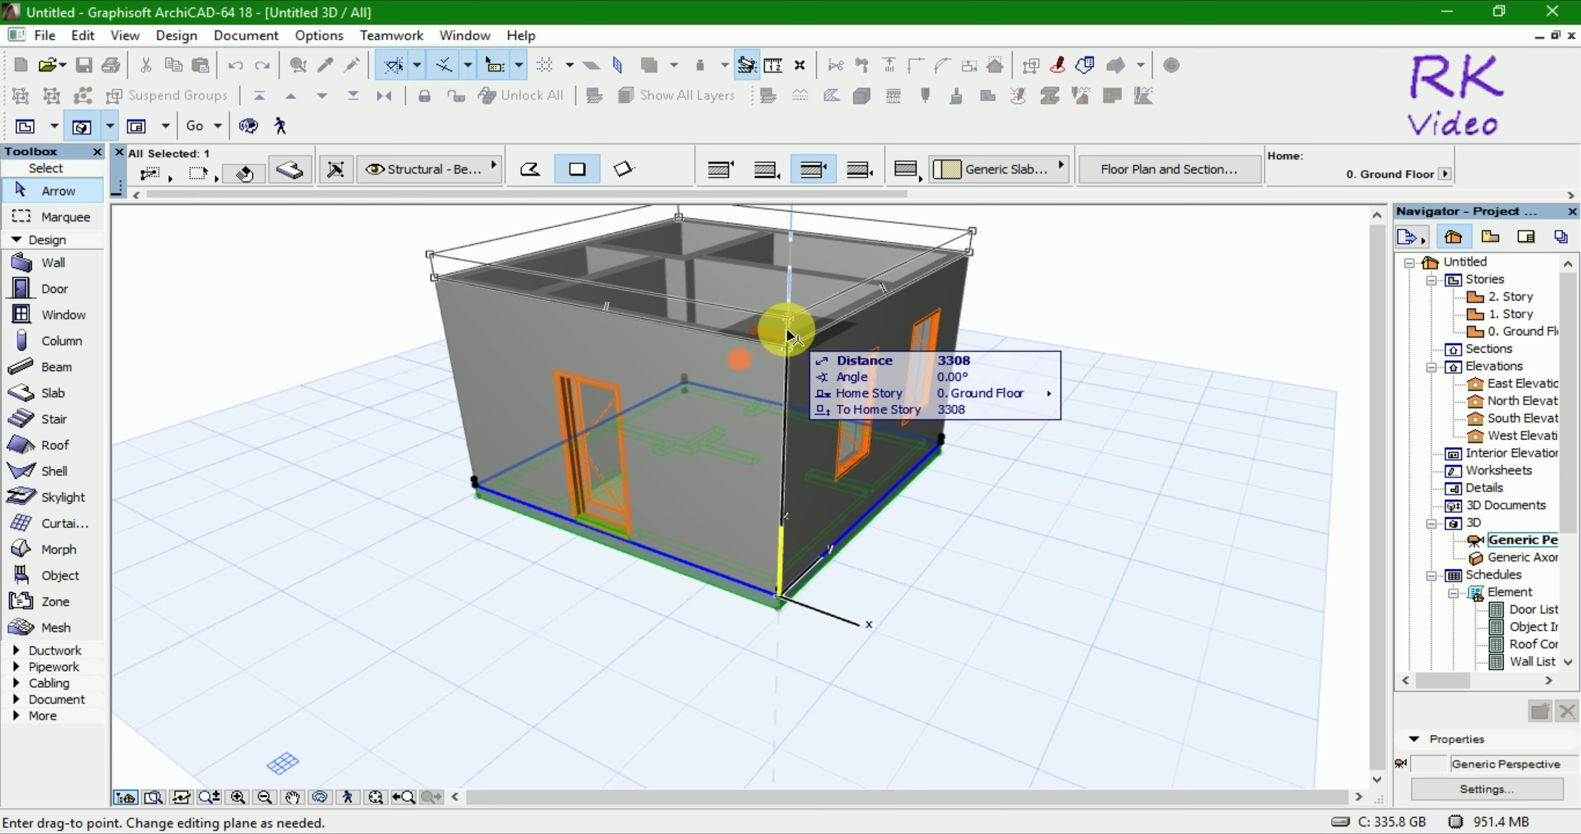
click(789, 363)
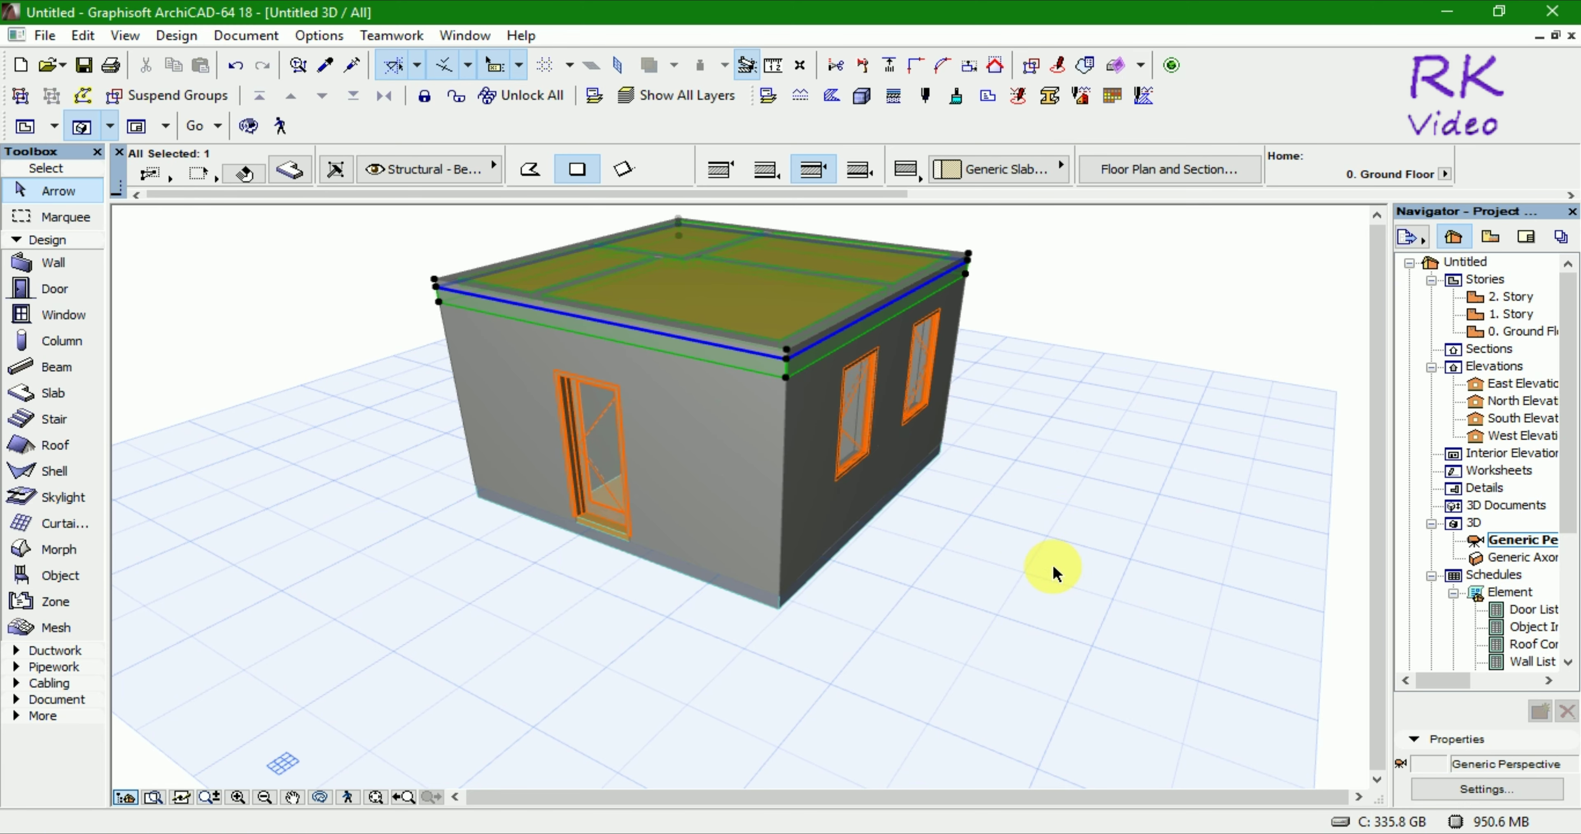
Orbit and zoom to view the raised slab from above beside a windowed wall
key(o)
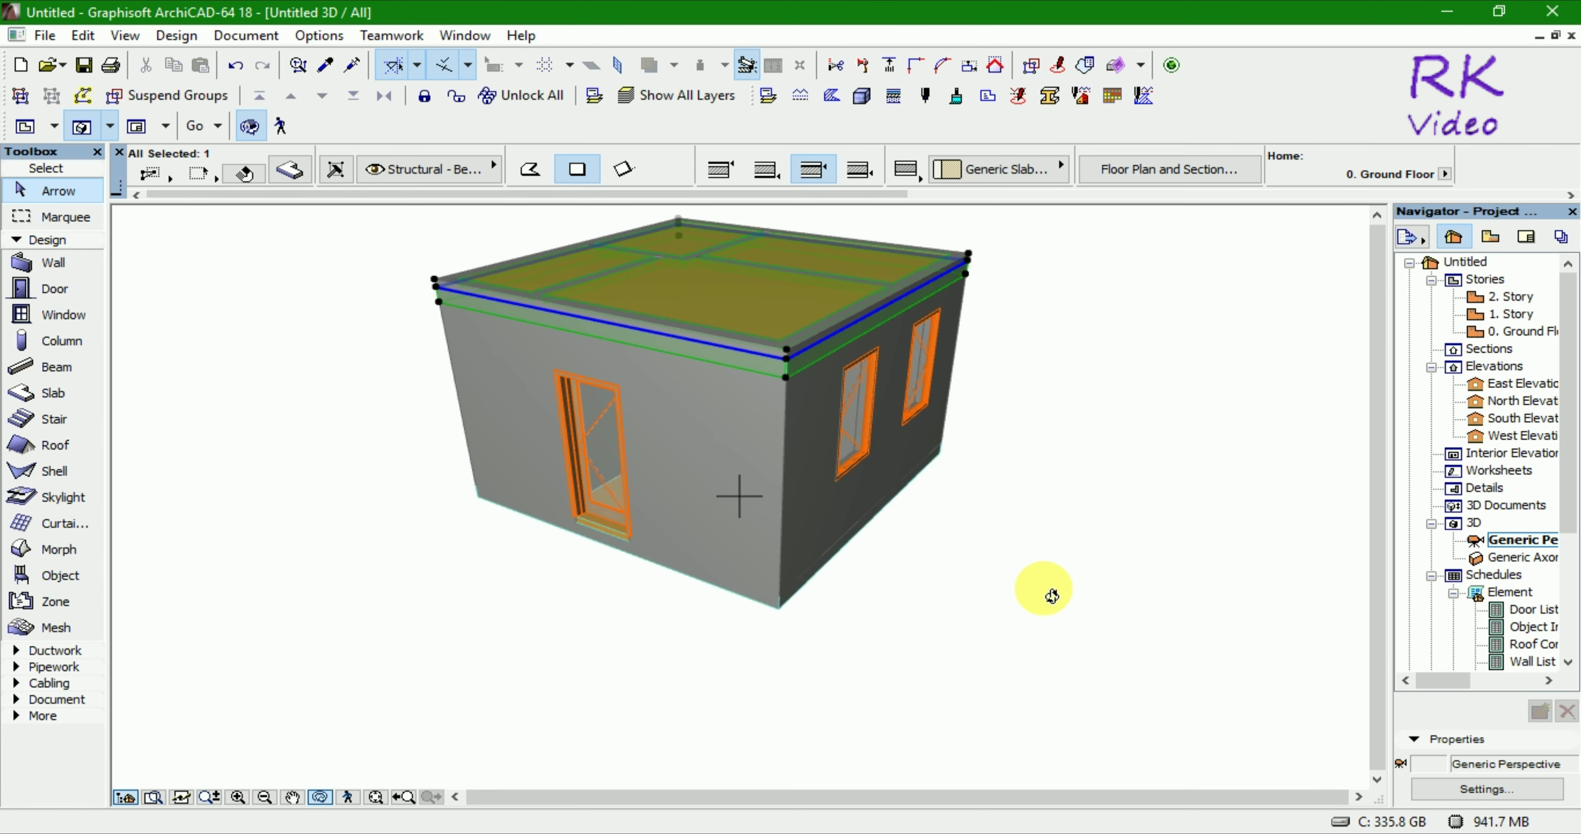
drag(1051, 596, 1048, 399)
mouse_move(1094, 575)
mouse_down()
mouse_move(1132, 467)
mouse_move(1059, 596)
mouse_move(868, 719)
mouse_move(1016, 480)
mouse_move(1104, 557)
mouse_move(1077, 465)
mouse_up()
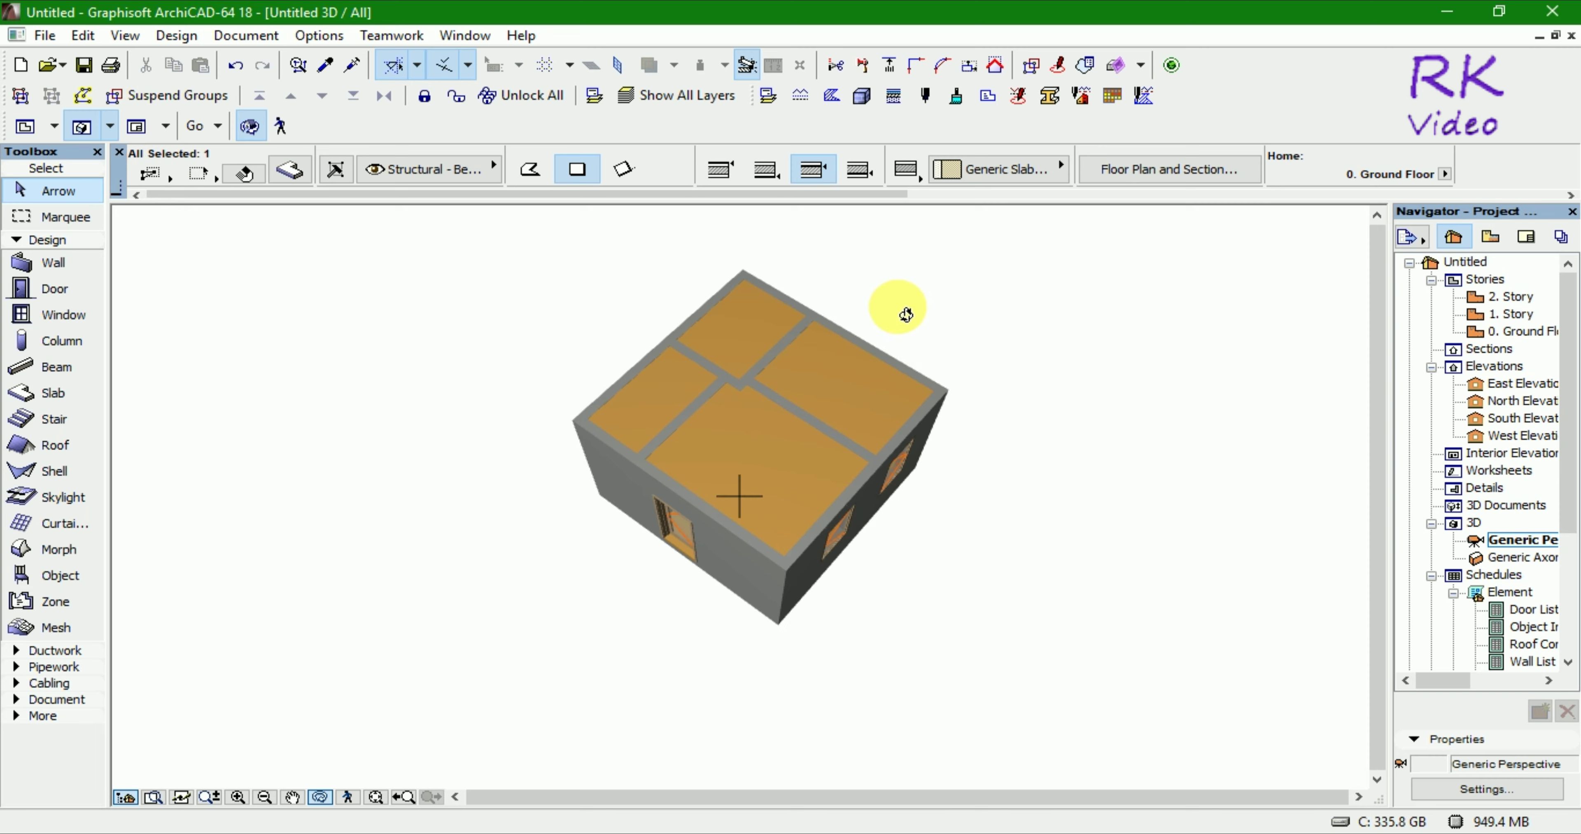
scroll(906, 314, up, 1)
scroll(900, 310, up, 2)
scroll(900, 310, up, 2)
scroll(970, 353, up, 3)
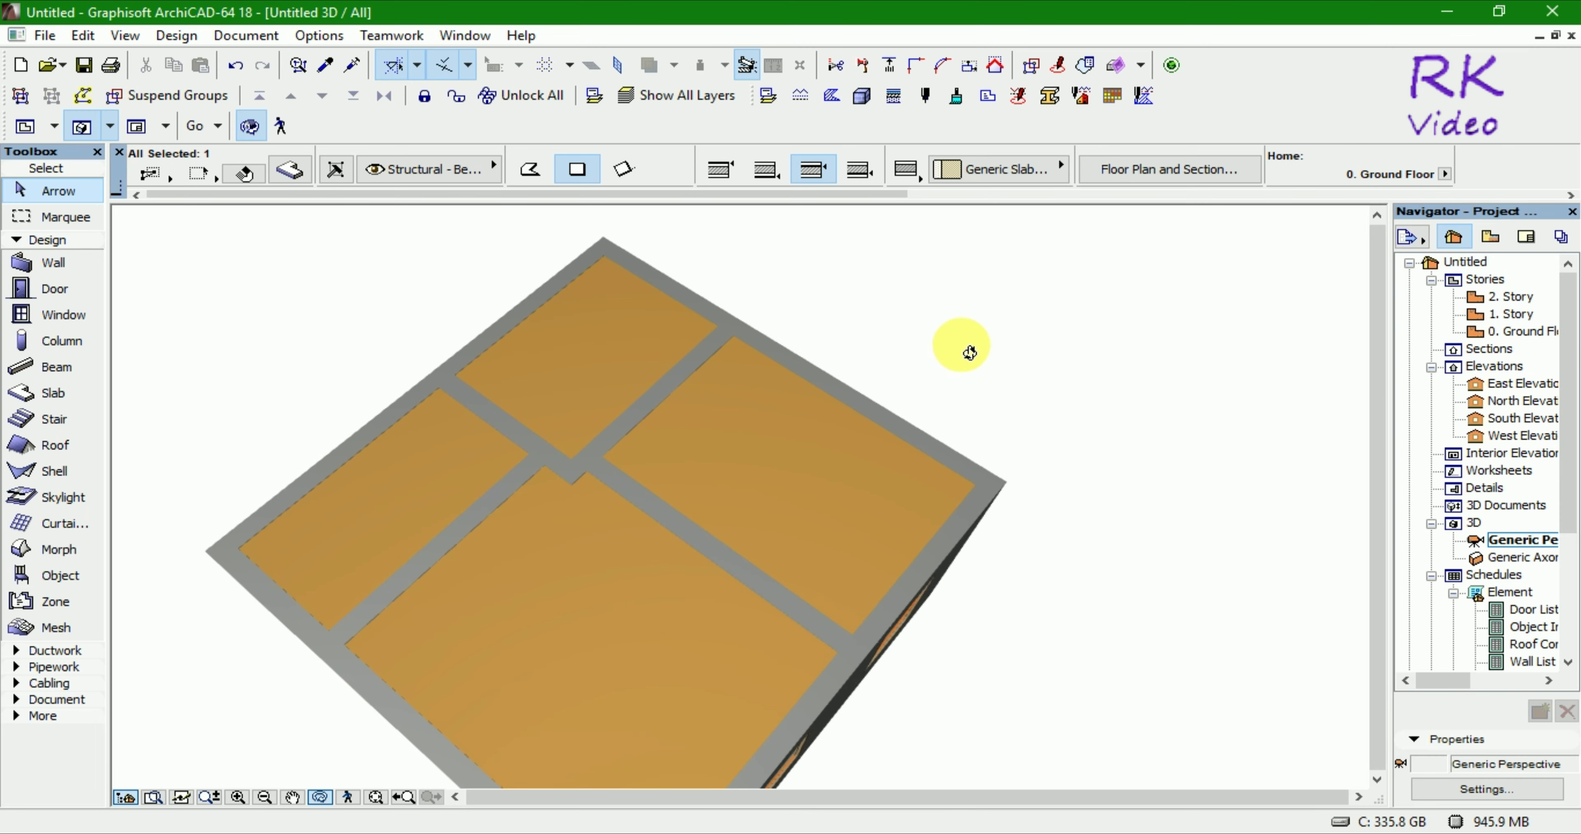
mouse_move(1090, 381)
mouse_down()
mouse_move(1005, 363)
mouse_move(1034, 328)
mouse_move(1067, 357)
mouse_move(959, 324)
mouse_move(990, 388)
mouse_up()
Orbit and zoom to a lower angle showing the walls around the top slab
scroll(963, 324, down, 2)
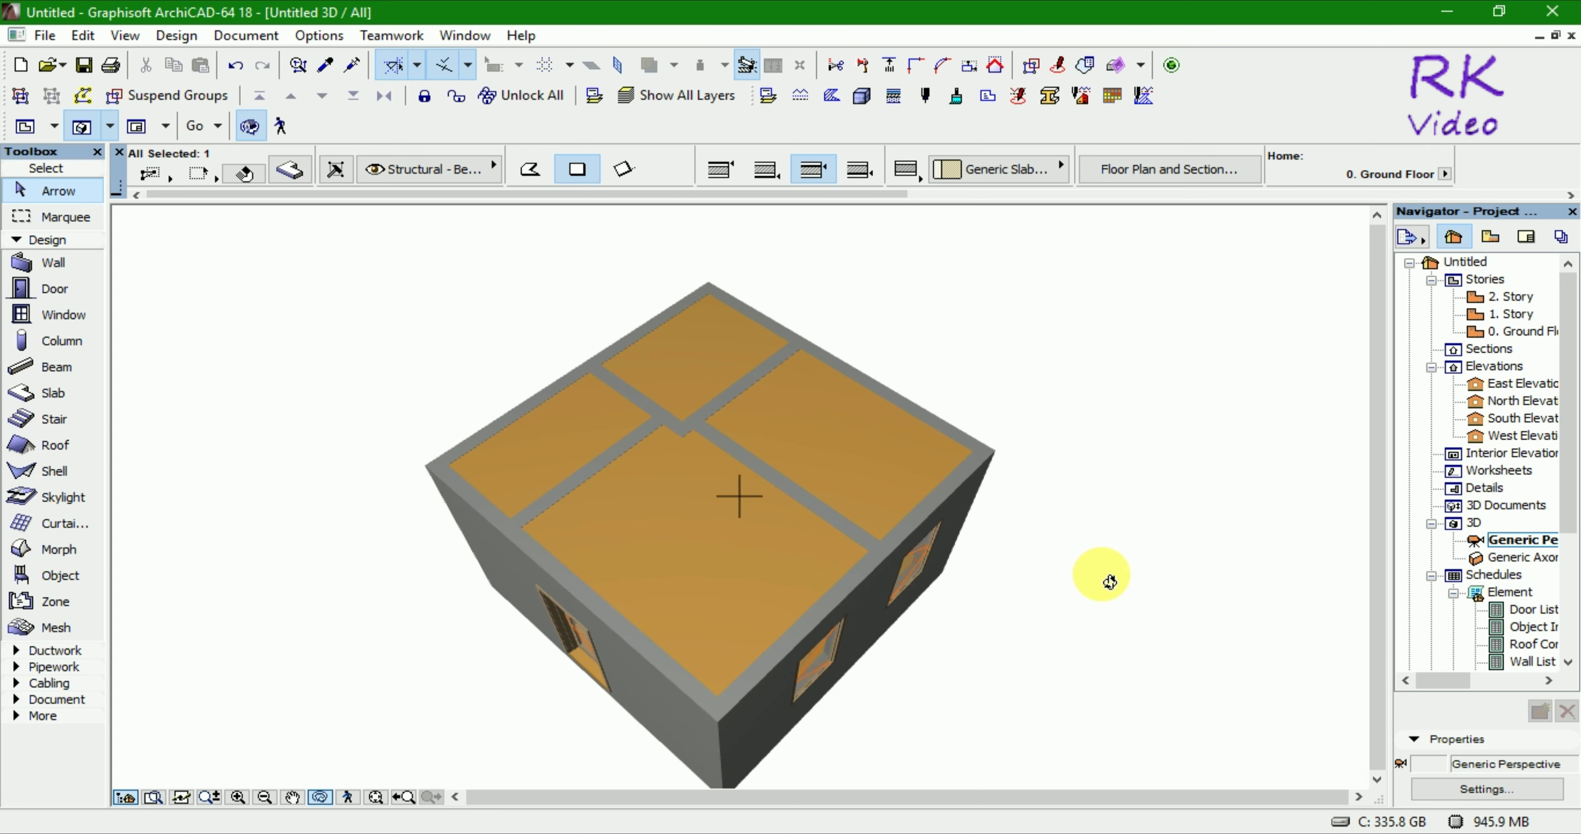
mouse_move(956, 690)
mouse_down()
mouse_move(939, 624)
mouse_move(924, 636)
mouse_up()
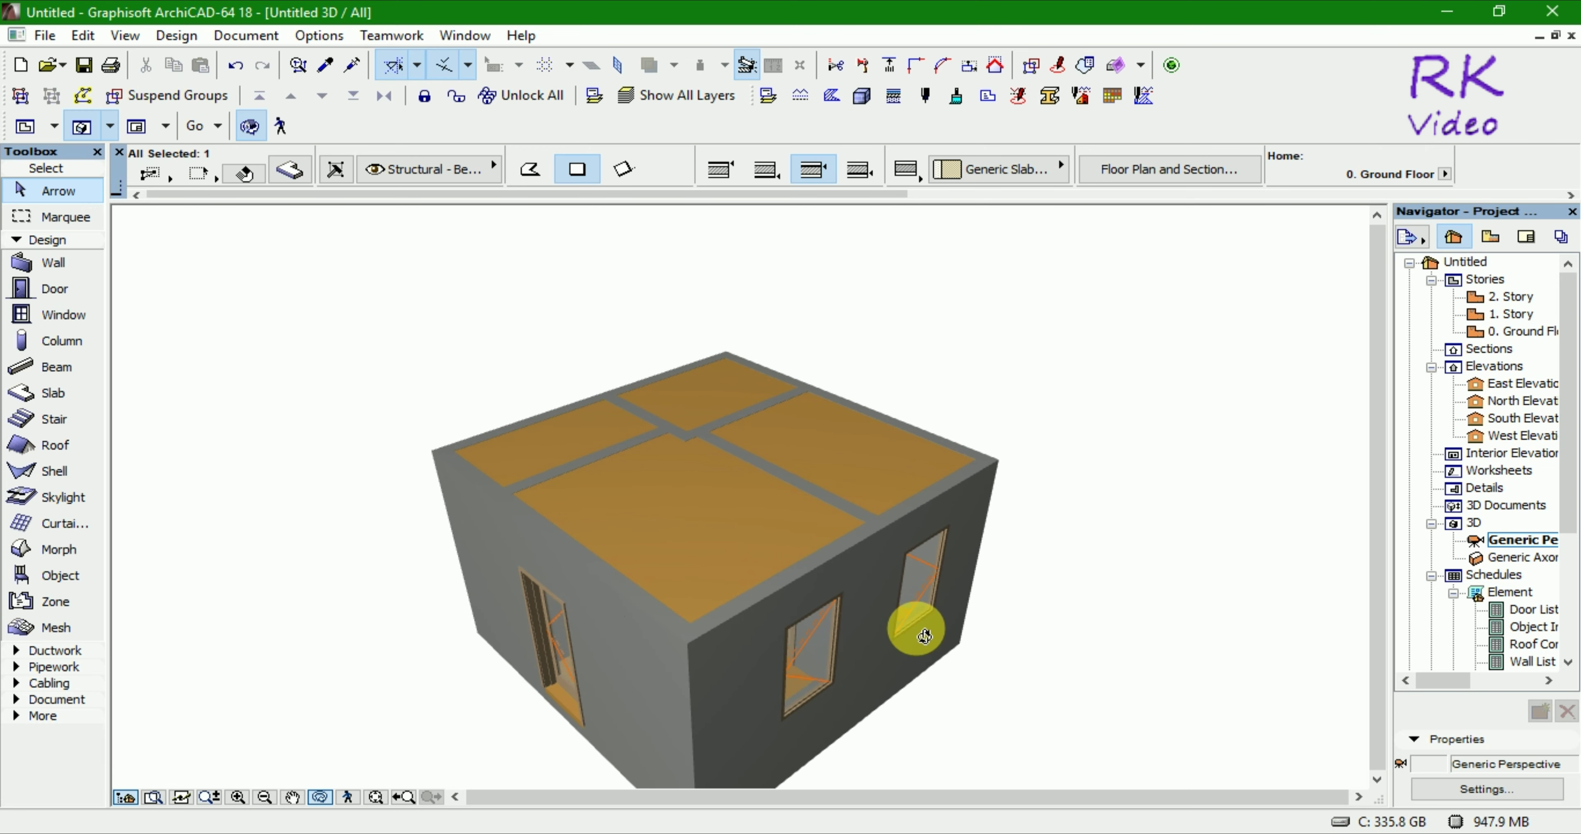
click(1071, 621)
scroll(978, 350, down, 3)
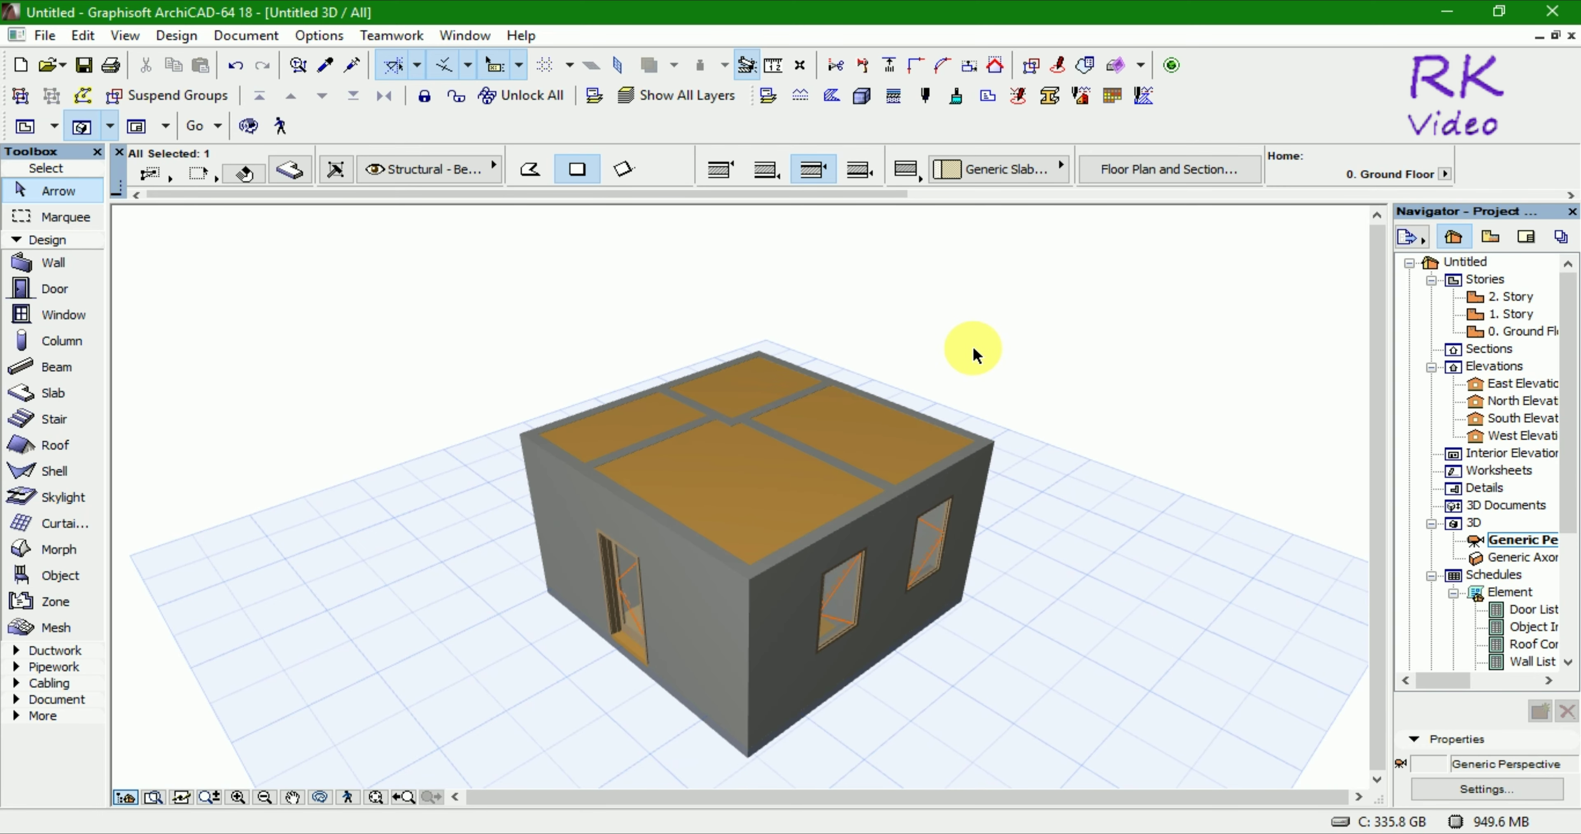
shift+middle_drag(857, 574, 790, 570)
scroll(790, 570, up, 2)
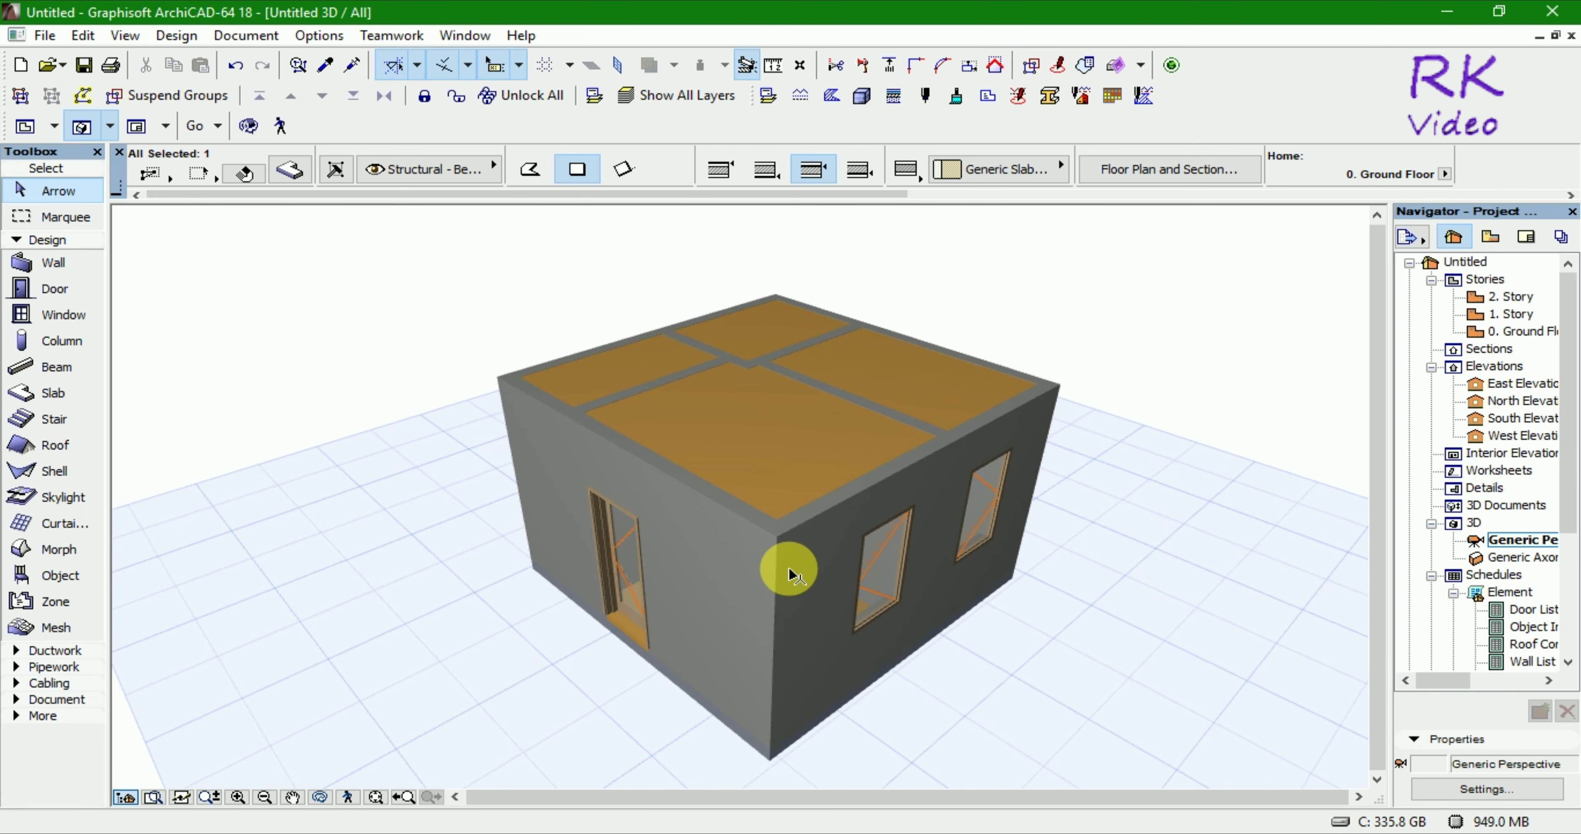
scroll(790, 570, up, 2)
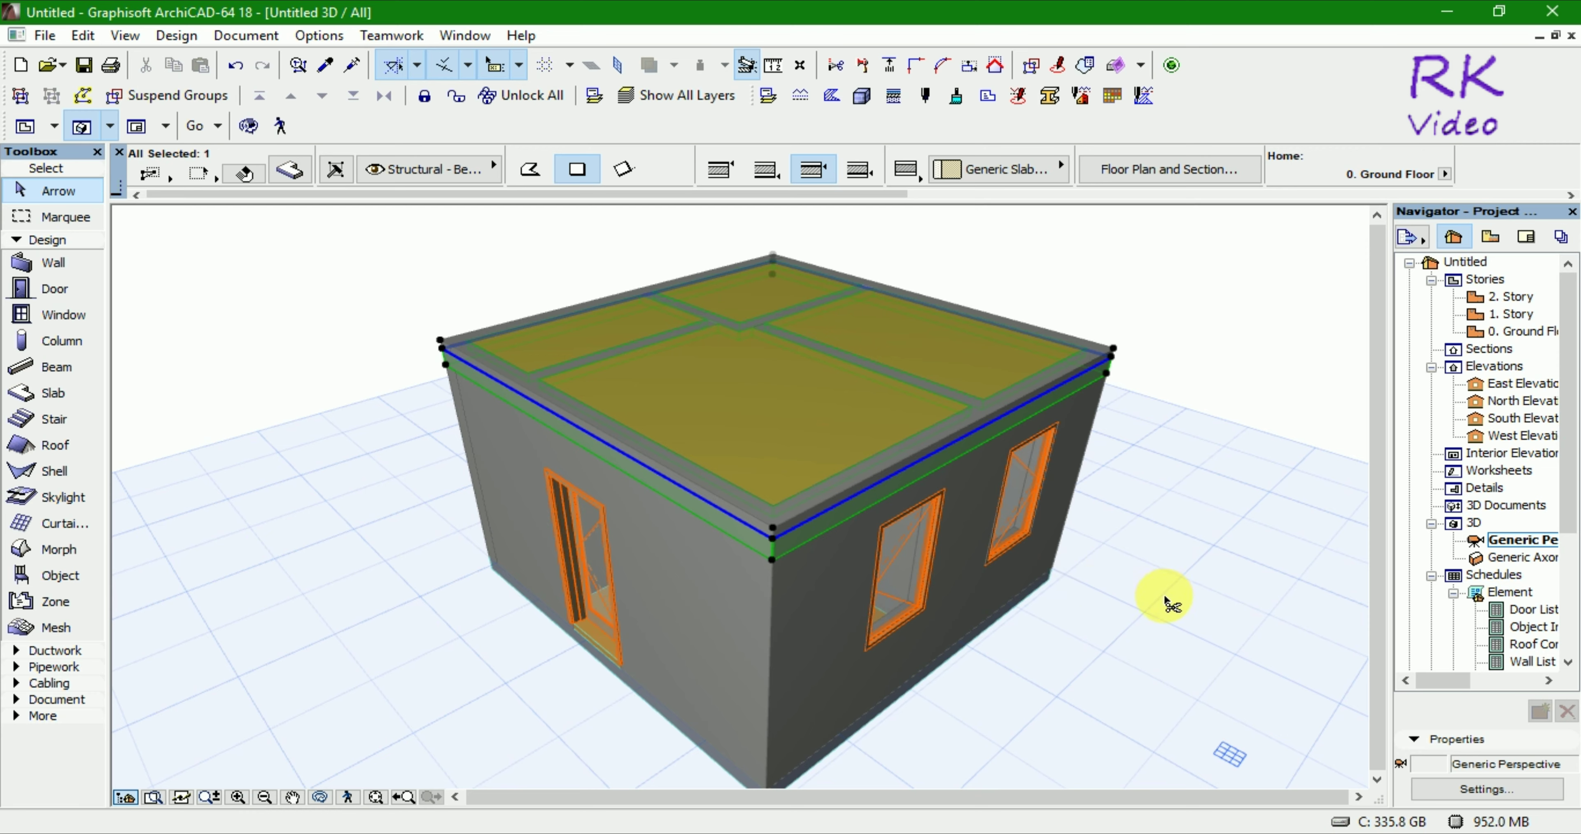
Move the top slab down 500 from the wall corner and clear the selection
key(ctrl+d)
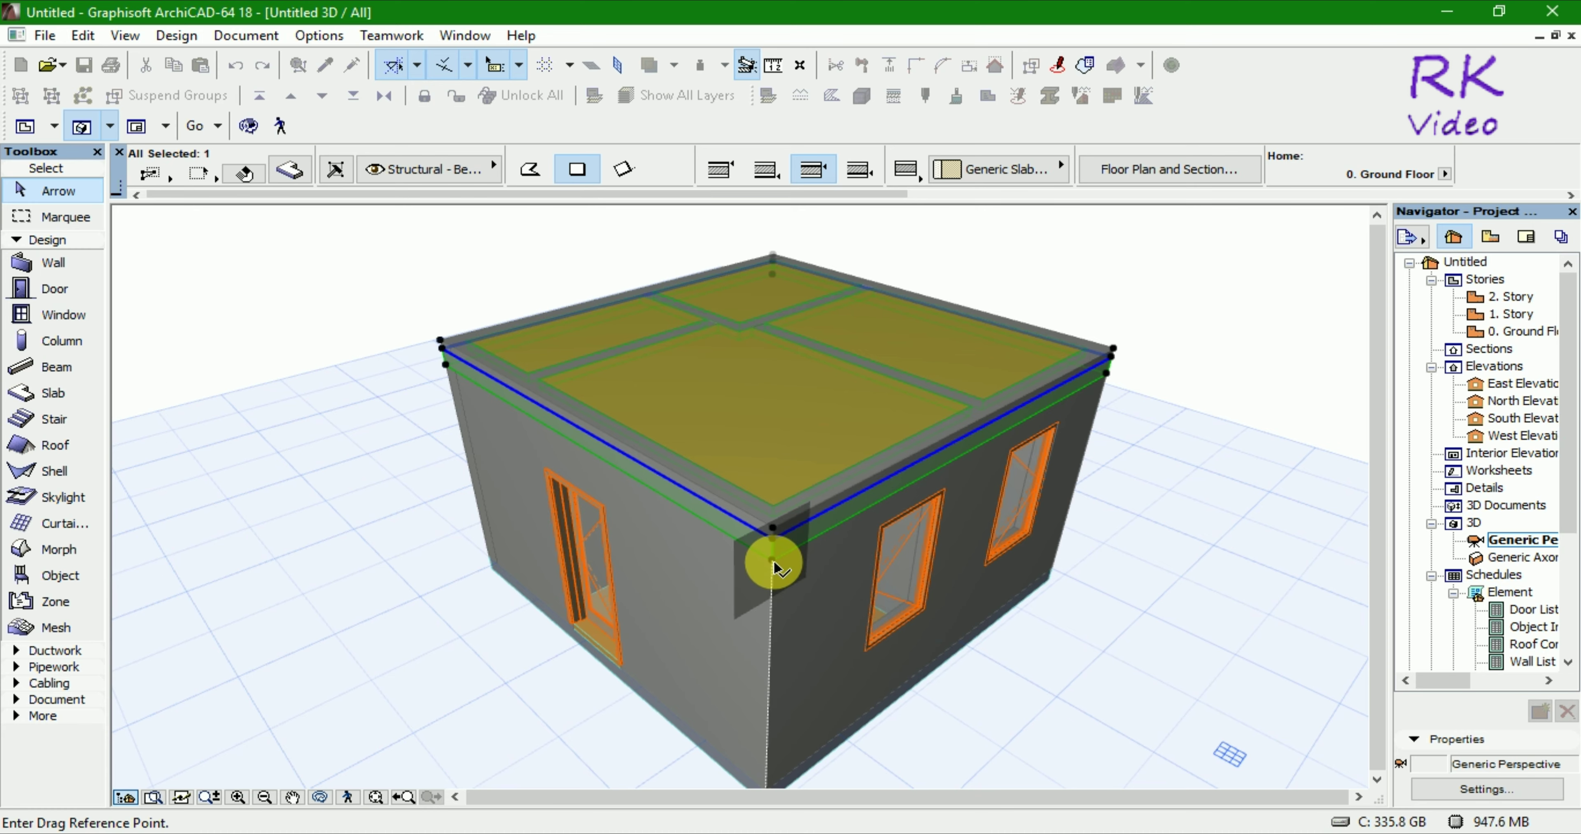
click(773, 563)
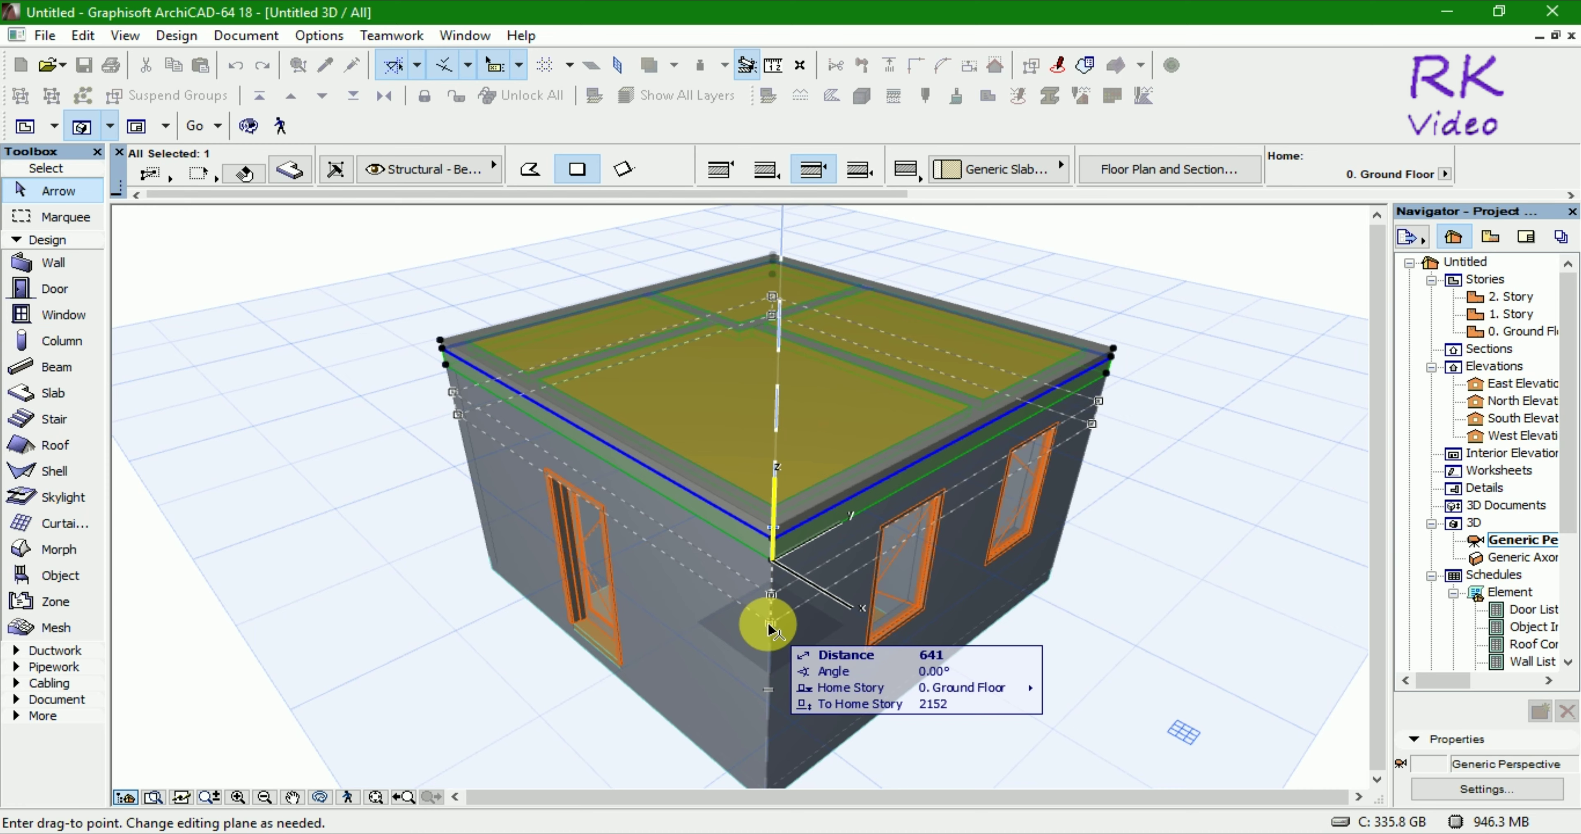
text(500)
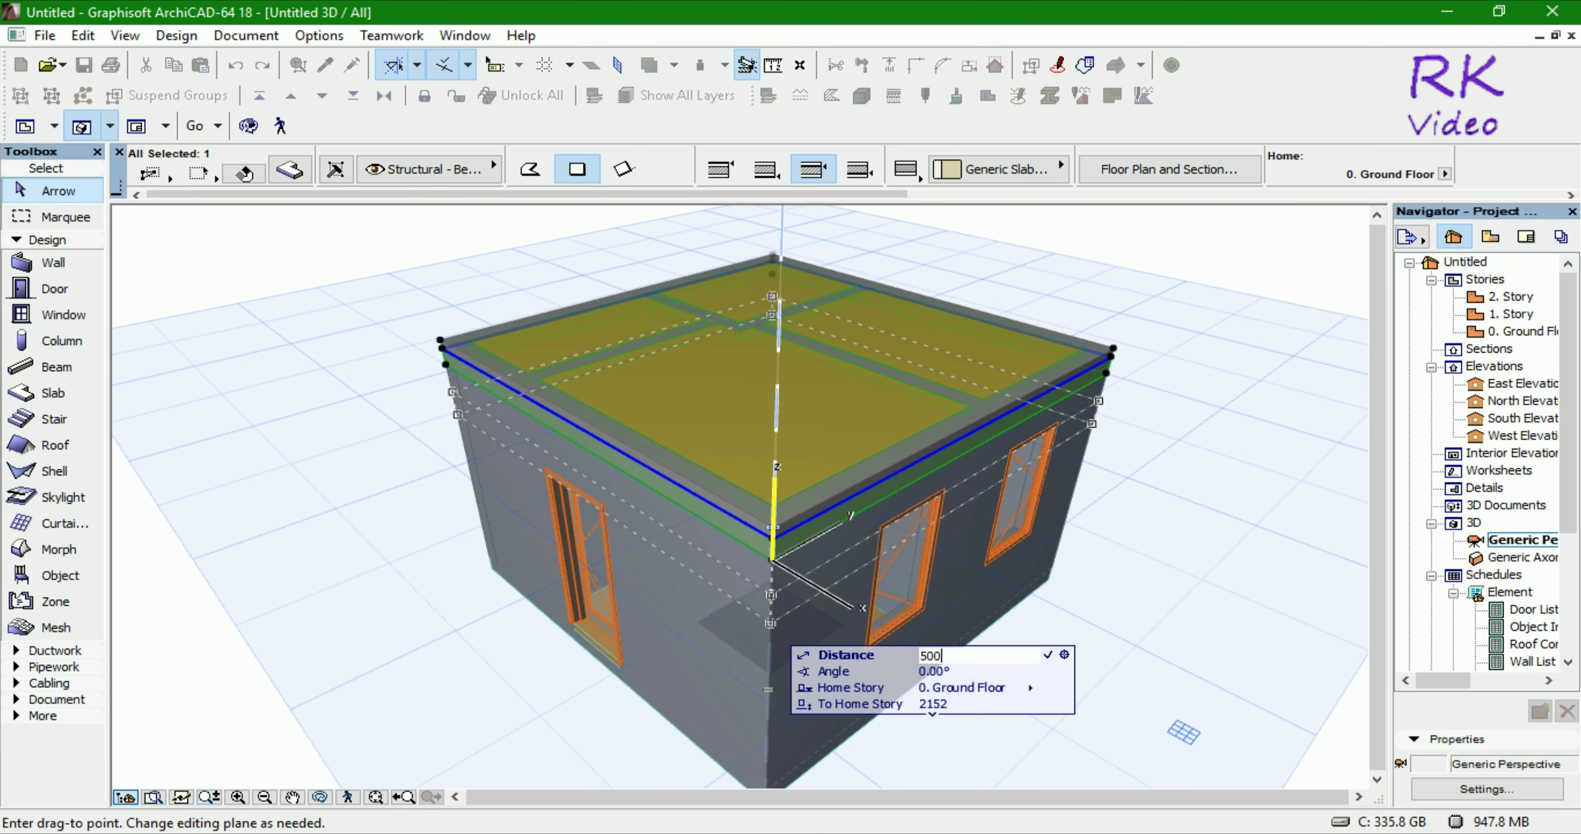
key(Return)
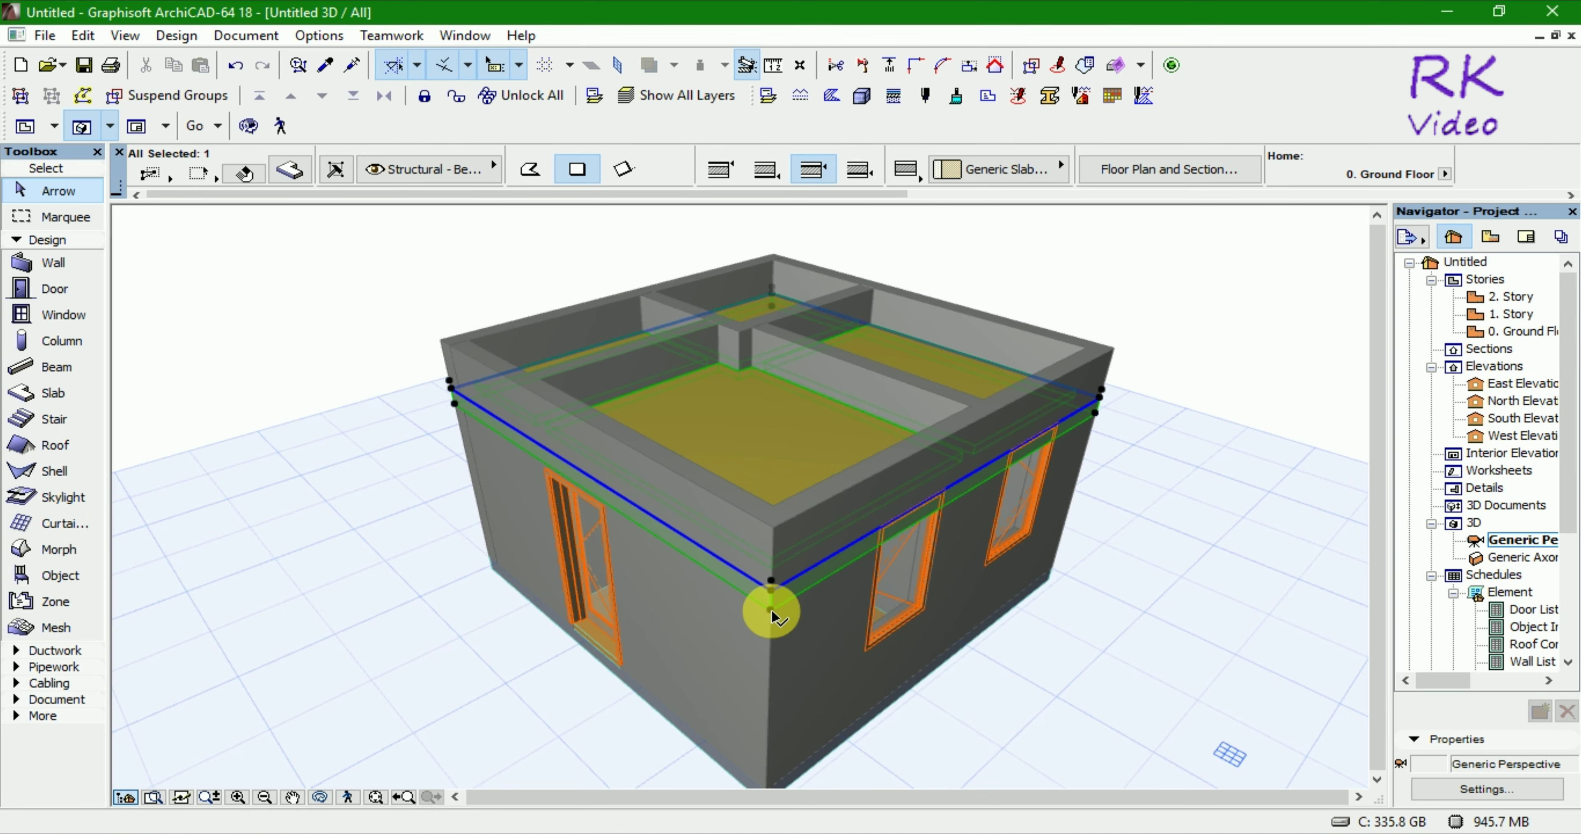
click(1087, 629)
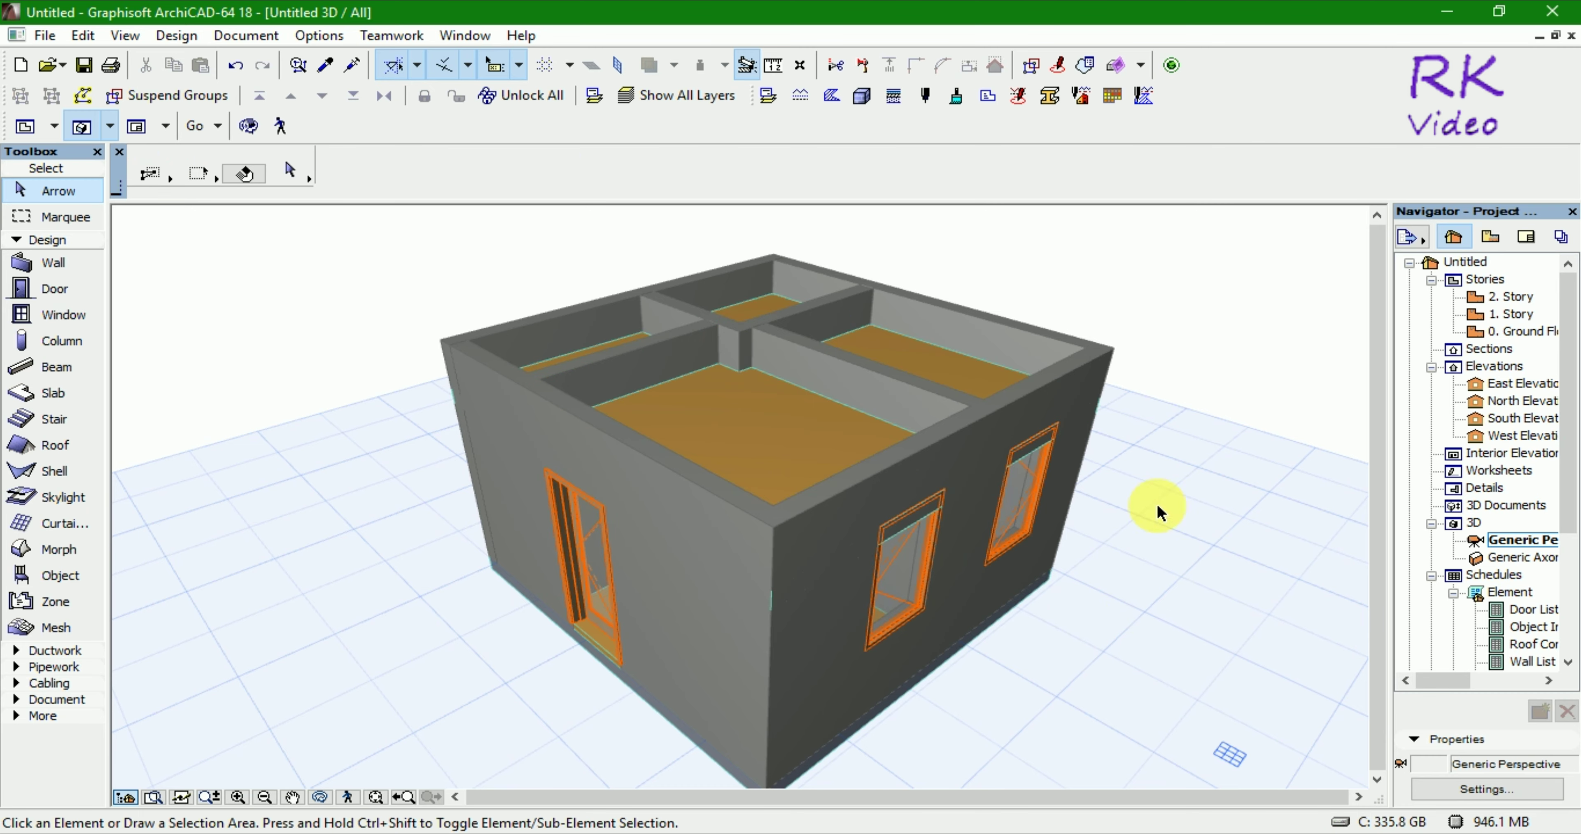
Orbit to look into the rooms and shift-select the four cross partition walls
shift+middle_drag(1156, 502, 1003, 748)
scroll(822, 344, up, 3)
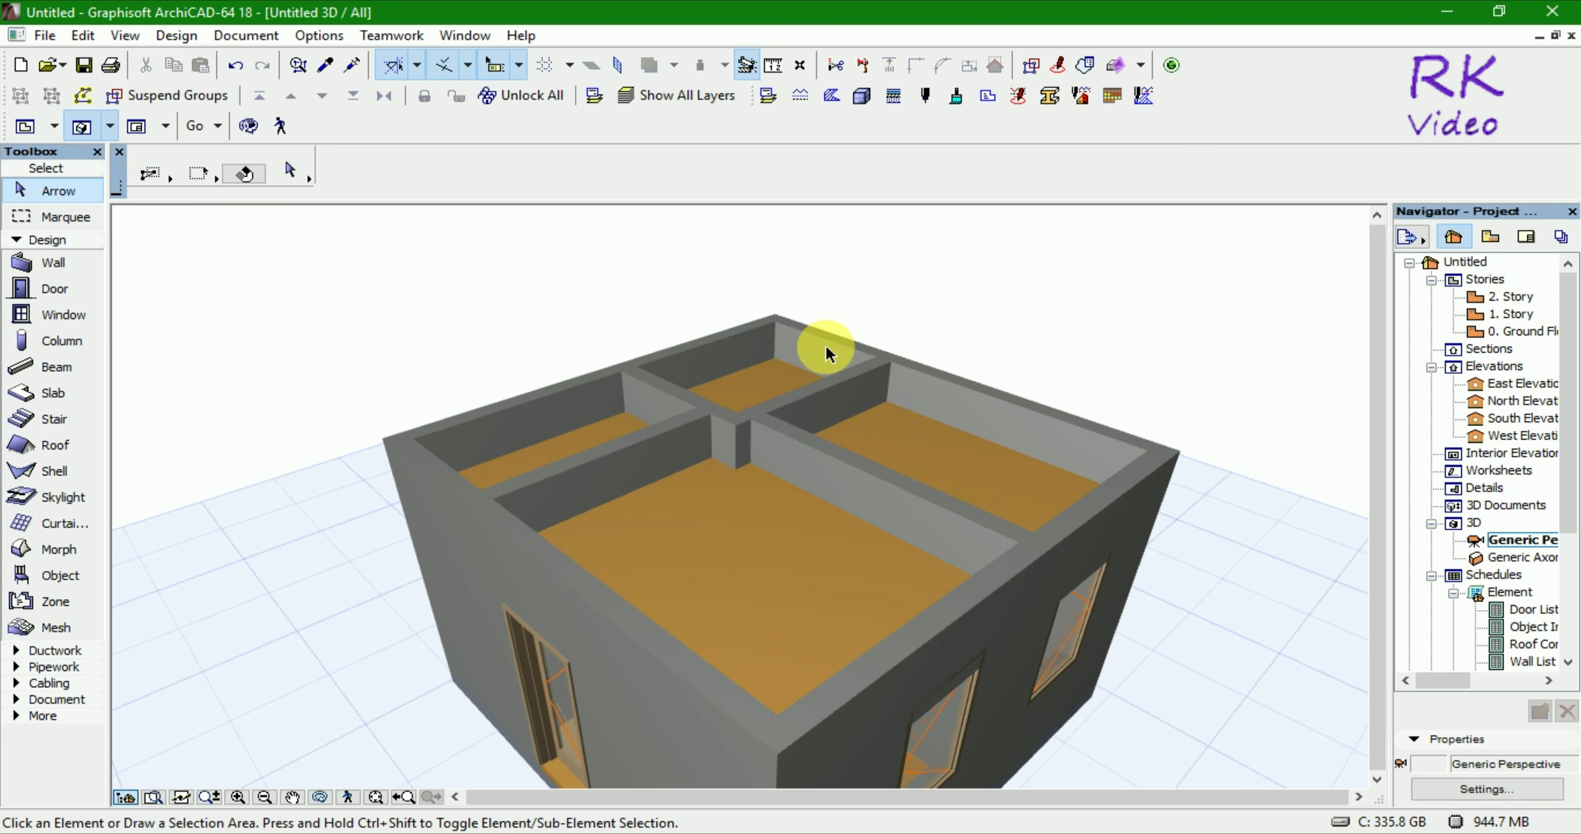
scroll(822, 344, up, 5)
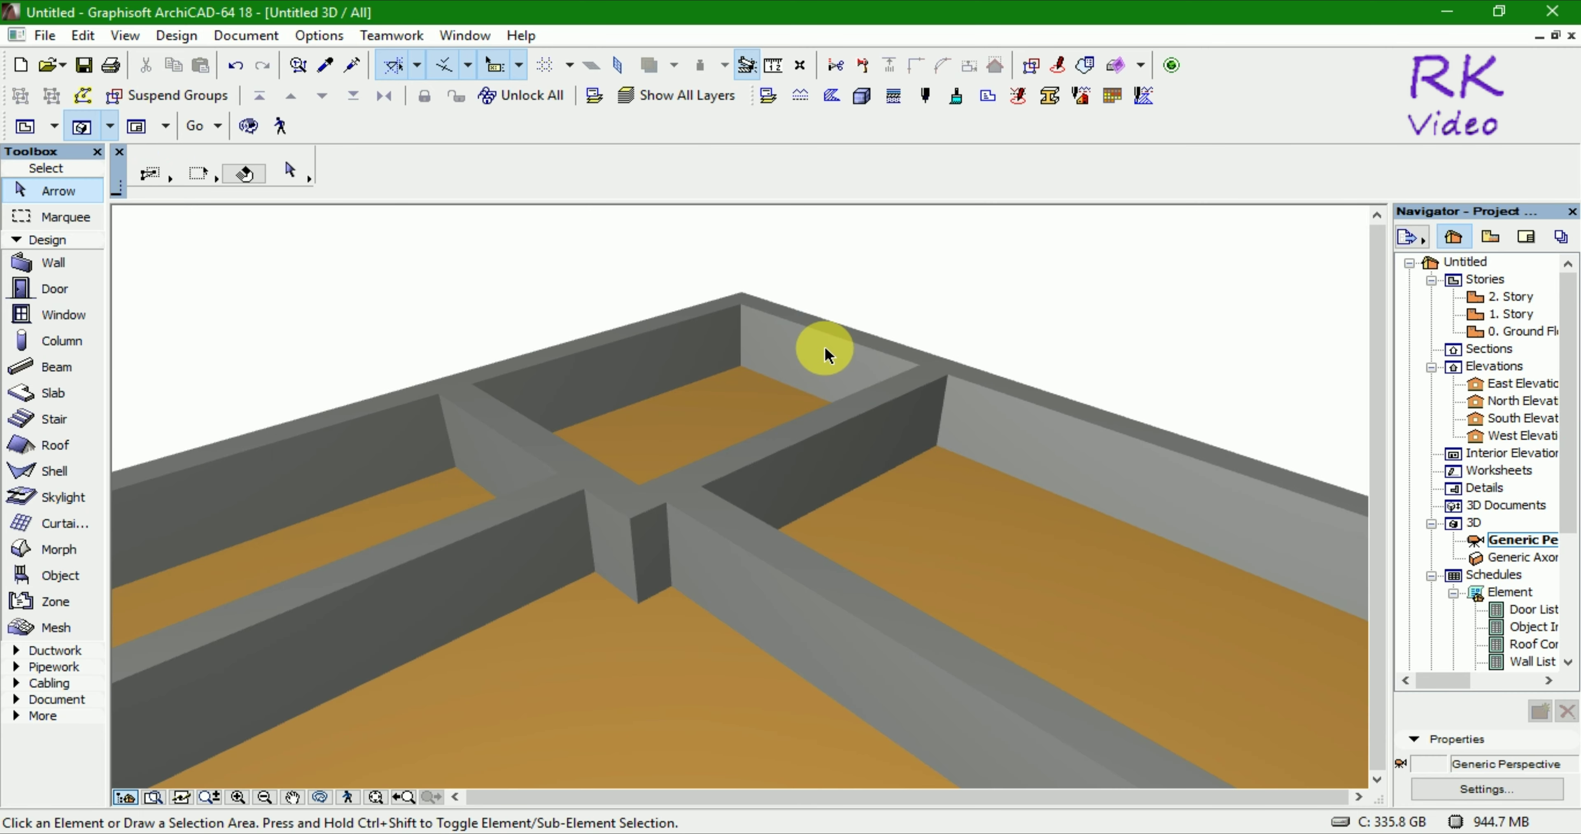
click(530, 455)
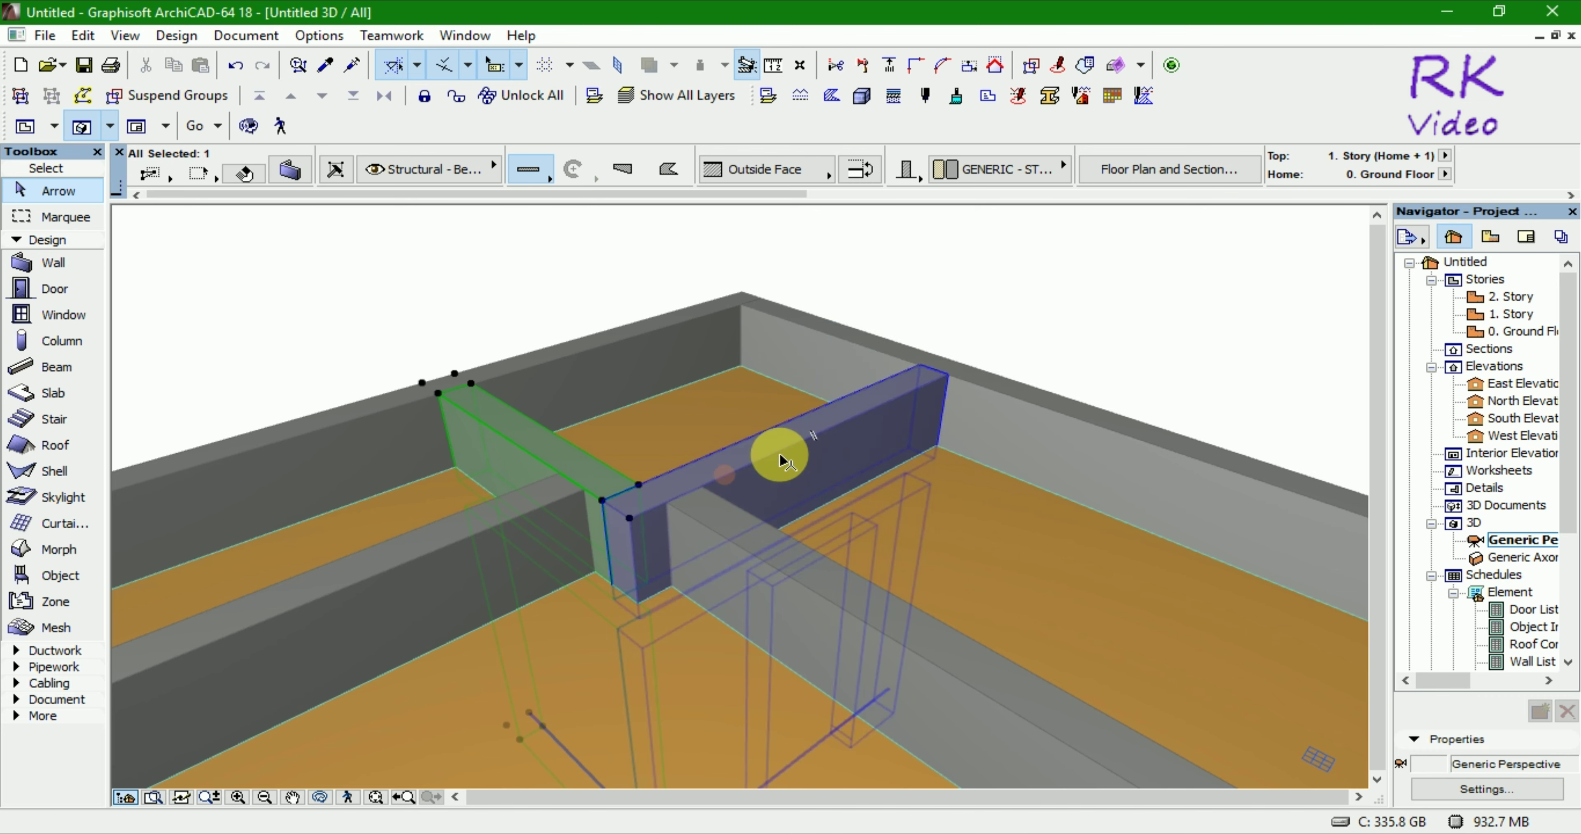
click(784, 461)
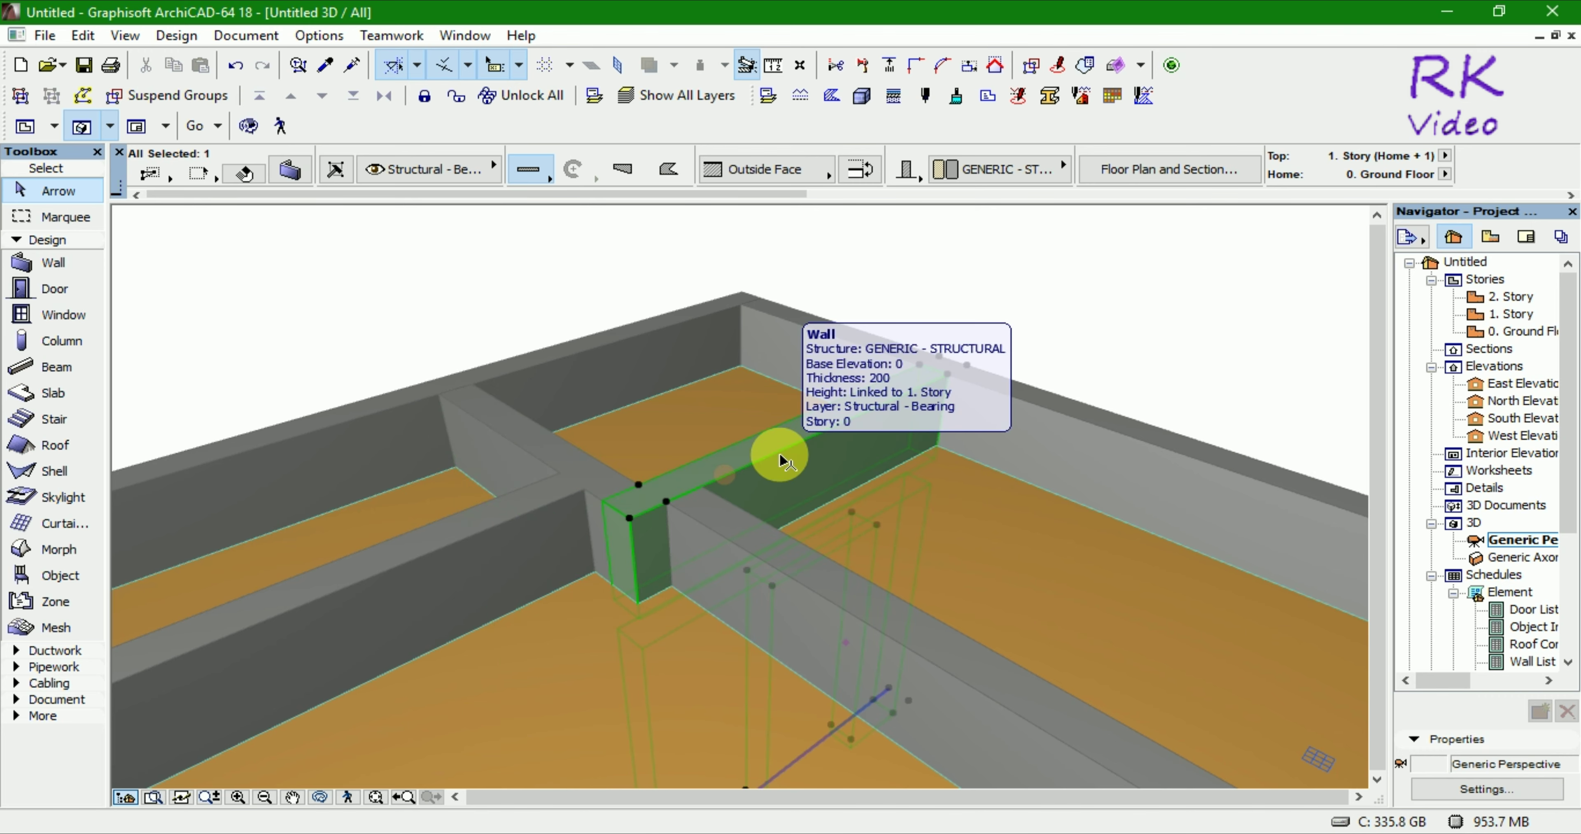
shift+click(532, 463)
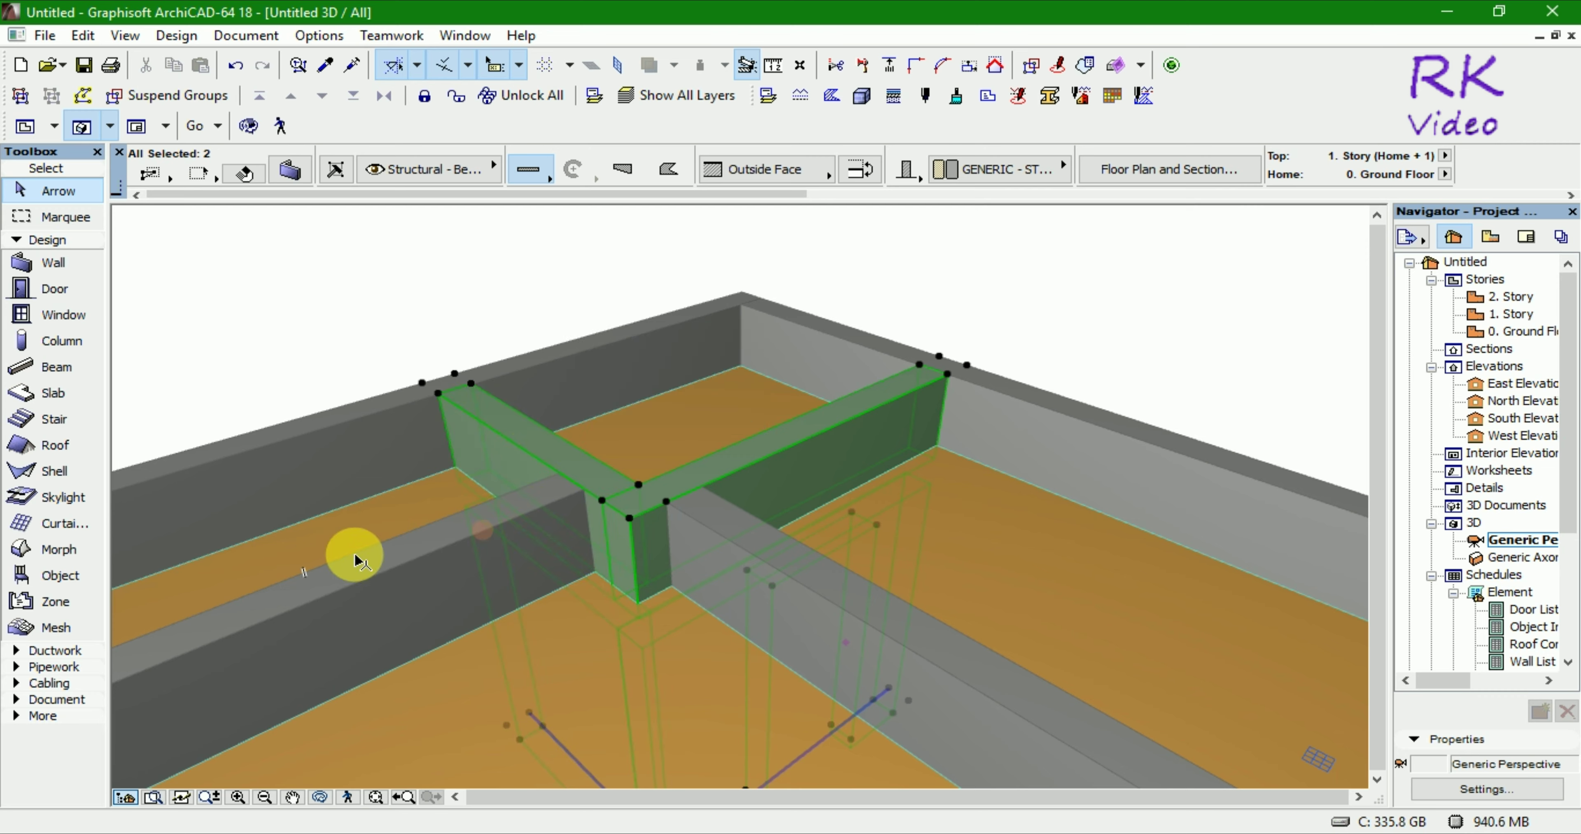
shift+click(289, 576)
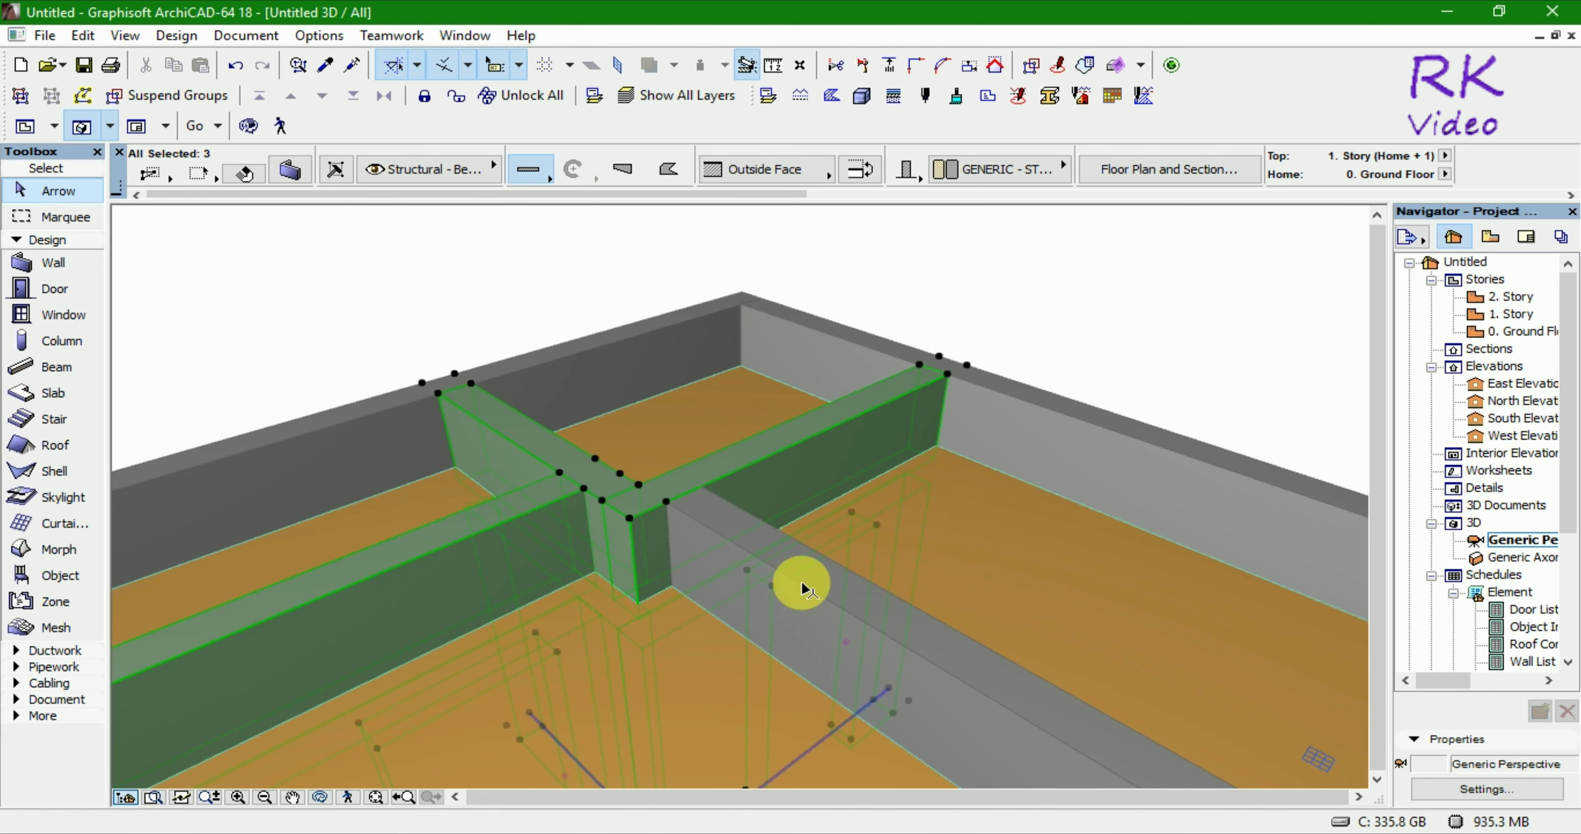
click(834, 574)
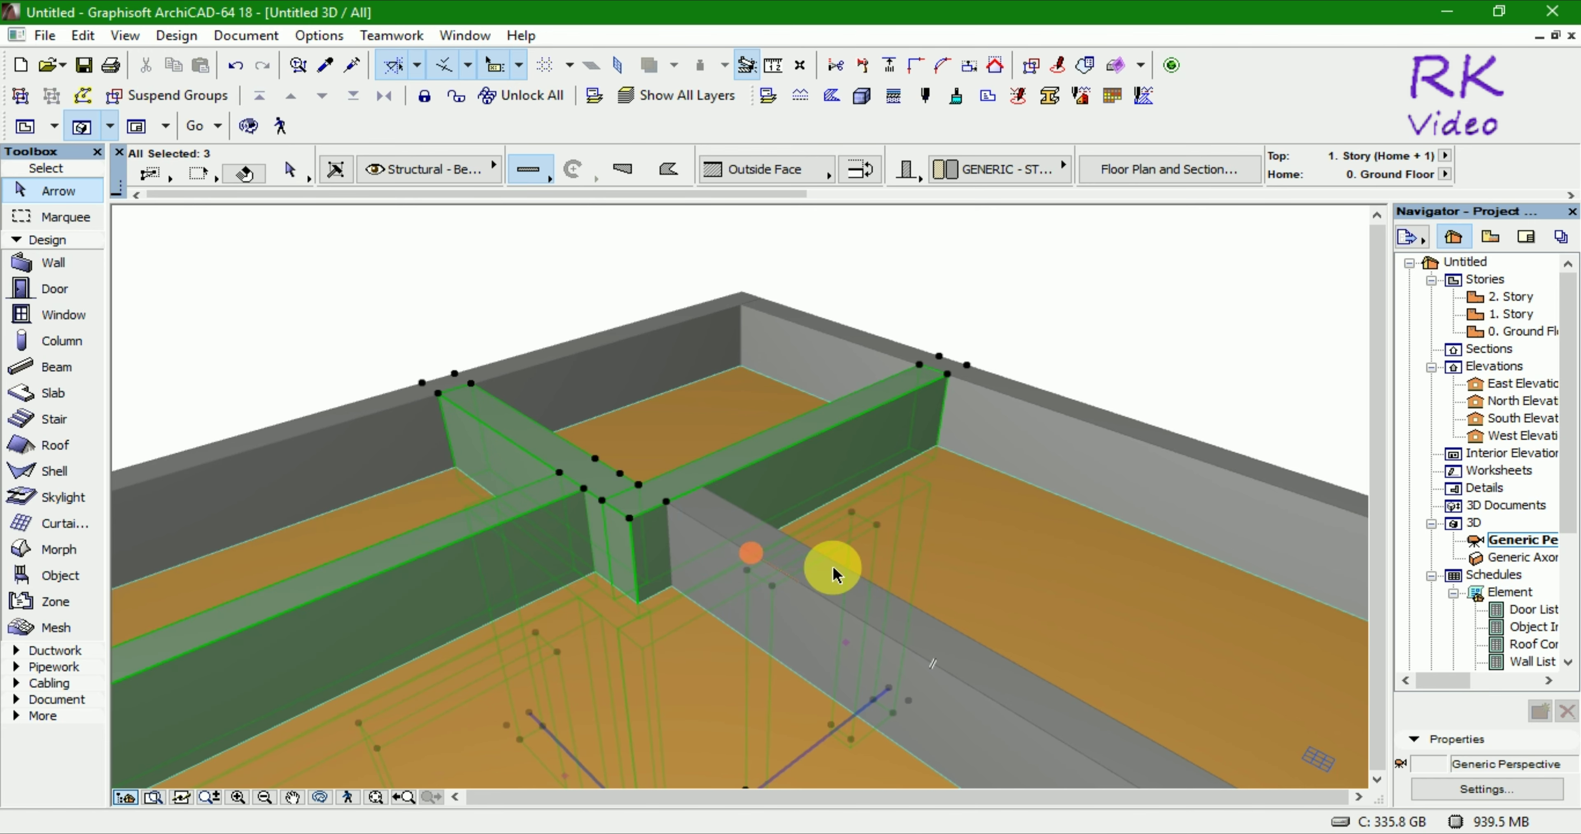
shift+click(834, 574)
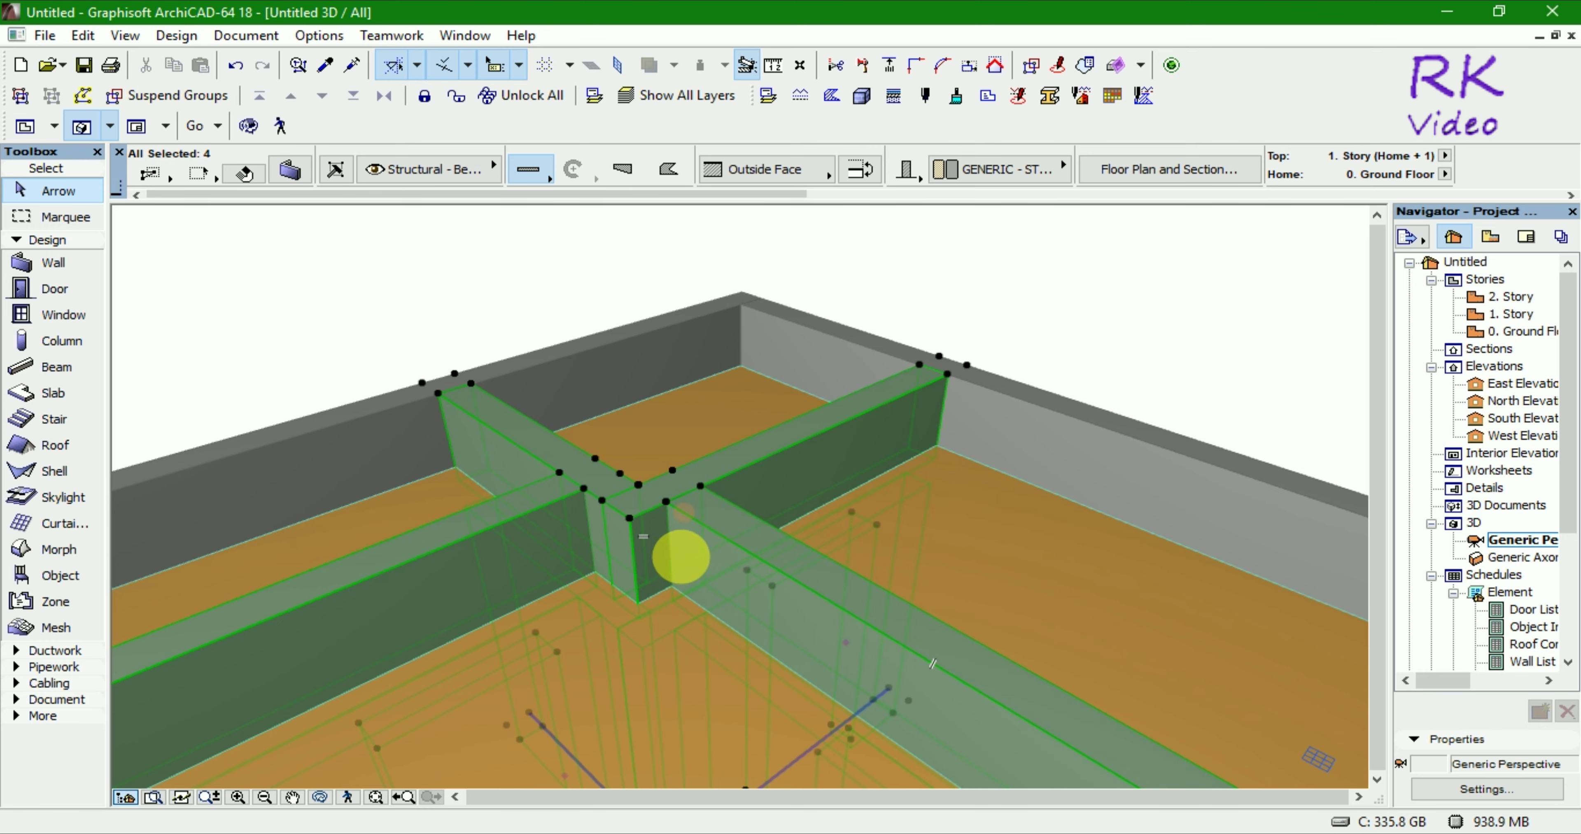
Start a 200 vertical move of the partitions from a corner, then cancel it
click(629, 523)
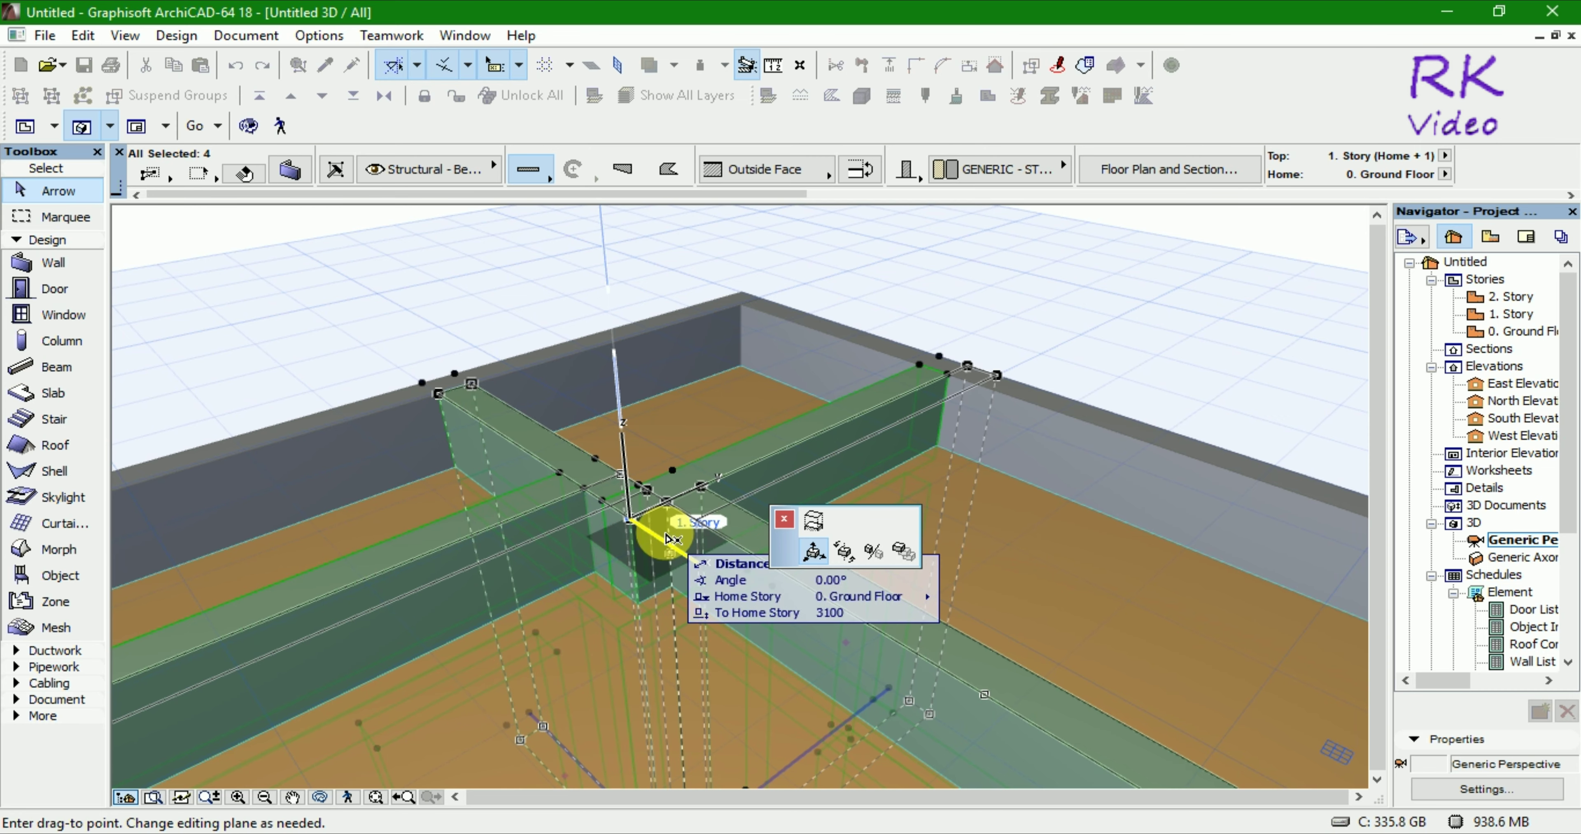
text(200)
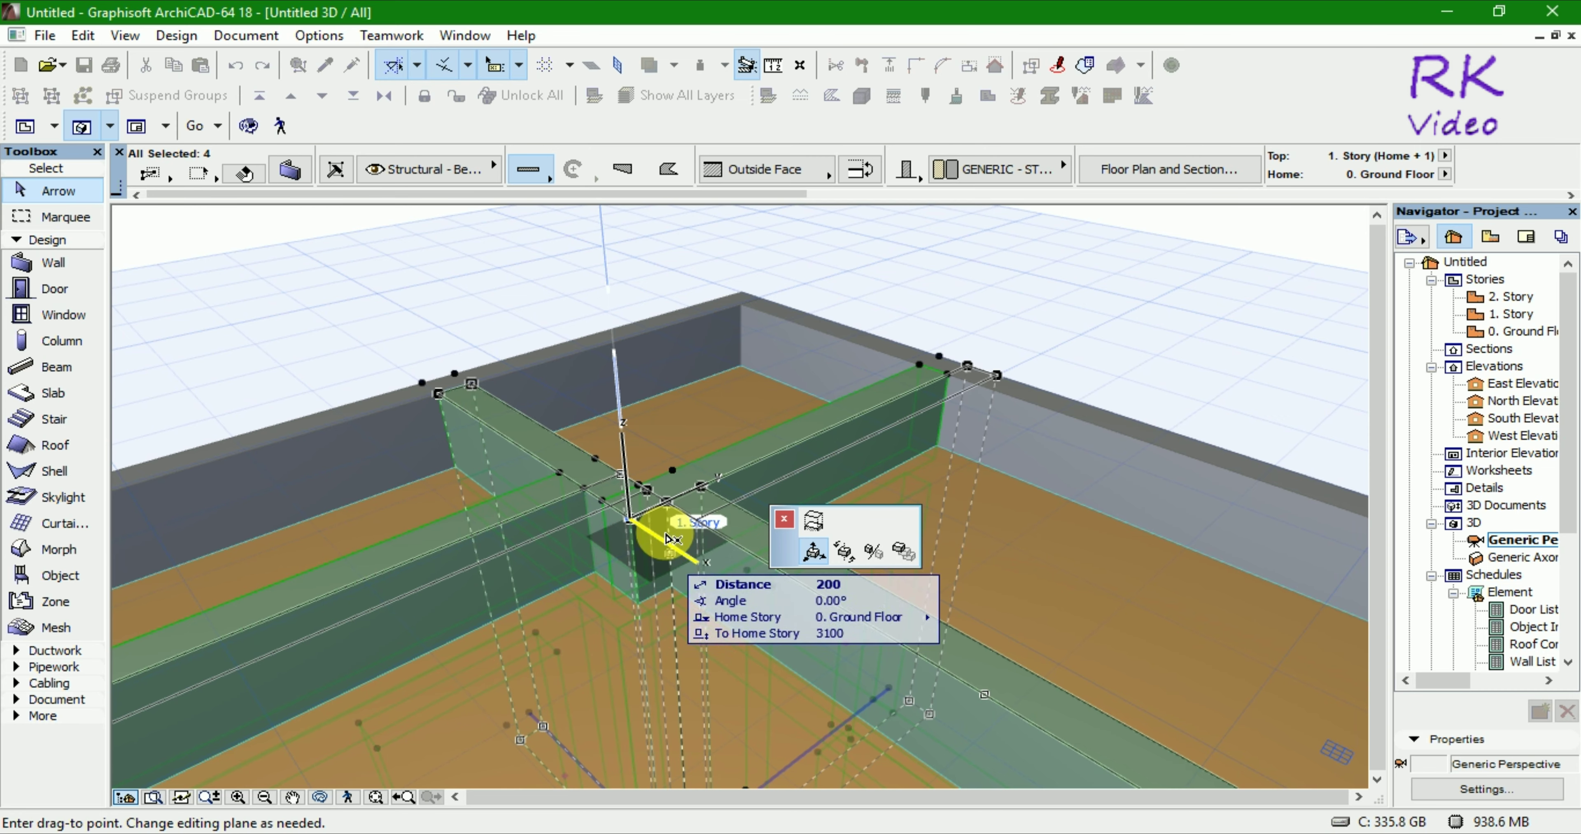
key(Return)
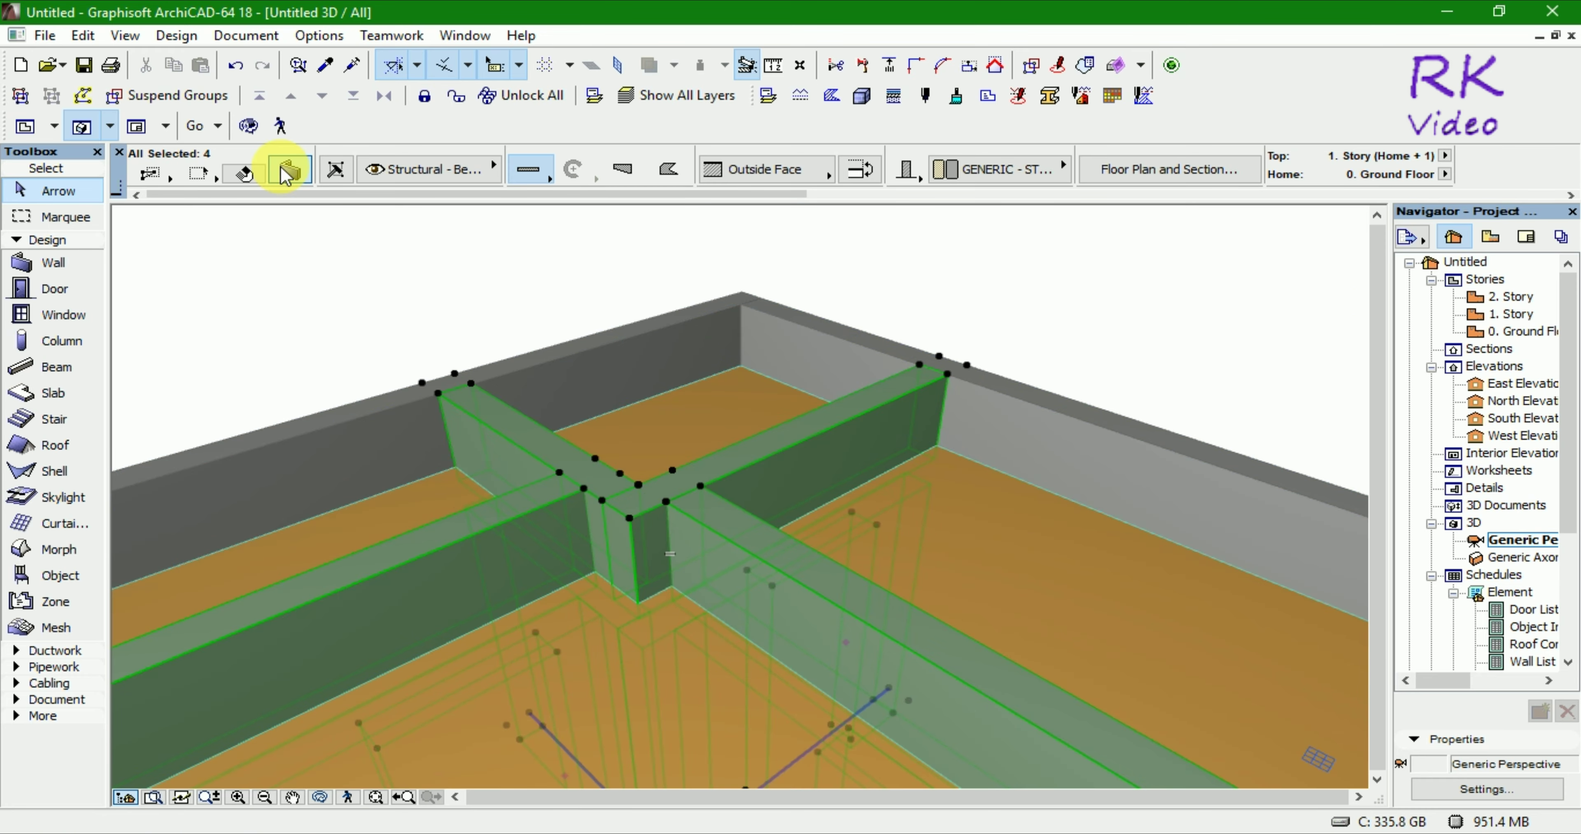
Give the four partitions a 500 base offset in Wall Selection Settings
click(288, 172)
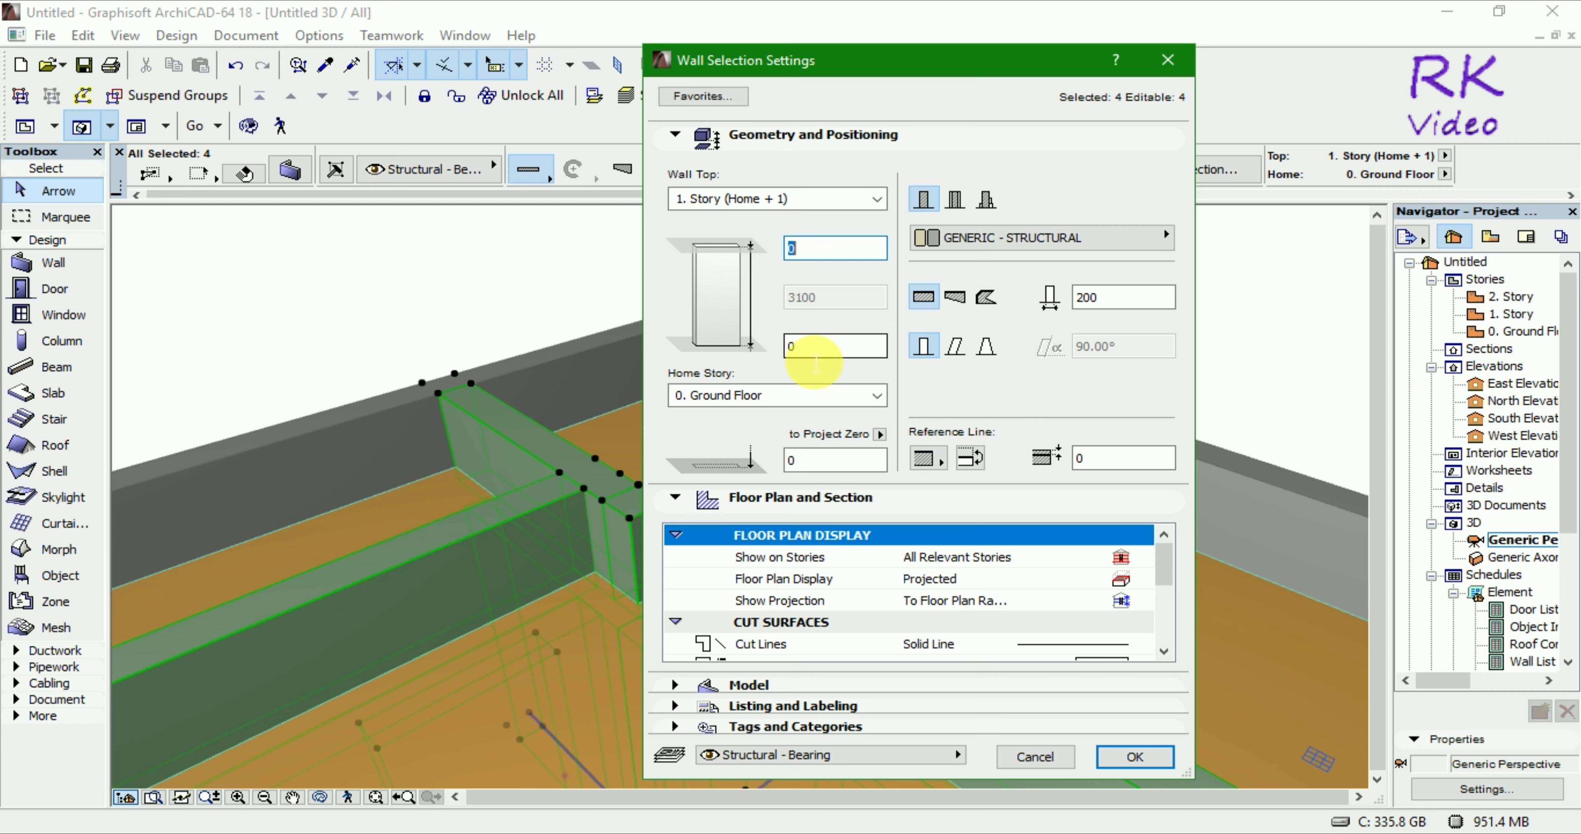
click(818, 353)
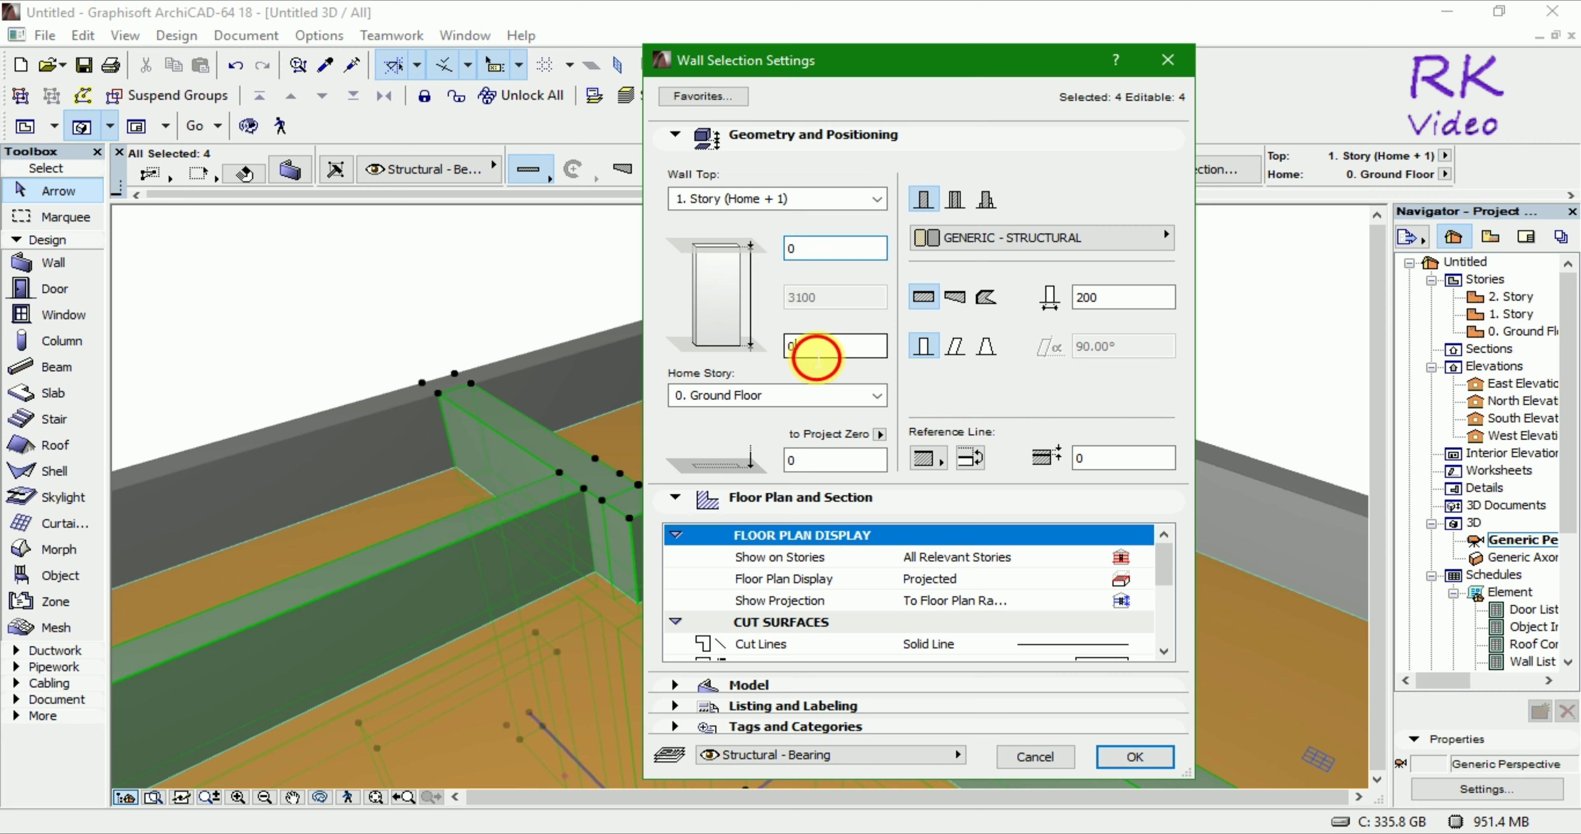
text(500)
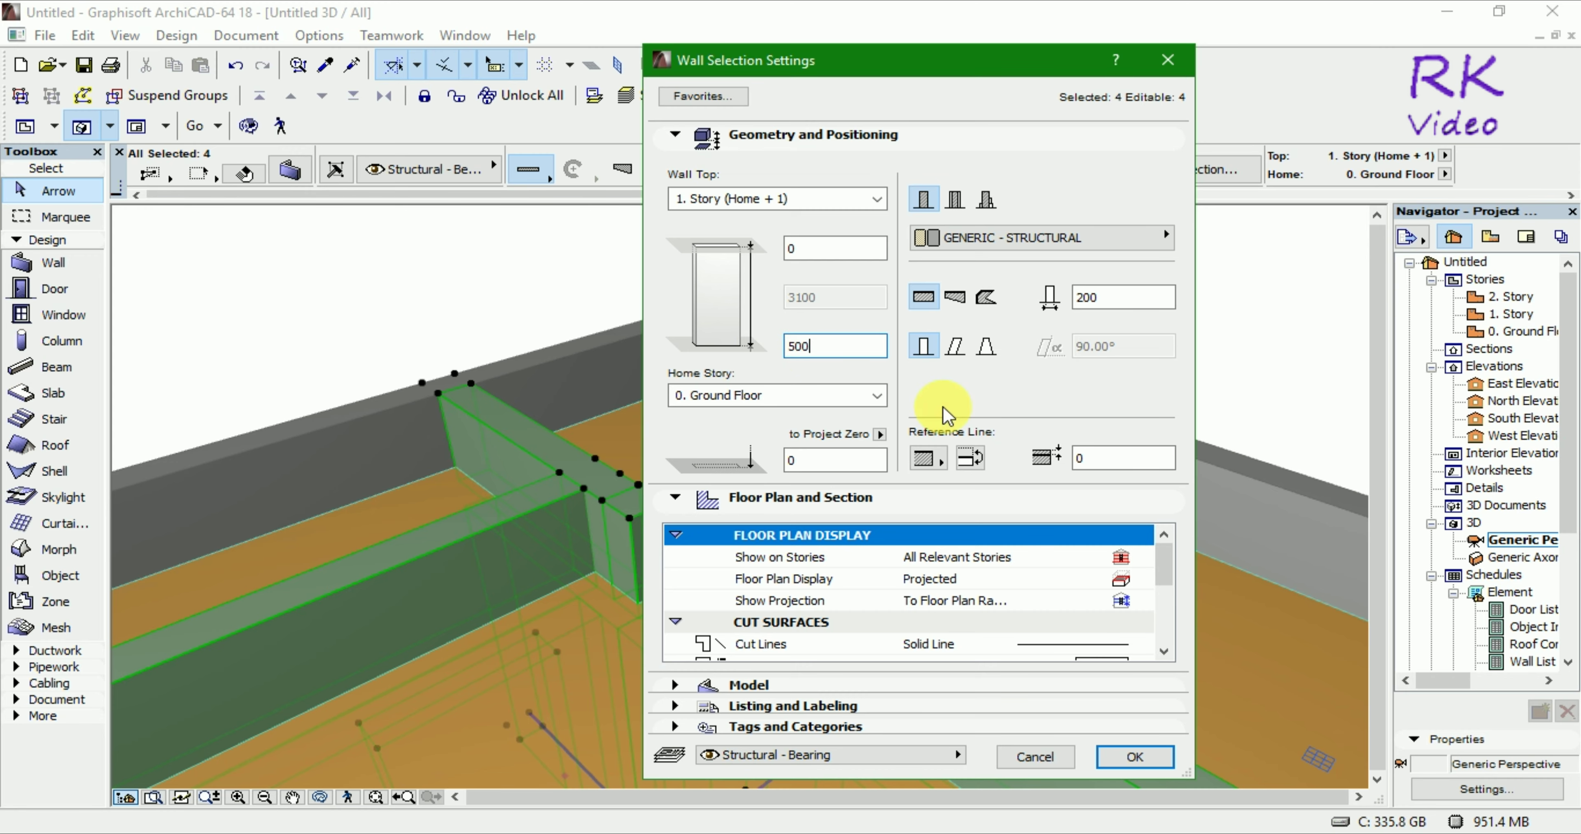
click(1142, 758)
click(1151, 763)
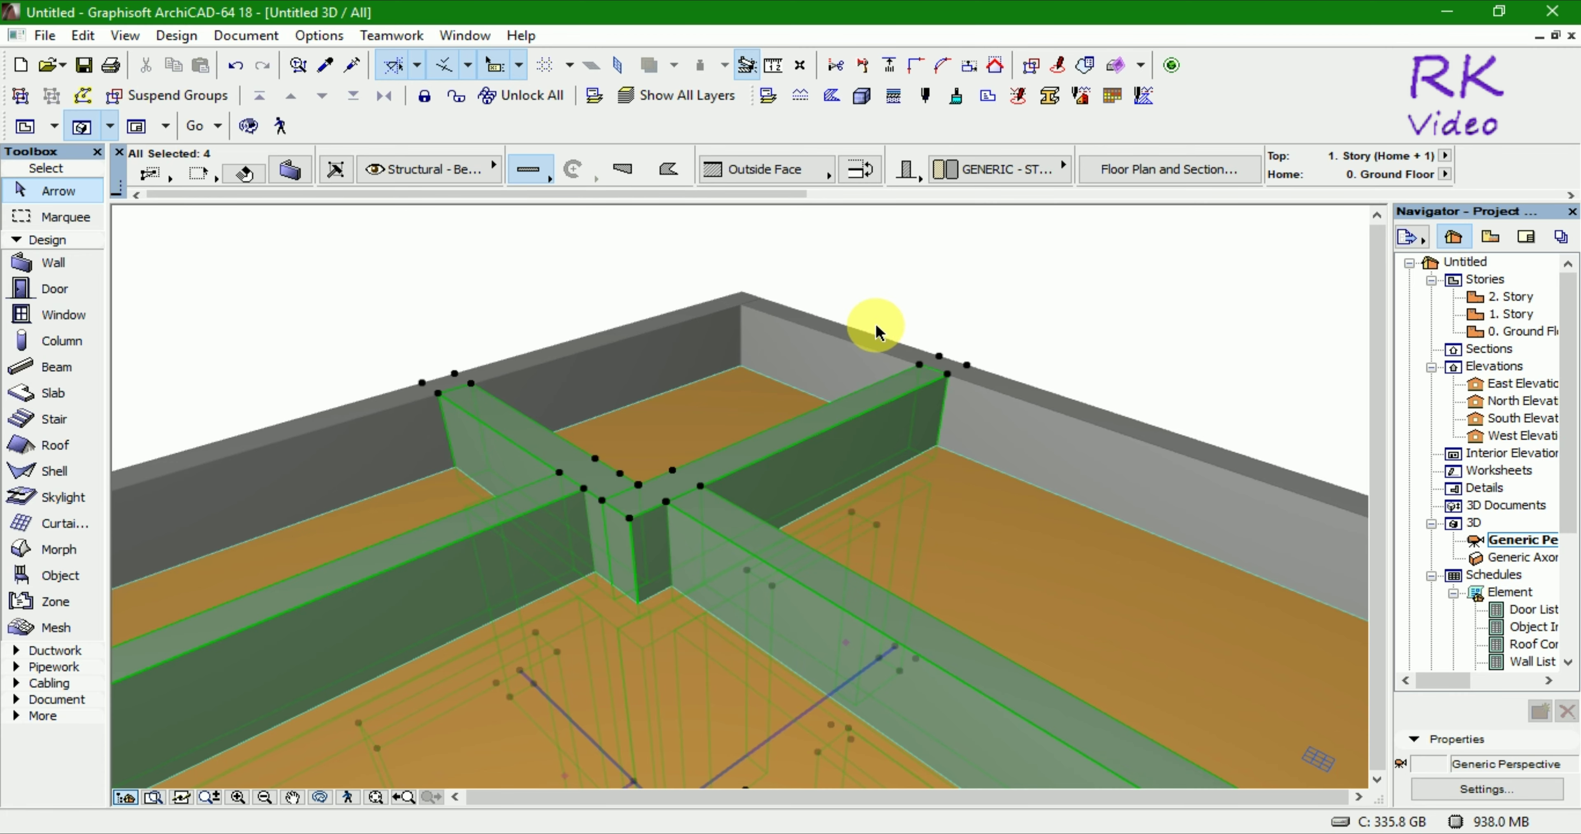
Zoom out and orbit to a high, almost top-down view of the rooms
scroll(872, 324, down, 5)
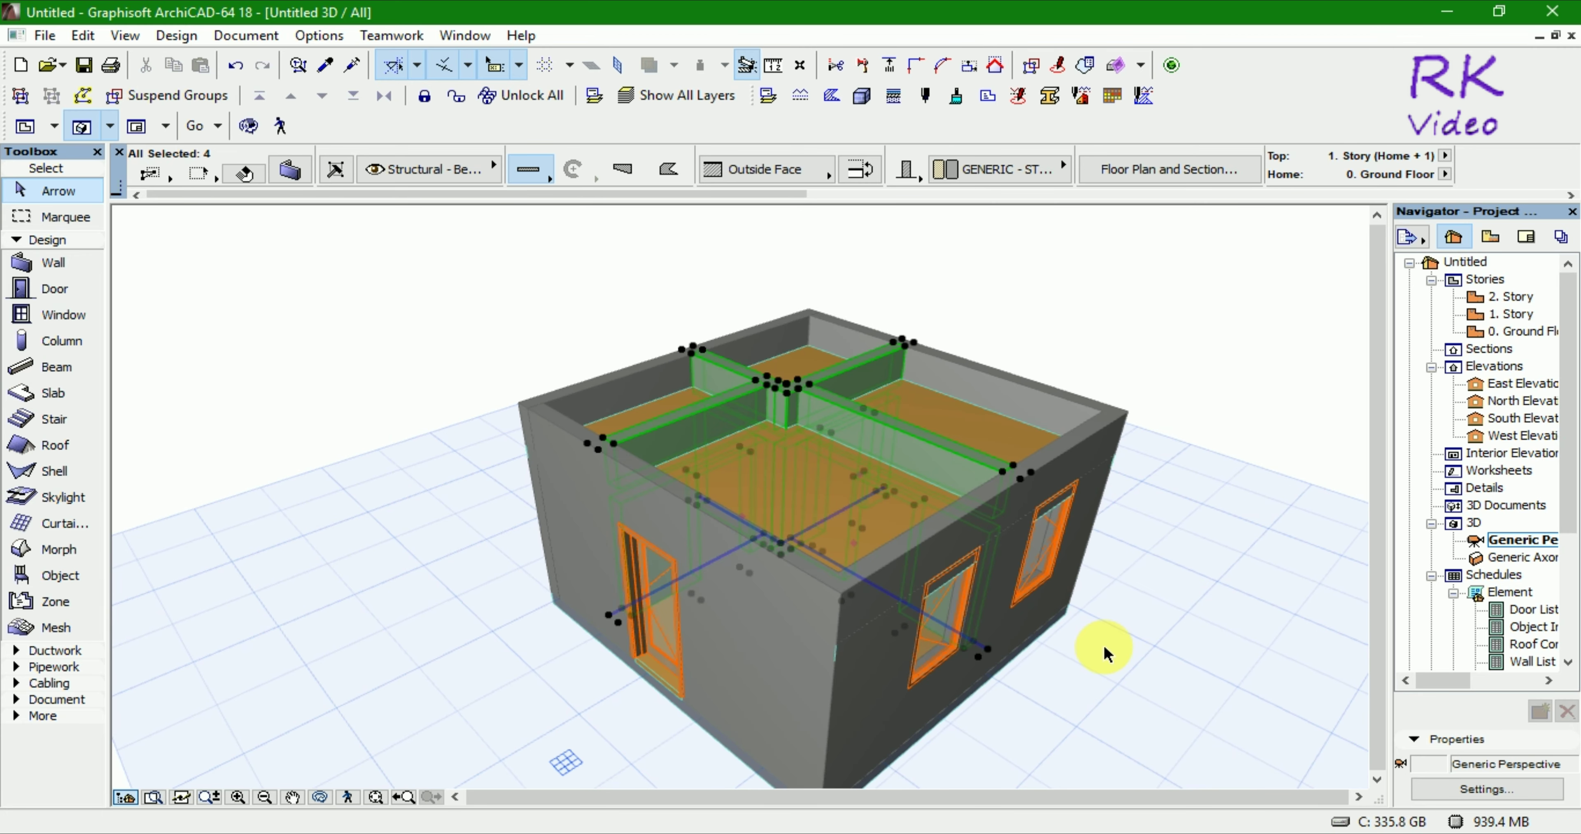
mouse_move(1104, 659)
shift+middle_down()
mouse_move(1215, 586)
mouse_move(754, 563)
mouse_move(724, 483)
mouse_move(758, 540)
mouse_move(734, 678)
mouse_move(755, 616)
mouse_move(1114, 621)
shift+middle_up()
shift+middle_drag(1165, 352, 1256, 504)
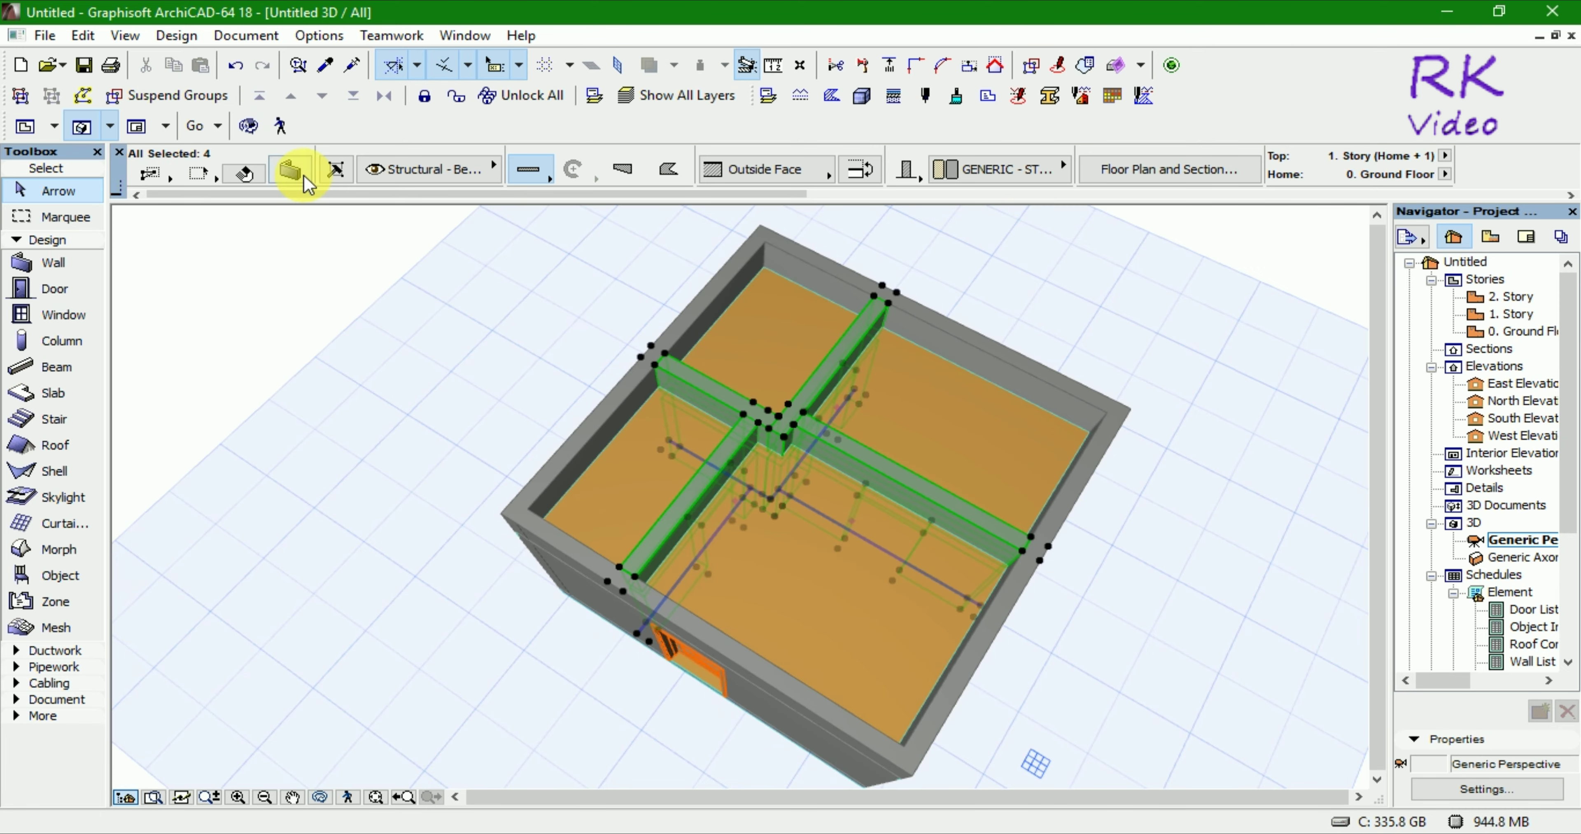
Reset the partitions' base height to 0 in Wall Selection Settings
key(ctrl+t)
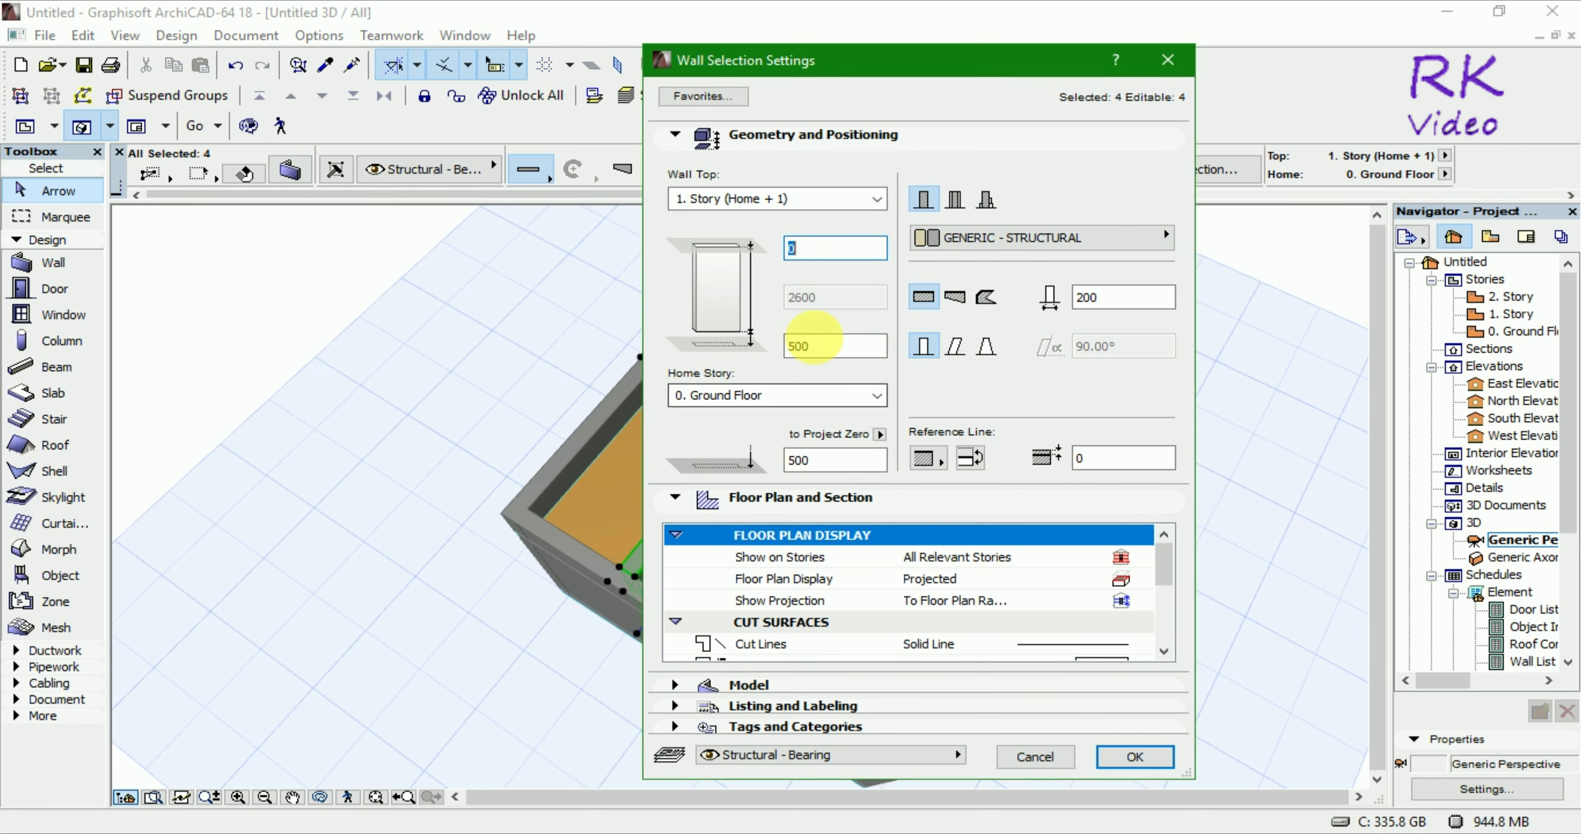
drag(826, 345, 760, 356)
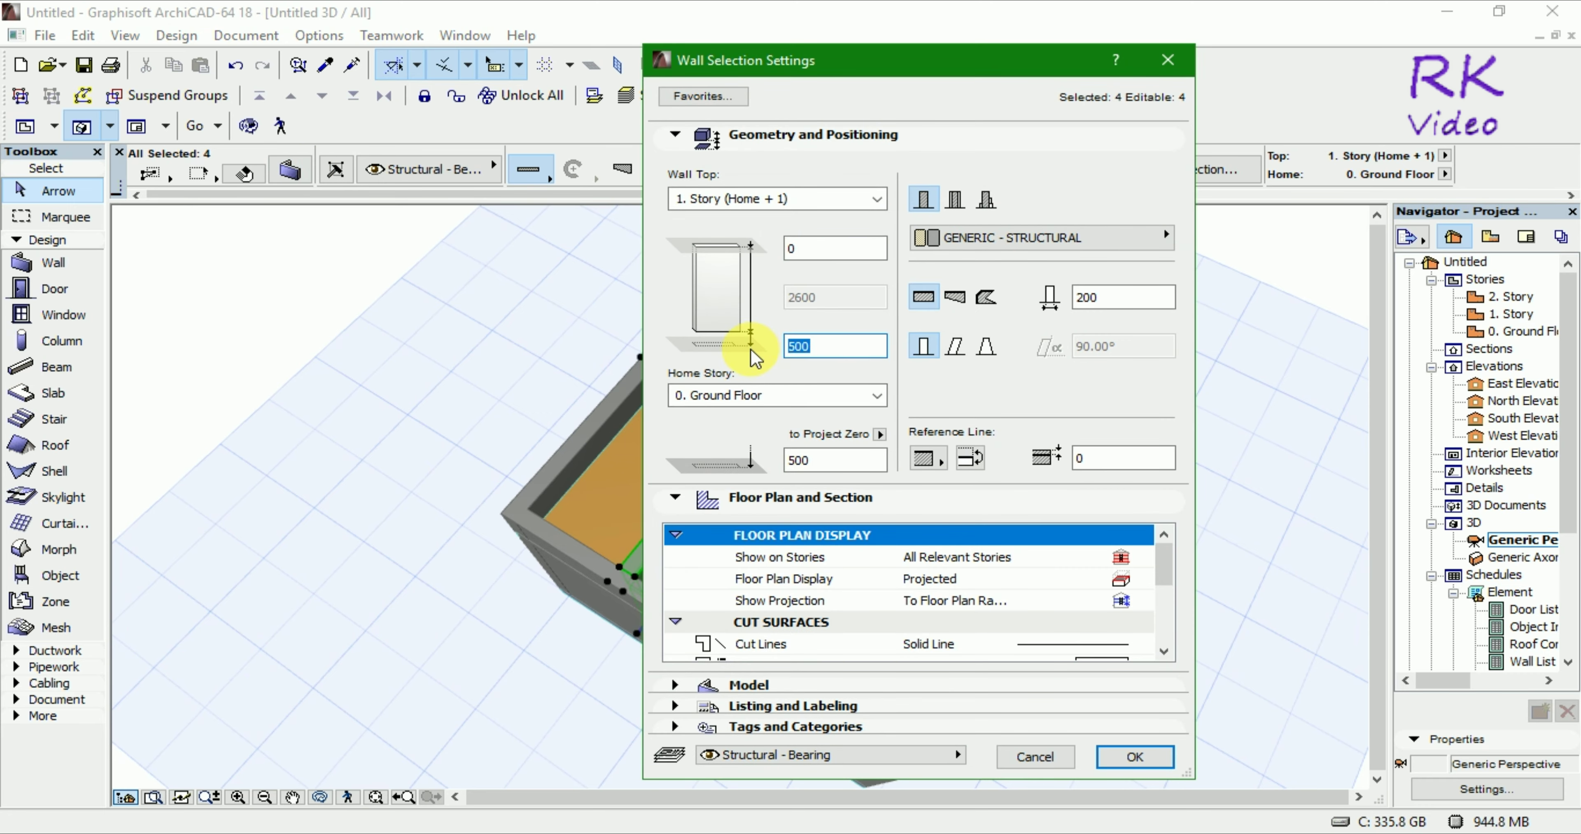
key(Tab)
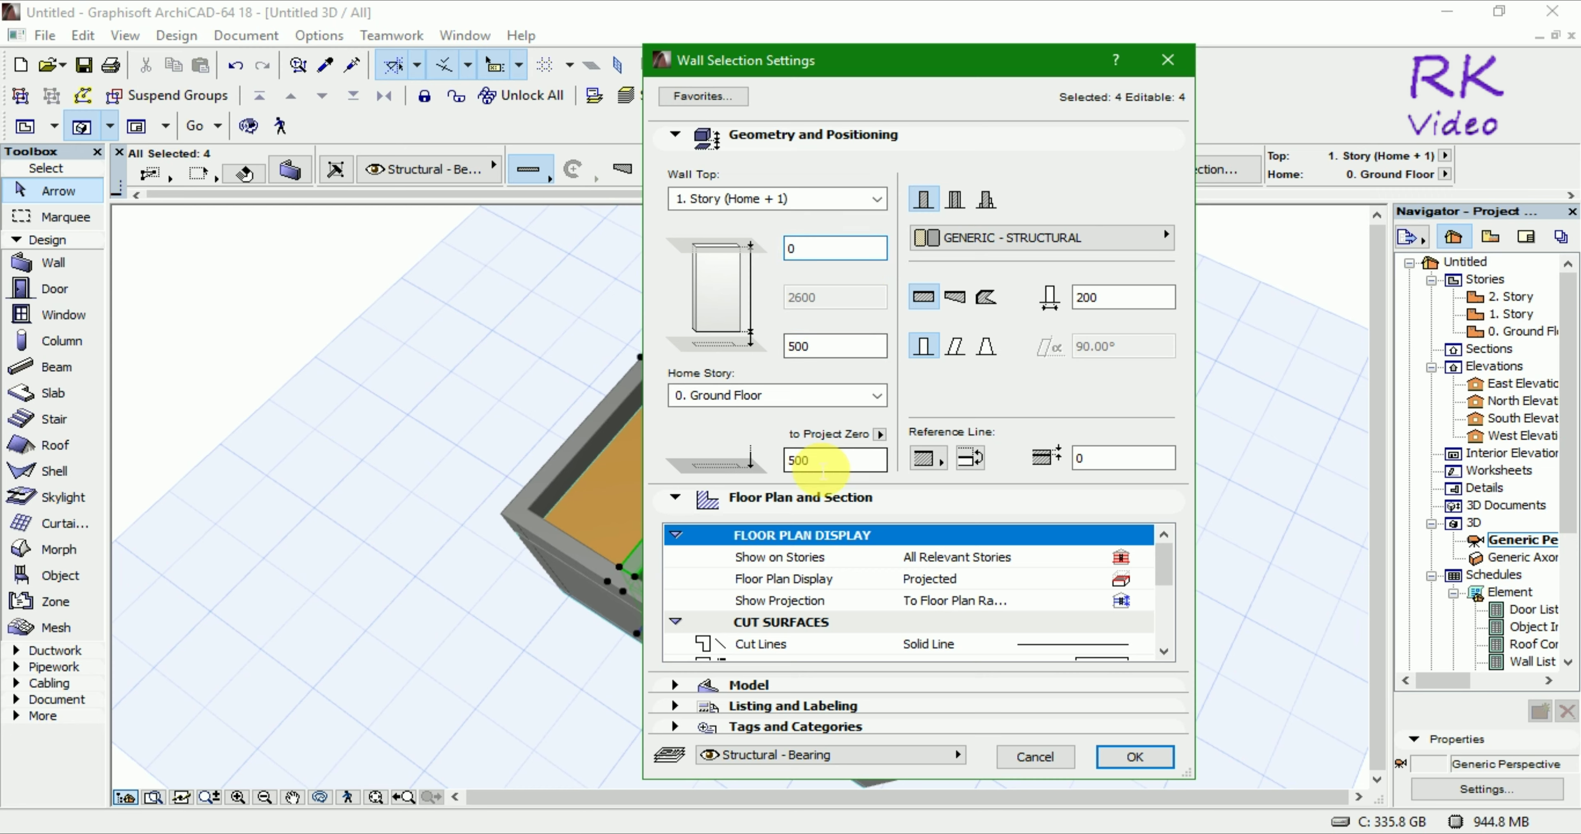
drag(816, 460, 765, 469)
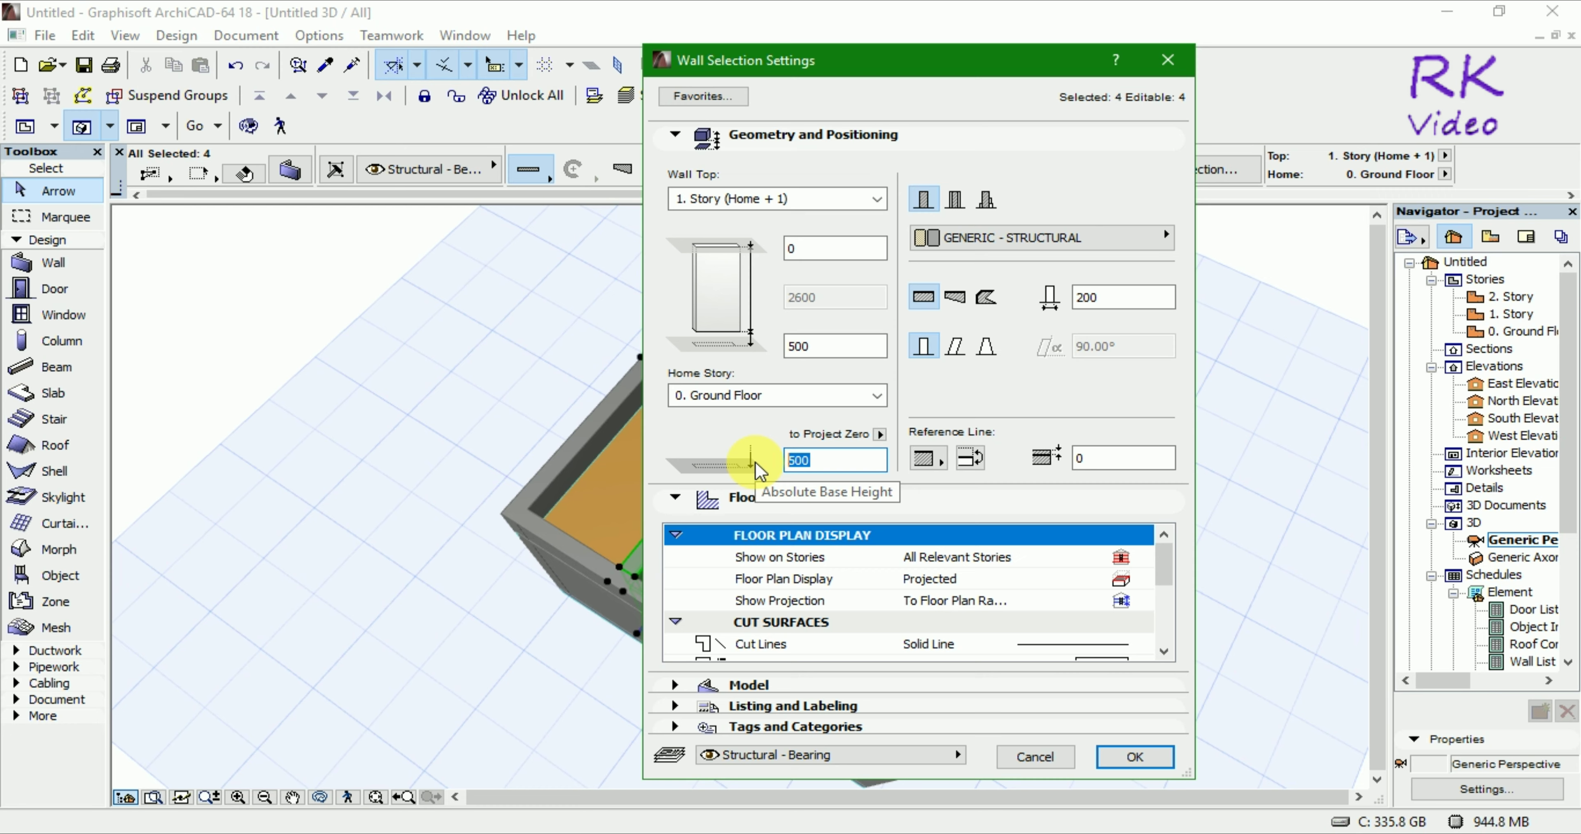
text(0)
click(810, 459)
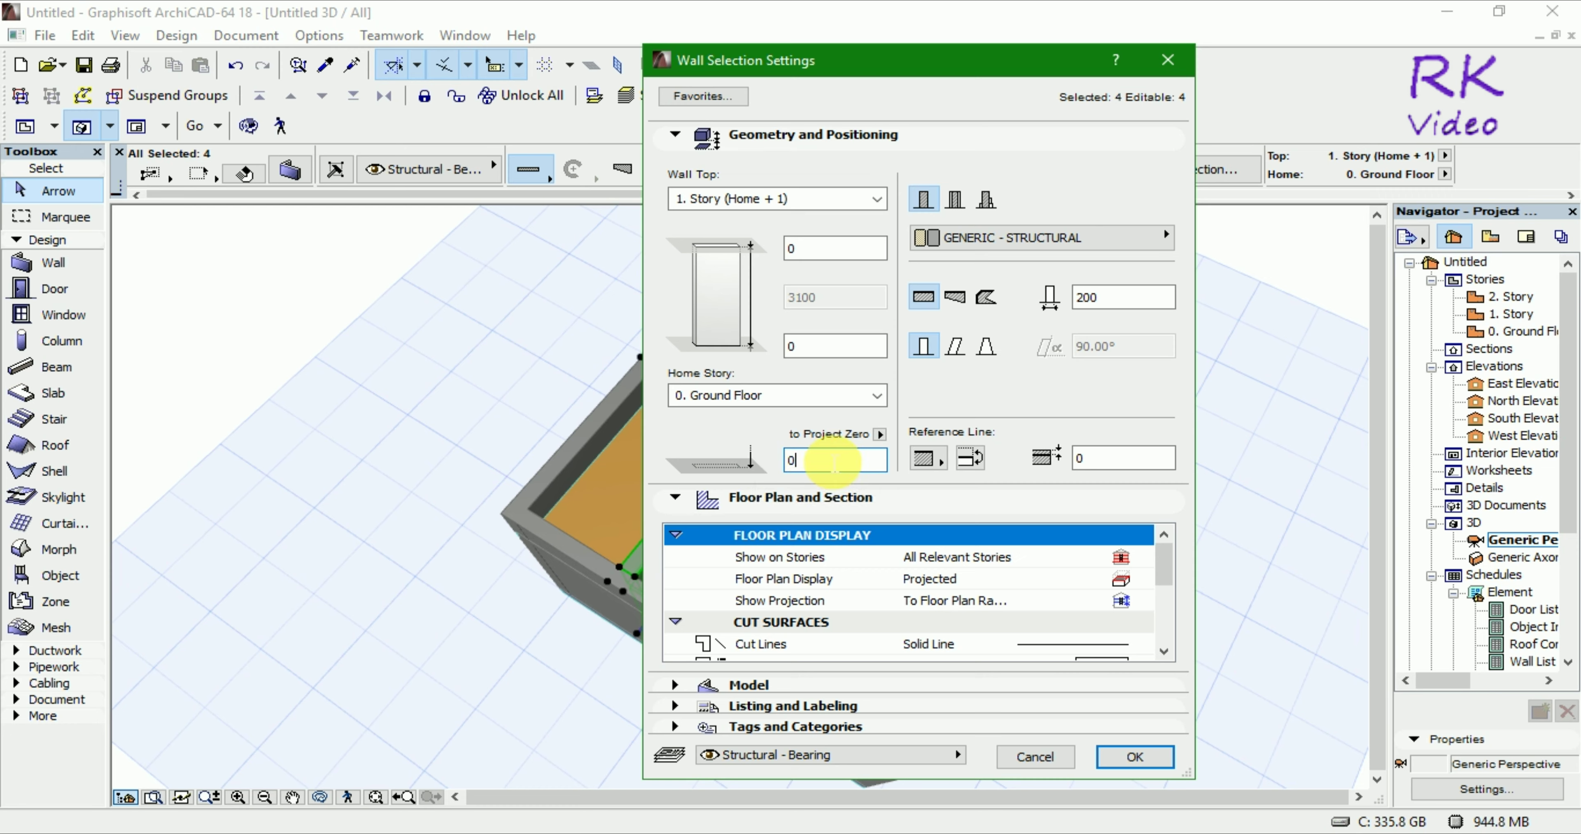
Set the partitions' top offset to 500, making them 3600 tall, and confirm
click(847, 351)
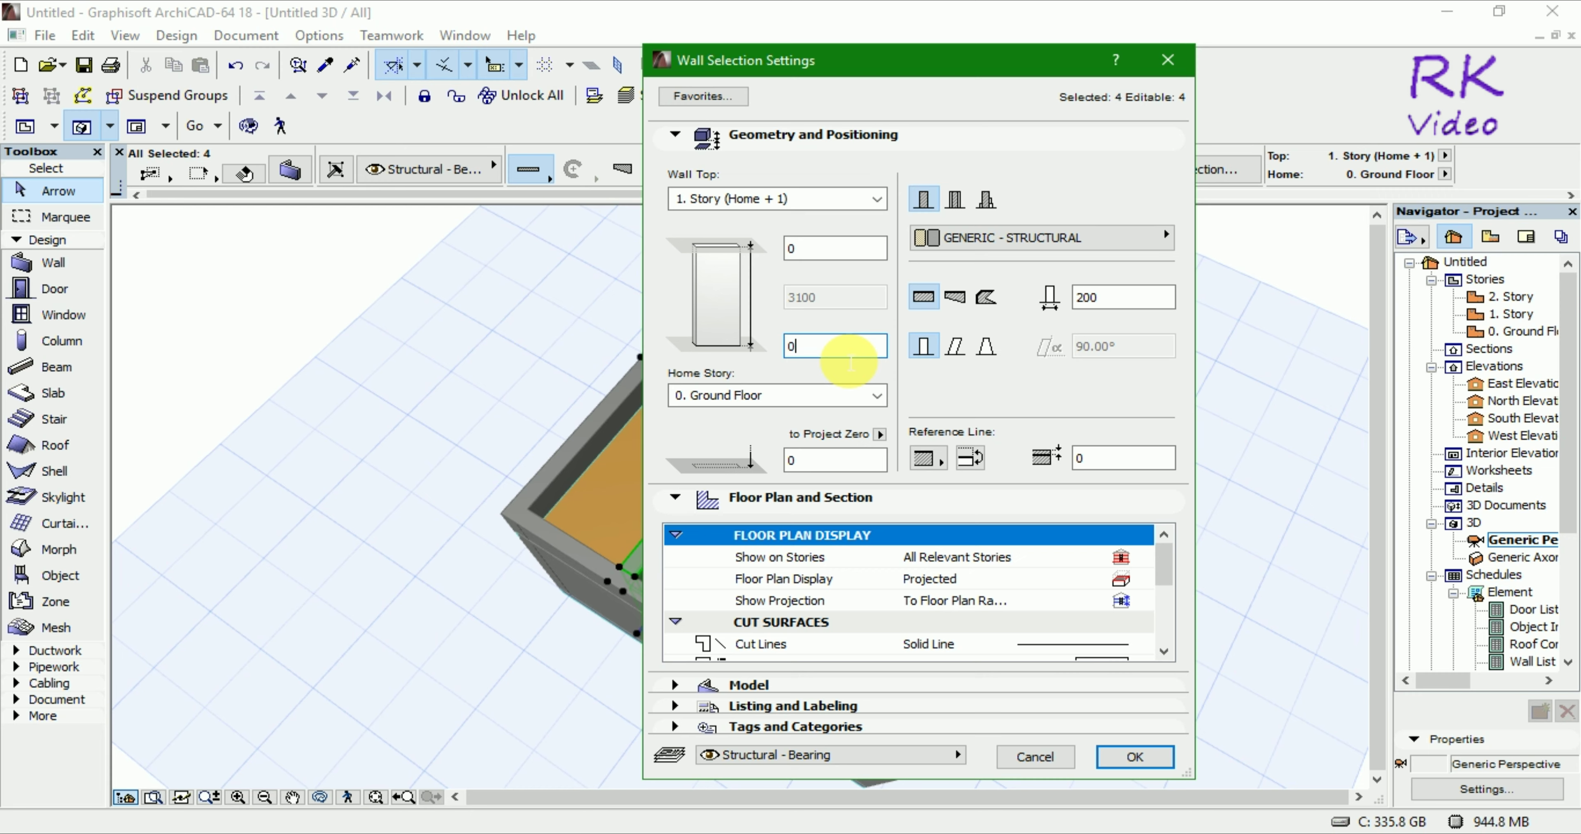
click(823, 252)
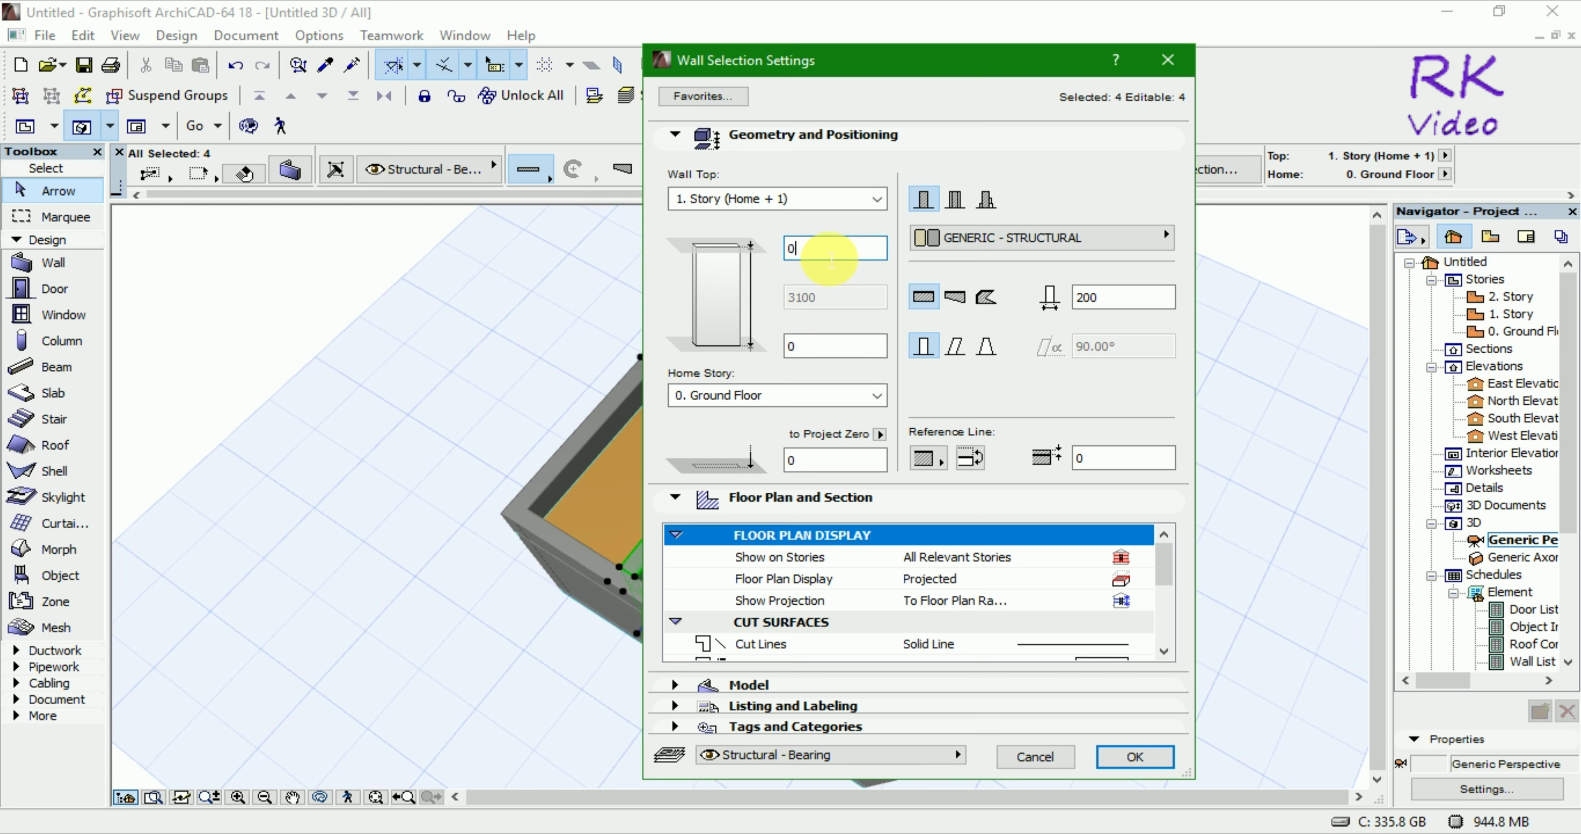
click(839, 350)
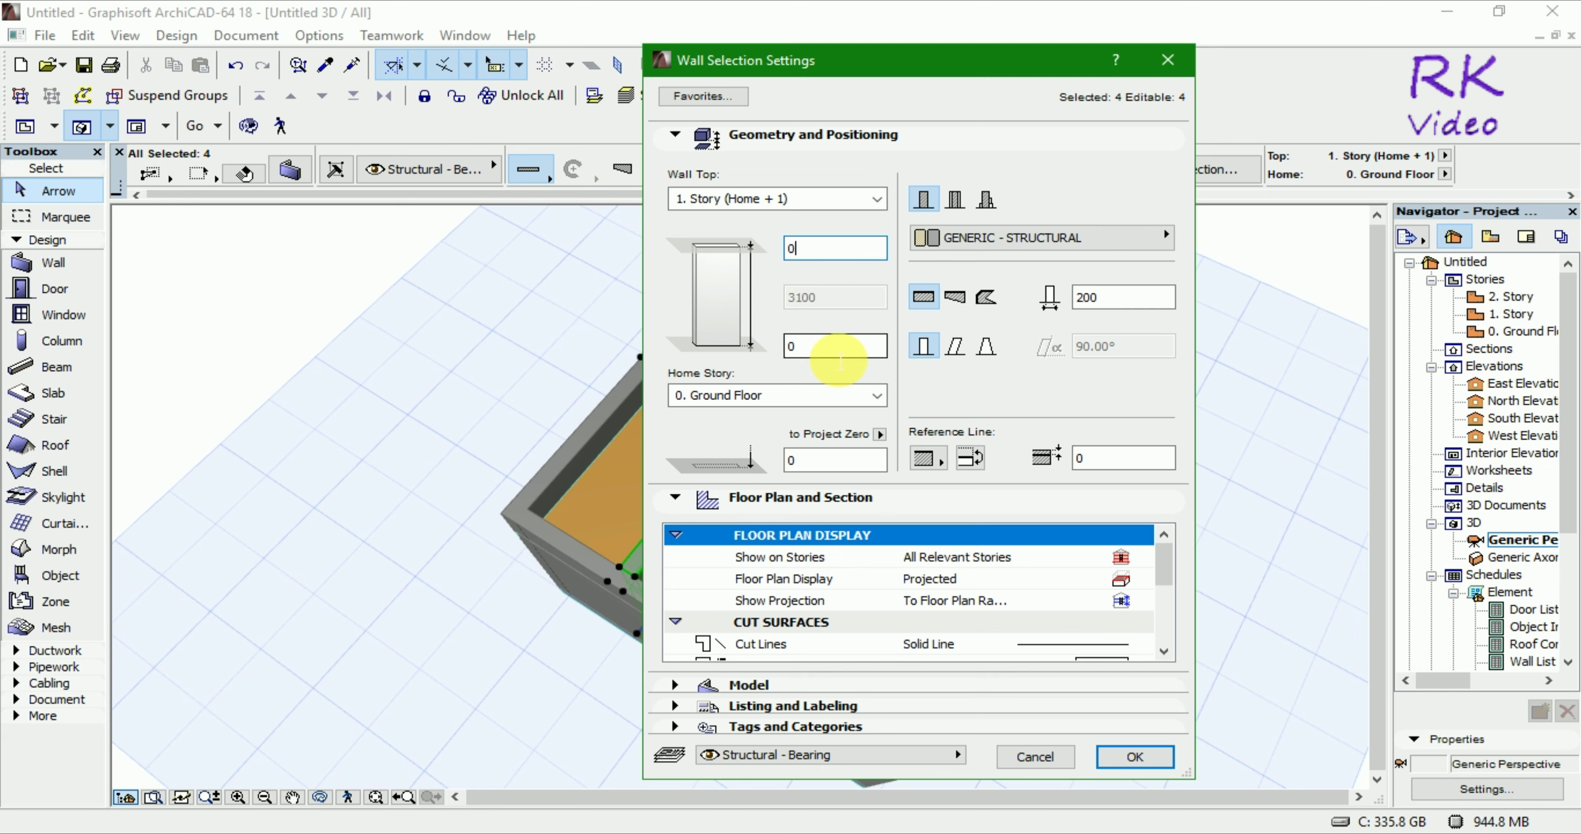
double_click(791, 349)
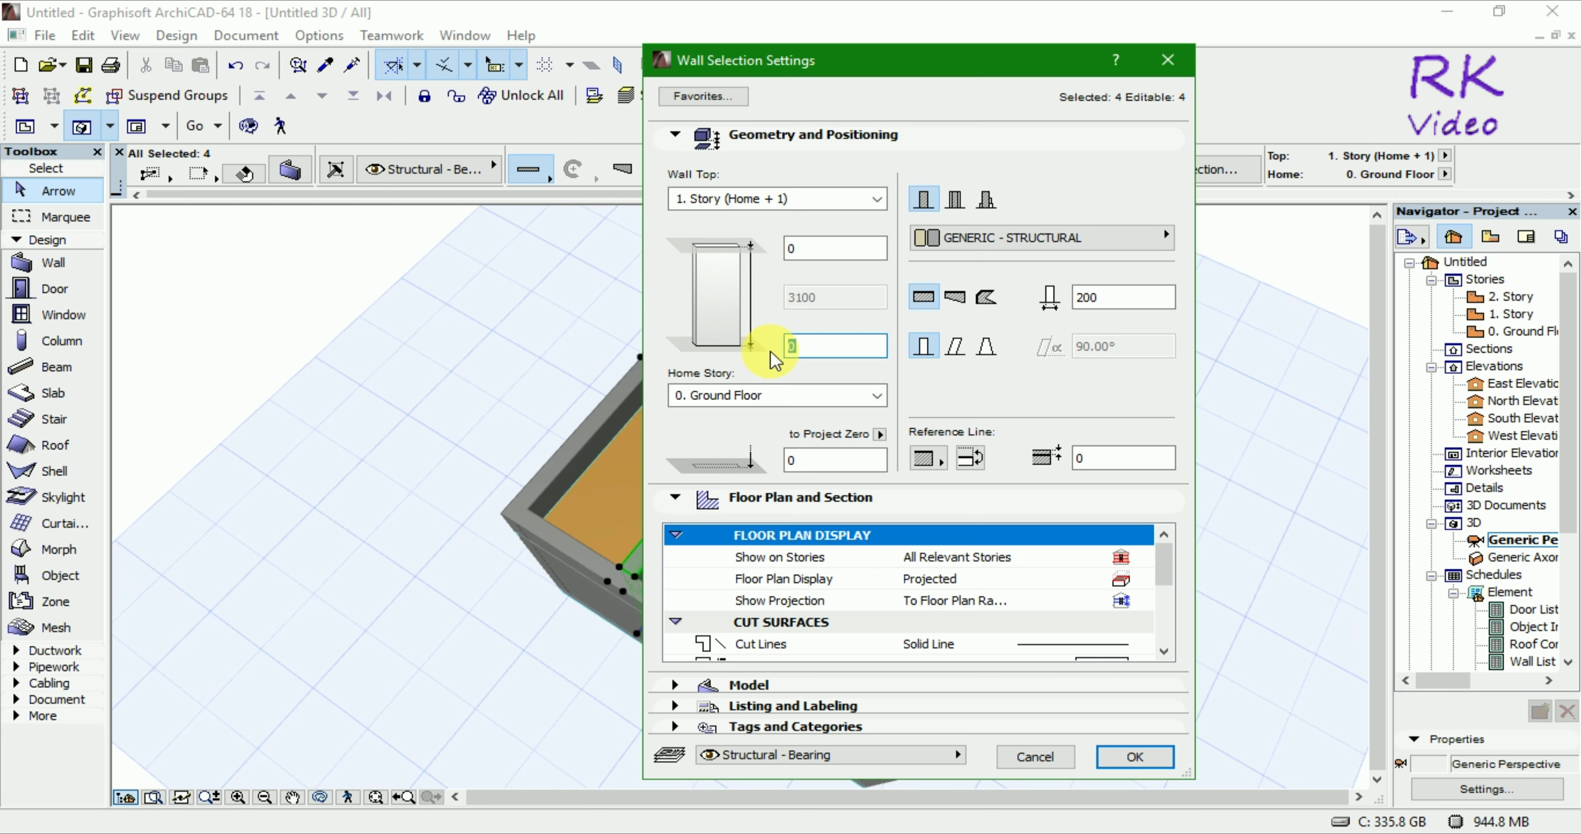
double_click(798, 248)
text(500)
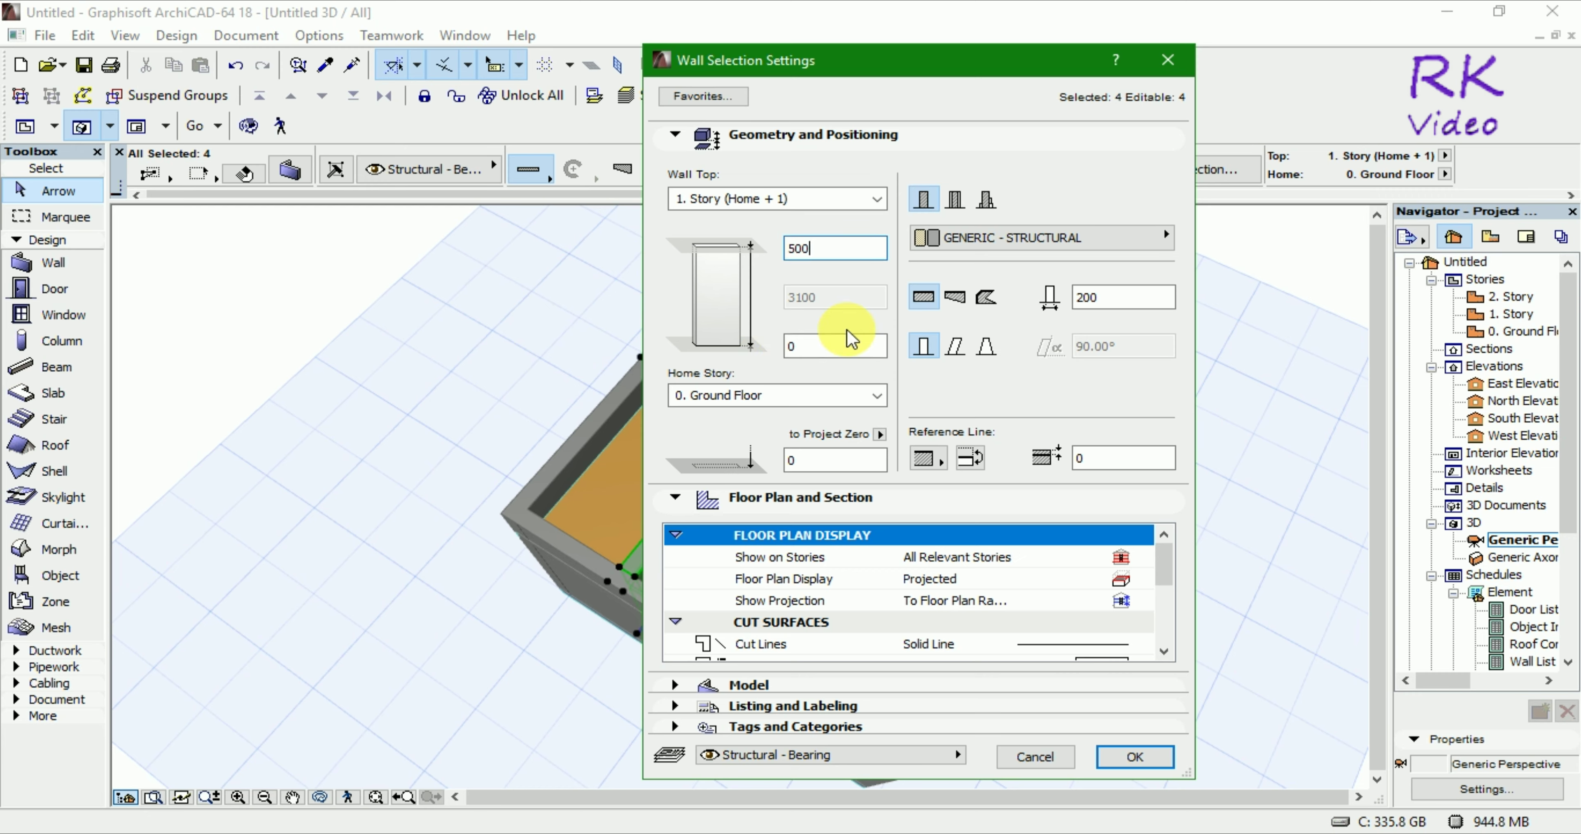
click(836, 347)
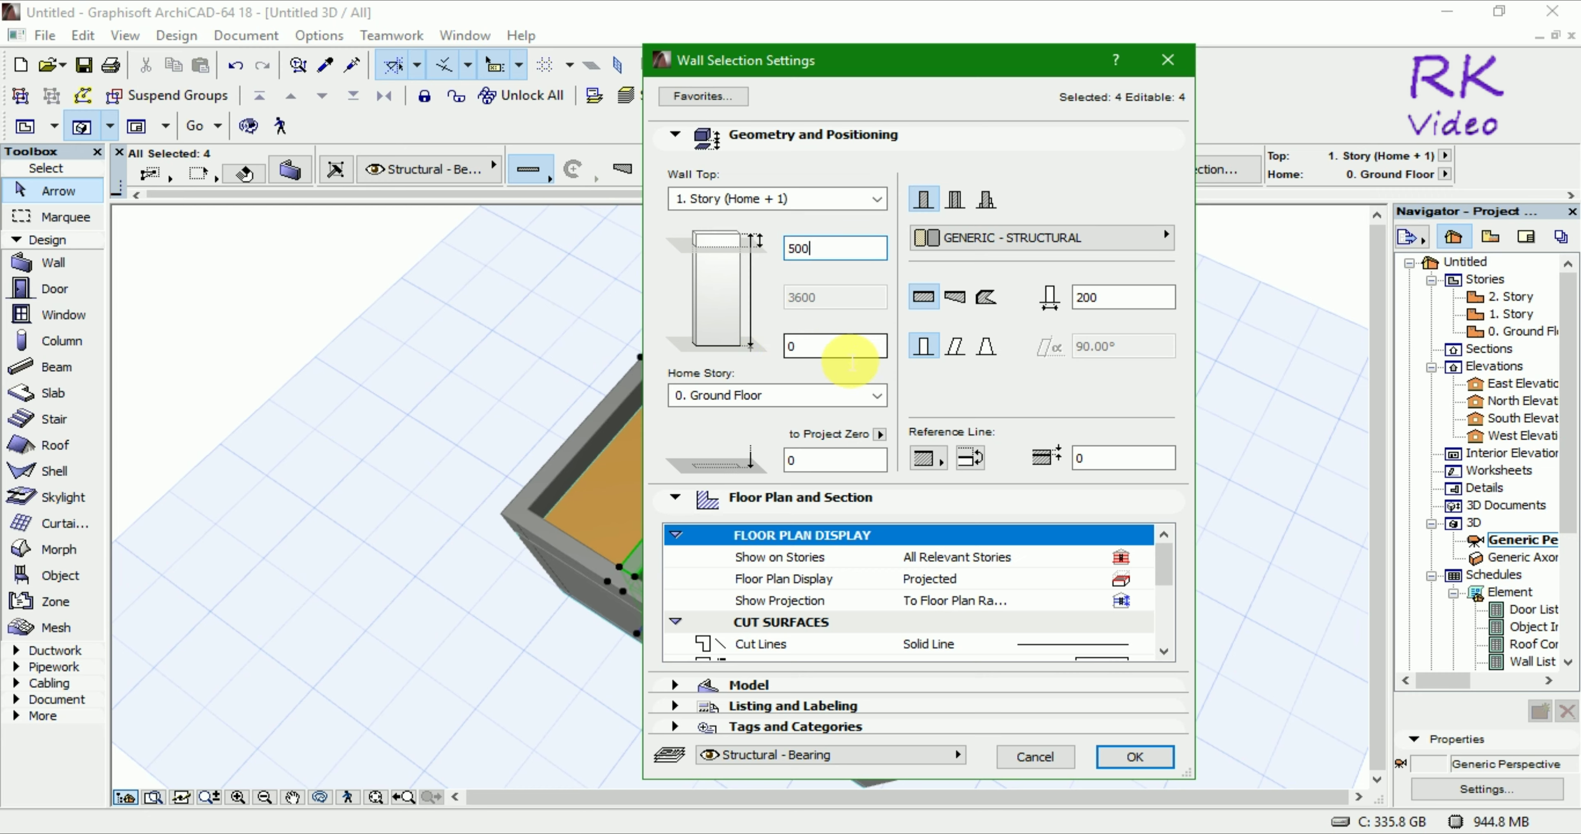
click(1134, 756)
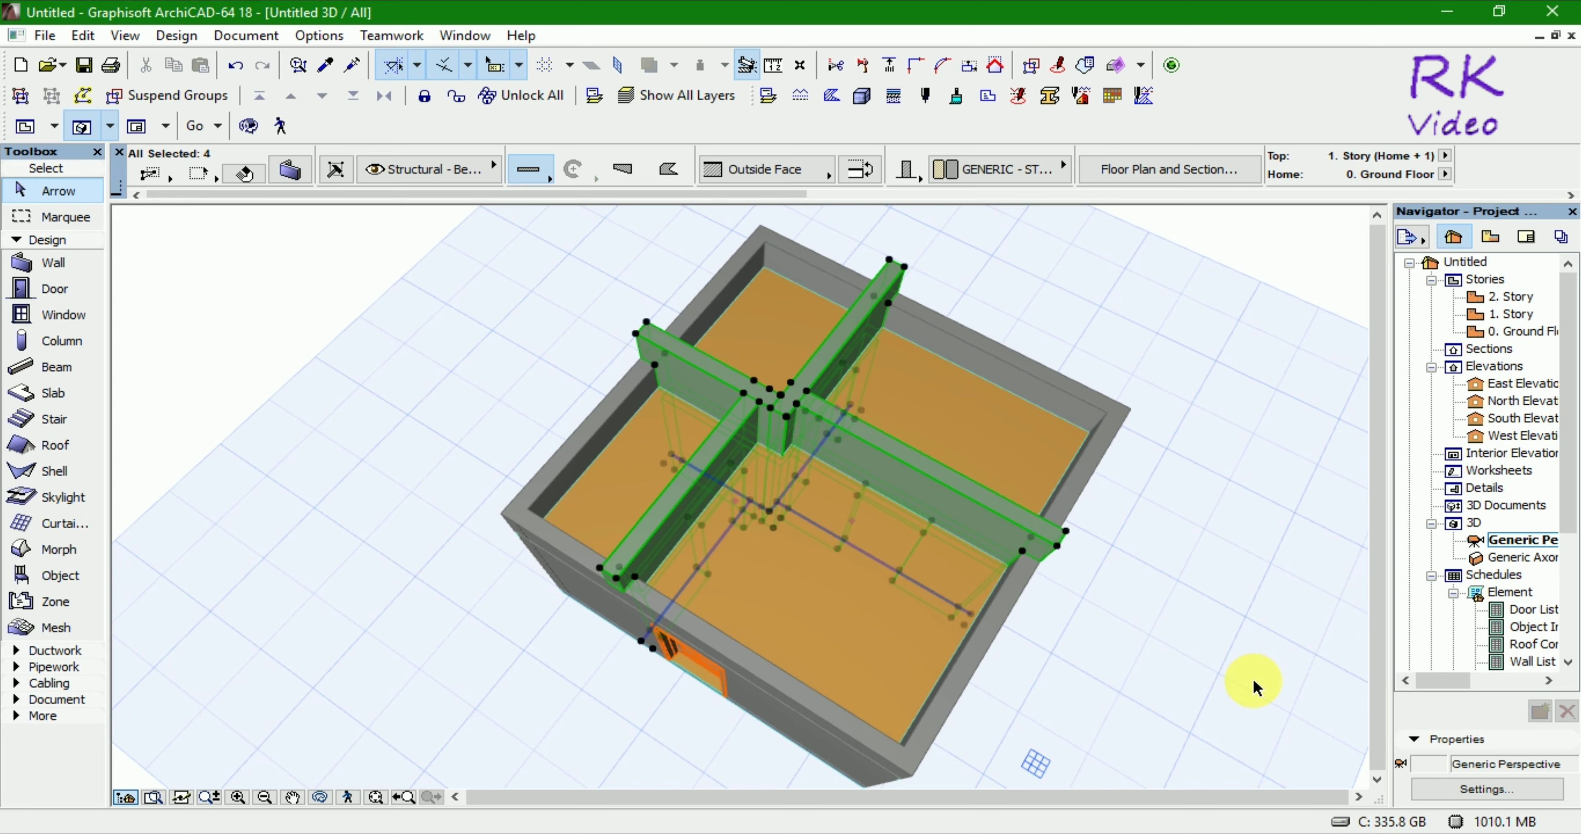
click(290, 170)
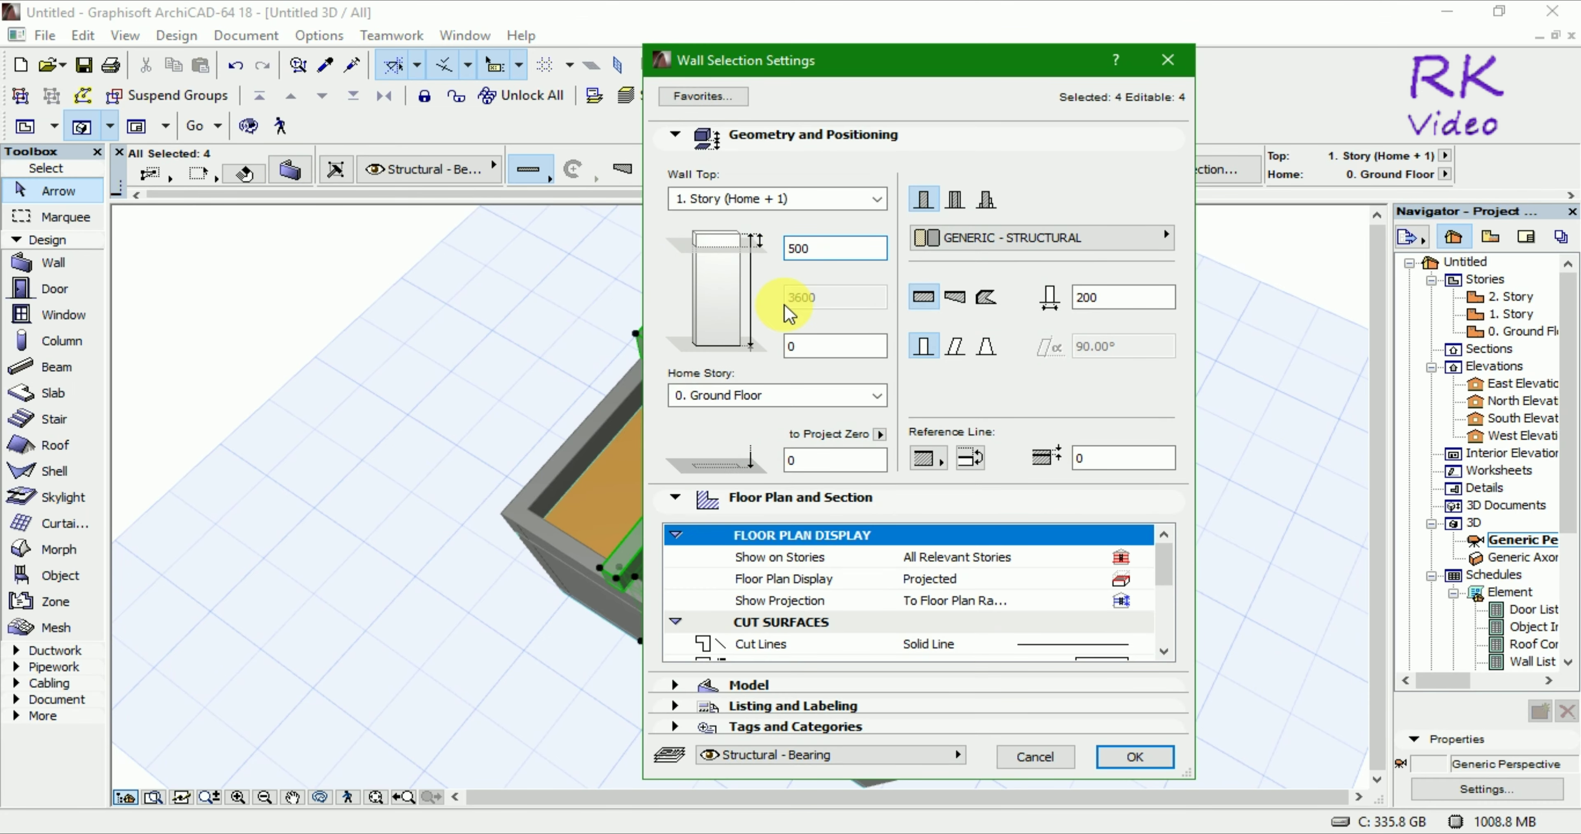
text(-500)
click(1130, 756)
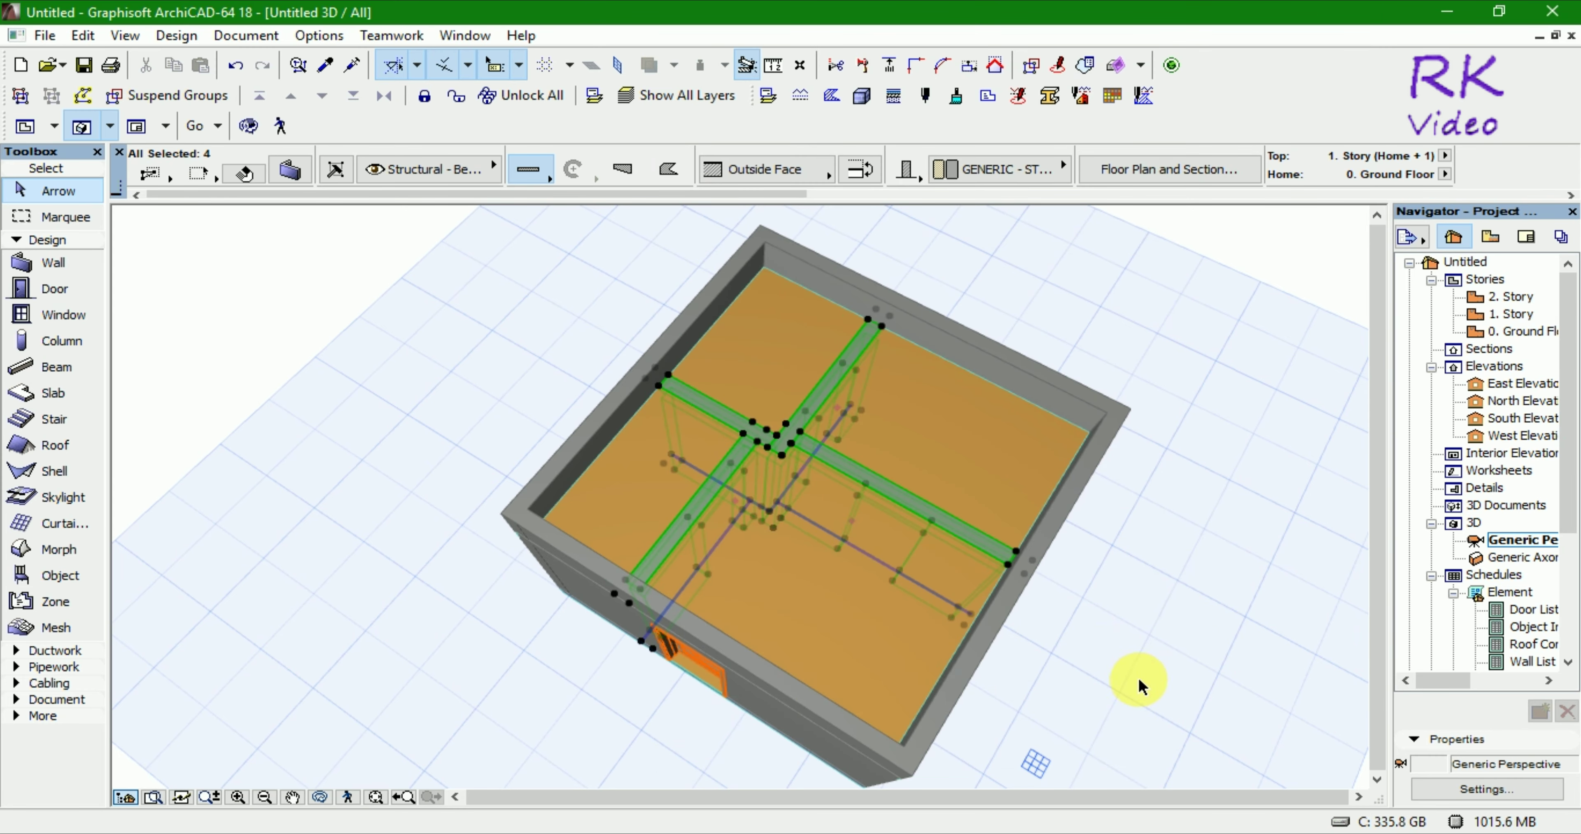
Orbit down onto the top slab and clear the partition selection
mouse_move(1134, 679)
shift+middle_down()
mouse_move(1086, 558)
mouse_move(818, 498)
mouse_move(808, 470)
mouse_move(618, 527)
mouse_move(1084, 607)
mouse_move(1140, 656)
mouse_move(1137, 688)
shift+middle_up()
mouse_move(595, 578)
shift+middle_down()
mouse_move(480, 621)
mouse_move(843, 411)
shift+middle_up()
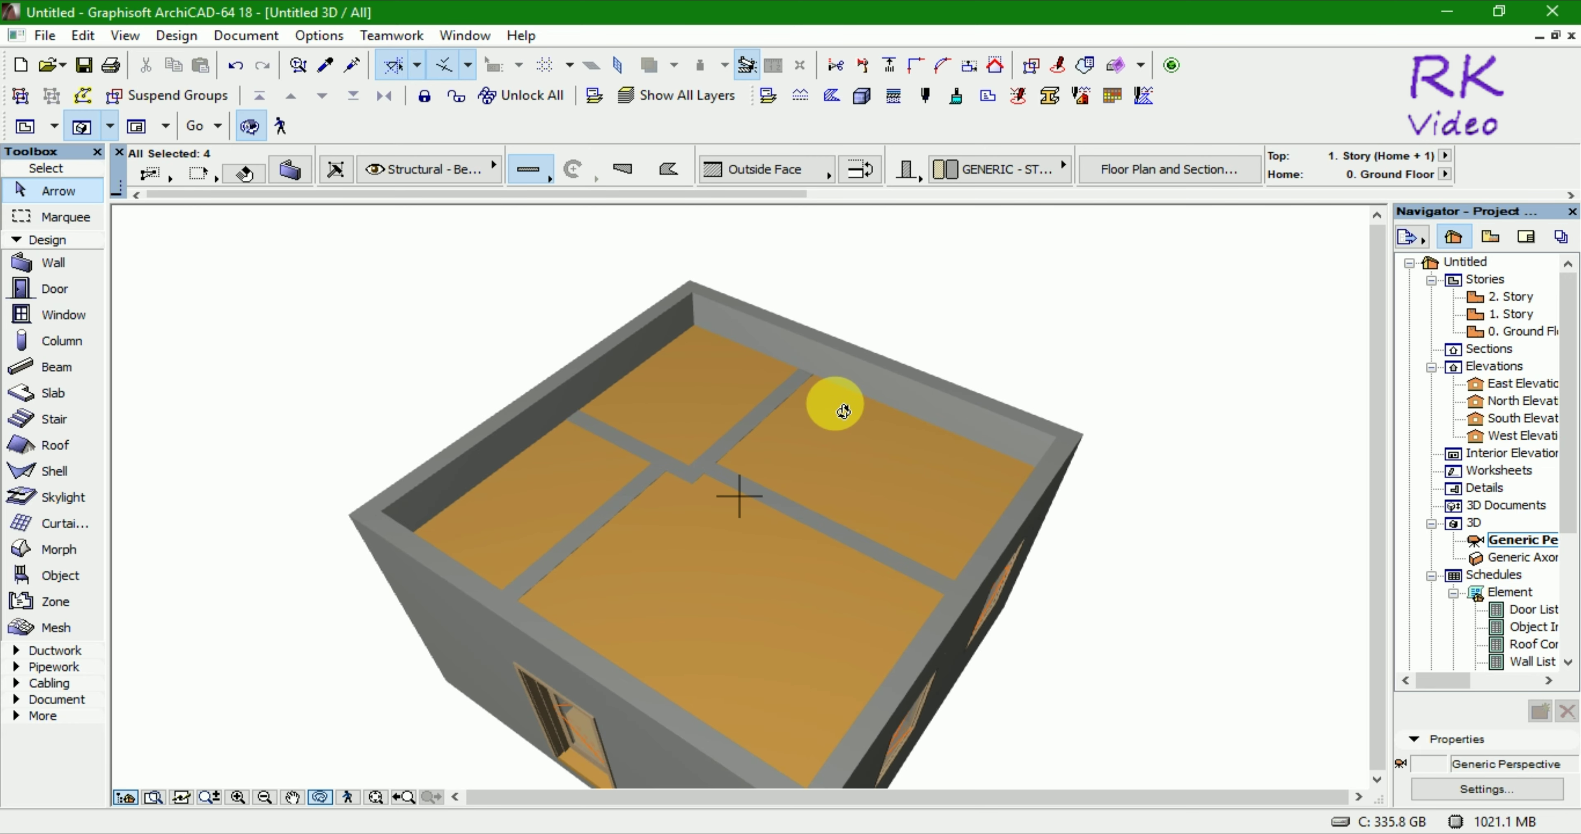
click(1125, 554)
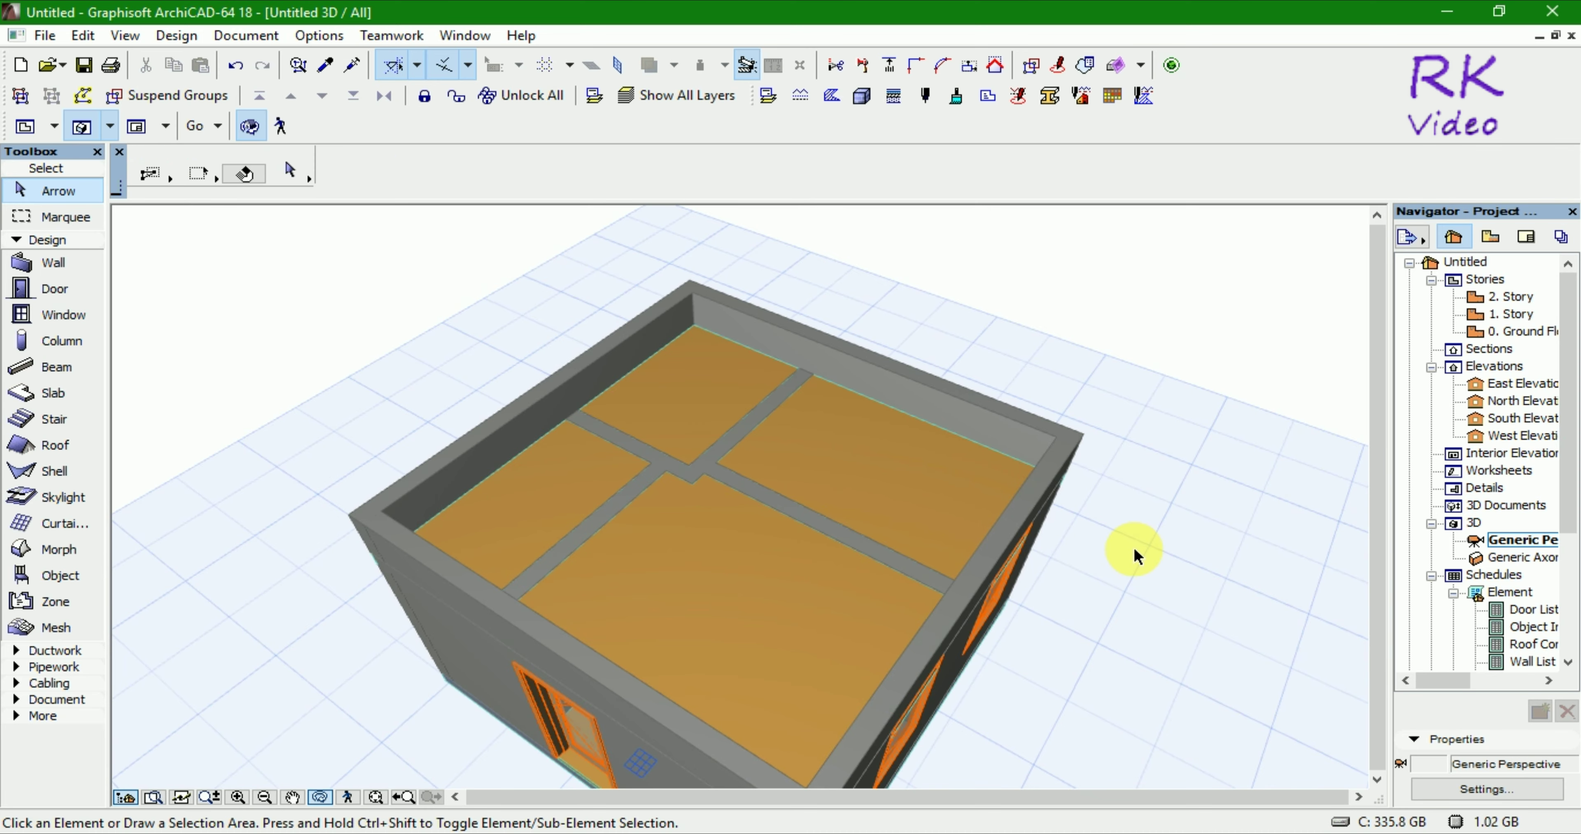
key(F2)
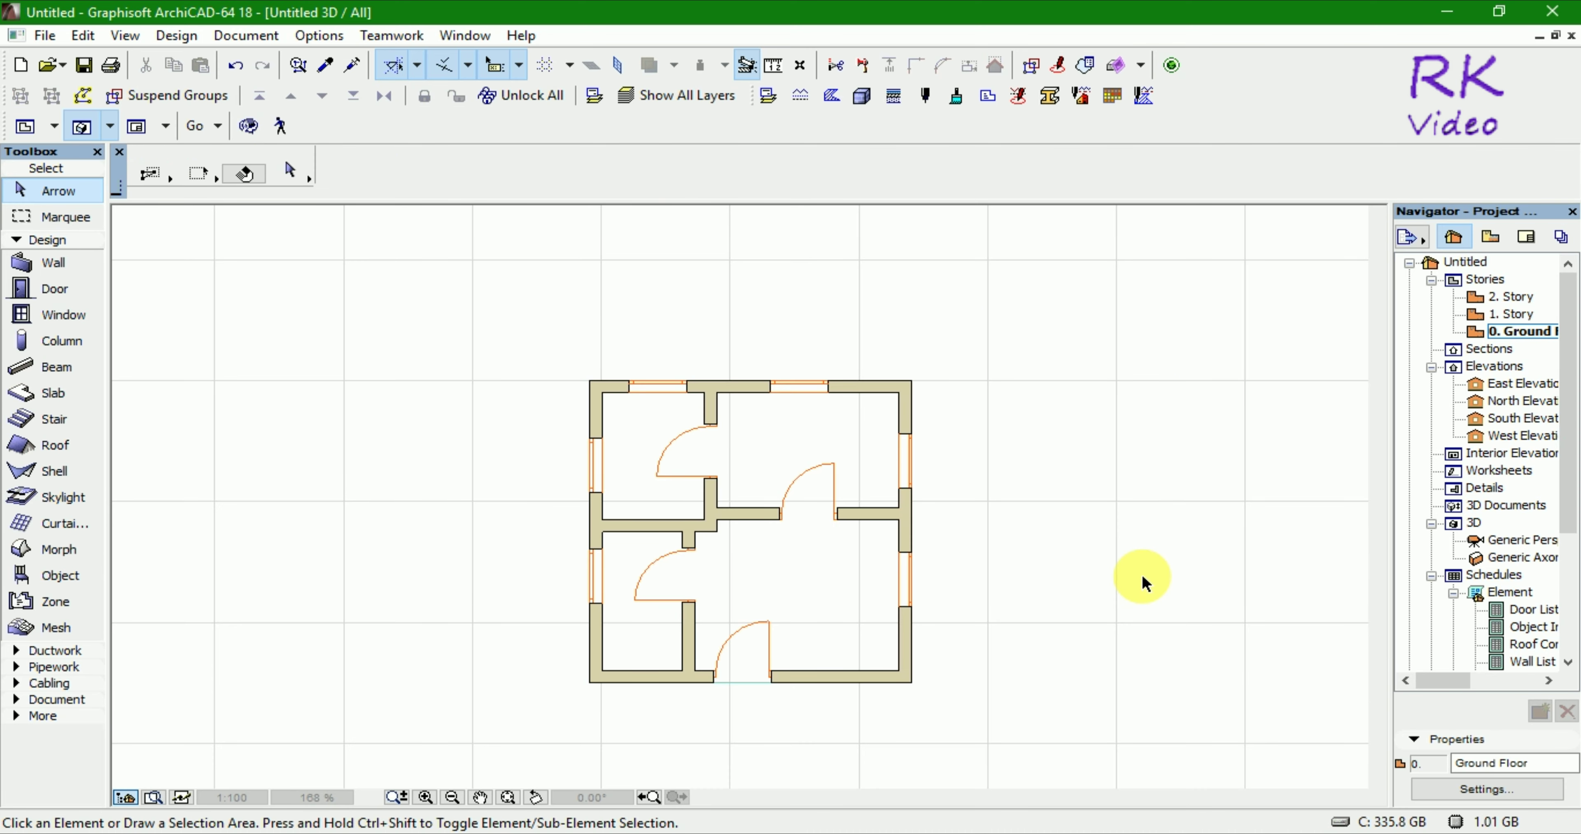